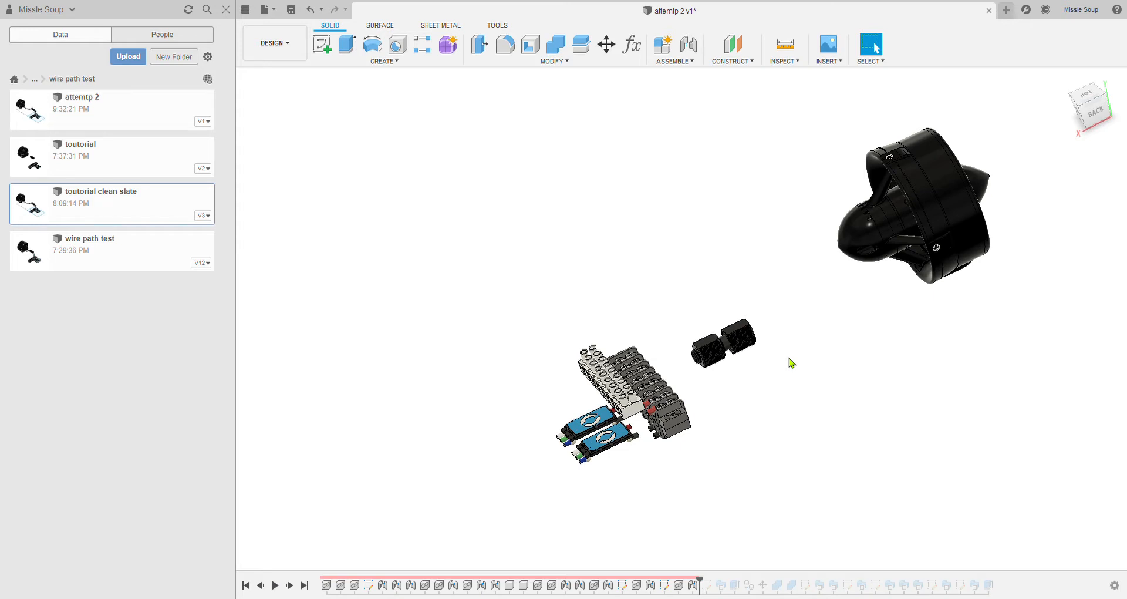
- Examine the speed controllers, terminal blocks, connector and thruster from several angles to see where the wires must run
mouse_move(759, 352)
middle_mouse_down("shift")
mouse_move(742, 346)
mouse_move(744, 367)
mouse_move(822, 357)
mouse_move(757, 365)
mouse_move(773, 339)
middle_mouse_up("shift")
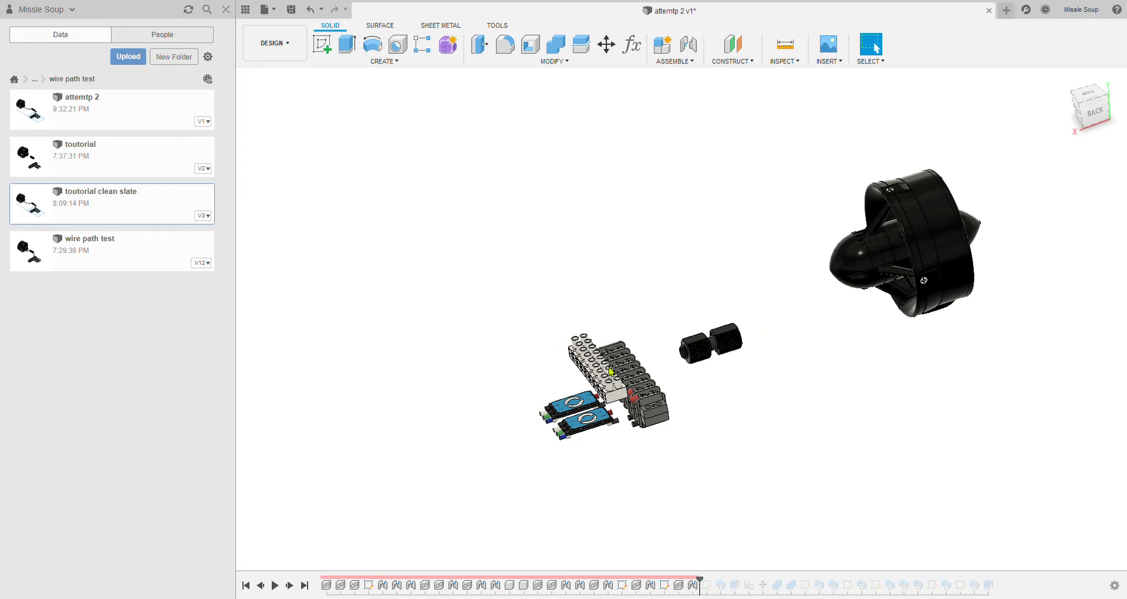
scroll(669, 320, "up", 6)
middle_click_drag(681, 314, 479, 203, "shift")
middle_click_drag(956, 275, 743, 397)
scroll(751, 396, "down", 5)
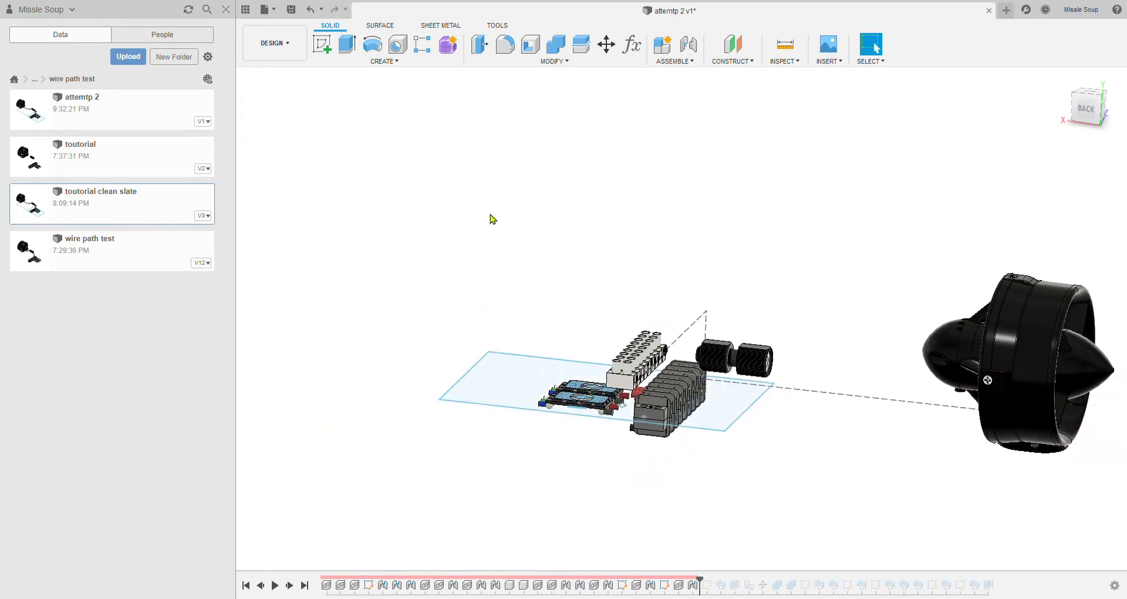
middle_click_drag(578, 228, 599, 284, "shift")
middle_click_drag(868, 346, 854, 323, "shift")
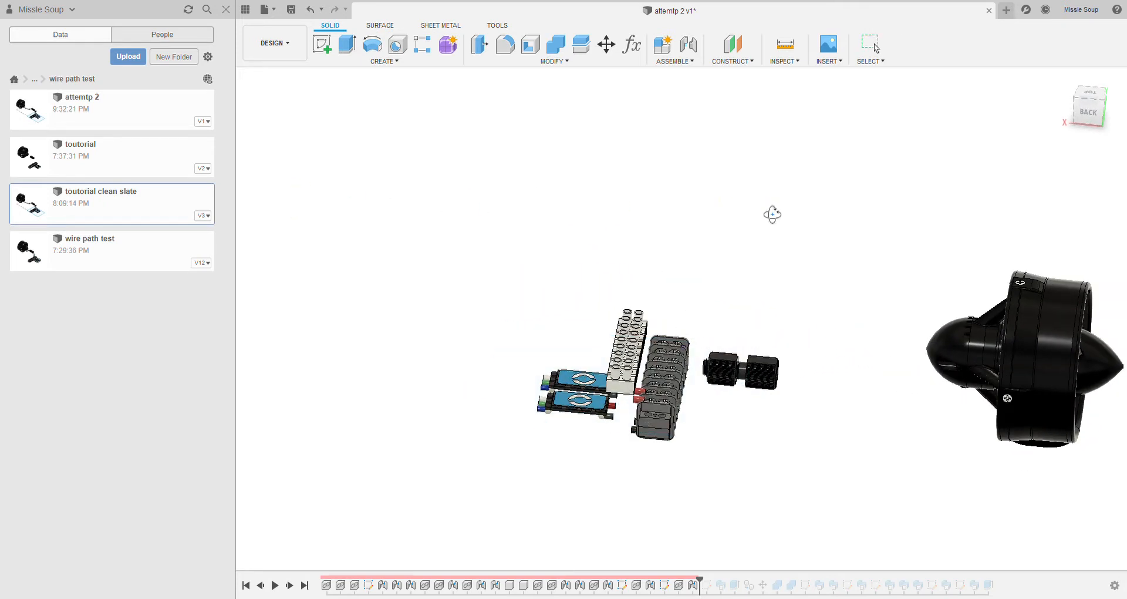
mouse_move(773, 214)
middle_mouse_down("shift")
mouse_move(737, 201)
mouse_move(762, 215)
middle_mouse_up("shift")
scroll(731, 271, "up", 5)
middle_click_drag(730, 271, 819, 252, "shift")
scroll(815, 265, "up", 2)
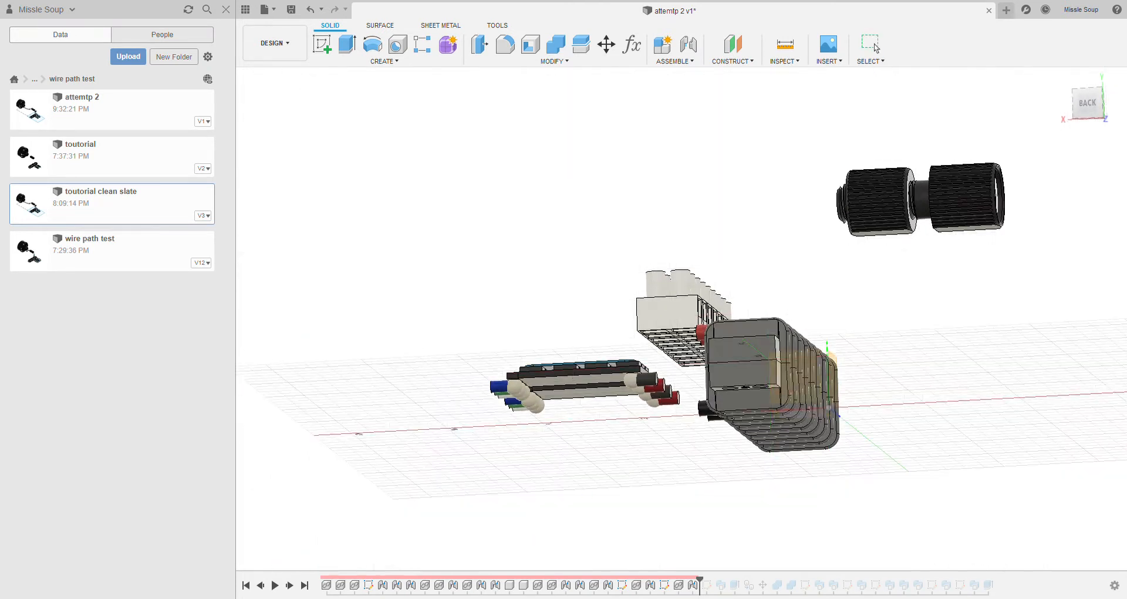
- Start a sketch on the round end face of the outermost black wire stub beneath the speed controller
scroll(657, 394, "up", 5)
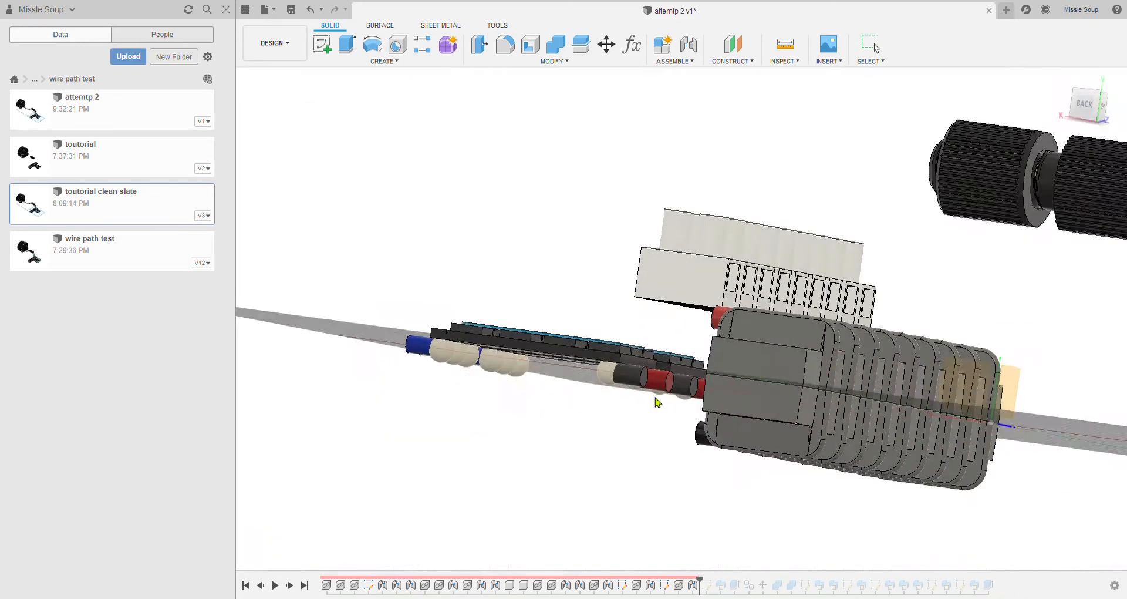
scroll(640, 380, "up", 1)
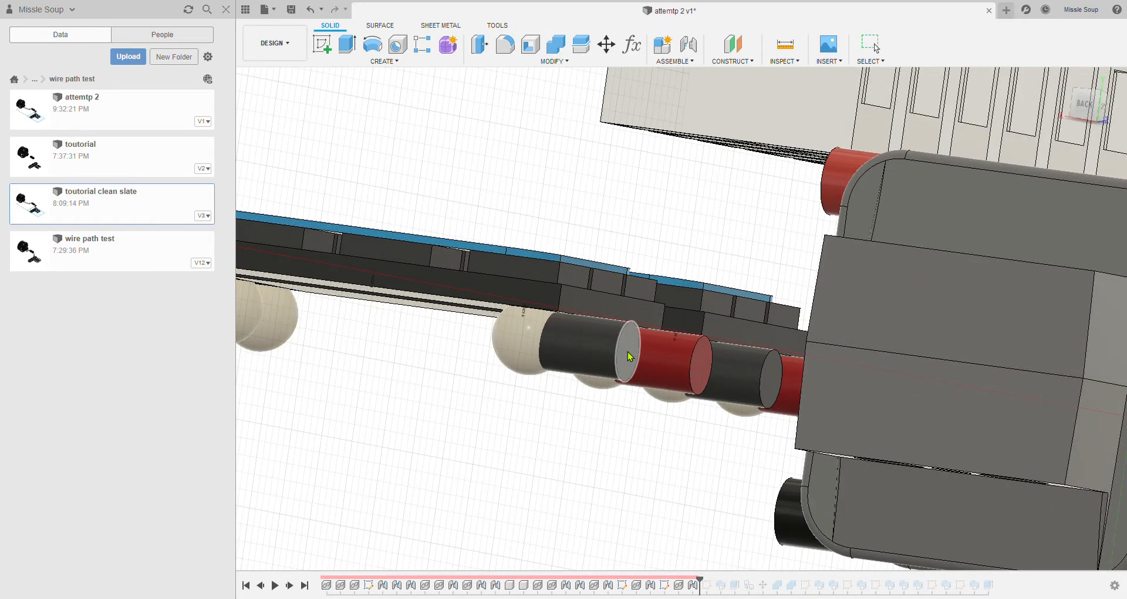
left_click(629, 356)
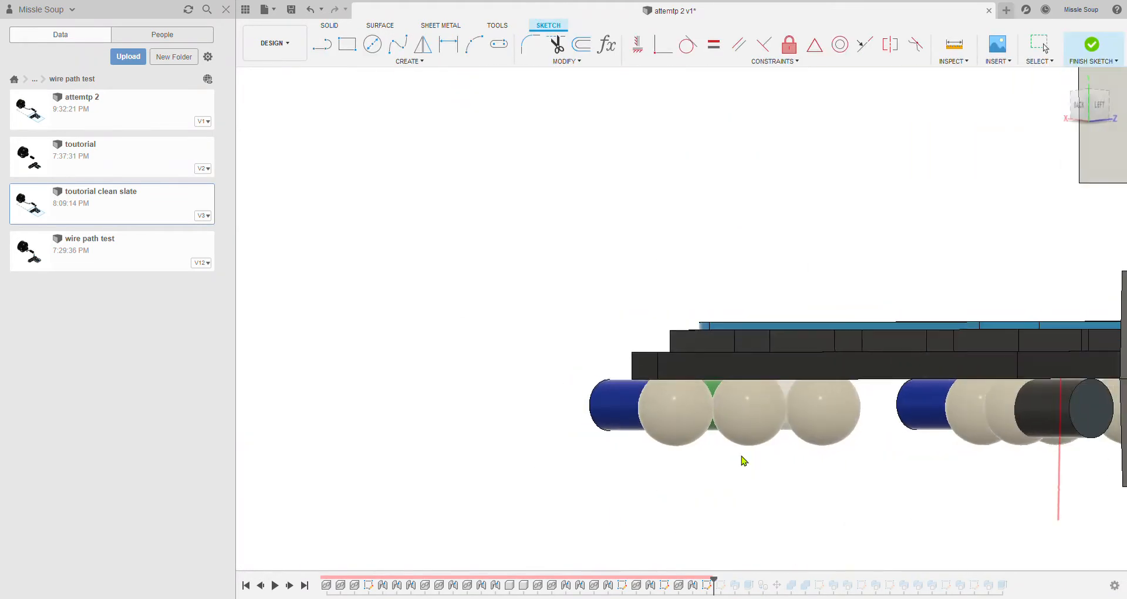
scroll(765, 467, "down", 1)
middle_click_drag(769, 467, 511, 446)
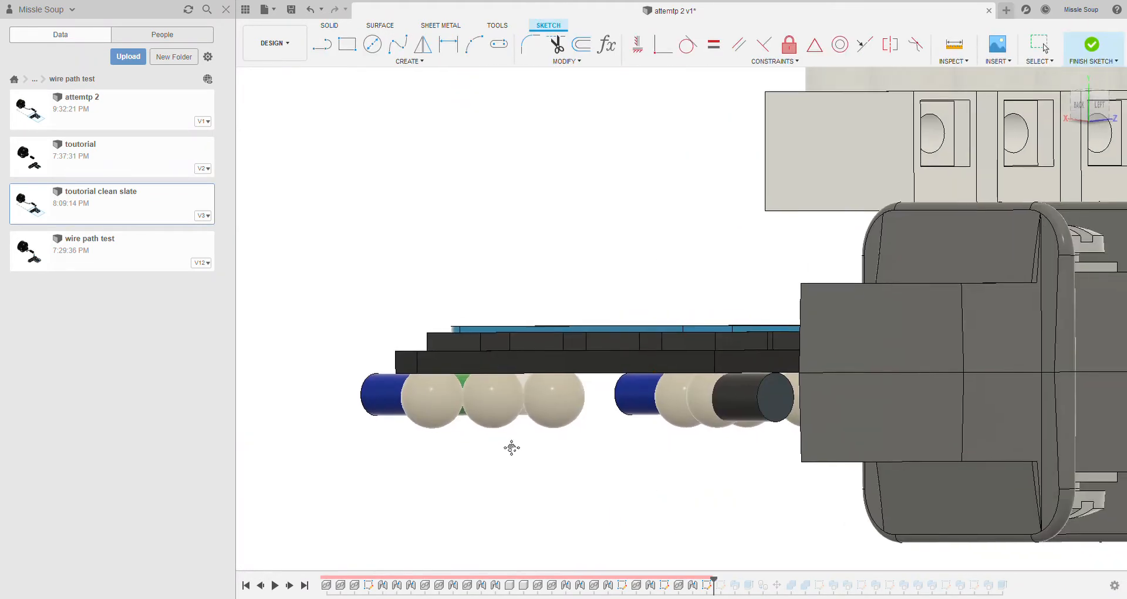
scroll(813, 447, "up", 3)
middle_click_drag(819, 411, 649, 421)
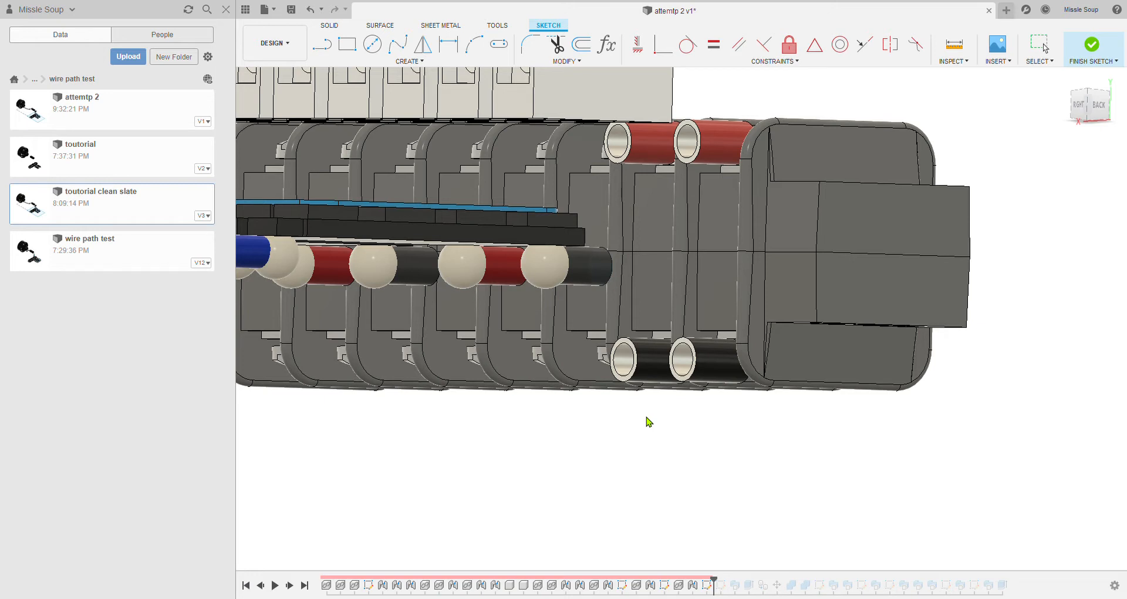
- Project the inner circular edge of the outermost black terminal tube into the sketch
key("Escape")
scroll(715, 360, "up", 5)
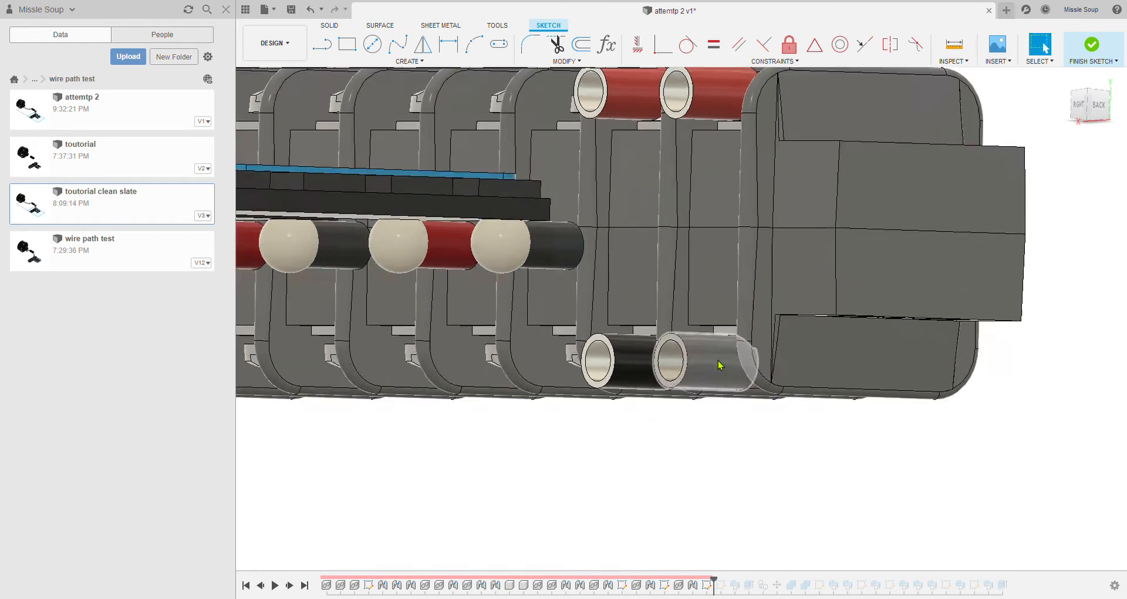
left_click(676, 349)
scroll(677, 343, "down", 5)
scroll(678, 343, "up", 3)
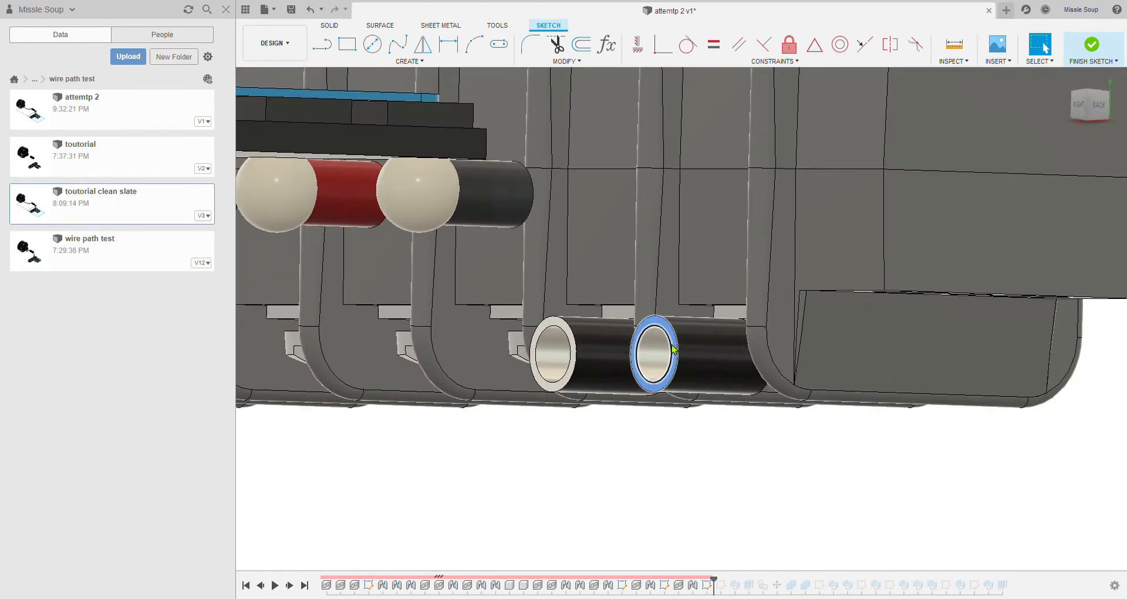
scroll(678, 373, "up", 3)
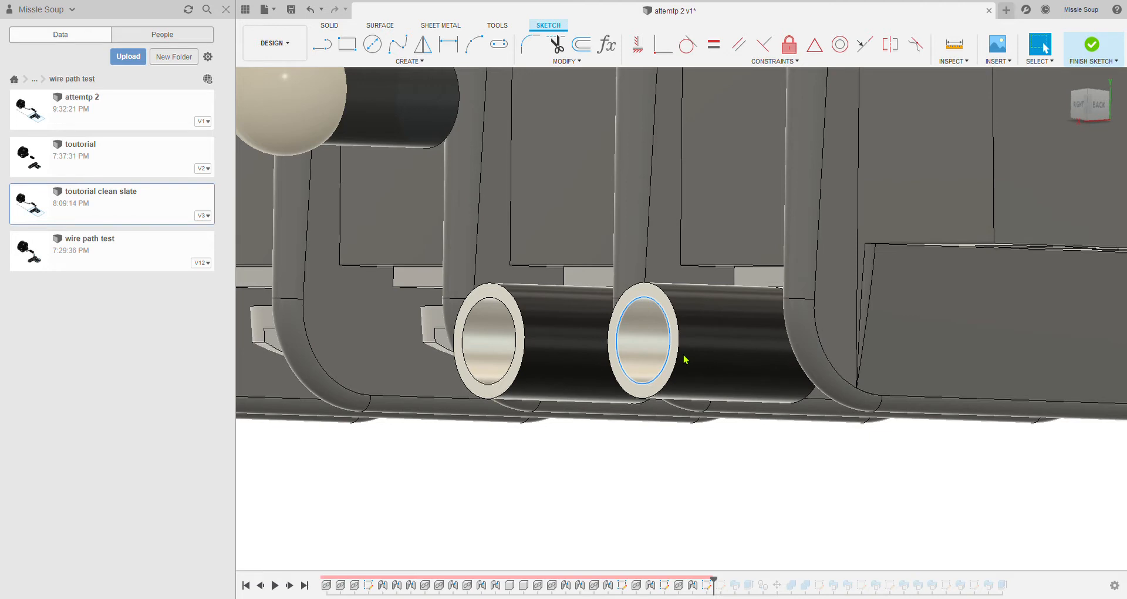
key("Escape")
scroll(674, 329, "down", 5)
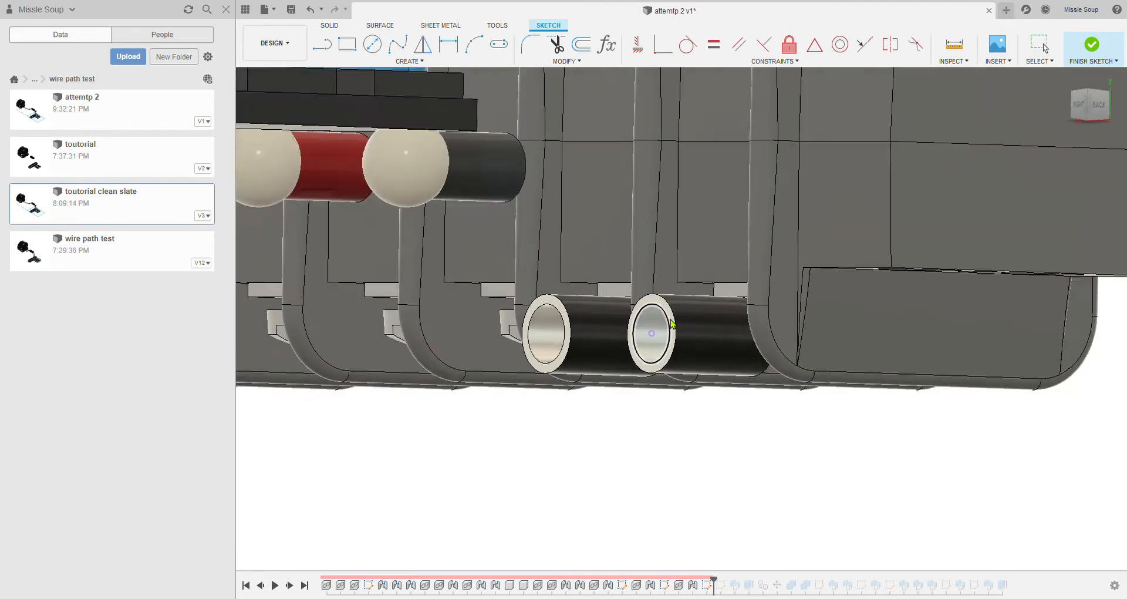
- Try a fit-point spline starting at the centre of the black wire stub's end face, close its loop, and undo it
middle_click_drag(659, 327, 756, 340, "shift")
scroll(756, 340, "up", 3)
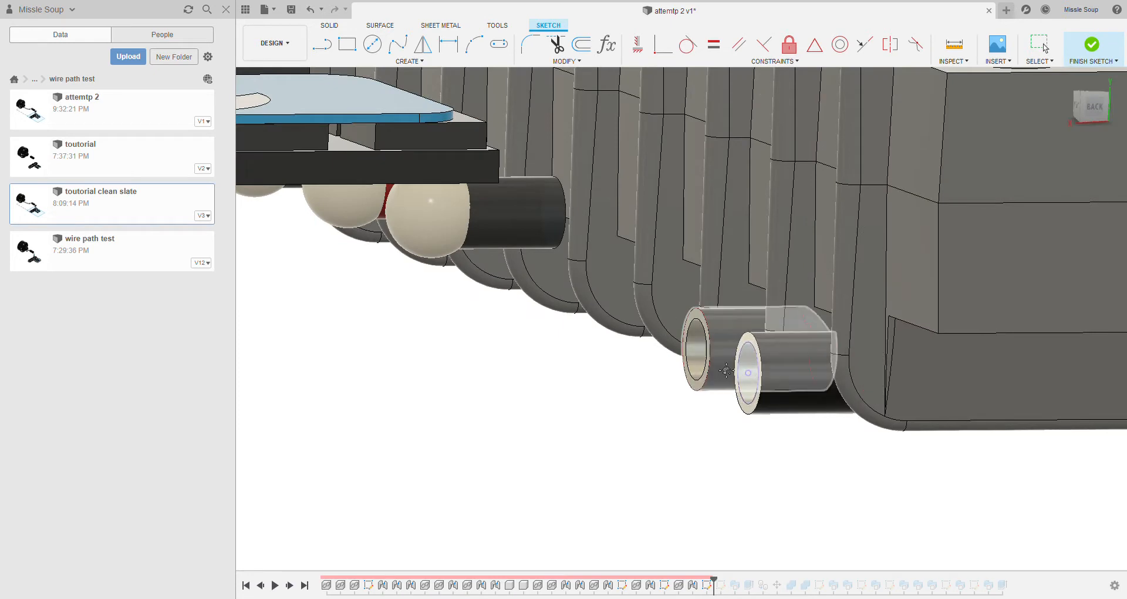
scroll(763, 375, "up", 2)
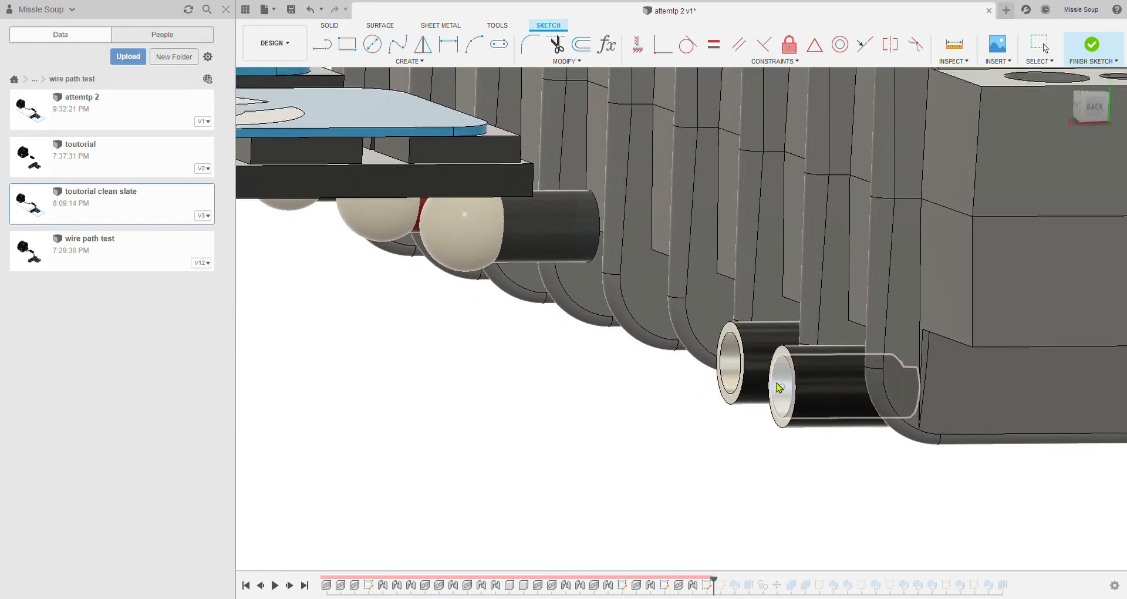
middle_click_drag(621, 347, 1001, 350, "shift")
scroll(829, 376, "down", 2)
scroll(552, 376, "up", 2)
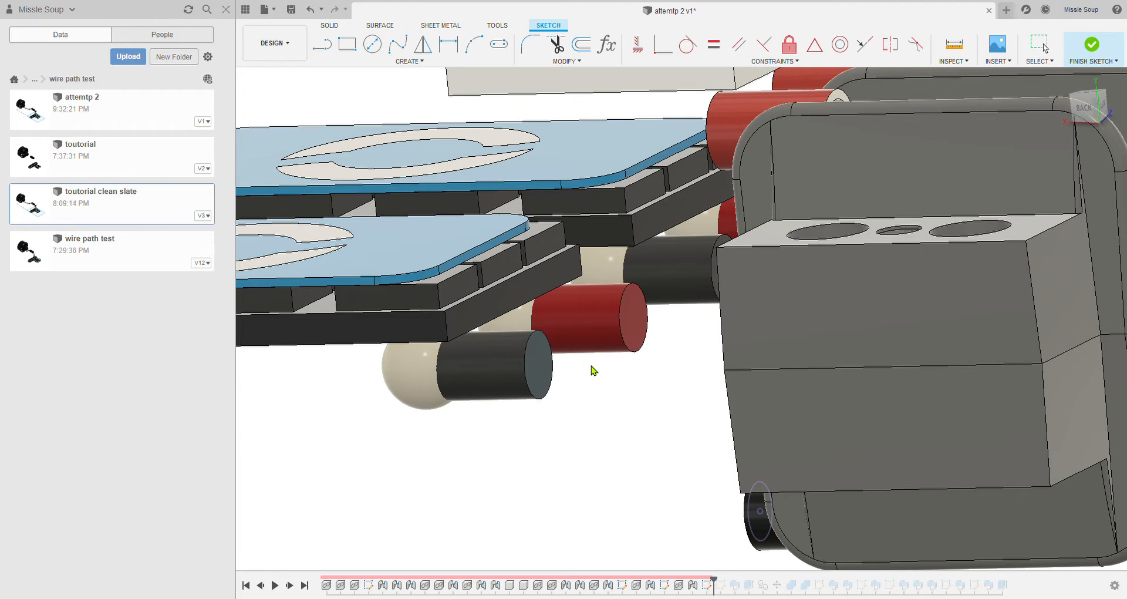
key("s")
scroll(541, 367, "up", 2)
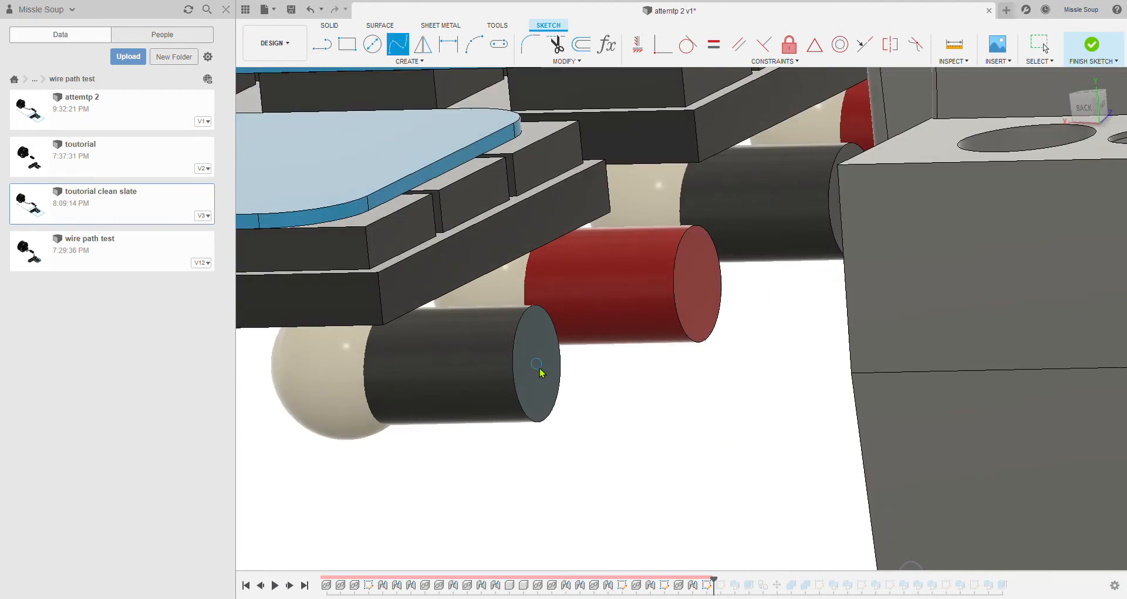
left_click(537, 365)
scroll(604, 452, "down", 2)
middle_click_drag(604, 452, 642, 392)
left_click(1091, 106)
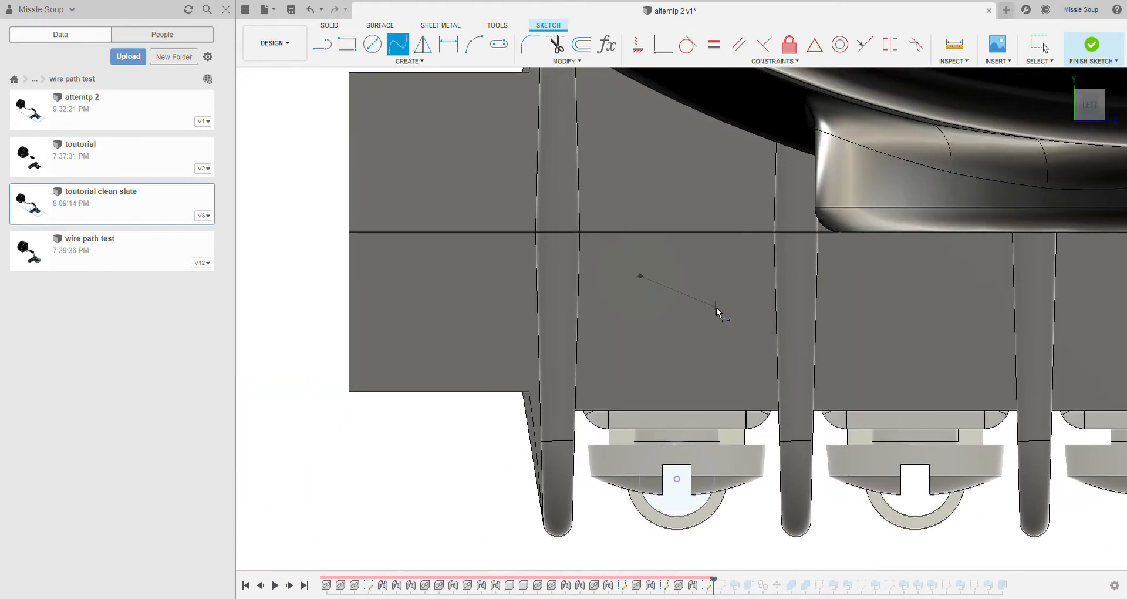
left_click(715, 307)
left_click(681, 376)
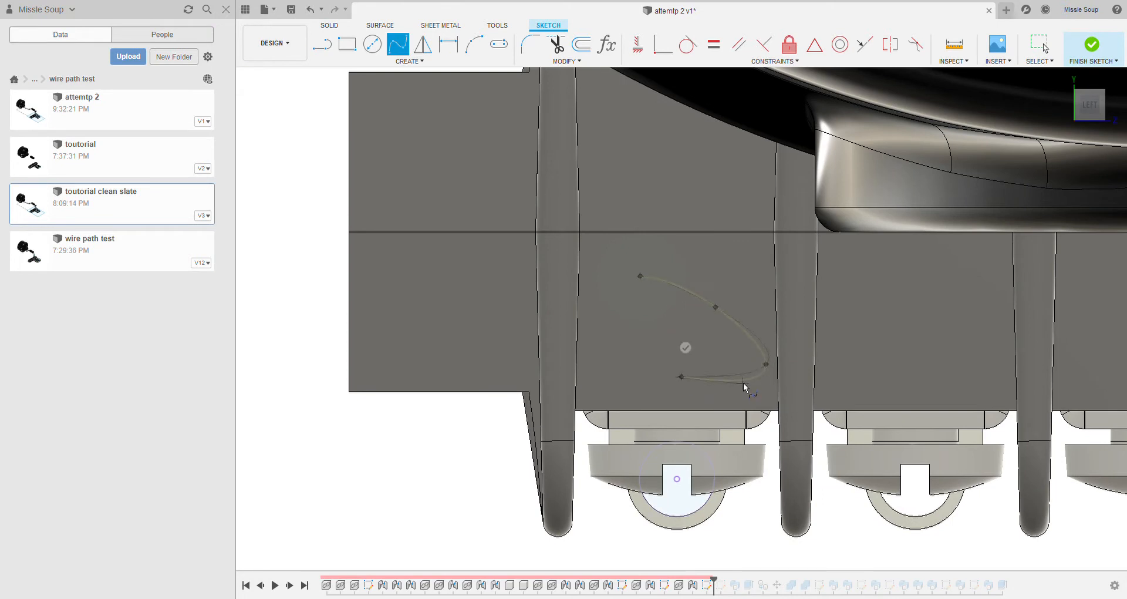
left_click(685, 348)
mouse_move(700, 358)
middle_mouse_down("shift")
mouse_move(770, 427)
mouse_move(742, 414)
middle_mouse_up("shift")
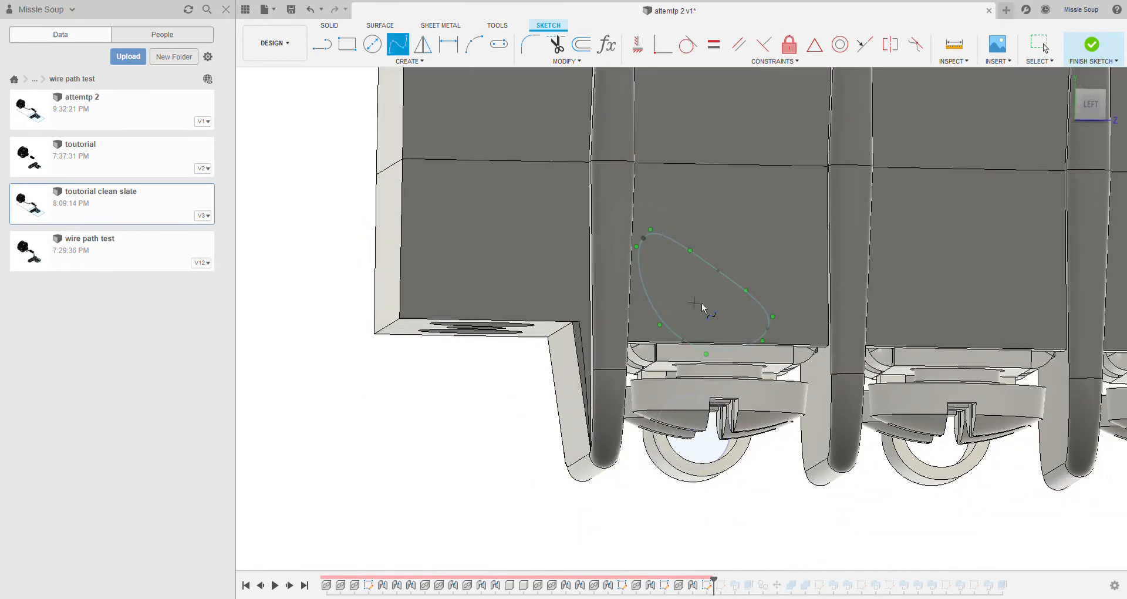
mouse_move(701, 305)
middle_mouse_down("shift")
mouse_move(689, 316)
mouse_move(709, 322)
mouse_move(698, 310)
middle_mouse_up("shift")
key("Escape")
key("ctrl+z")
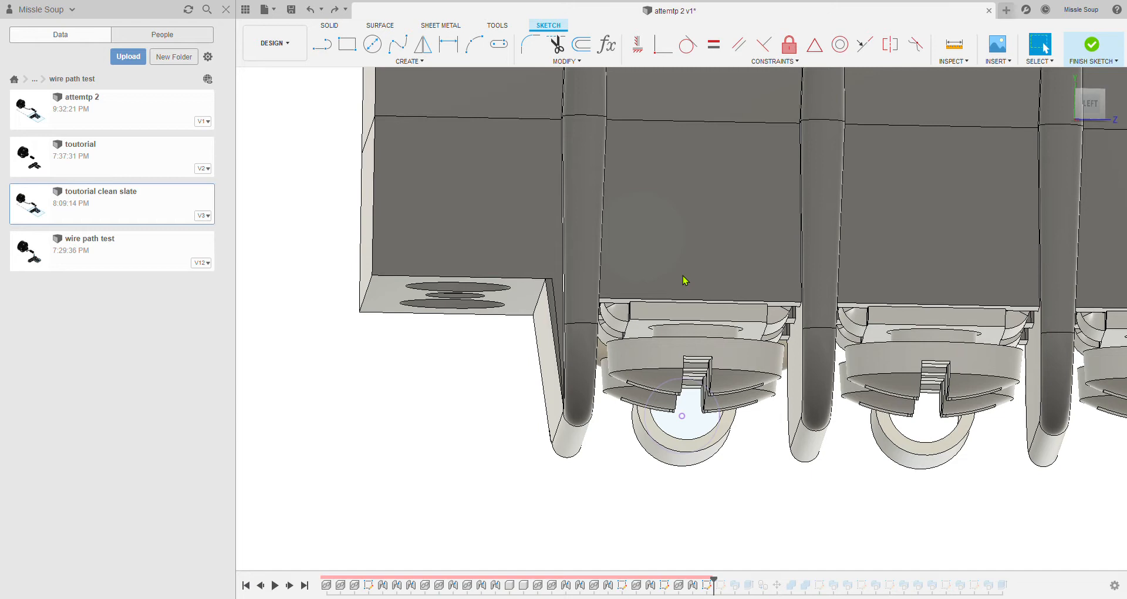
- Sketch an open four-point fit-point spline that starts at the centre of the black wire stub's end face
key("Return")
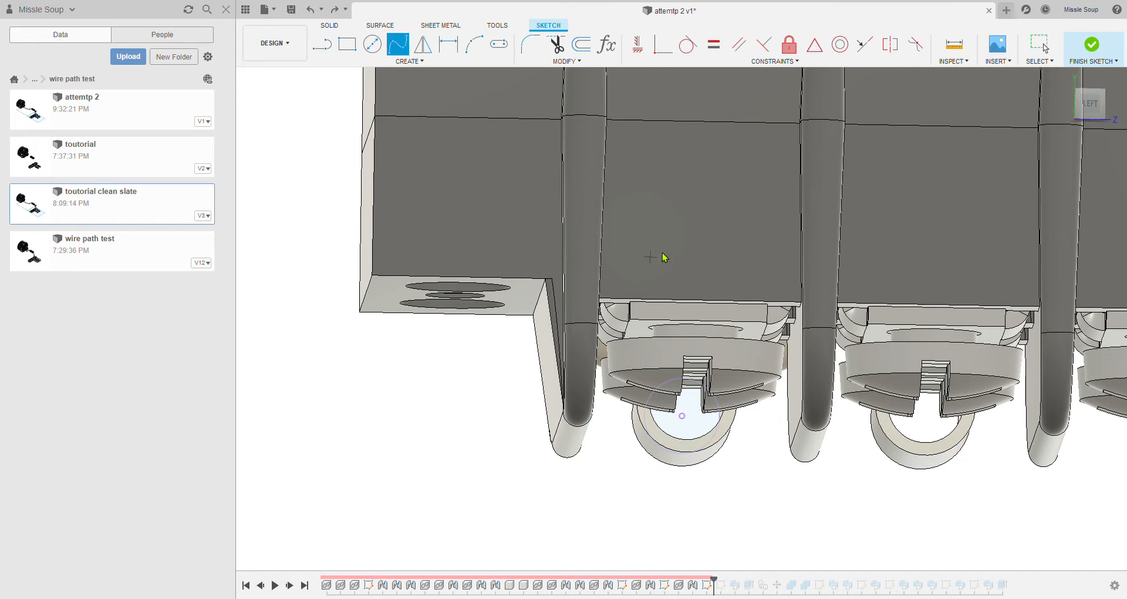
left_click(640, 236)
left_click(731, 238)
left_click(754, 281)
left_click(689, 295)
key("Escape")
- Constrain the spline's free end point coincident with the centre of the projected terminal tube circle
left_click(689, 297)
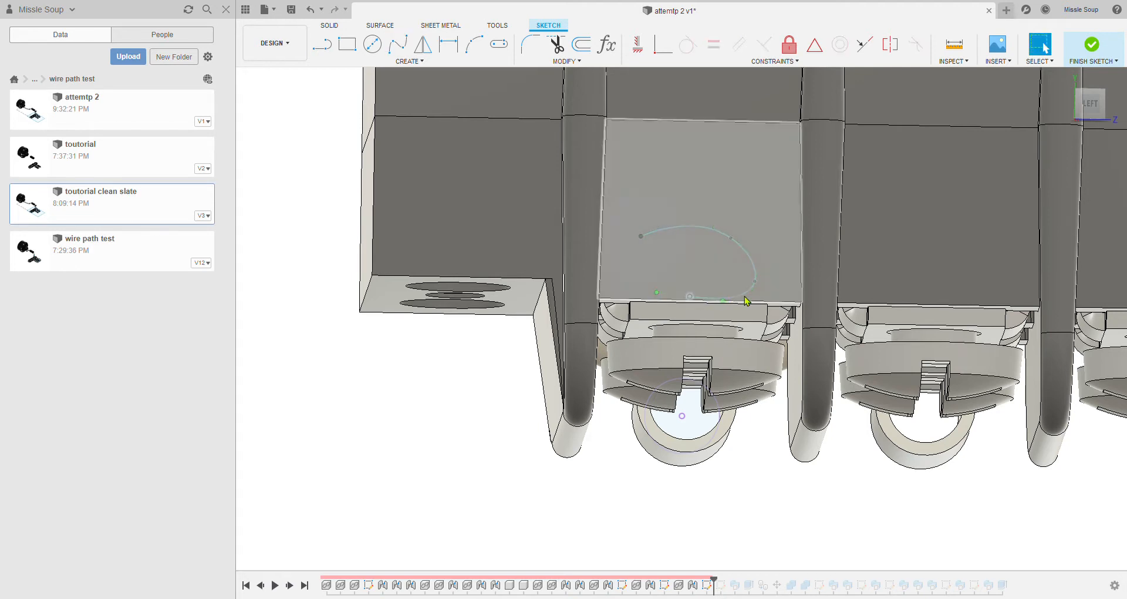
middle_click_drag(747, 299, 439, 183, "shift")
scroll(815, 319, "down", 2)
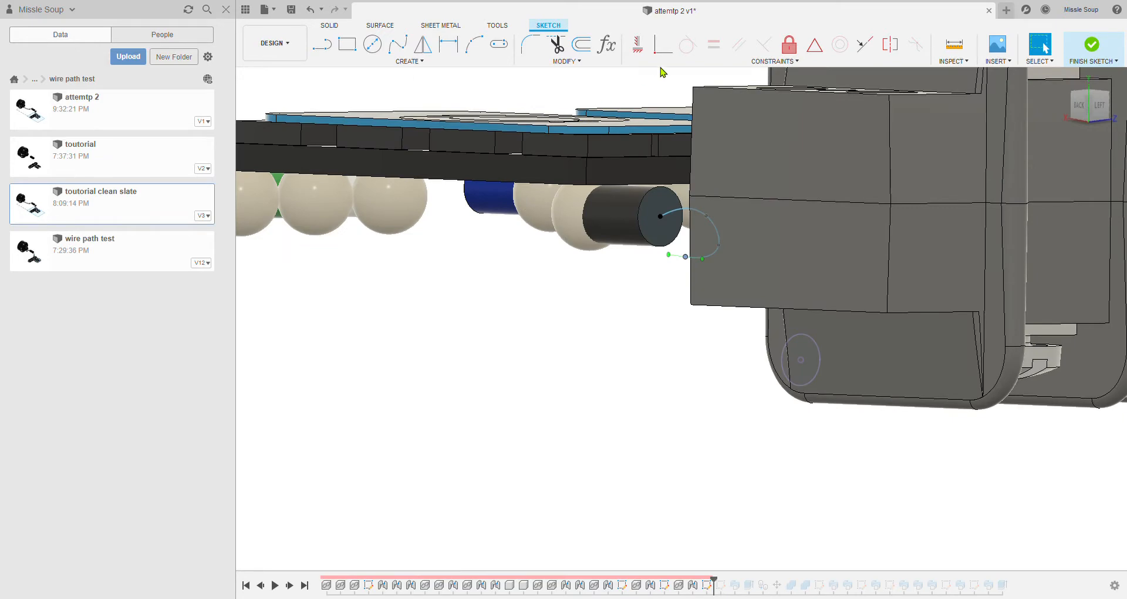
mouse_move(685, 251)
middle_mouse_down("shift")
mouse_move(551, 226)
mouse_move(402, 244)
mouse_move(681, 325)
mouse_move(604, 304)
mouse_move(517, 320)
mouse_move(696, 242)
middle_mouse_up("shift")
scroll(696, 242, "up", 5)
left_click(869, 311)
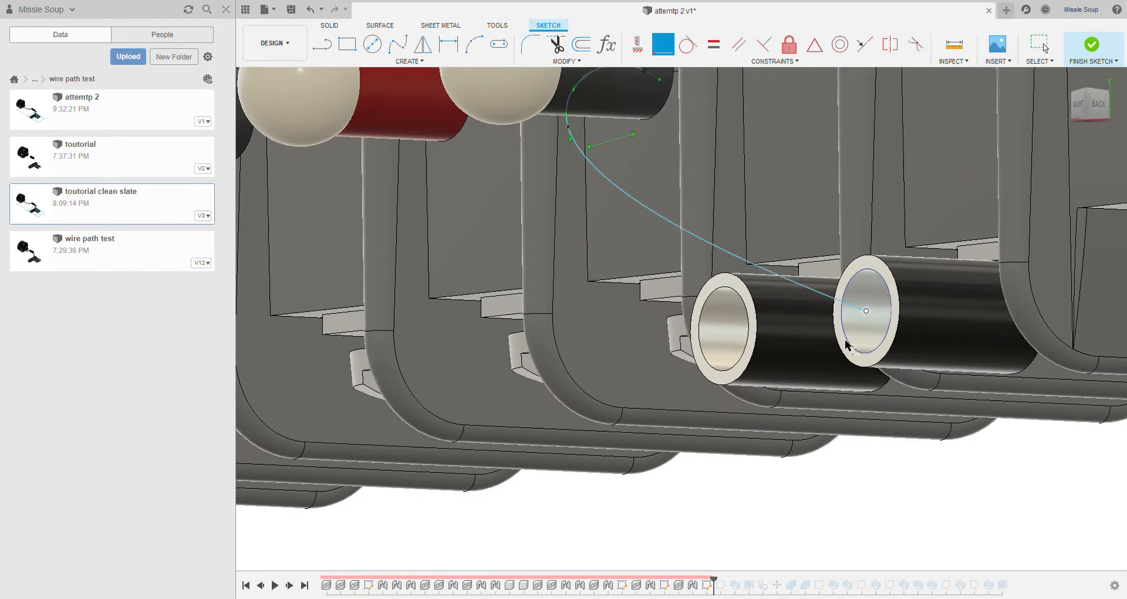
- In the back view, move the spline's lower interior fit point into the gap between the wire stub and the terminal tube
scroll(719, 357, "down", 5)
middle_click_drag(719, 357, 778, 299, "shift")
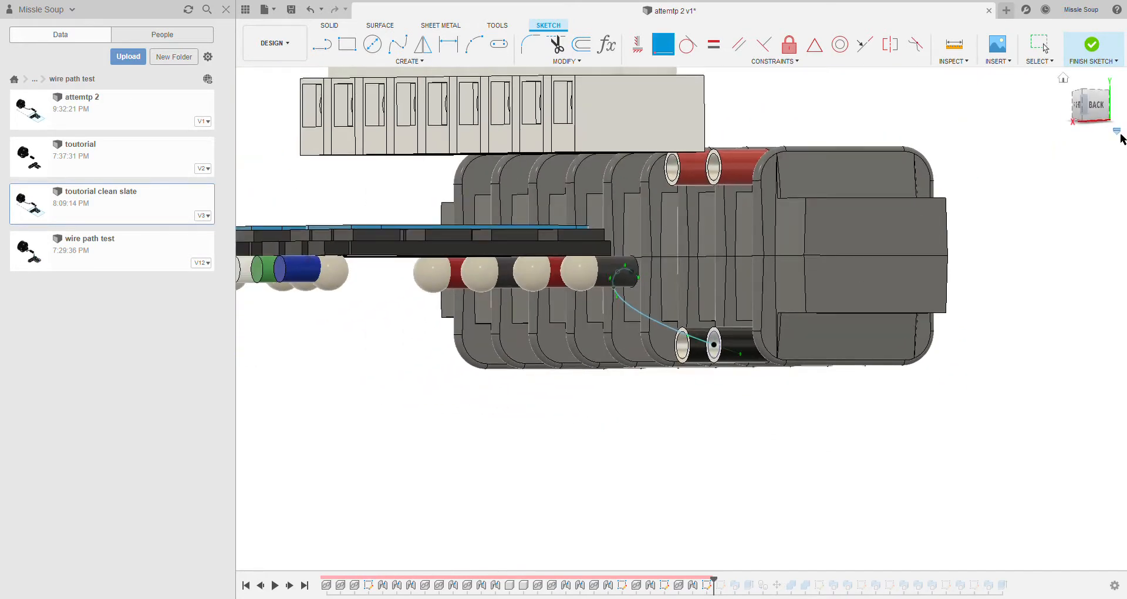
left_click(1099, 110)
middle_click_drag(811, 265, 812, 271)
scroll(481, 299, "up", 3)
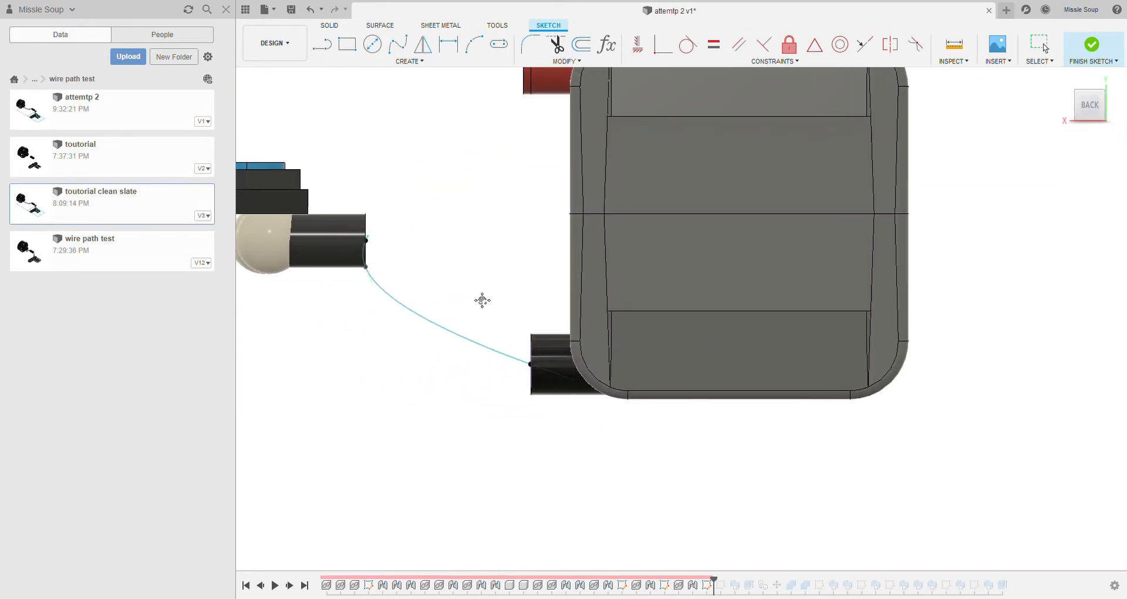
middle_click_drag(481, 299, 865, 292)
middle_click_drag(802, 277, 577, 273)
left_click(563, 258)
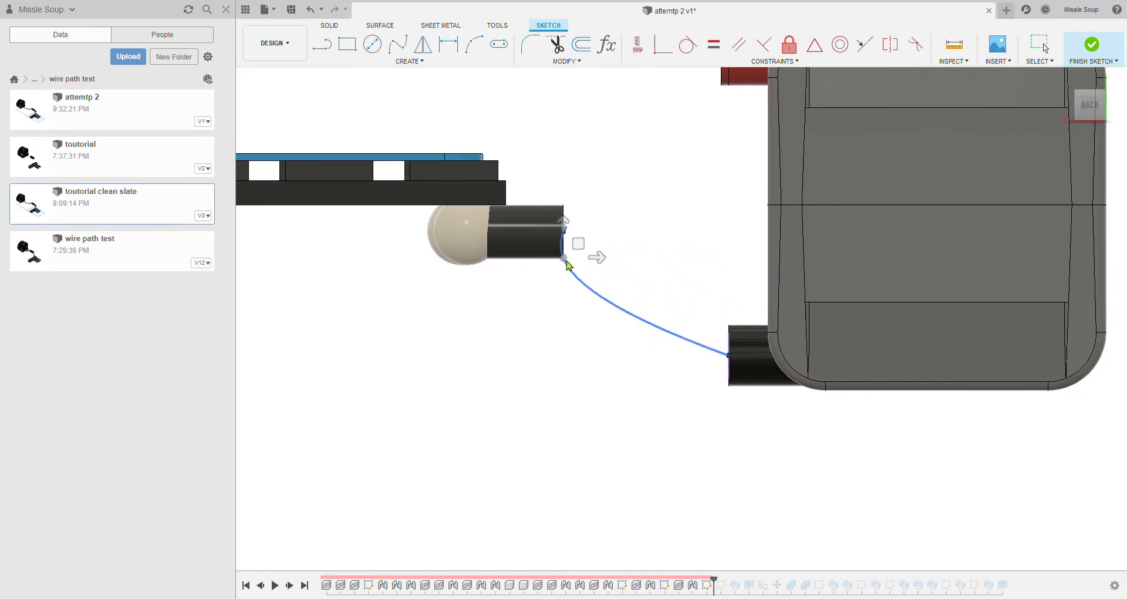
left_click_drag(578, 244, 666, 313)
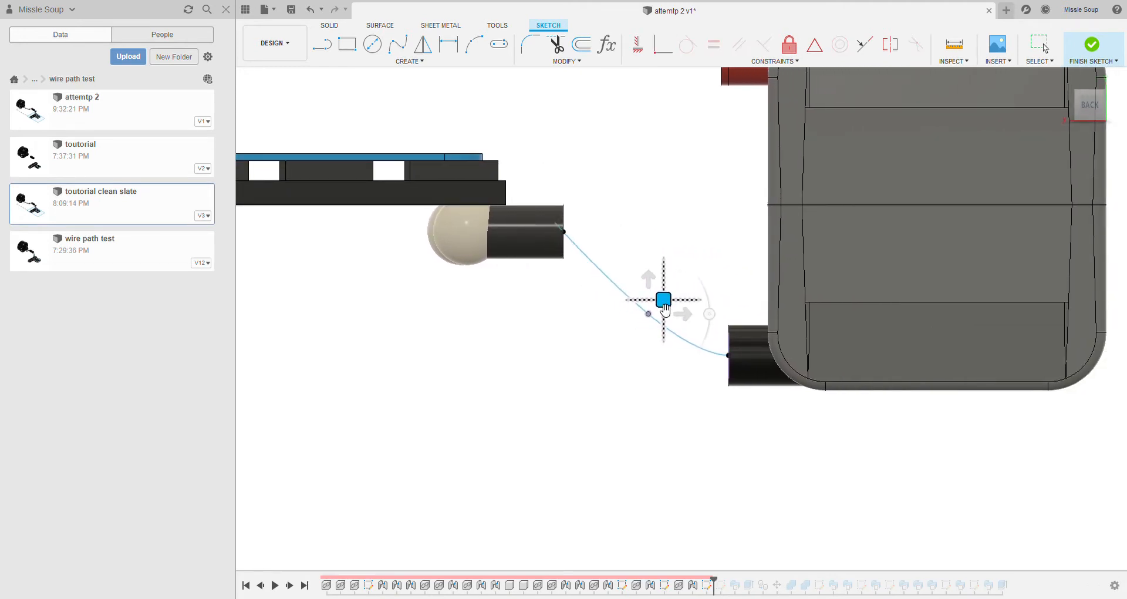
key("Escape")
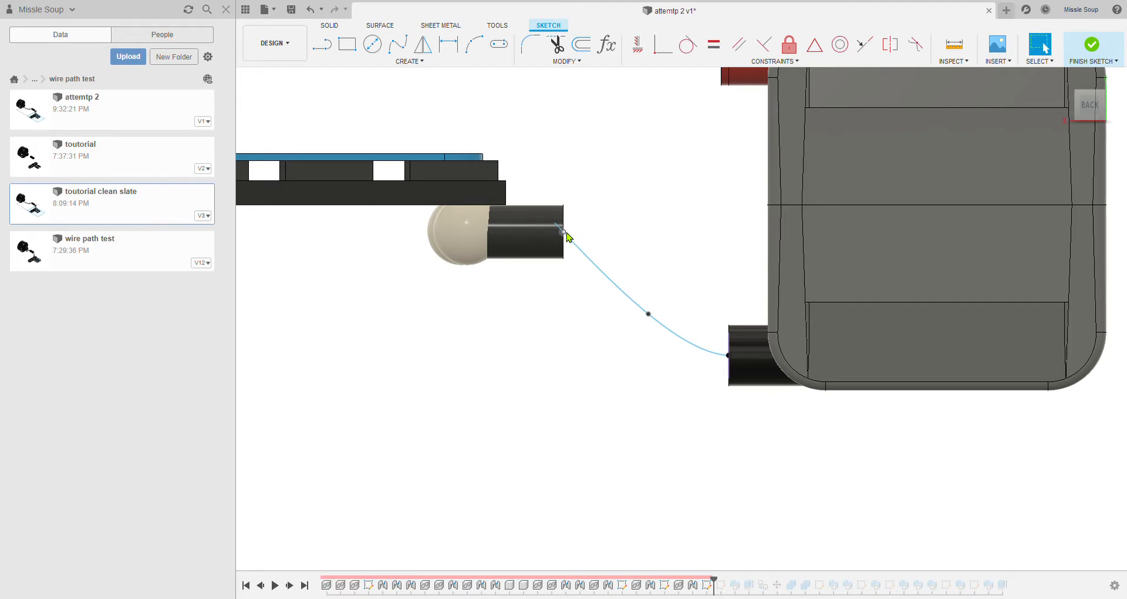
- In the back view, move the interior fit point near the wire stub outward and down so the spline forms an S-curve
middle_click_drag(571, 239, 673, 235, "shift")
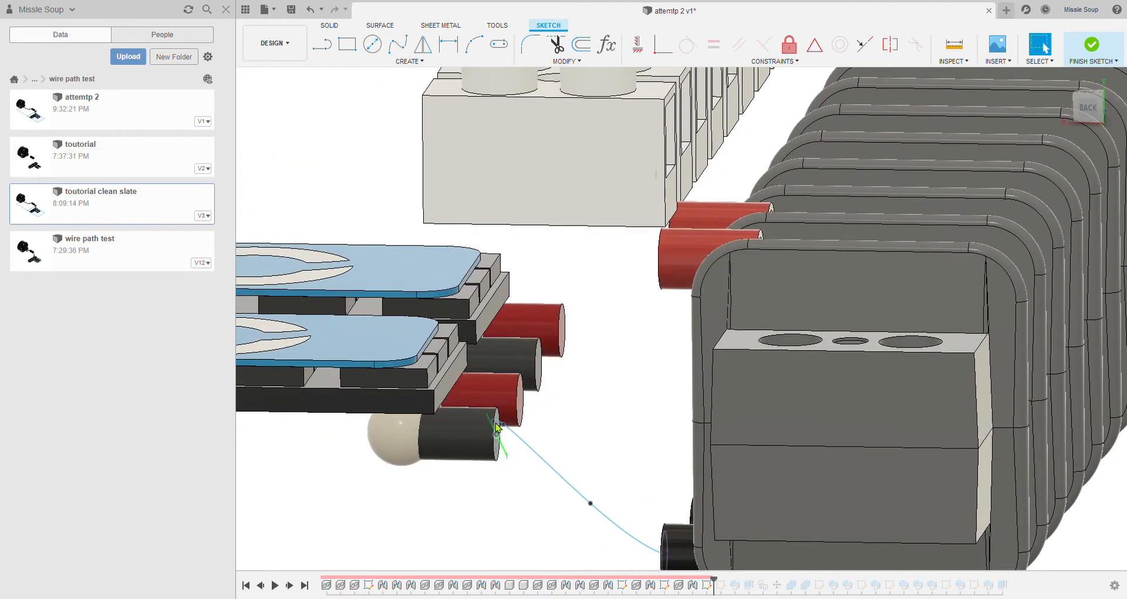
mouse_move(502, 445)
middle_mouse_down("shift")
mouse_move(644, 341)
mouse_move(407, 468)
mouse_move(654, 392)
middle_mouse_up("shift")
middle_click_drag(664, 347, 736, 377, "shift")
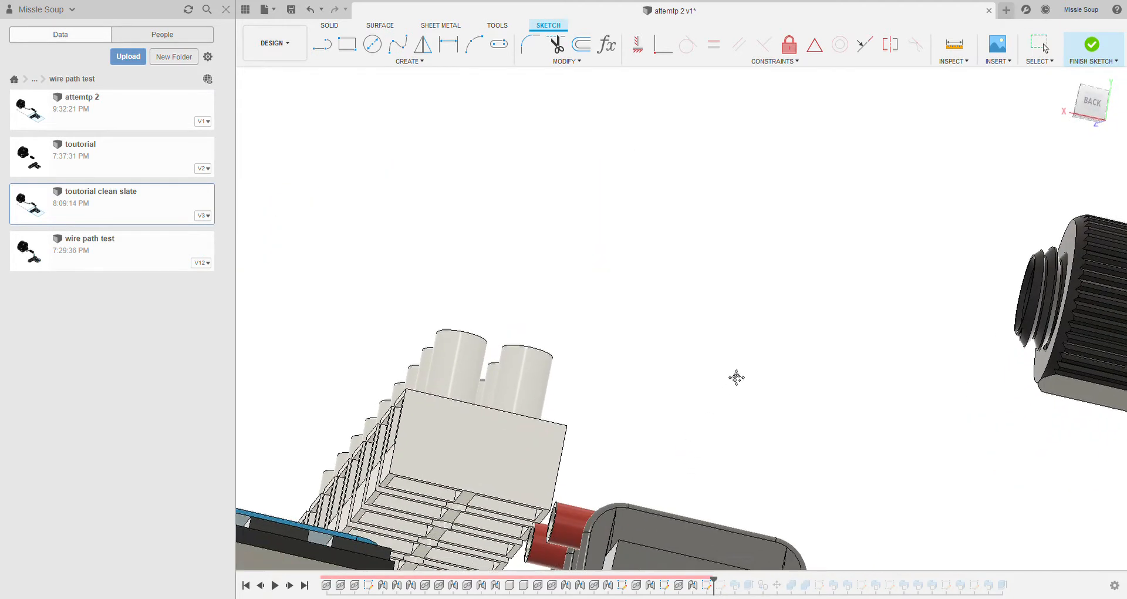
left_click(1091, 103)
middle_click_drag(876, 188, 822, 182)
scroll(807, 187, "down", 3)
middle_click_drag(763, 314, 762, 248)
scroll(759, 249, "up", 5)
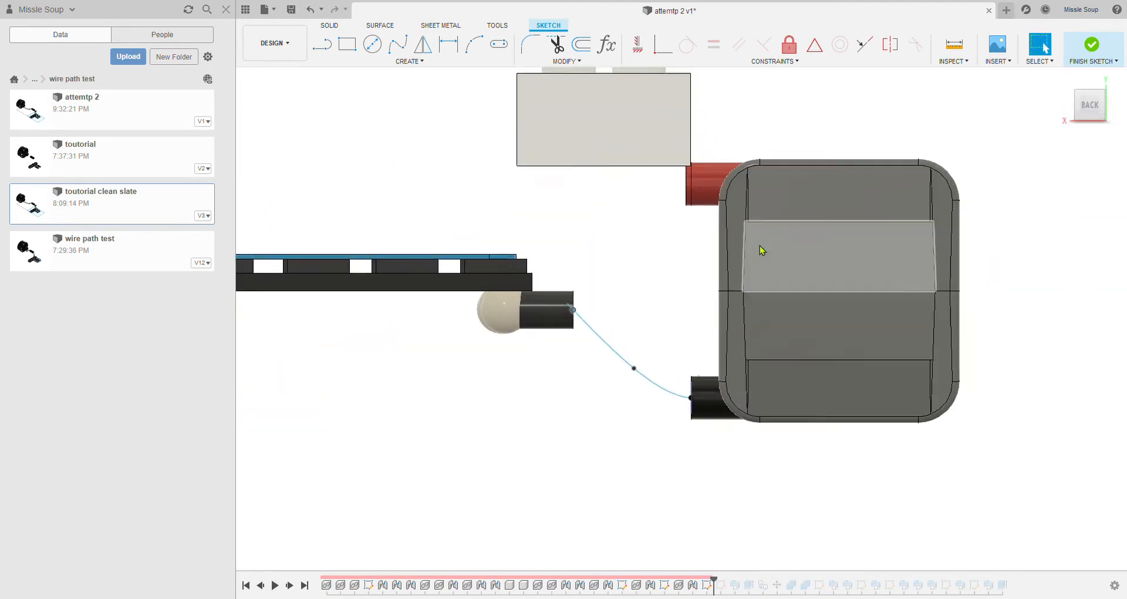
left_click(534, 313)
left_click_drag(551, 300, 611, 333)
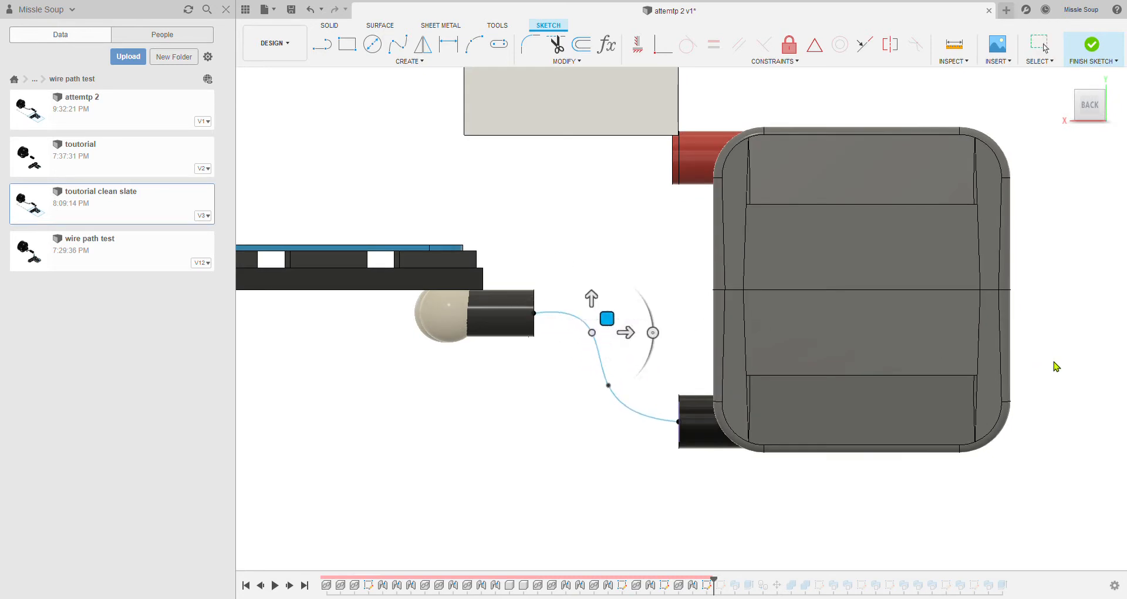
key("Escape")
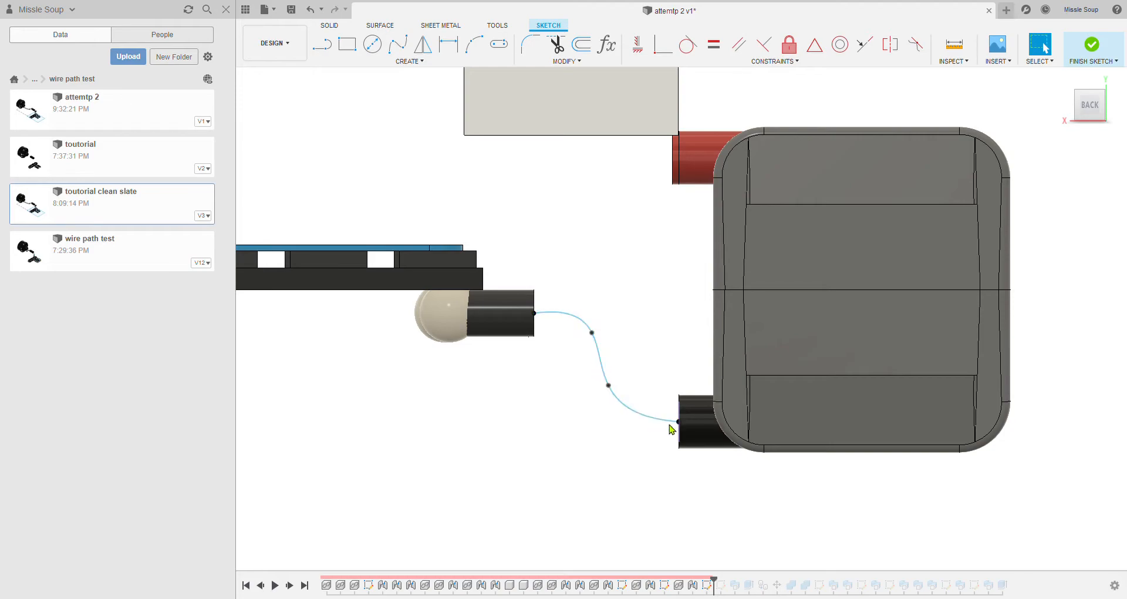
- In the top view, move the spline's interior fit points close to the direct line between the black wire stub and the terminal tube
middle_click_drag(555, 337, 637, 423, "shift")
middle_click_drag(637, 422, 731, 269)
left_click(1090, 96)
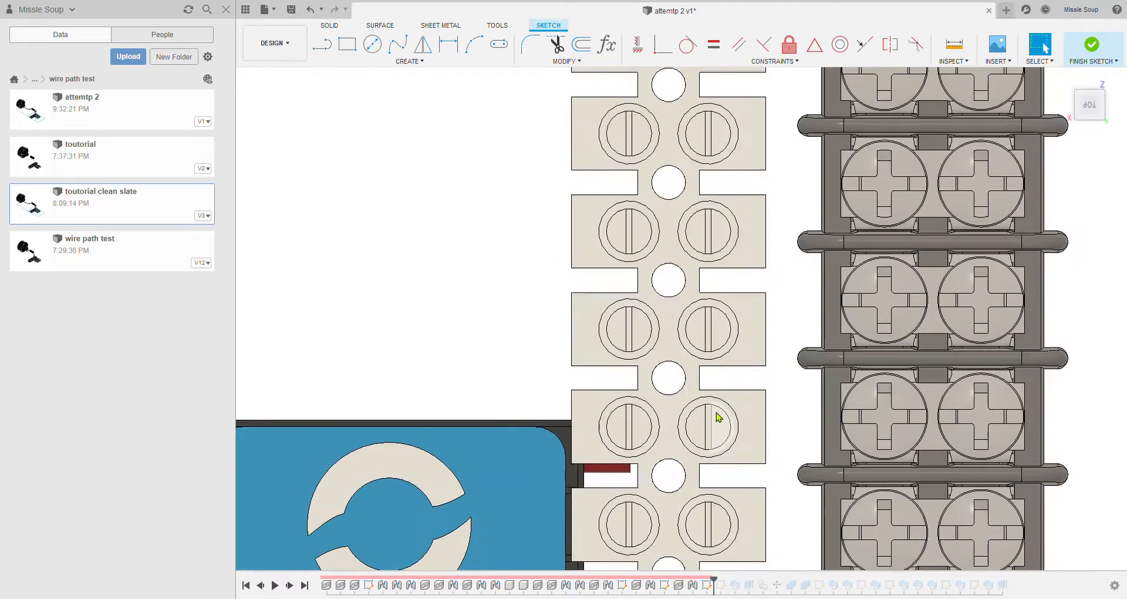
middle_click_drag(732, 522, 767, 71)
scroll(775, 262, "down", 1)
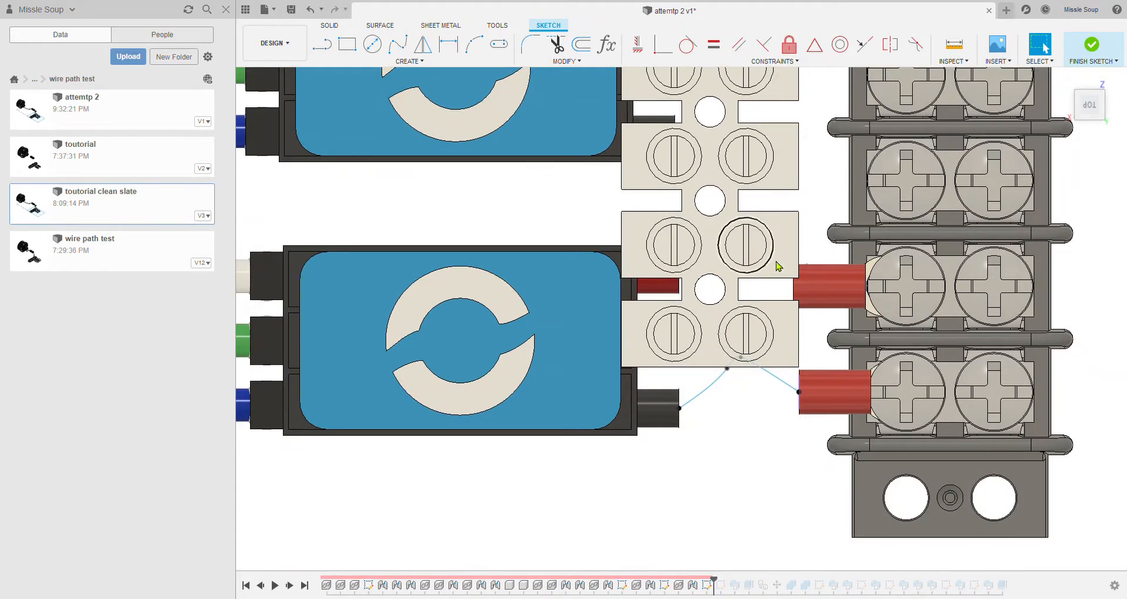
left_click(727, 369)
left_click_drag(741, 358, 760, 396)
left_click(1060, 359)
middle_click_drag(852, 400, 860, 441, "shift")
scroll(740, 237, "up", 3)
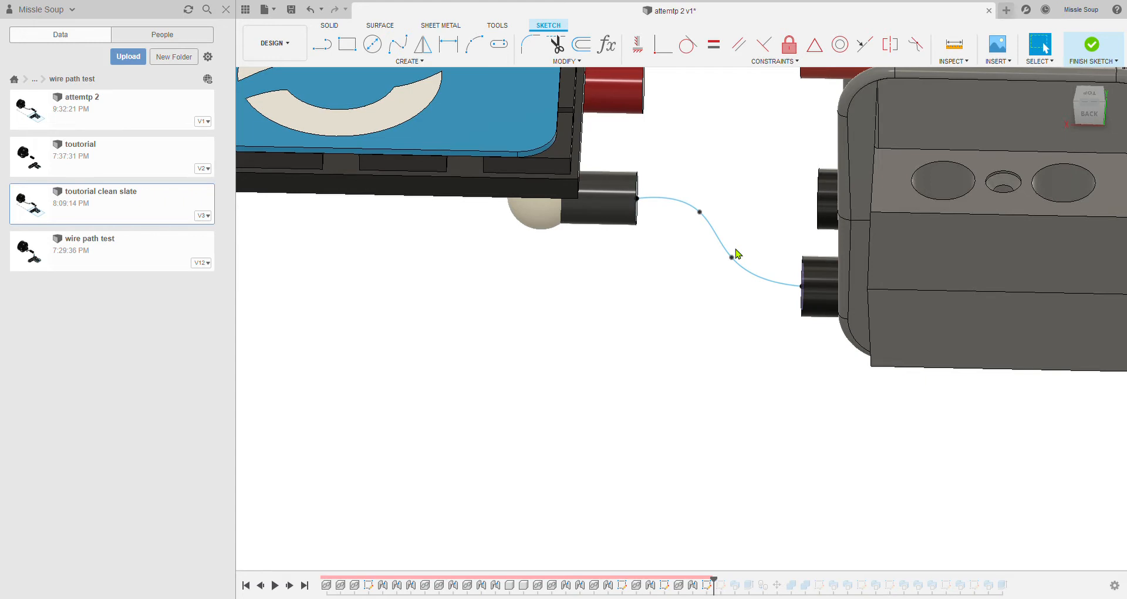
- Sweep the black wire stub's circular end face along the S-curve spline to form the wire body
key("e")
scroll(721, 224, "up", 3)
middle_click_drag(837, 262, 739, 223, "shift")
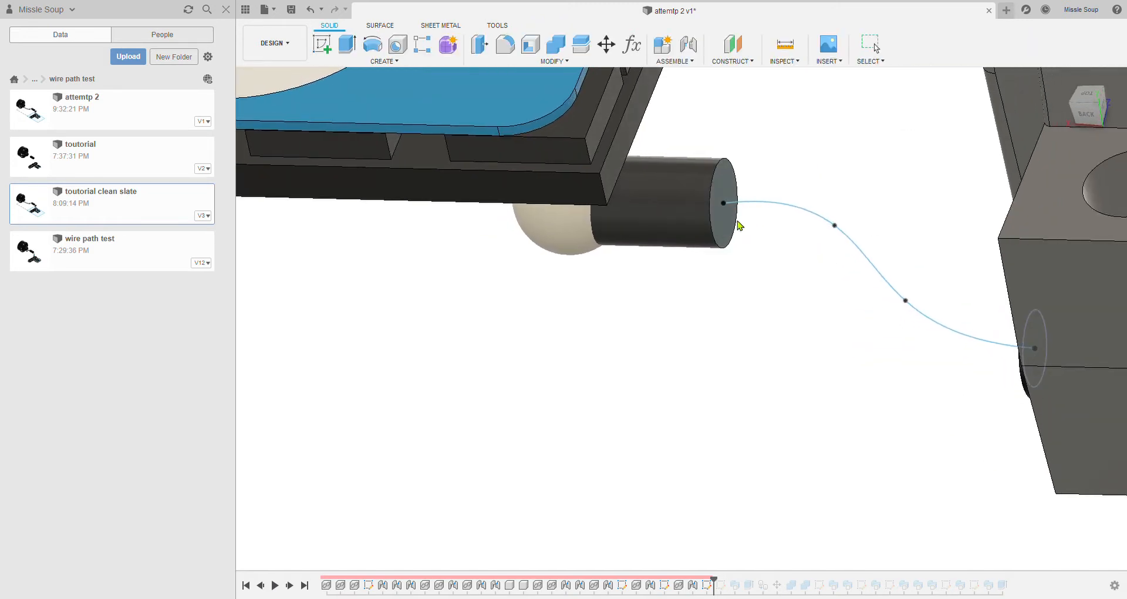
left_click(727, 211)
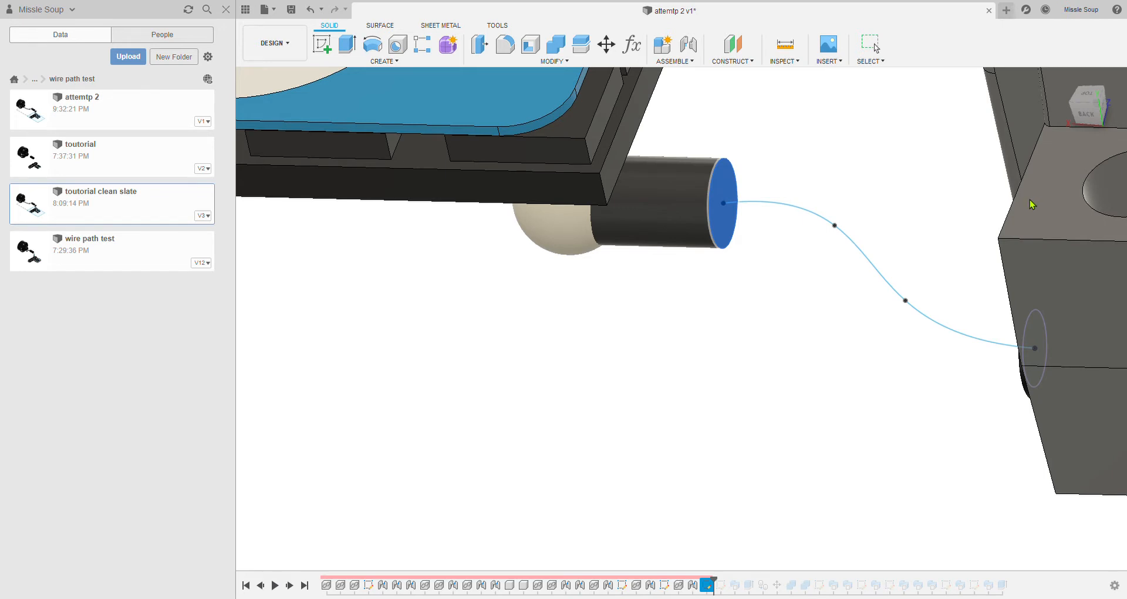
middle_click_drag(884, 204, 747, 206, "shift")
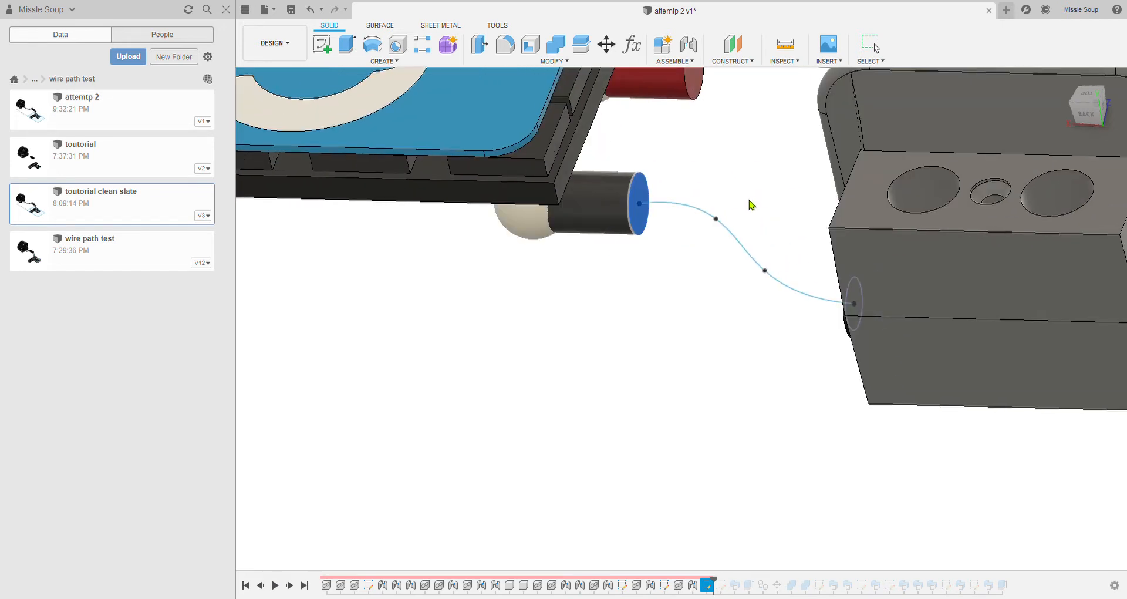
left_click(721, 226)
scroll(731, 196, "down", 3)
mouse_move(773, 194)
middle_mouse_down("shift")
mouse_move(790, 196)
mouse_move(784, 188)
middle_mouse_up("shift")
middle_click_drag(822, 218, 1012, 318, "shift")
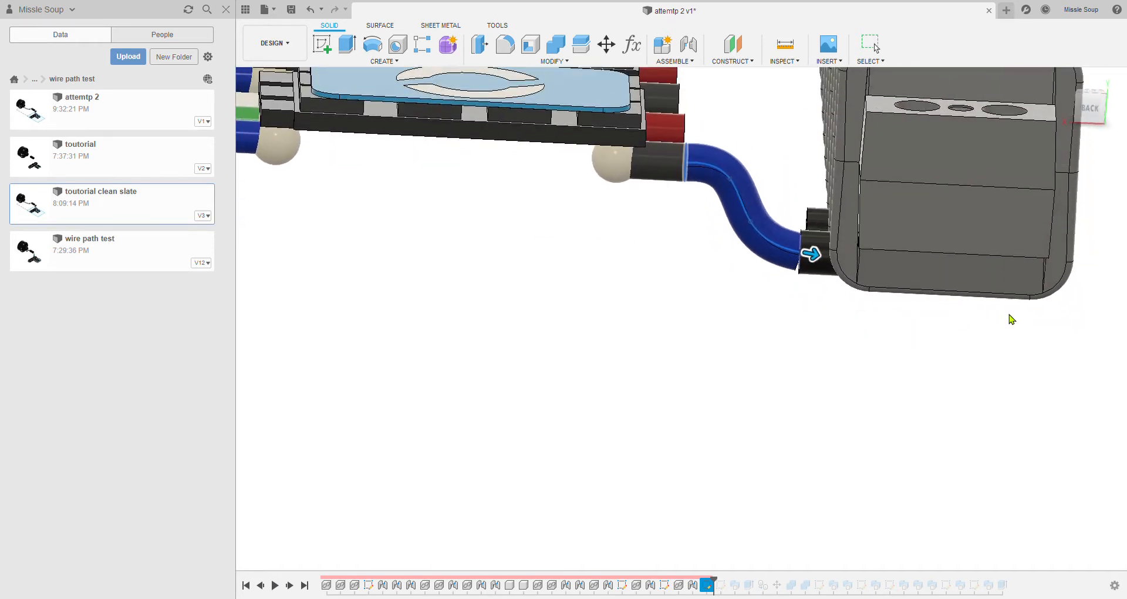
key("Return")
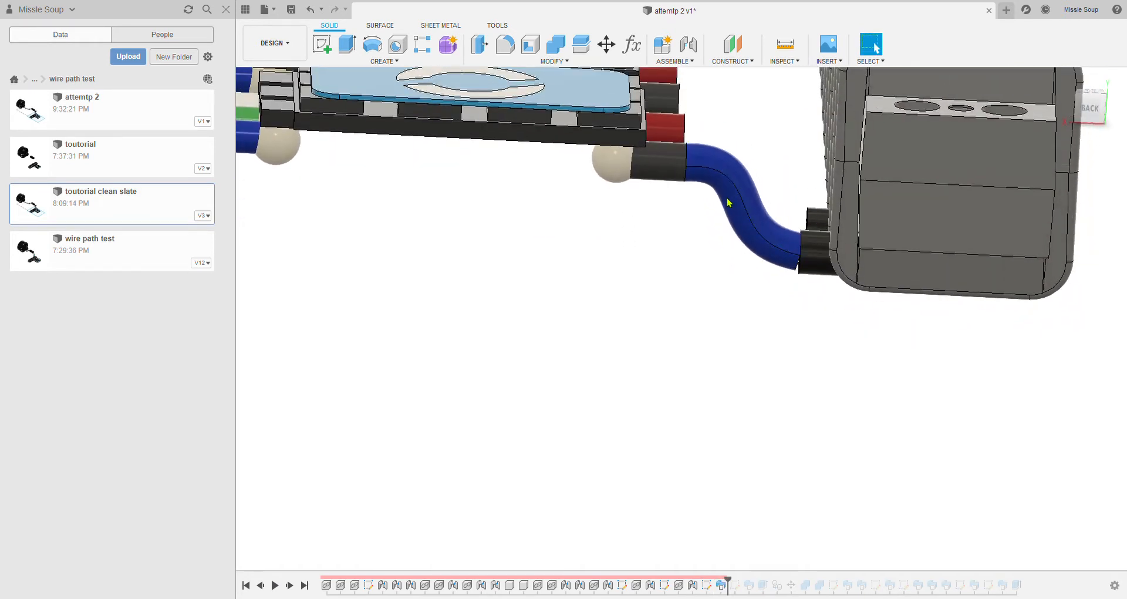
- Apply a black appearance to the swept wire between the black stub and the lower terminal tube
left_click_drag(1055, 263, 779, 231)
mouse_move(784, 195)
middle_mouse_down()
mouse_move(782, 235)
mouse_move(738, 219)
middle_mouse_up()
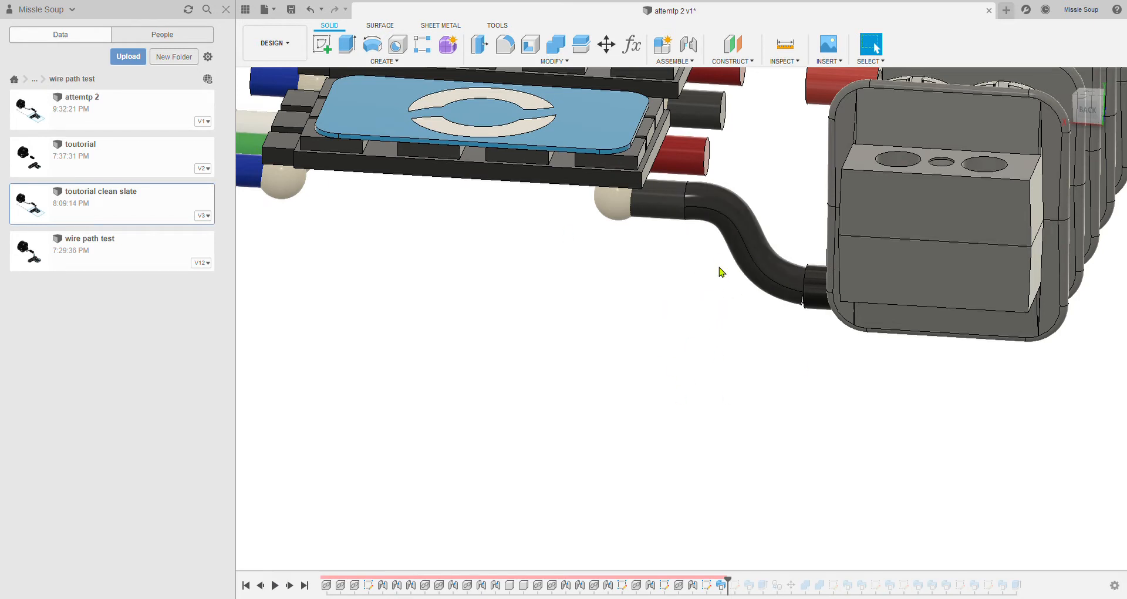
middle_click_drag(736, 208, 731, 252)
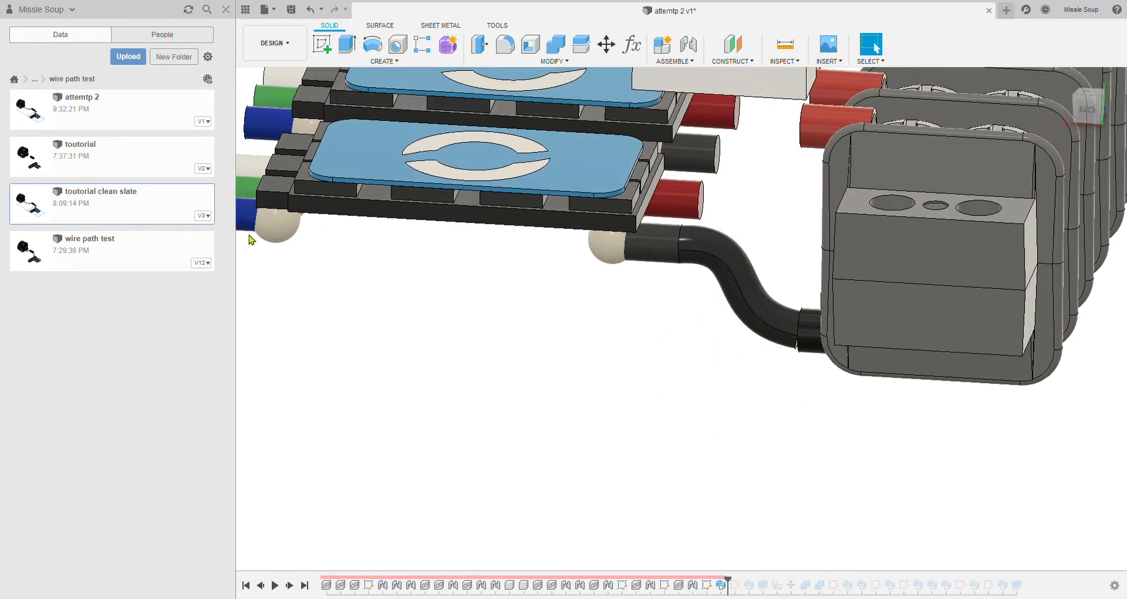
- Reopen the wire path sketch and project the circular ends of the red wire stub and the nearest red terminal tube
left_click(326, 241)
double_click(706, 584)
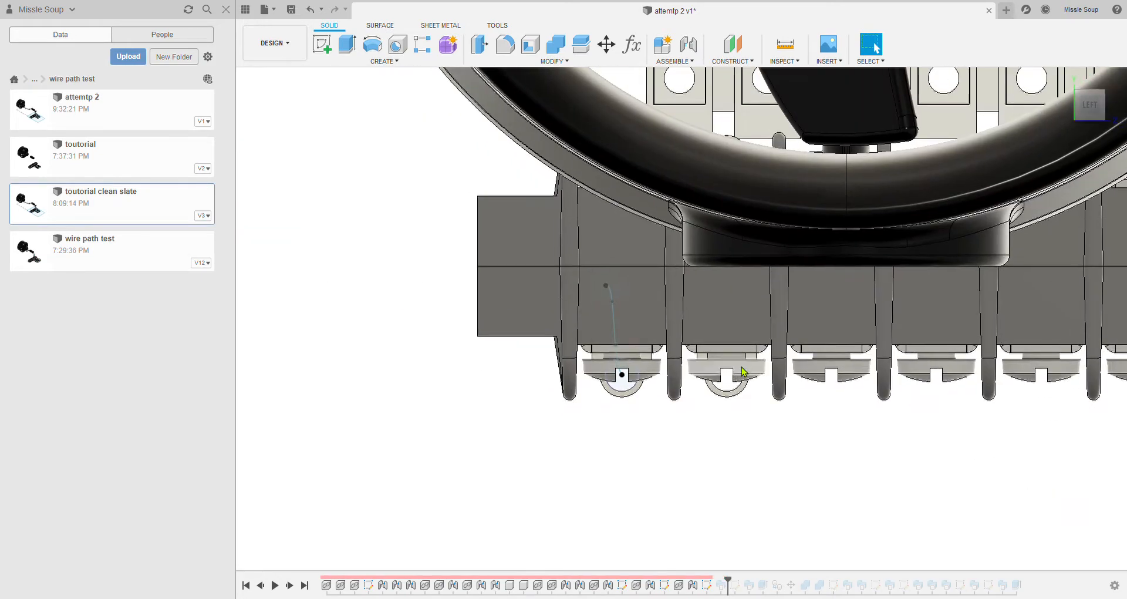
mouse_move(742, 371)
middle_mouse_down("shift")
mouse_move(704, 376)
mouse_move(517, 332)
mouse_move(651, 355)
mouse_move(502, 290)
middle_mouse_up("shift")
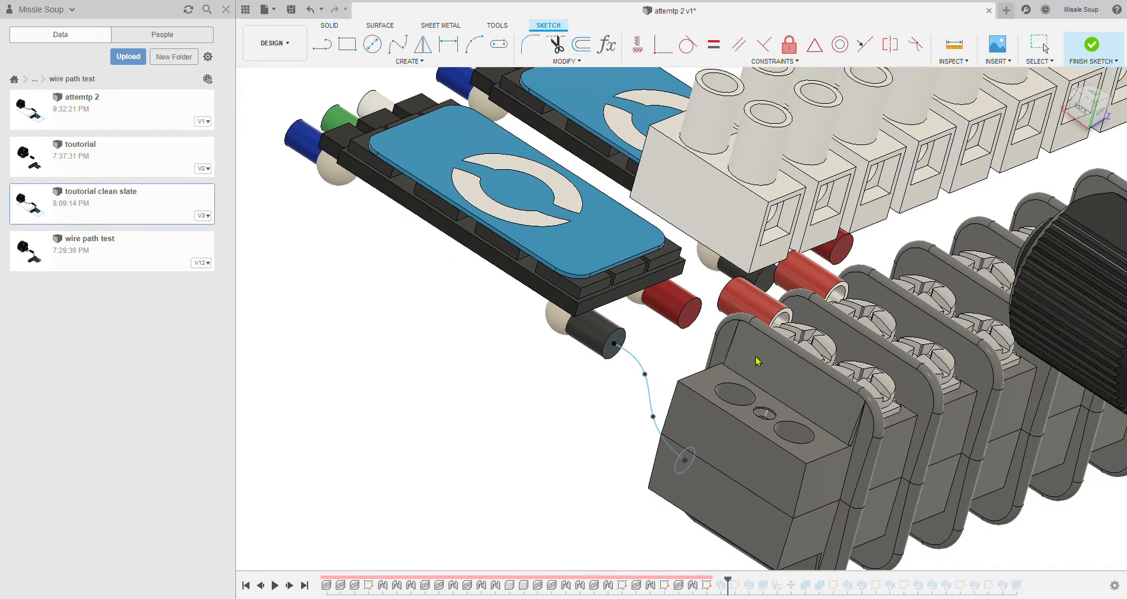
mouse_move(723, 364)
middle_mouse_down("shift")
mouse_move(694, 364)
mouse_move(701, 343)
mouse_move(742, 372)
middle_mouse_up("shift")
scroll(901, 323, "up", 4)
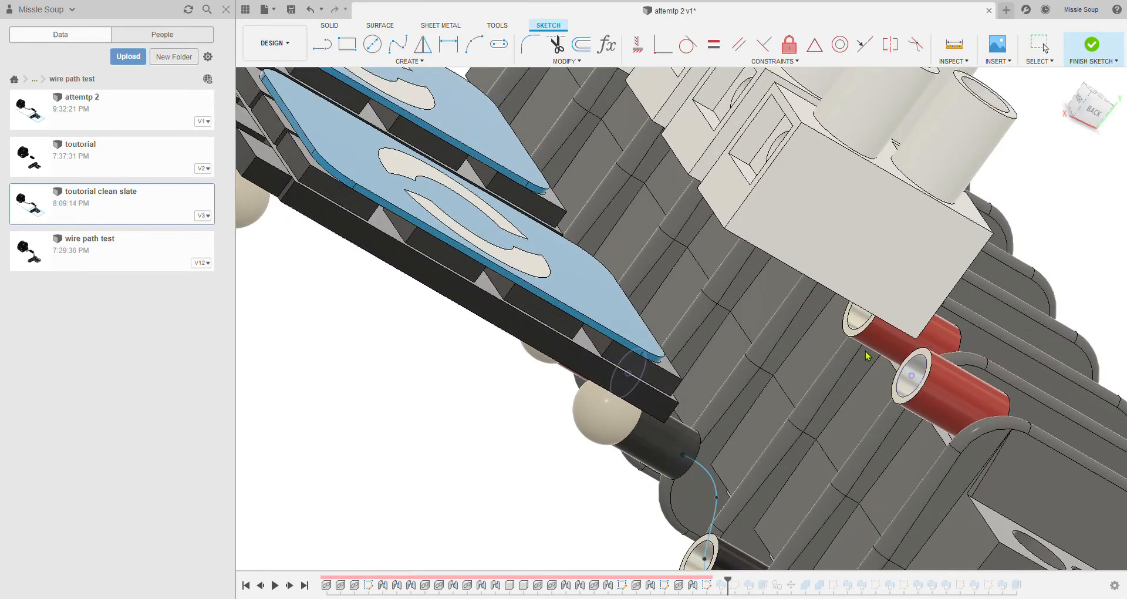
middle_click_drag(821, 349, 765, 346, "shift")
key("Escape")
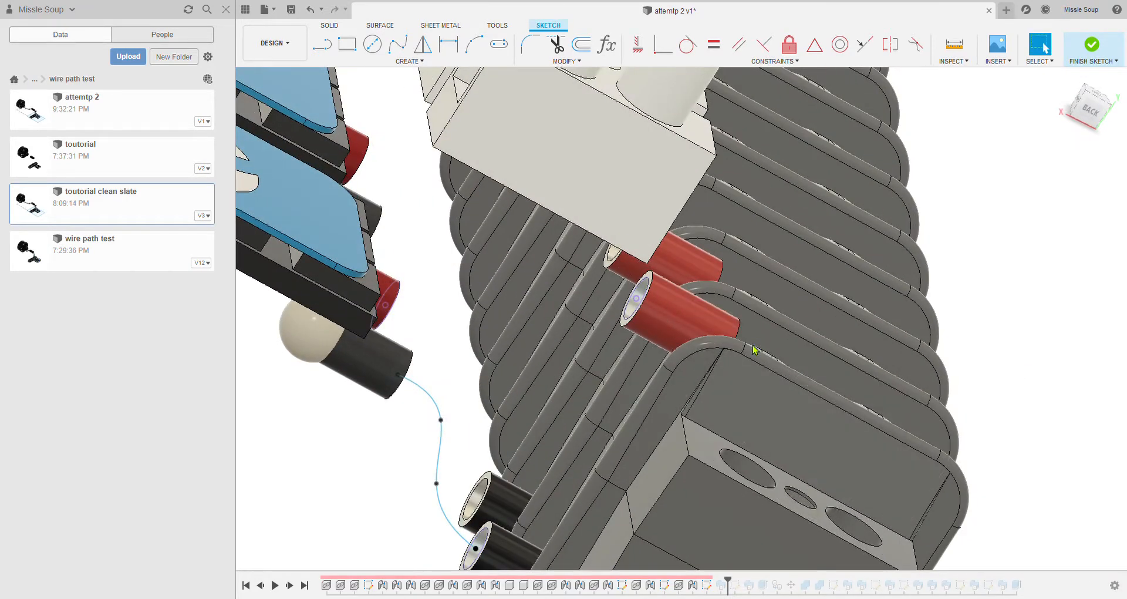
- Sketch an open four-point fit-point spline that starts at the centre of the red wire stub's end face
key("Return")
middle_click_drag(634, 352, 777, 300)
middle_click_drag(777, 300, 1001, 332, "shift")
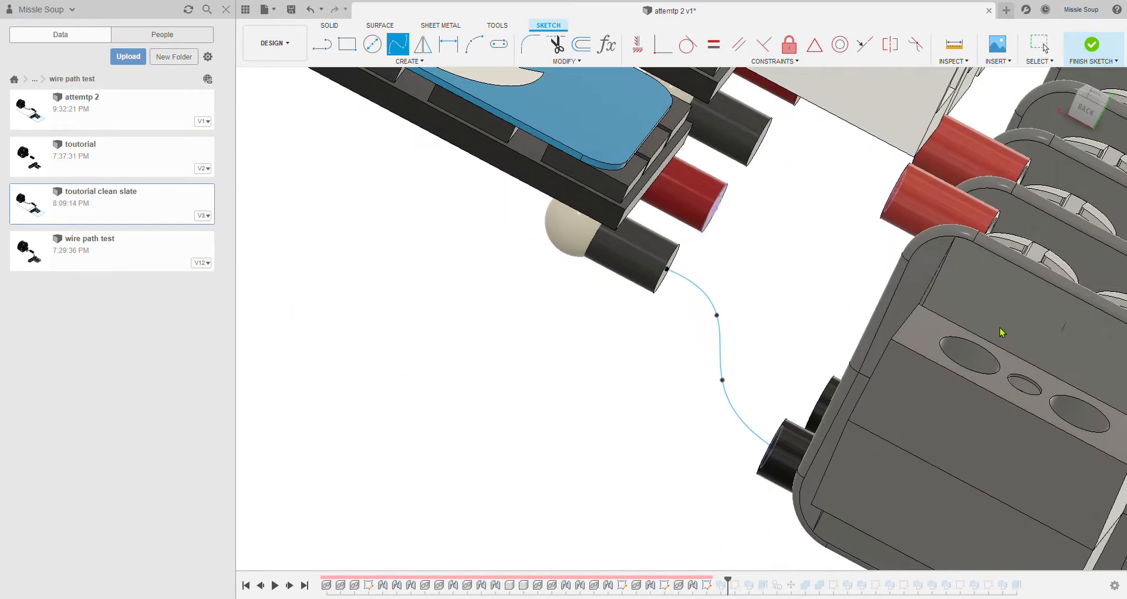
left_click(753, 222)
left_click(767, 285)
left_click(805, 283)
left_click(783, 306)
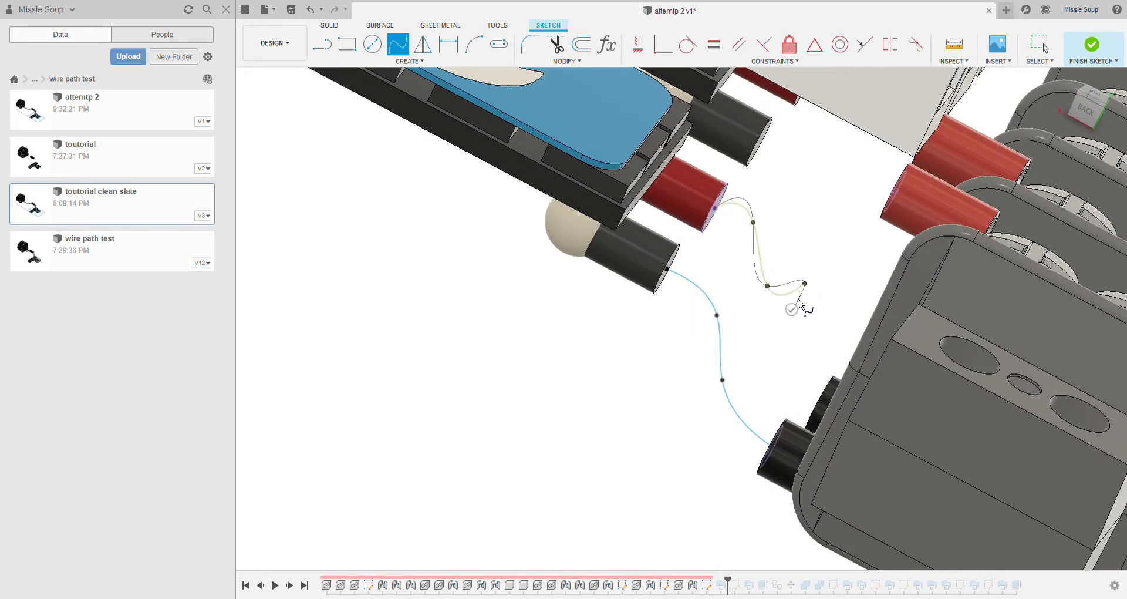
left_click(794, 312)
key("Escape")
- Constrain the new spline's free end point coincident with the centre of the projected red terminal tube circle
left_click(805, 283)
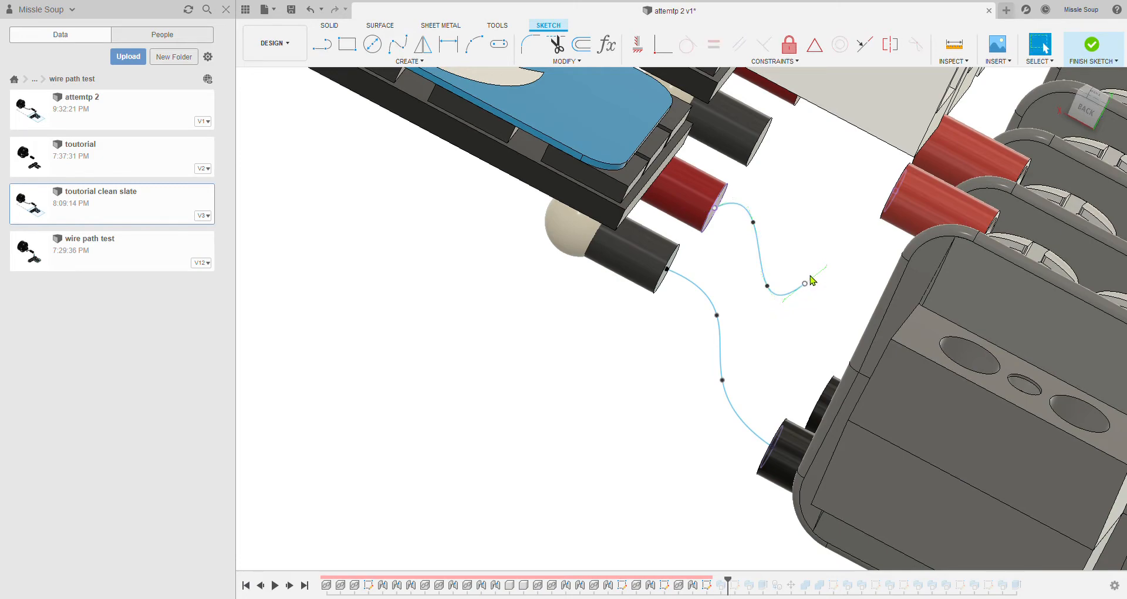
middle_click_drag(805, 282, 490, 231, "shift")
left_click(663, 45)
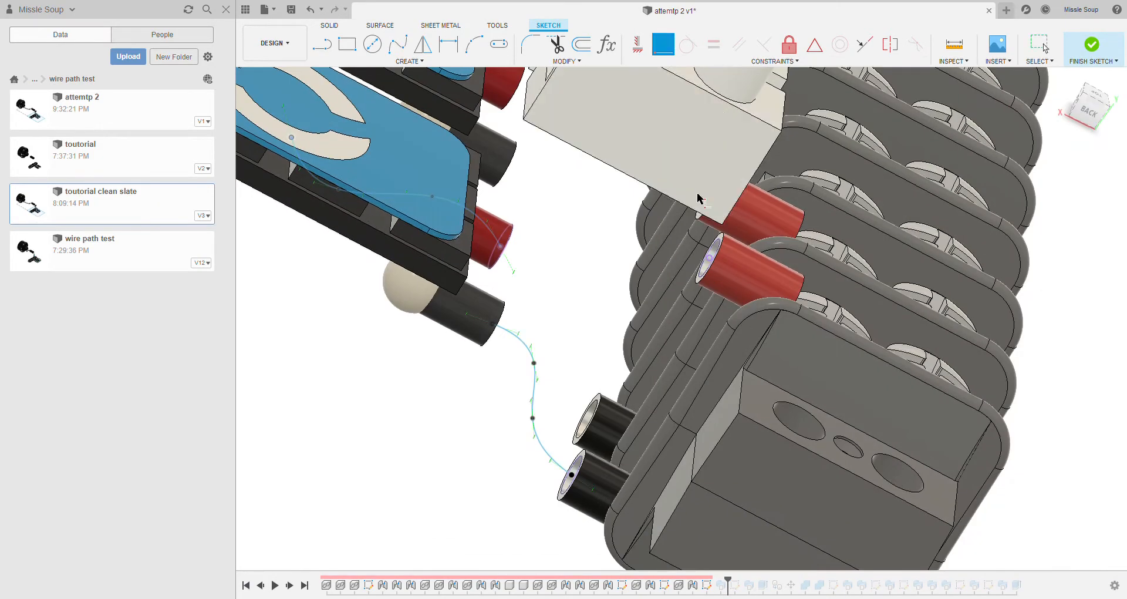
scroll(705, 247, "up", 3)
- In the top view, bring both stray interior fit points of the red wire's spline back toward the red stub and terminal tube
left_click(1096, 111)
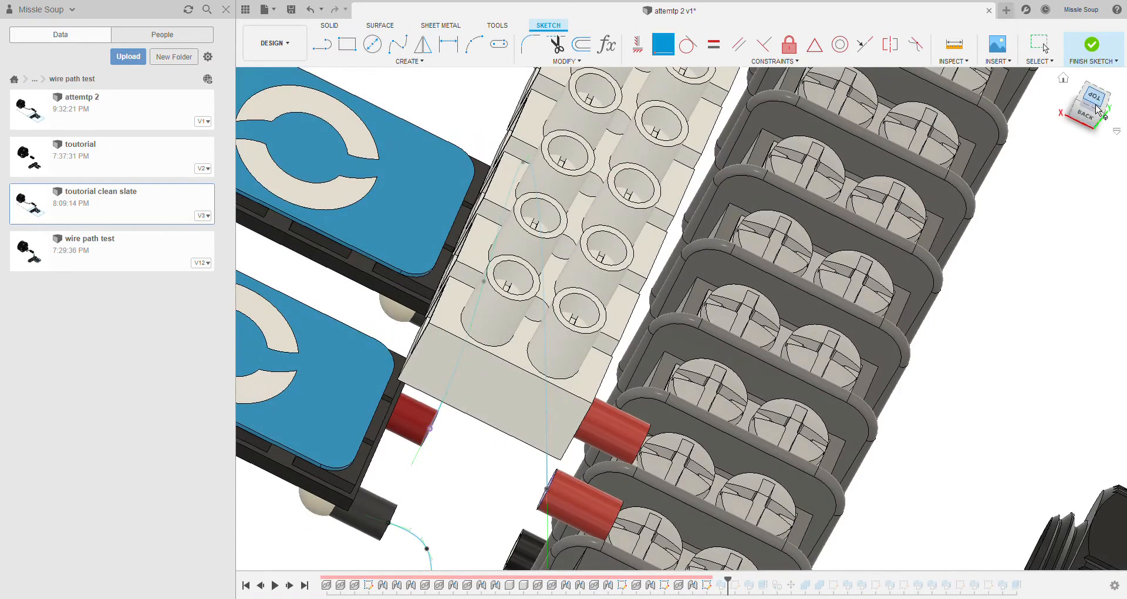
left_click(1097, 110)
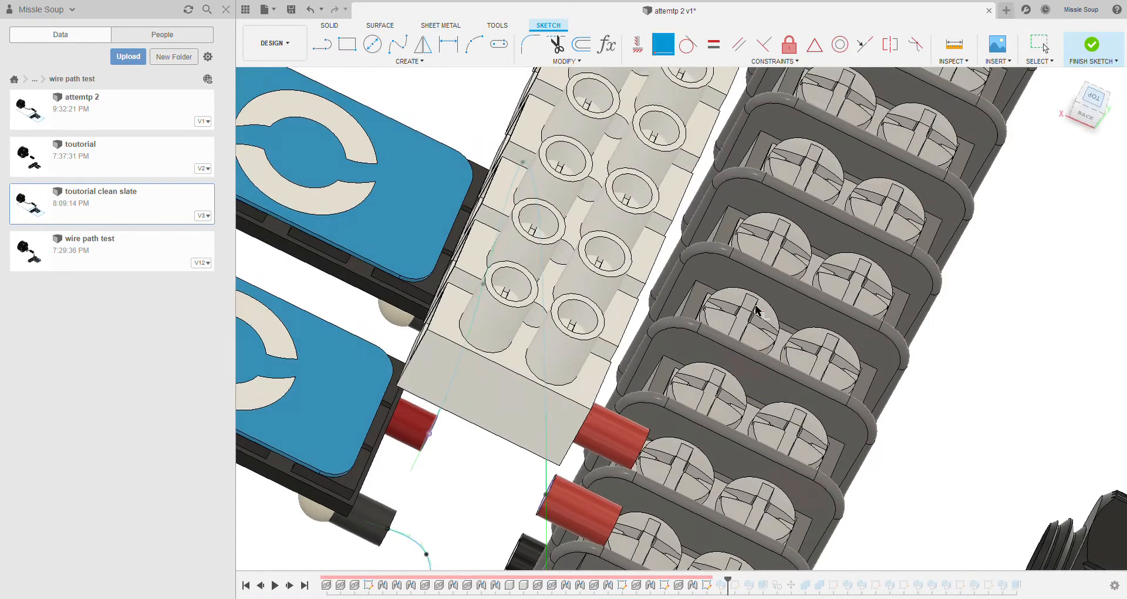
scroll(719, 150, "down", 3)
middle_click_drag(718, 176, 710, 233)
key("Escape")
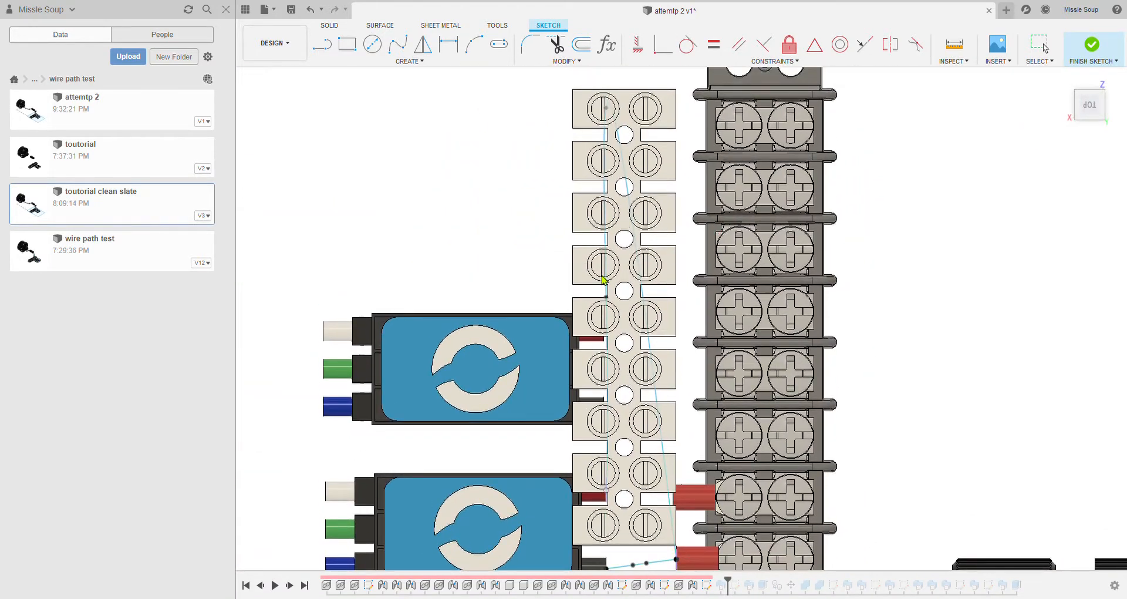
middle_click_drag(621, 298, 644, 179)
mouse_move(644, 165)
left_mouse_down()
mouse_move(669, 369)
mouse_move(670, 311)
left_mouse_up()
middle_click_drag(695, 257, 684, 416)
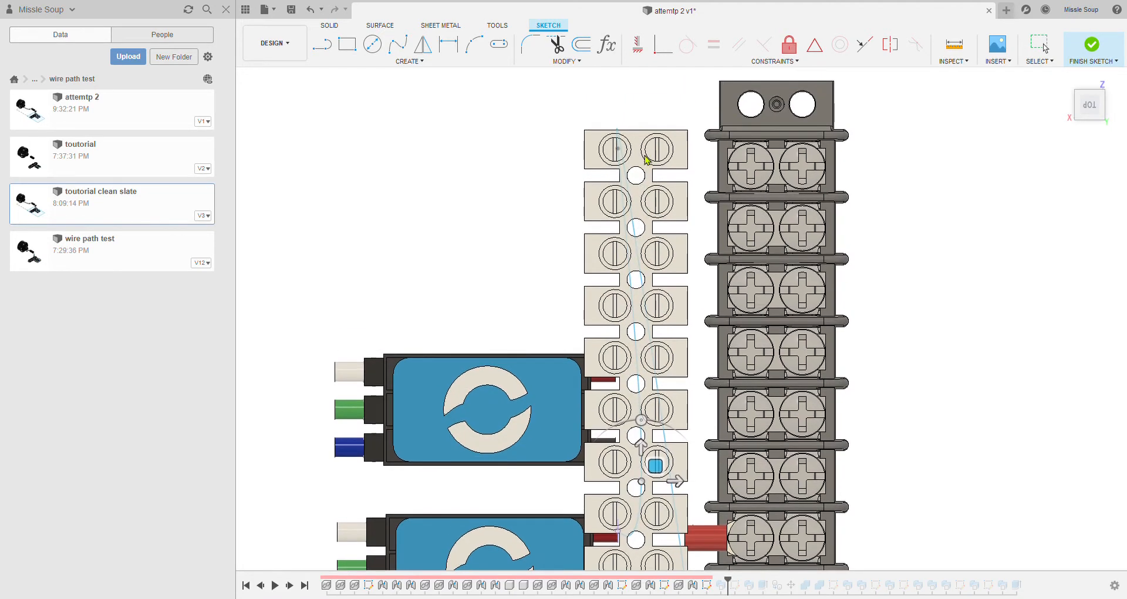
mouse_move(623, 151)
left_mouse_down()
mouse_move(727, 478)
mouse_move(670, 502)
left_mouse_up()
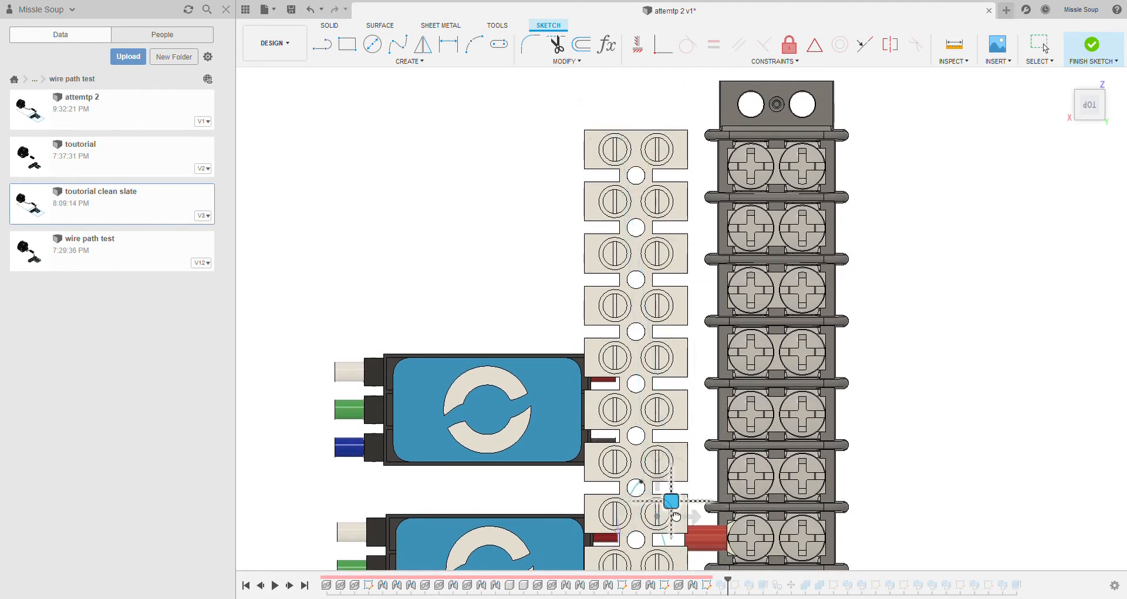
- Fine-tune the red spline's two interior fit points in the top view so they lie in the gap between the red stub and tube
middle_click_drag(712, 449, 754, 226)
scroll(737, 264, "up", 3)
left_click_drag(689, 297, 680, 342)
left_click_drag(652, 257, 650, 343)
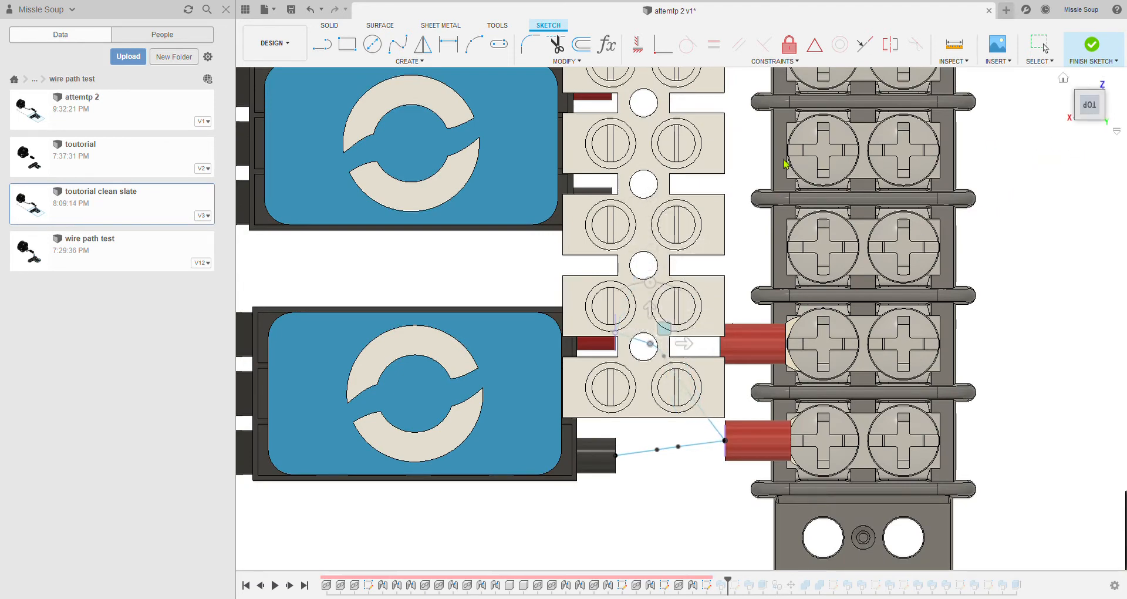
- In the back view, raise the red spline's interior fit points so the curve stays near the height of the wire stub
middle_click_drag(787, 166, 755, 354, "shift")
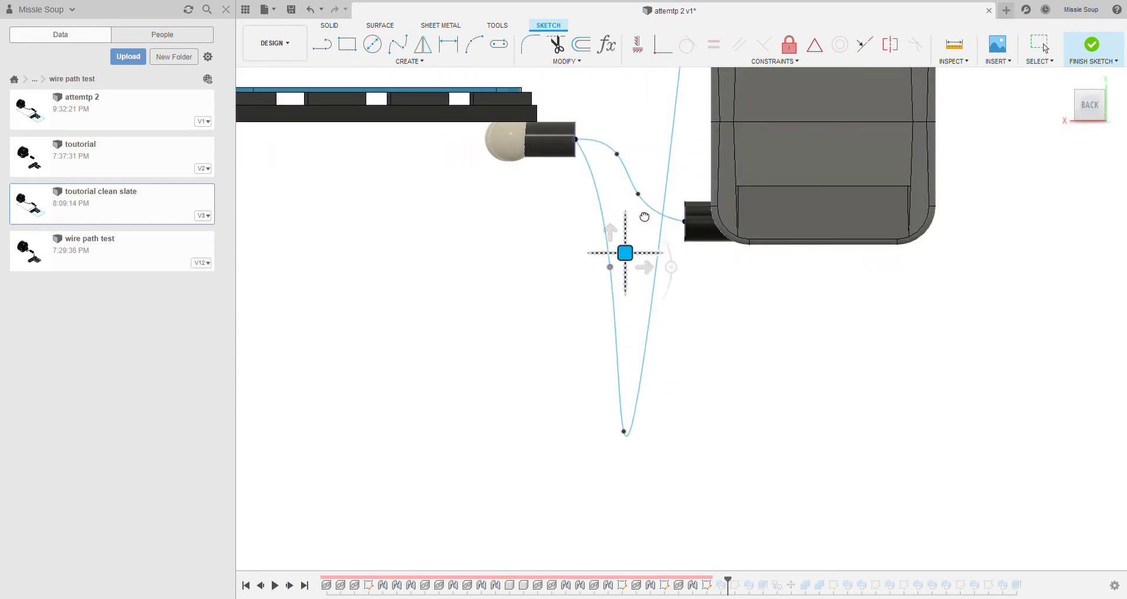
left_click_drag(625, 252, 644, 179)
left_click_drag(638, 417, 680, 140)
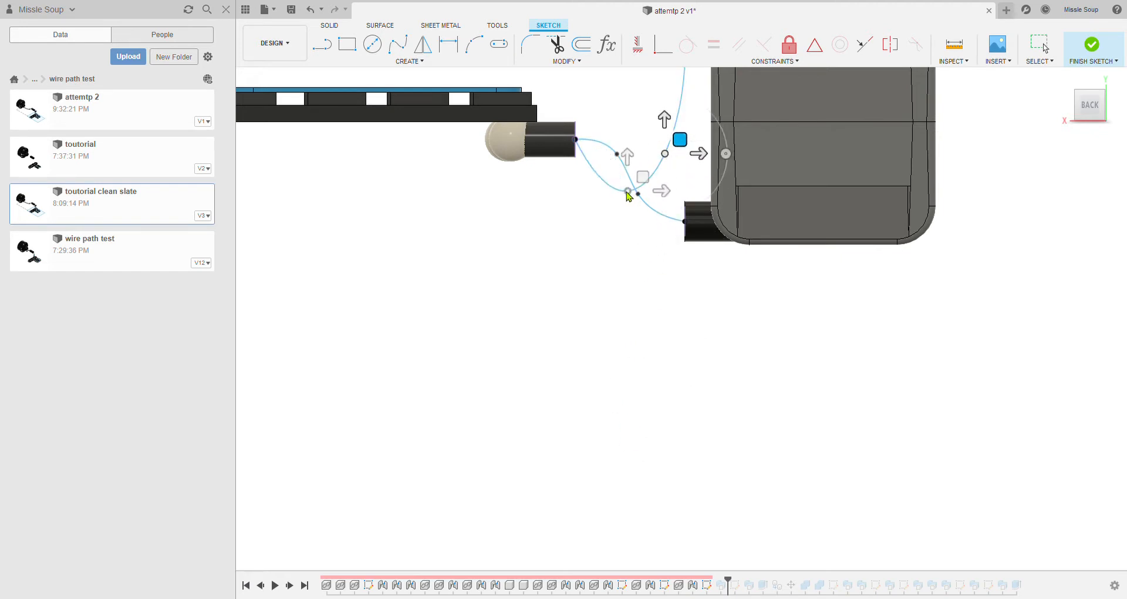
left_click(627, 191)
left_click_drag(642, 179, 642, 139)
- Move the interior fit point nearest the red tube up and toward the stub to form an S-curve, and finish the sketch
middle_click_drag(644, 142, 610, 292)
left_click(632, 303)
left_click_drag(659, 293, 621, 209)
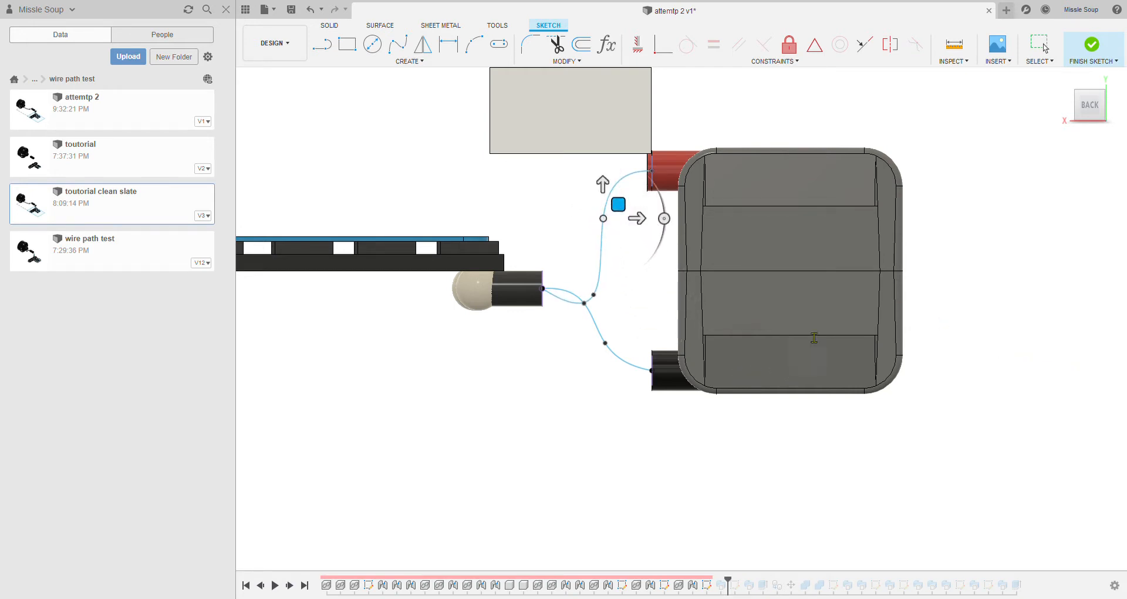
left_click(1091, 45)
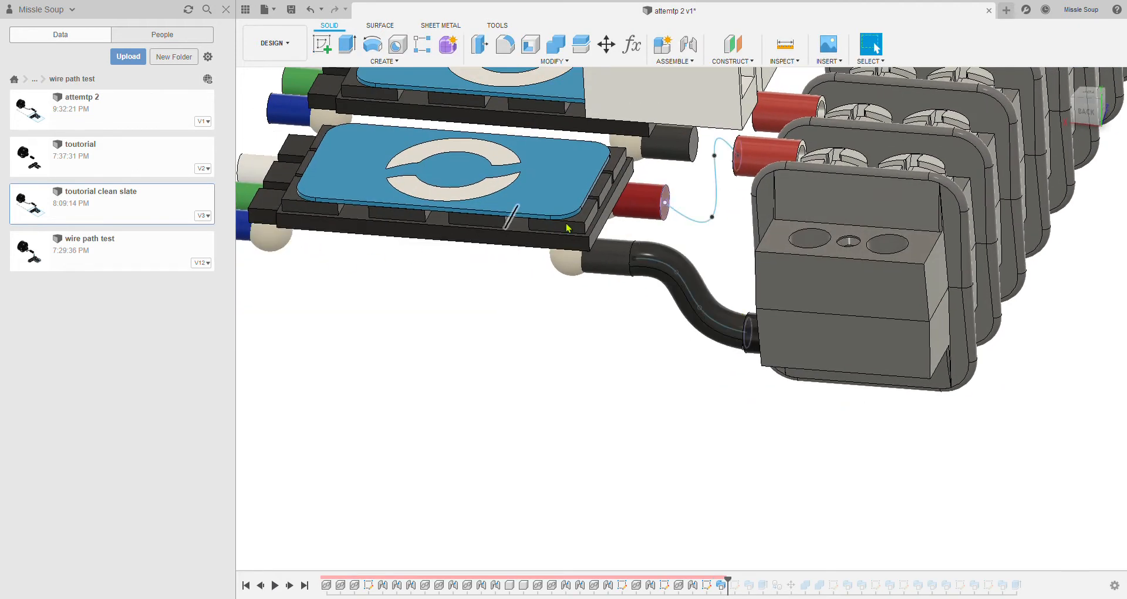
- Sweep the red wire stub's circular end face along the new spline up to the red terminal tube
scroll(672, 209, "up", 5)
scroll(669, 205, "up", 2)
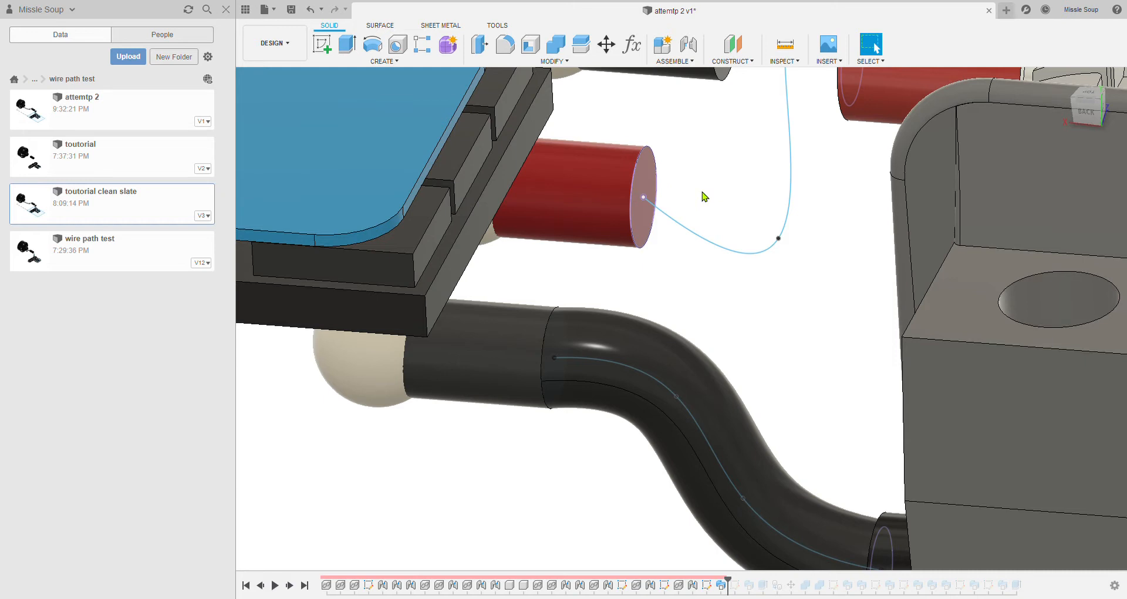
scroll(687, 200, "up", 1)
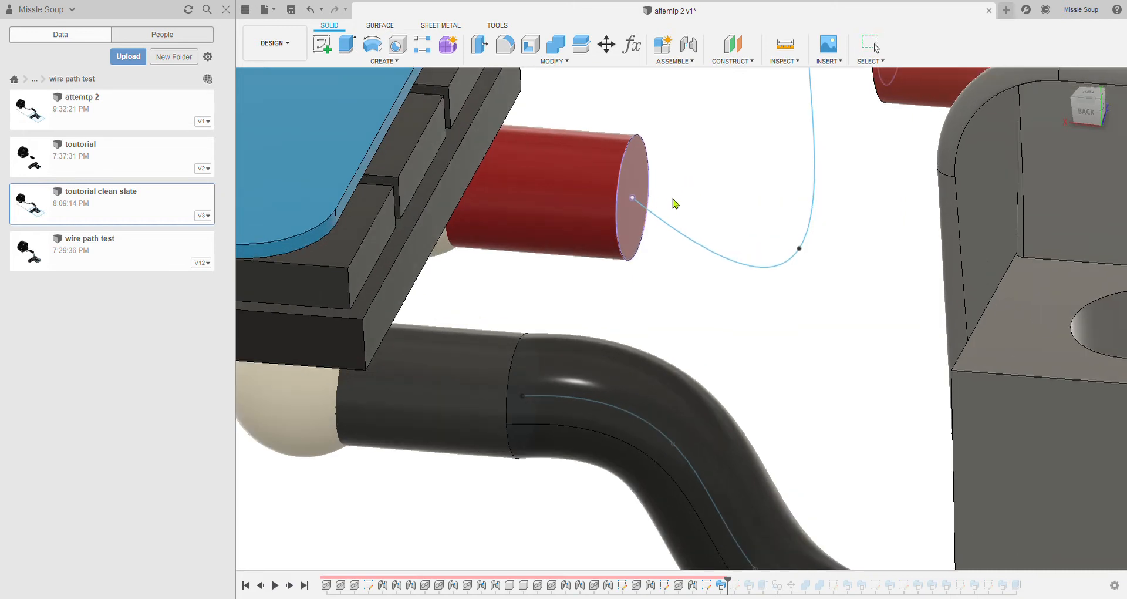
left_click(642, 180)
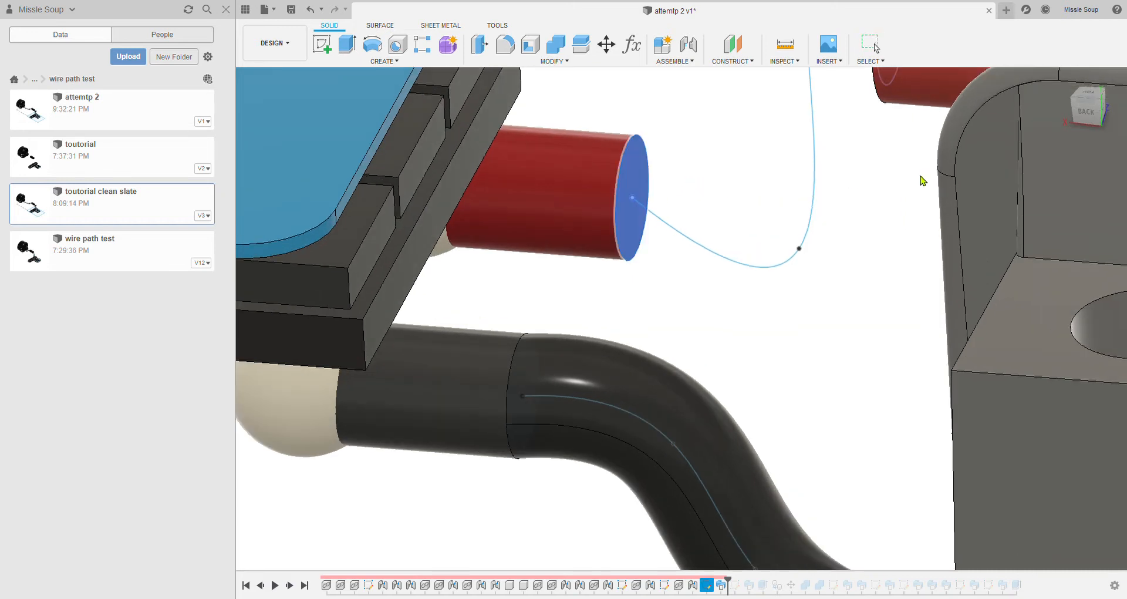
left_click(747, 266)
scroll(792, 256, "down", 4)
middle_click_drag(792, 255, 781, 285)
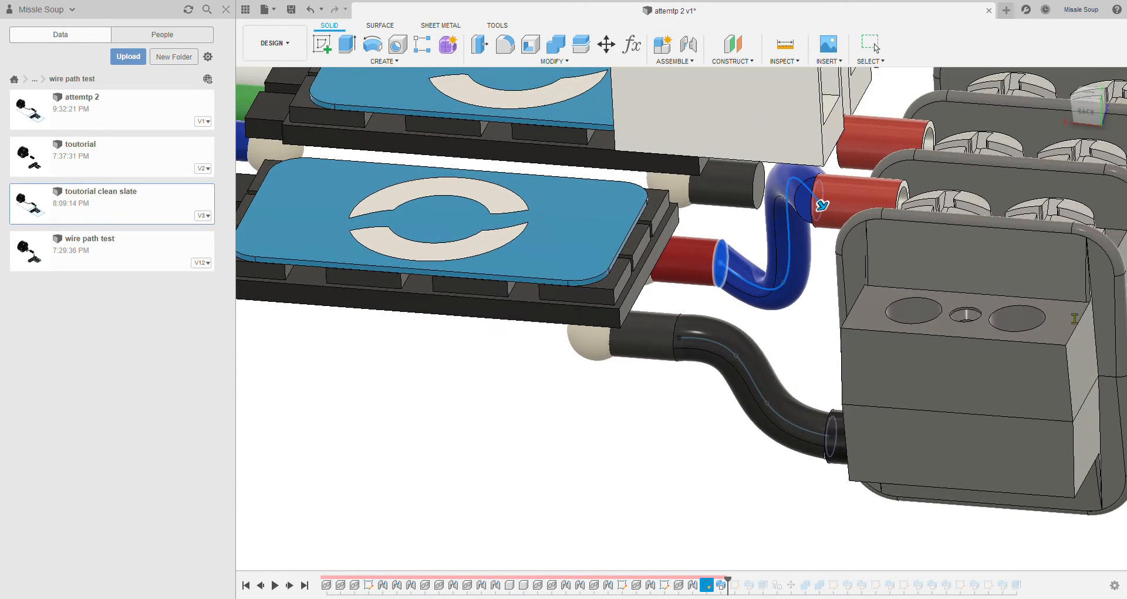
- Apply a red appearance to the swept wire between the red stub and the red terminal tube
scroll(821, 204, "up", 3)
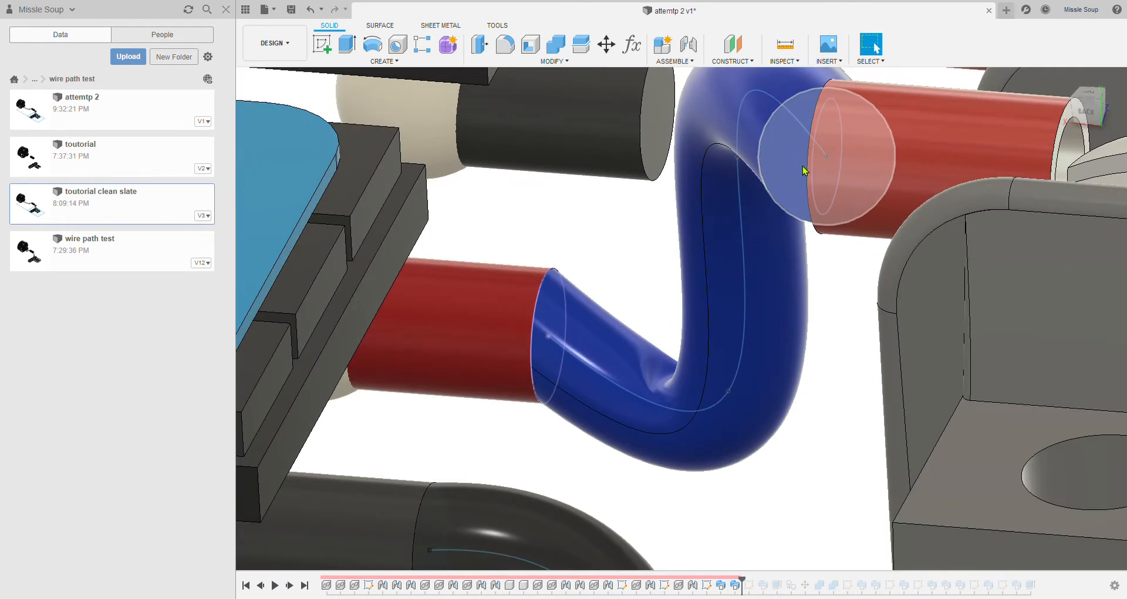
scroll(802, 153, "down", 5)
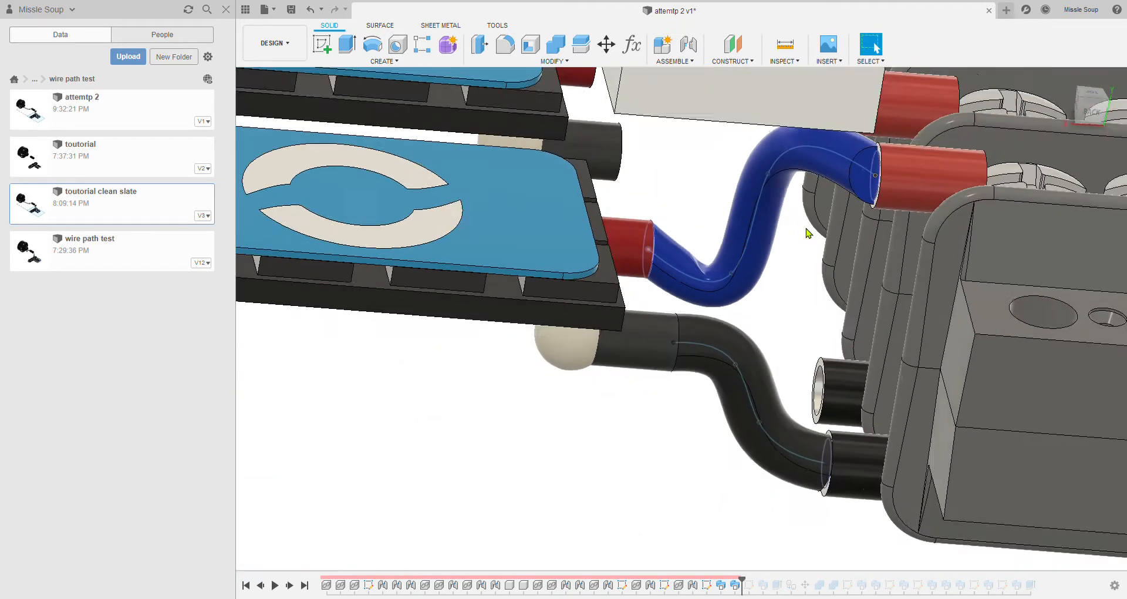
left_click_drag(912, 286, 758, 238)
middle_click_drag(759, 239, 727, 344)
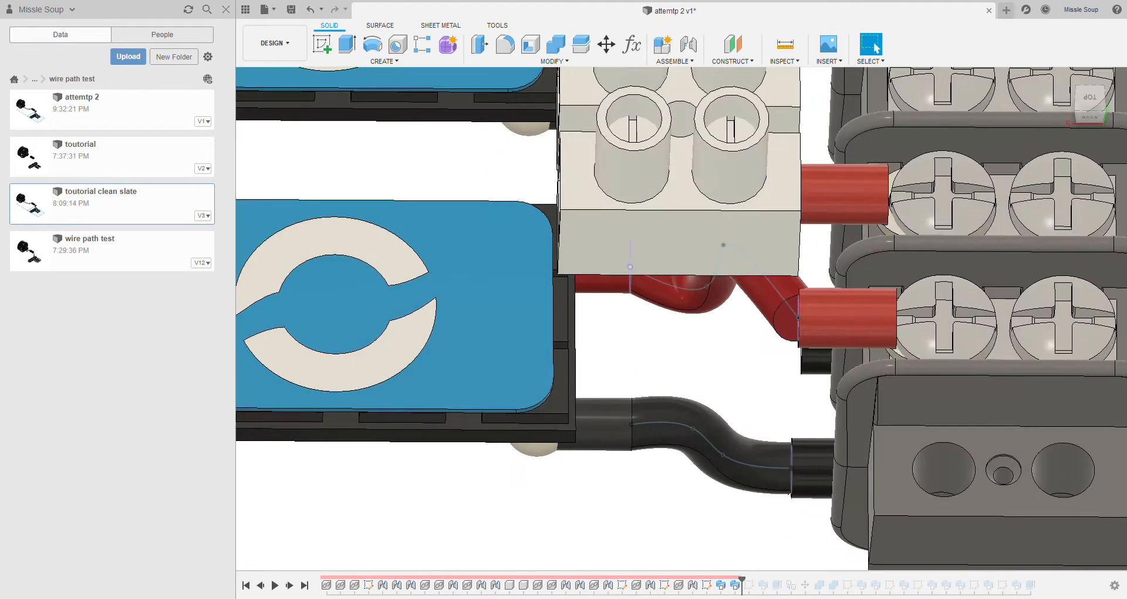
- Check from above how the red wire meets the red terminal tube, and reopen the red wire's spline sketch for editing
left_click(734, 585)
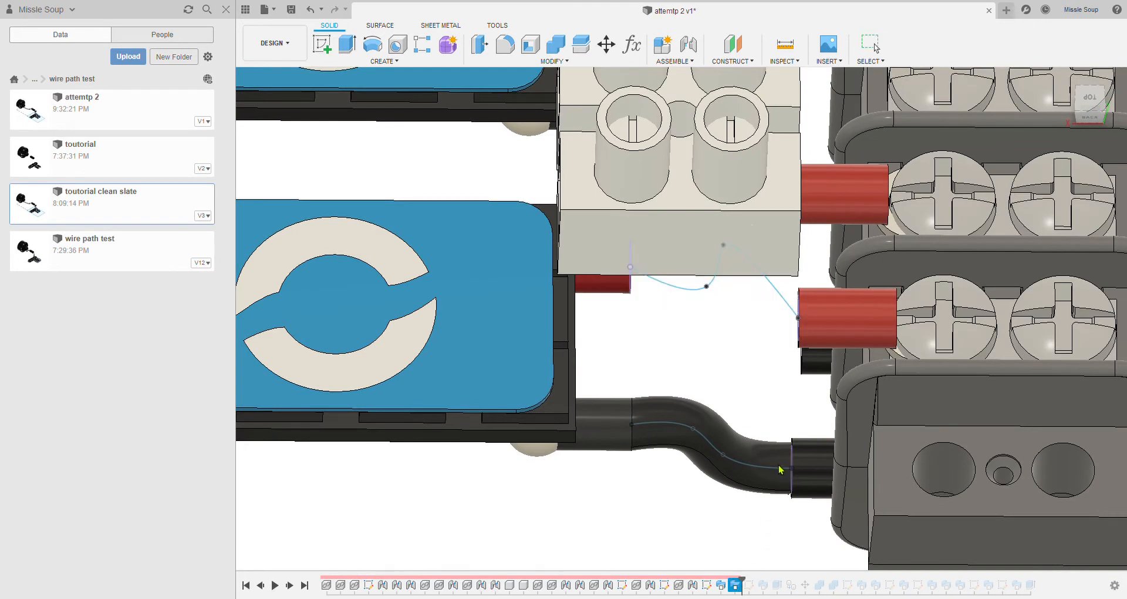
middle_click_drag(804, 322, 784, 389, "shift")
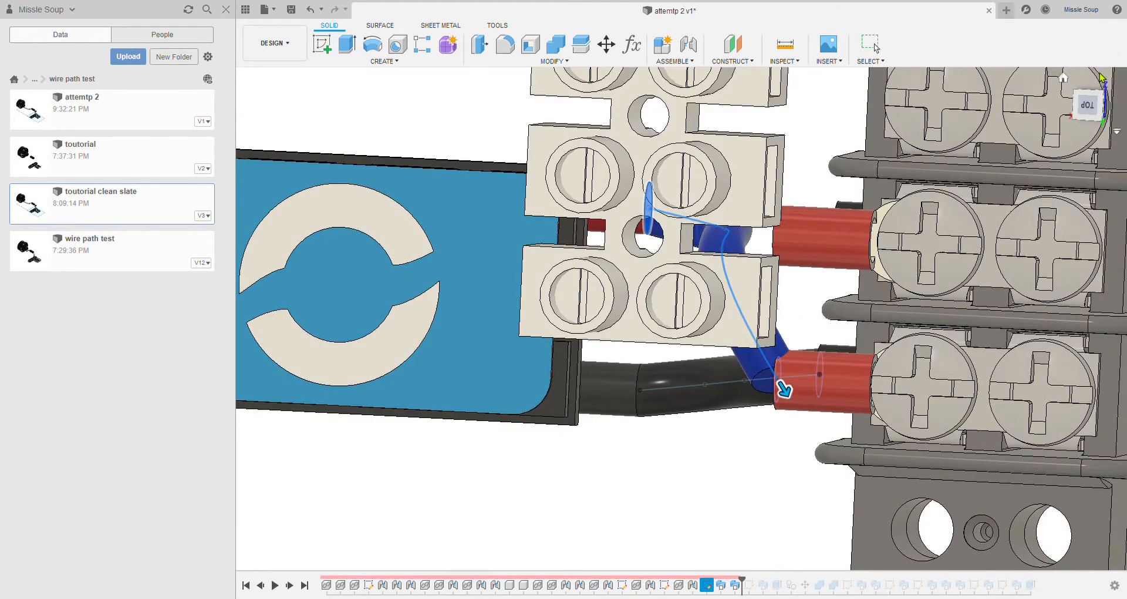
left_click(1093, 110)
scroll(734, 247, "up", 5)
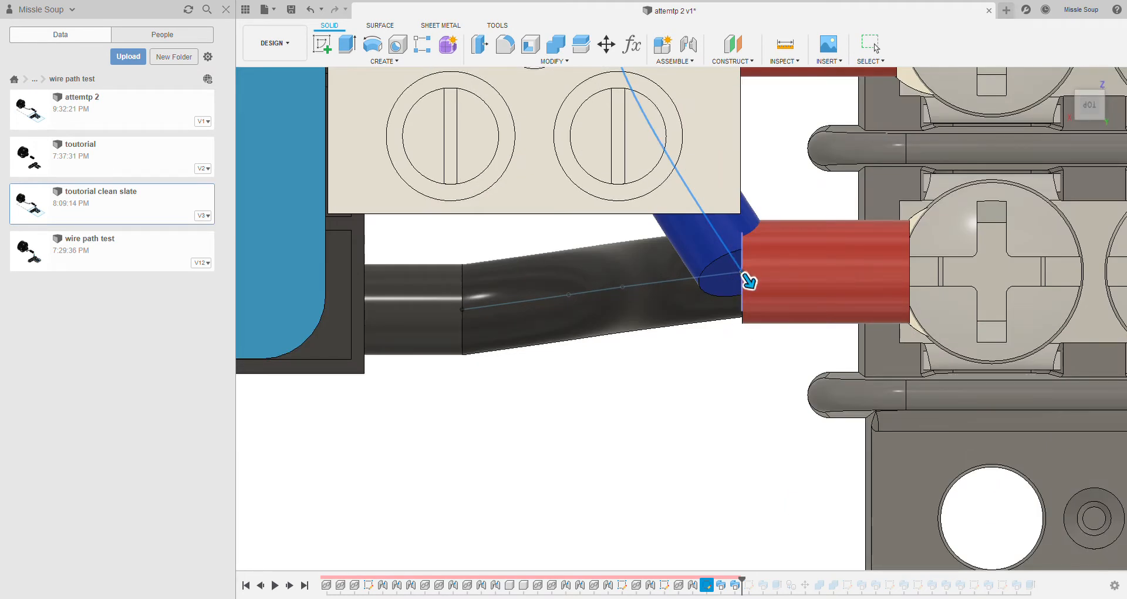
key("Escape")
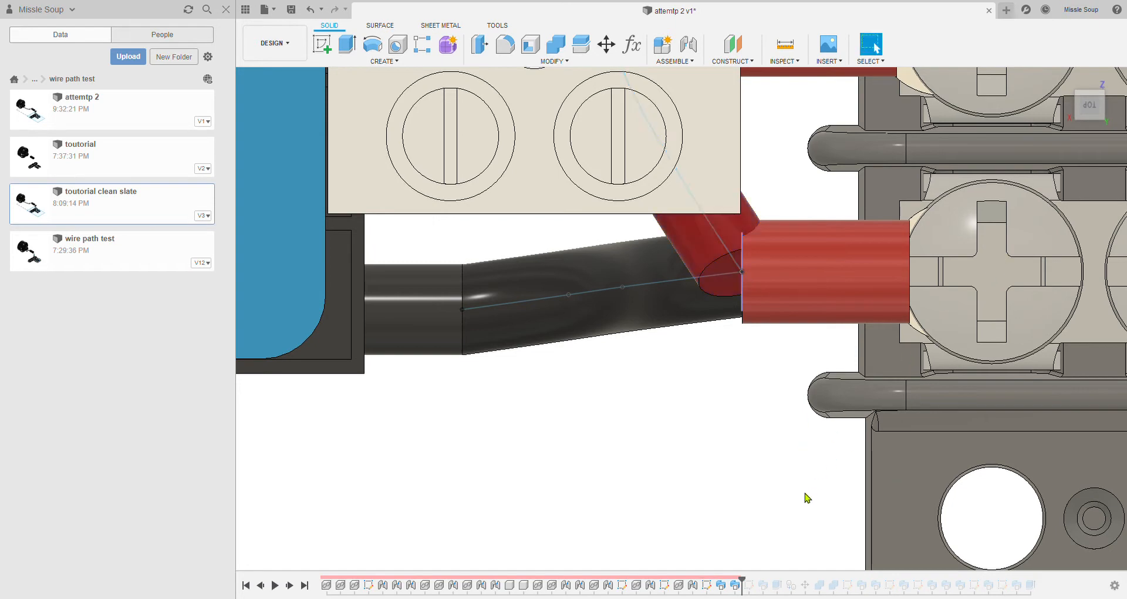
left_click(705, 587)
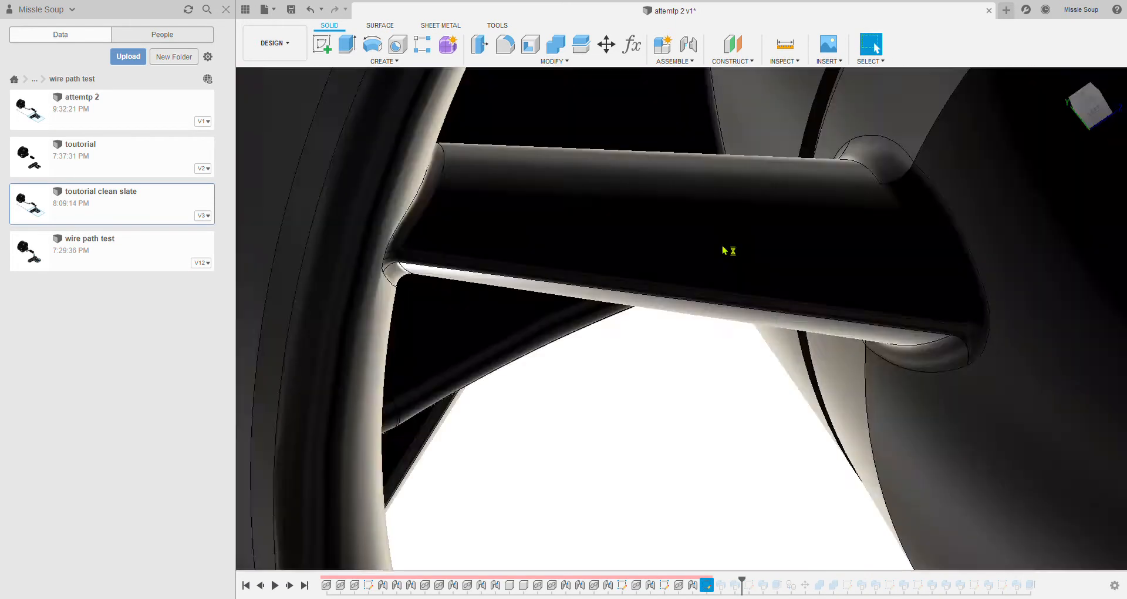
mouse_move(725, 249)
middle_mouse_down()
mouse_move(772, 405)
mouse_move(765, 400)
middle_mouse_up()
mouse_move(840, 251)
middle_mouse_down()
mouse_move(777, 470)
mouse_move(754, 469)
middle_mouse_up()
left_click(1093, 105)
scroll(719, 355, "up", 10)
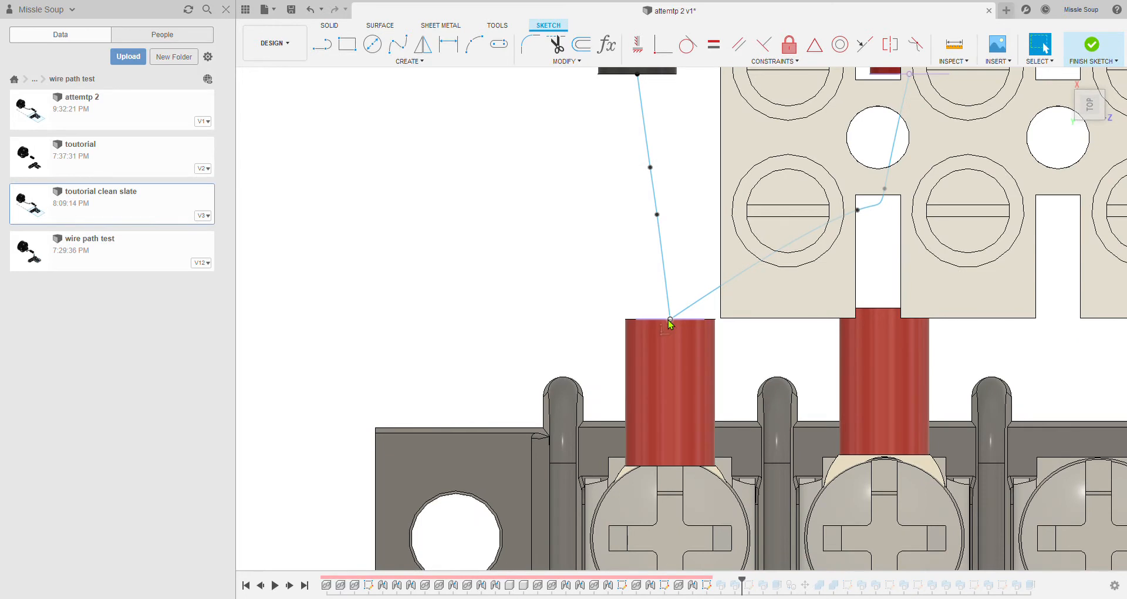
- Move the tangent handle at the red spline's tube end so the curve leaves the tube nearly parallel to its axis
left_click(688, 308)
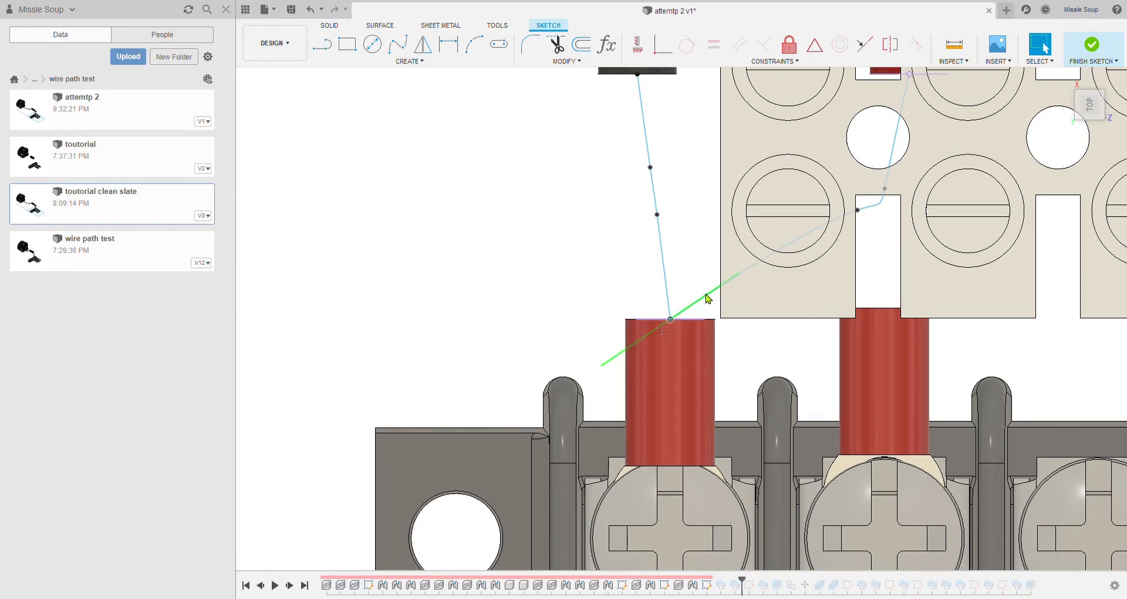
left_click(706, 294)
key("m")
left_click_drag(758, 289, 686, 261)
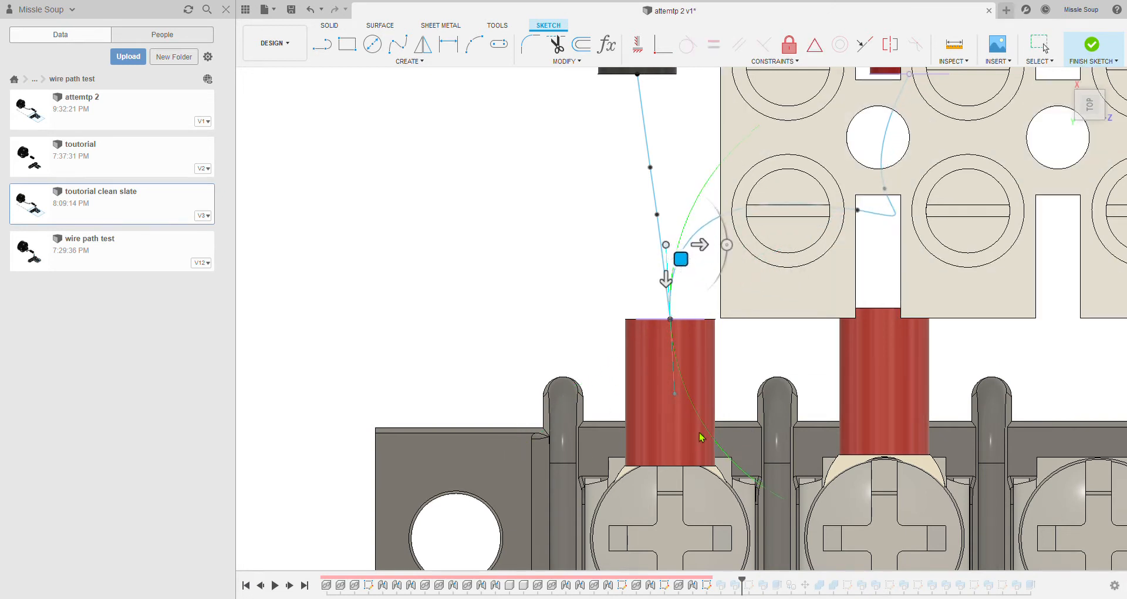
key("Return")
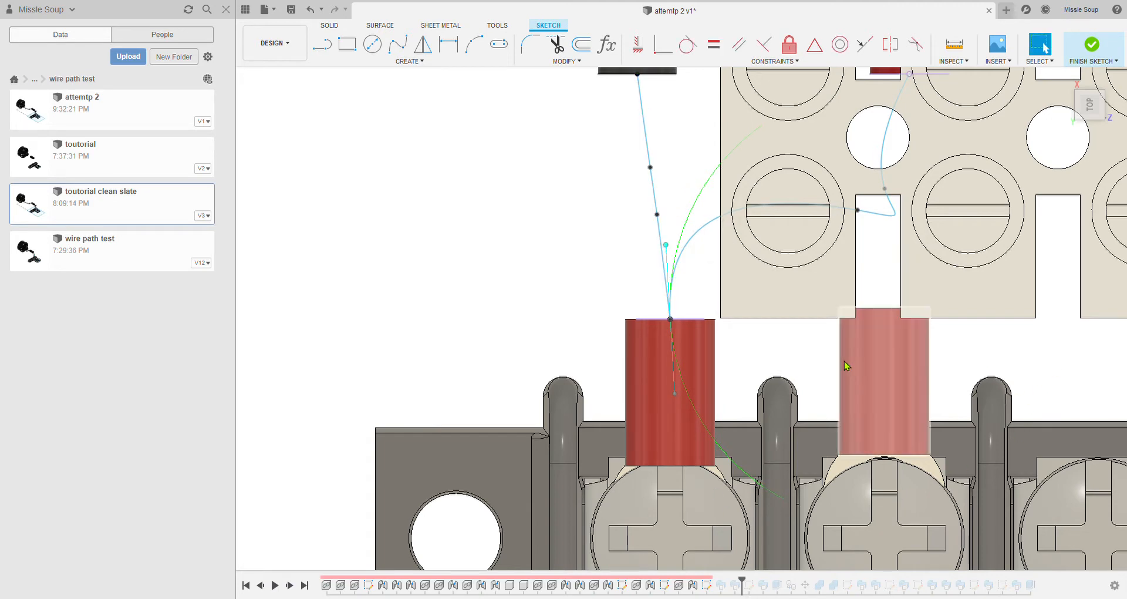
scroll(840, 361, "down", 4)
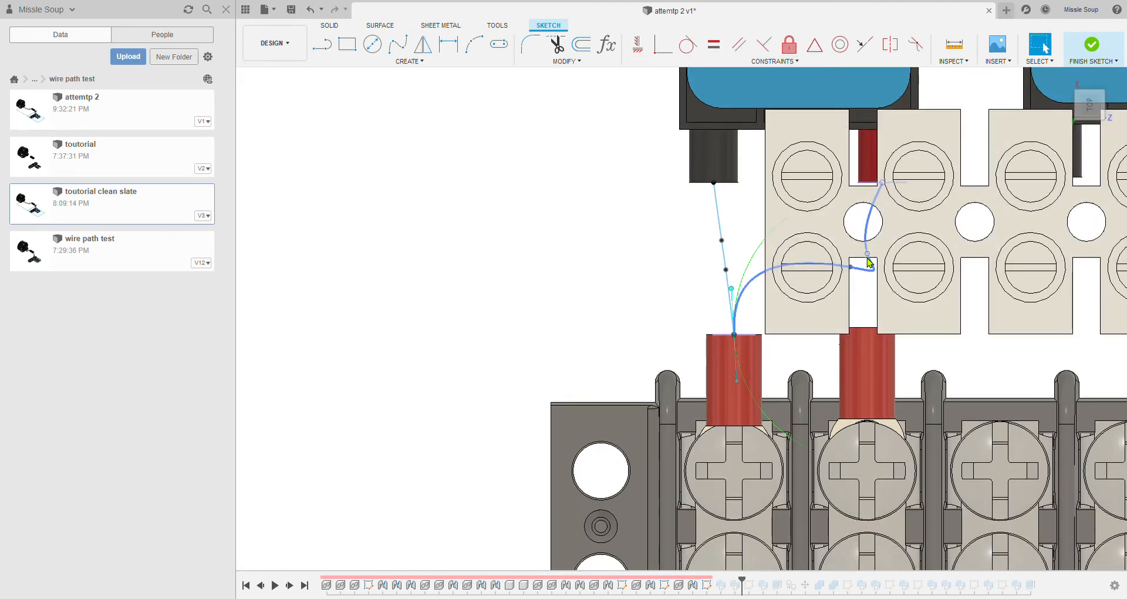
middle_click_drag(845, 276, 788, 306)
left_click(788, 305)
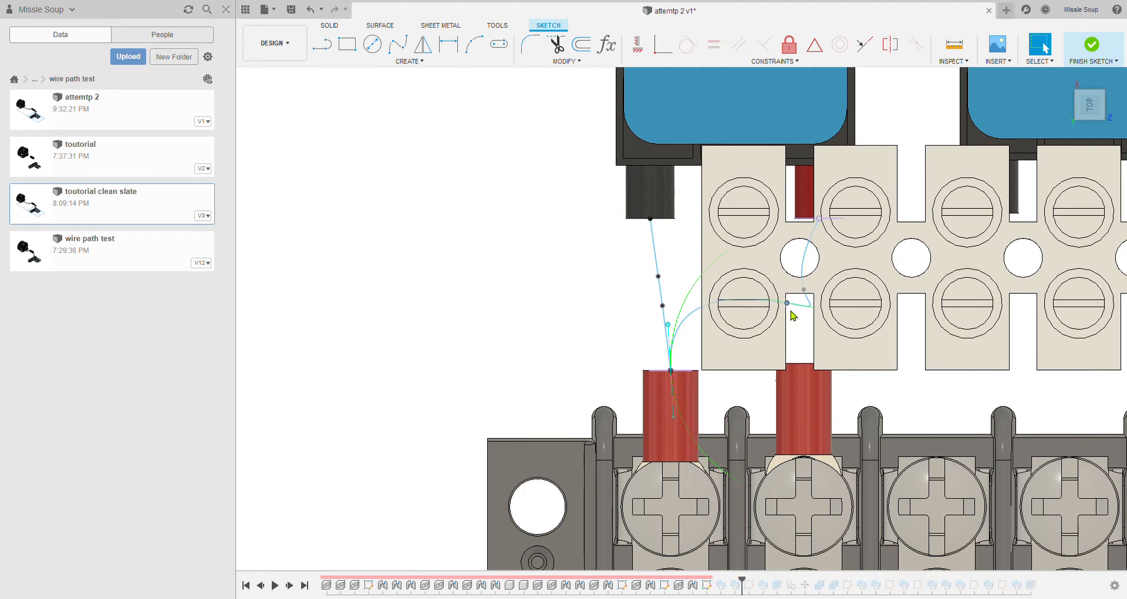
key("m")
middle_click_drag(803, 318, 736, 320)
left_click_drag(736, 320, 700, 319)
left_click(750, 220)
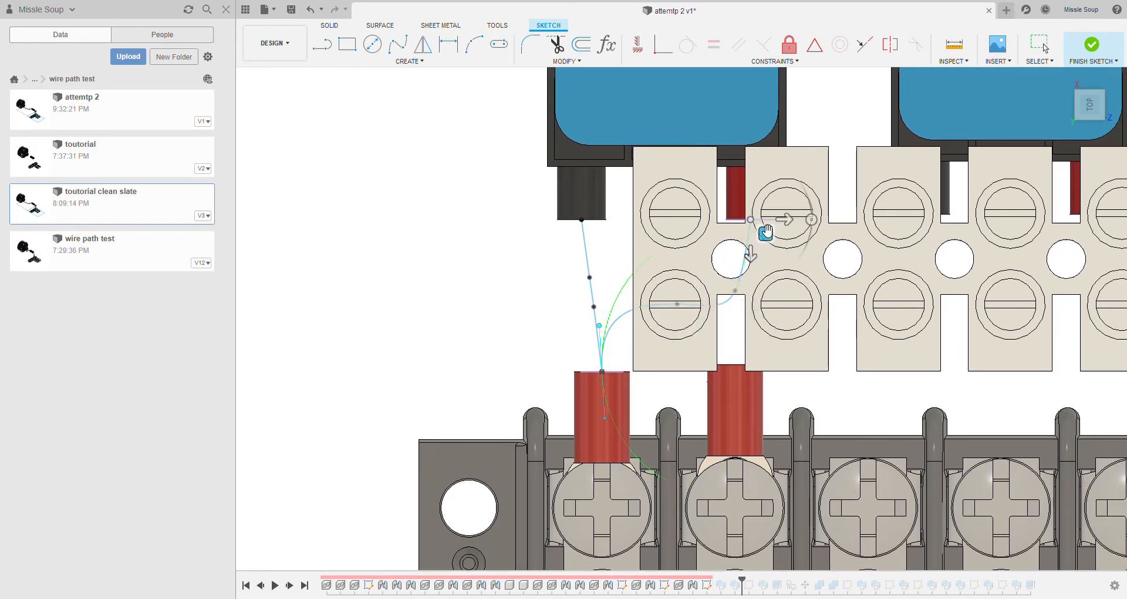
scroll(717, 272, "up", 3)
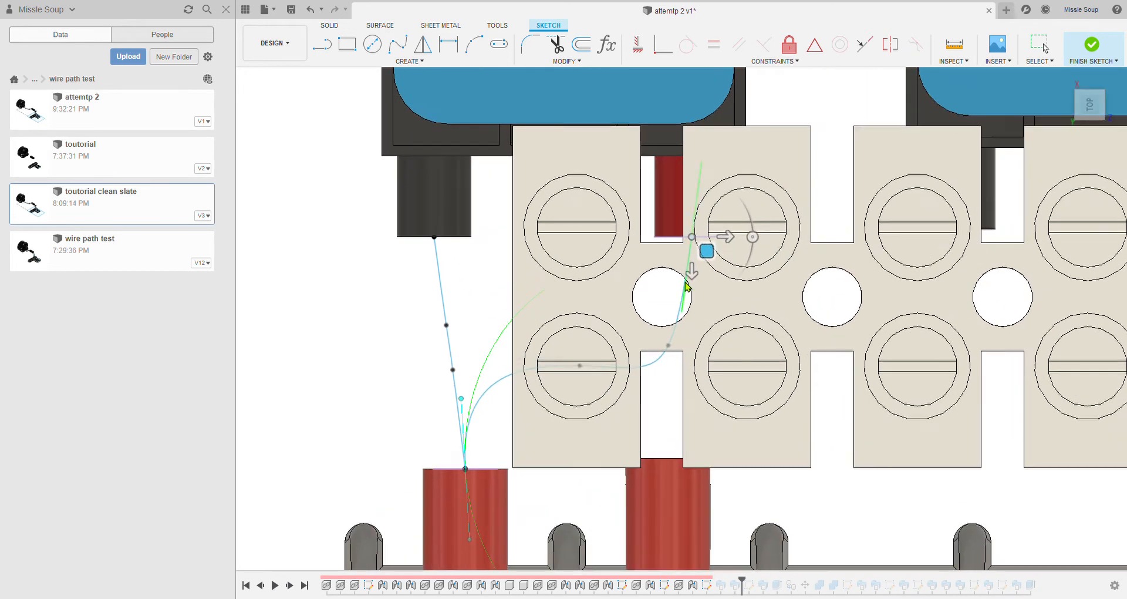
key("Escape")
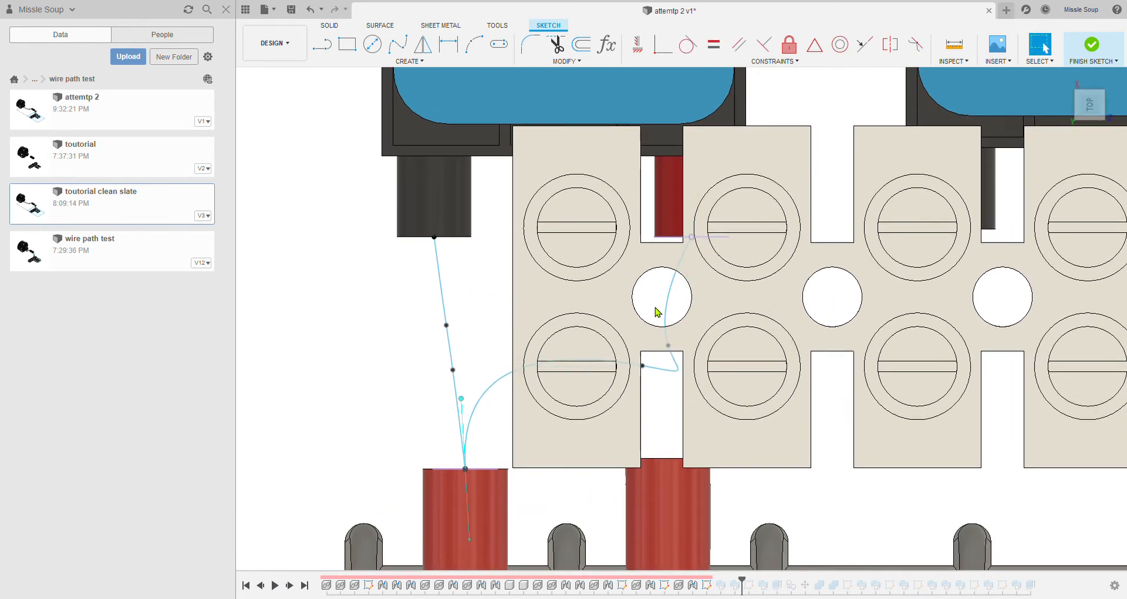
- Move the red spline's interior fit point nearest the tube toward the tube side to smooth out the tight kink
left_click(654, 365)
left_click_drag(667, 367, 603, 351)
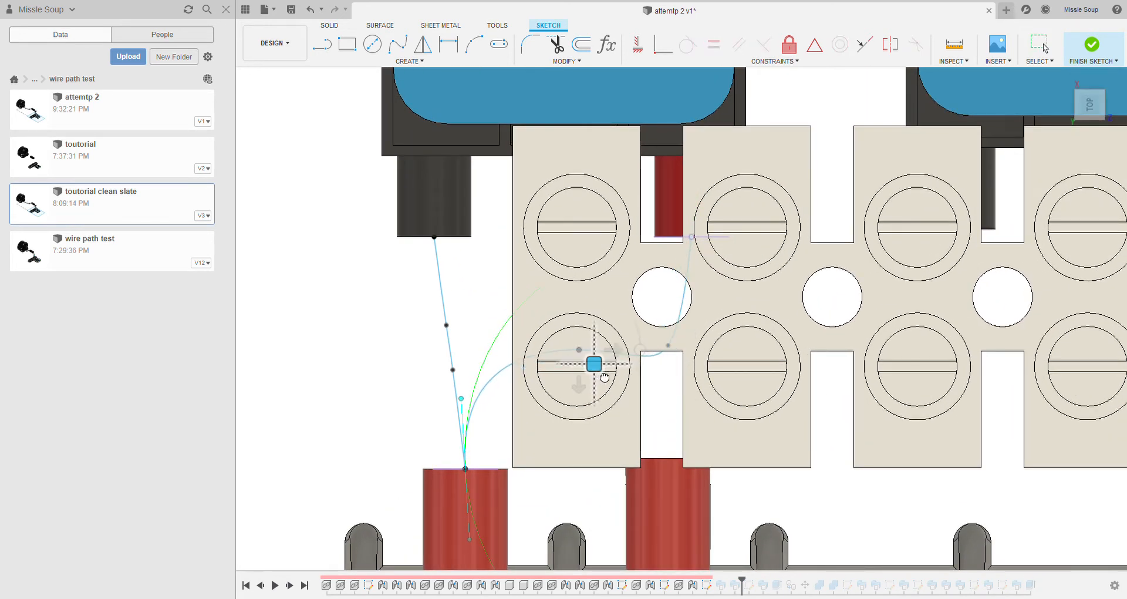
key("Return")
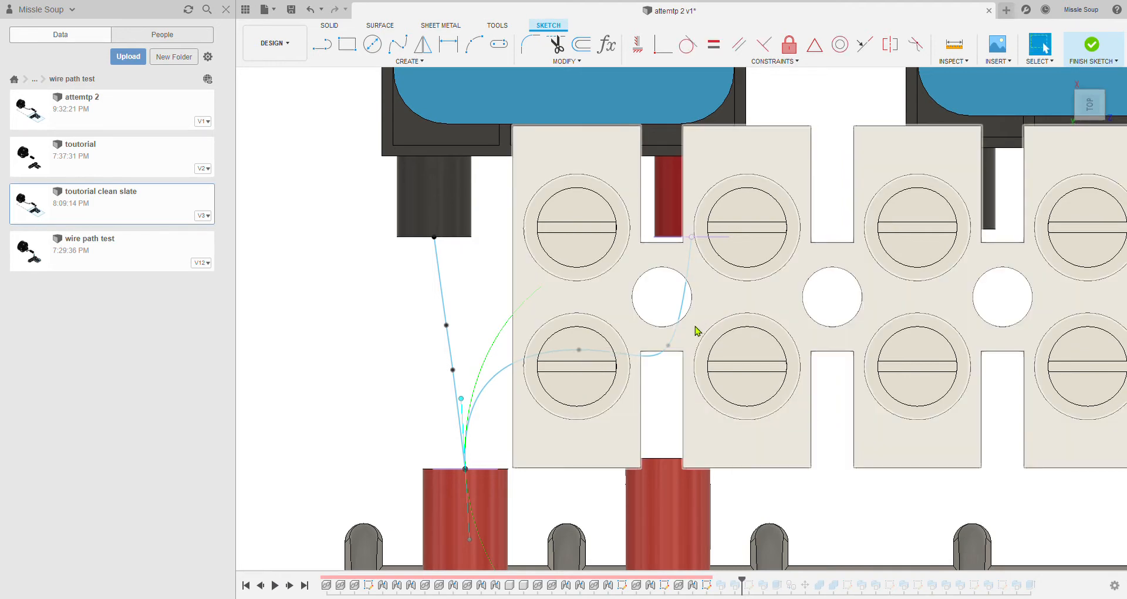
- Activate and adjust the tangent handle at the red spline's wire stub end, and finish the sketch
left_click(691, 267)
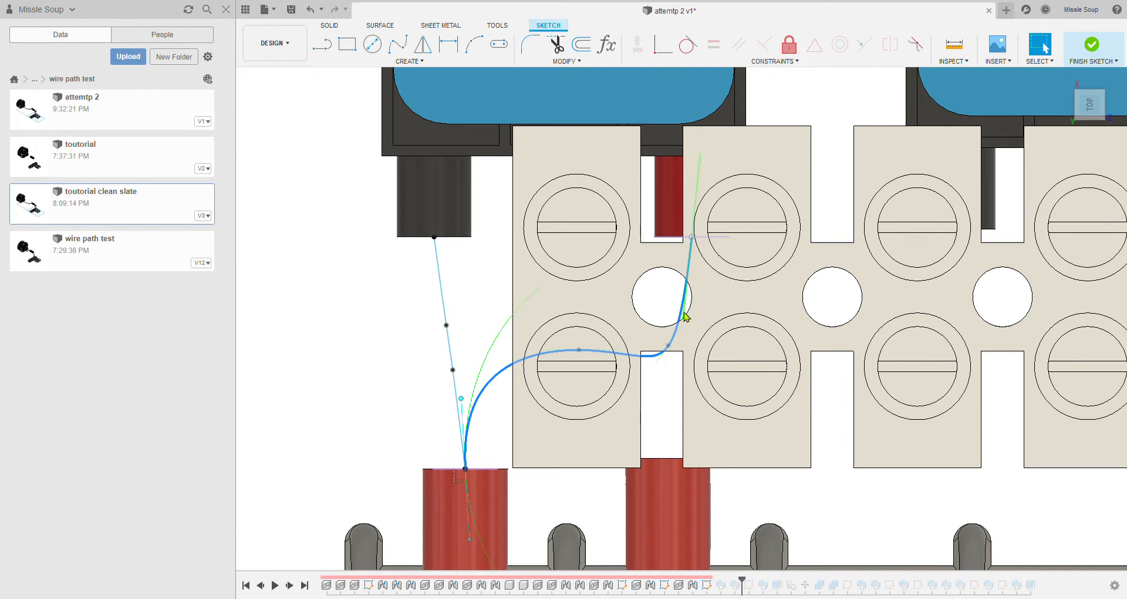
left_click(696, 321)
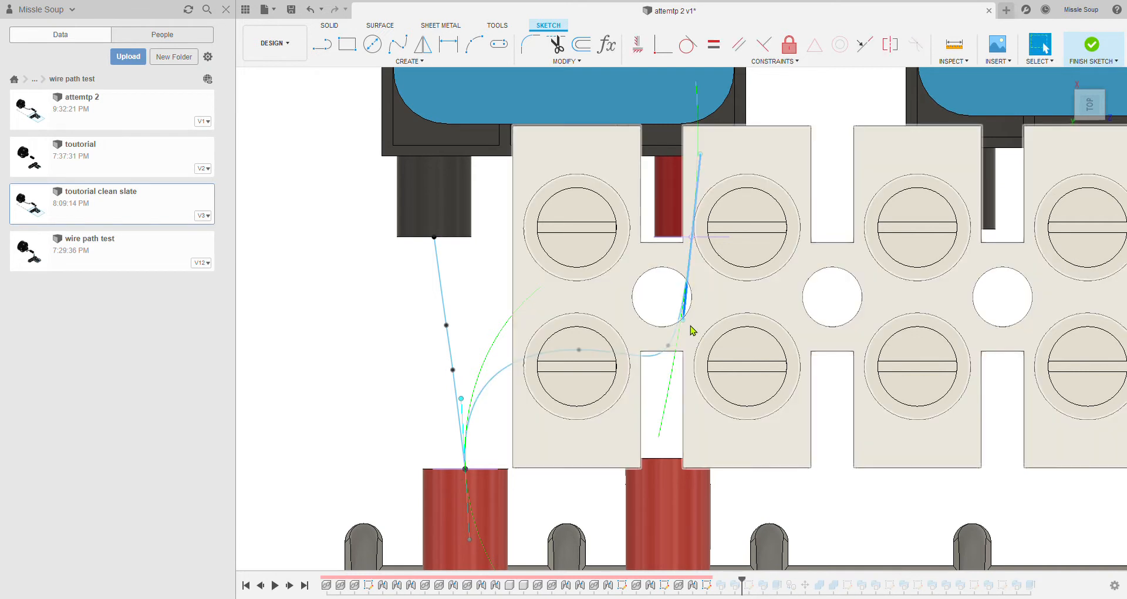
left_click(684, 320)
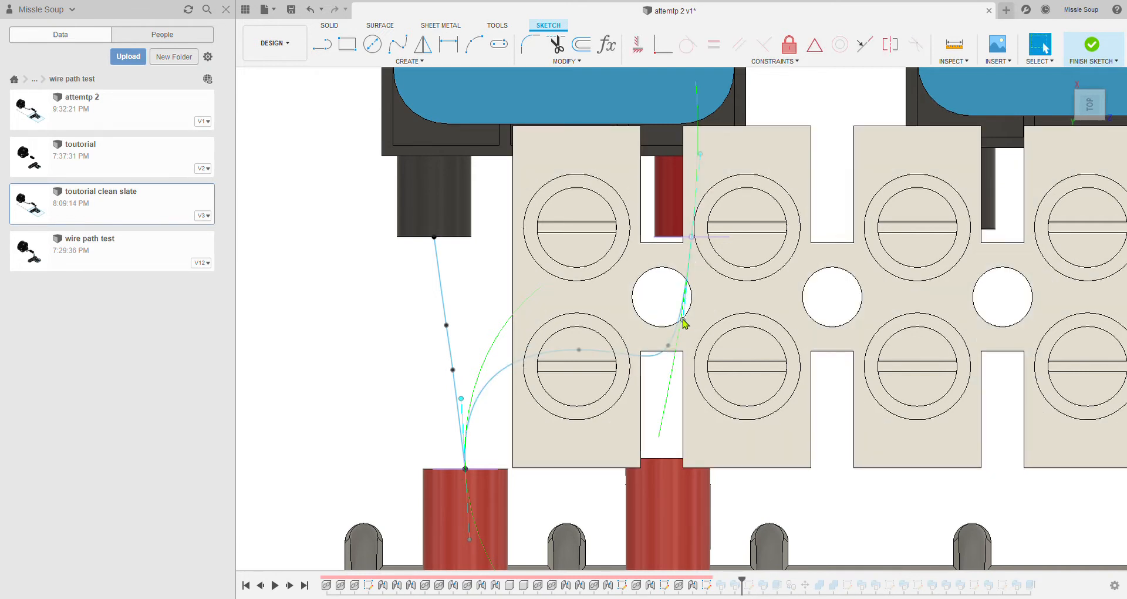
left_click_drag(701, 338, 712, 339)
left_click(1090, 44)
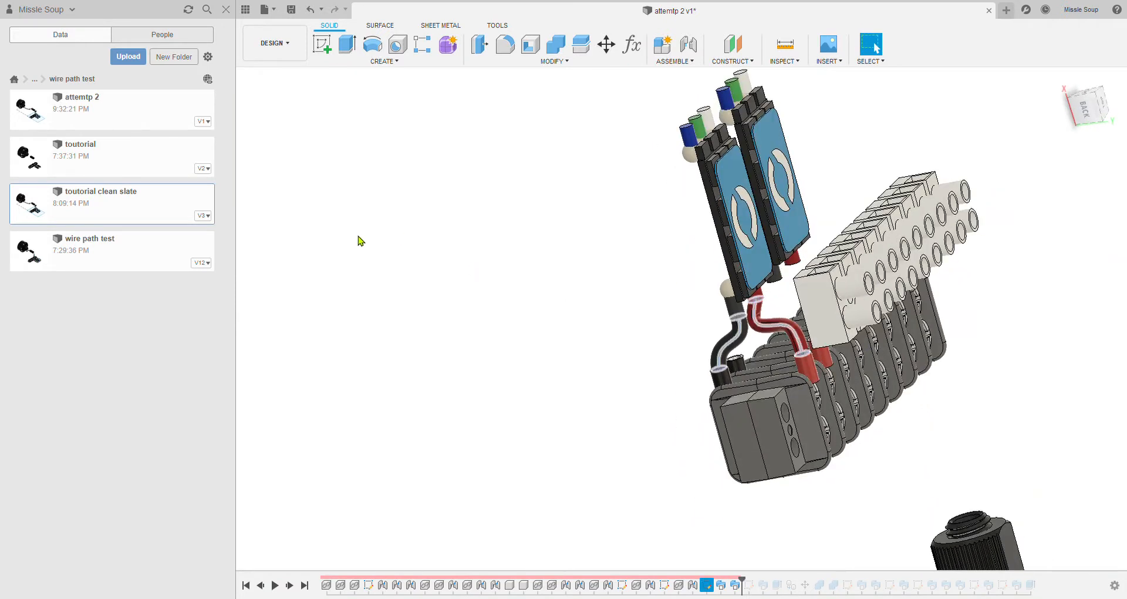
- Start a new sketch on the end face of the blue wire stub of the speed controller beside the red and black wires
middle_click_drag(690, 258, 683, 378, "shift")
scroll(704, 293, "down", 1)
middle_click_drag(808, 284, 763, 402)
scroll(666, 389, "up", 5)
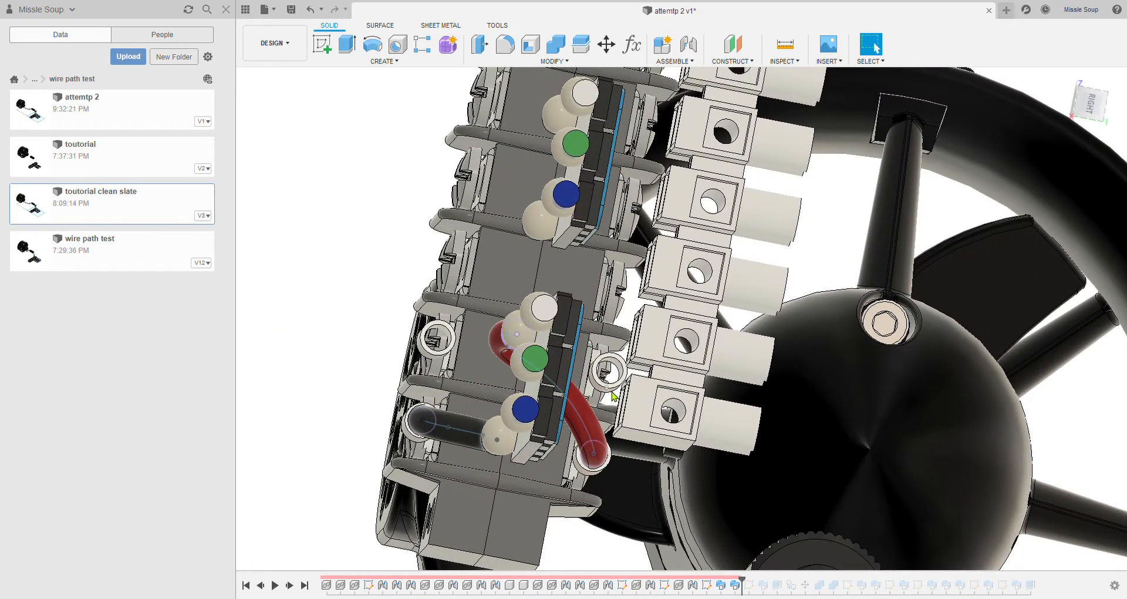
key("l")
scroll(532, 409, "up", 4)
left_click(532, 409)
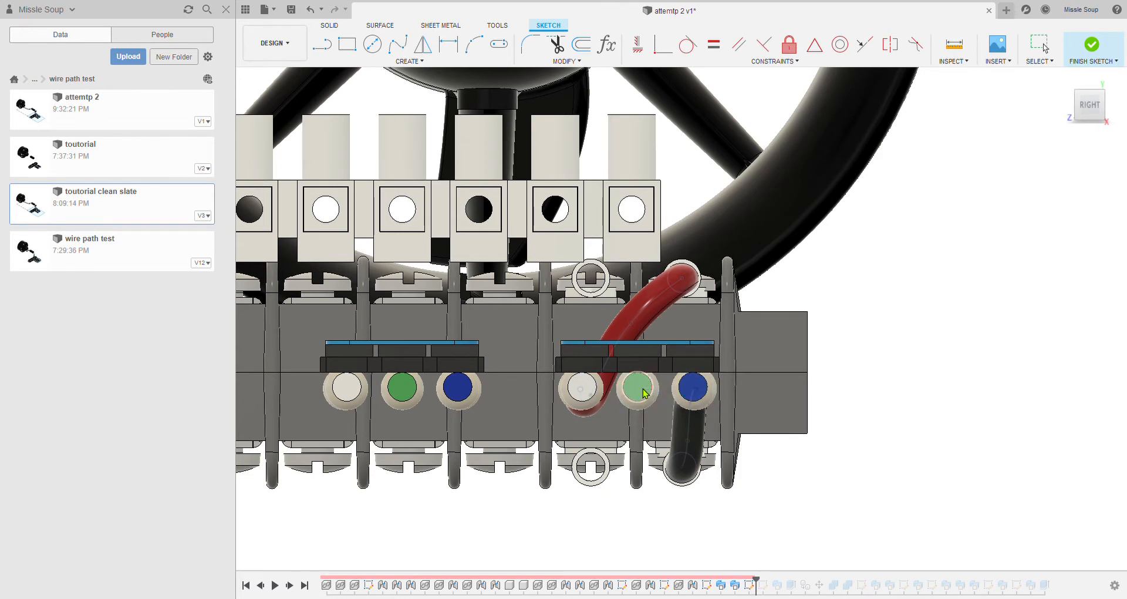
- Project the white wire stub's end and the last three terminal strip holes above the controller into the sketch
key("Escape")
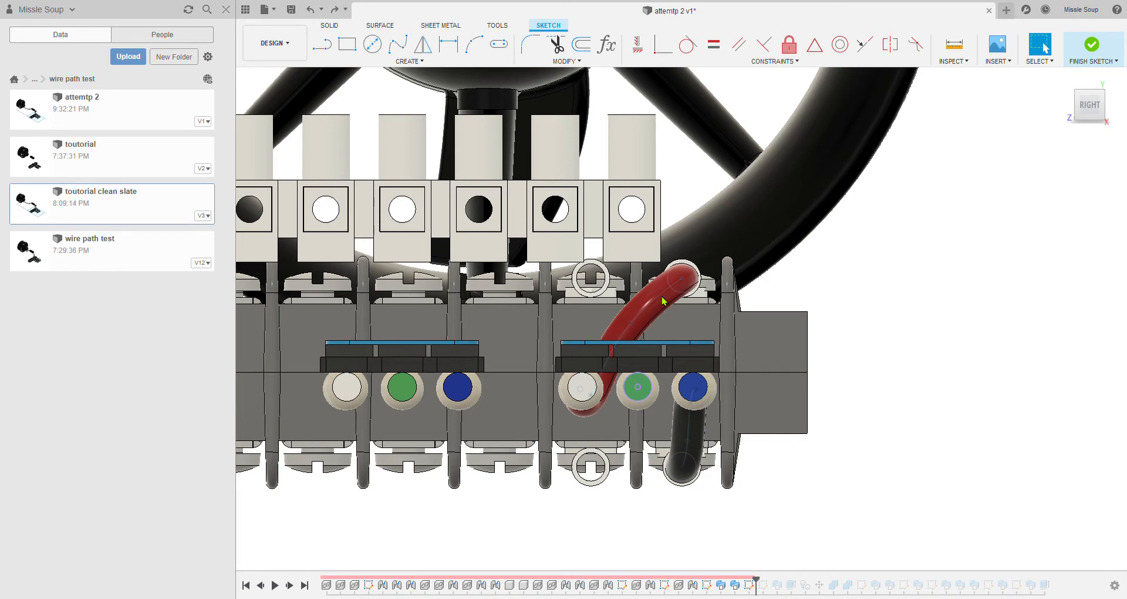
scroll(661, 303, "up", 3)
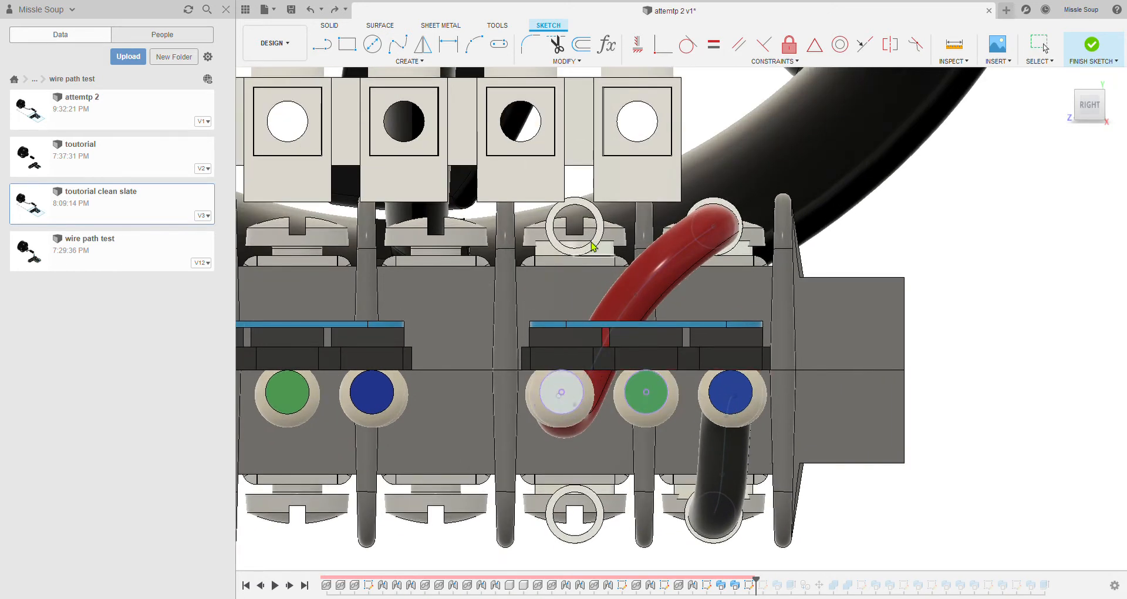
left_click(537, 110)
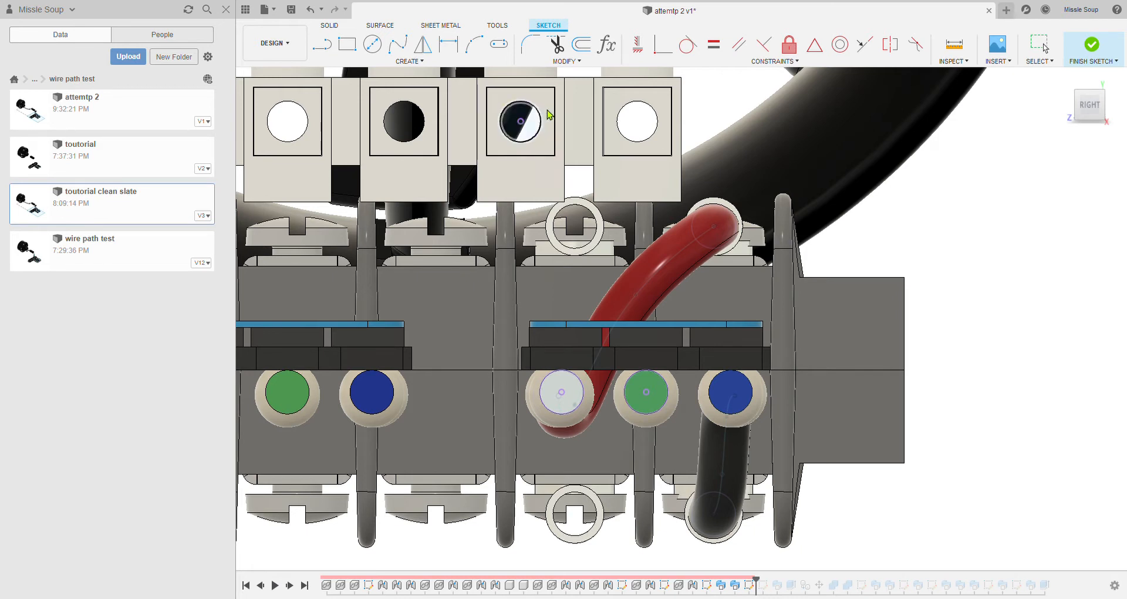
left_click(652, 111)
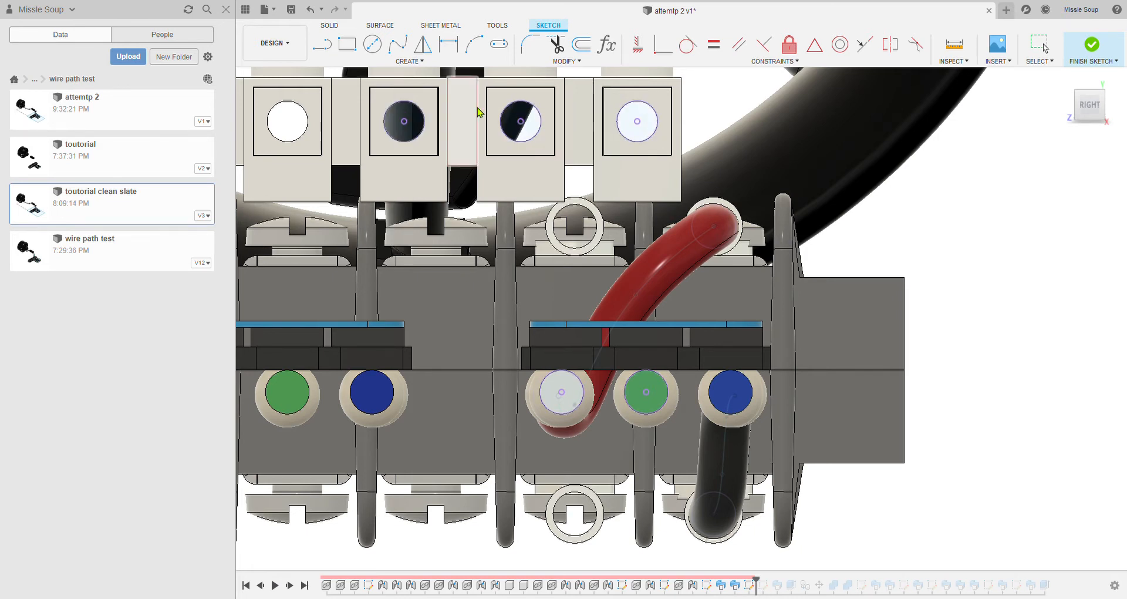
- Draw a four-point spline from the blue stub's centre up past the red wire, ending beyond the end of the terminal strip
scroll(646, 131, "down", 2)
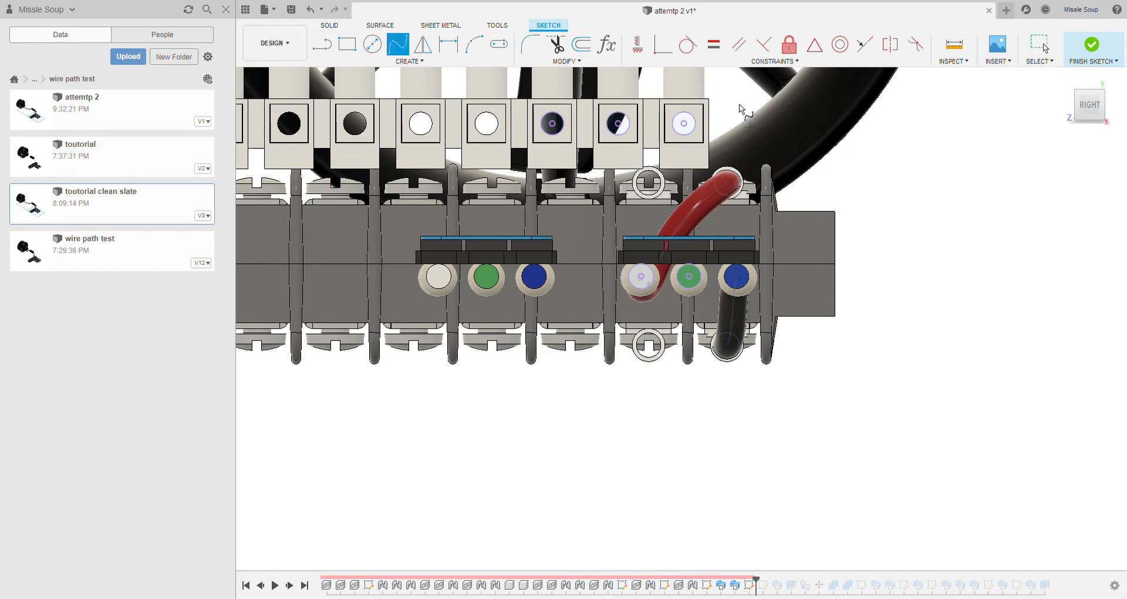
left_click(758, 178)
left_click(799, 147)
left_click(788, 93)
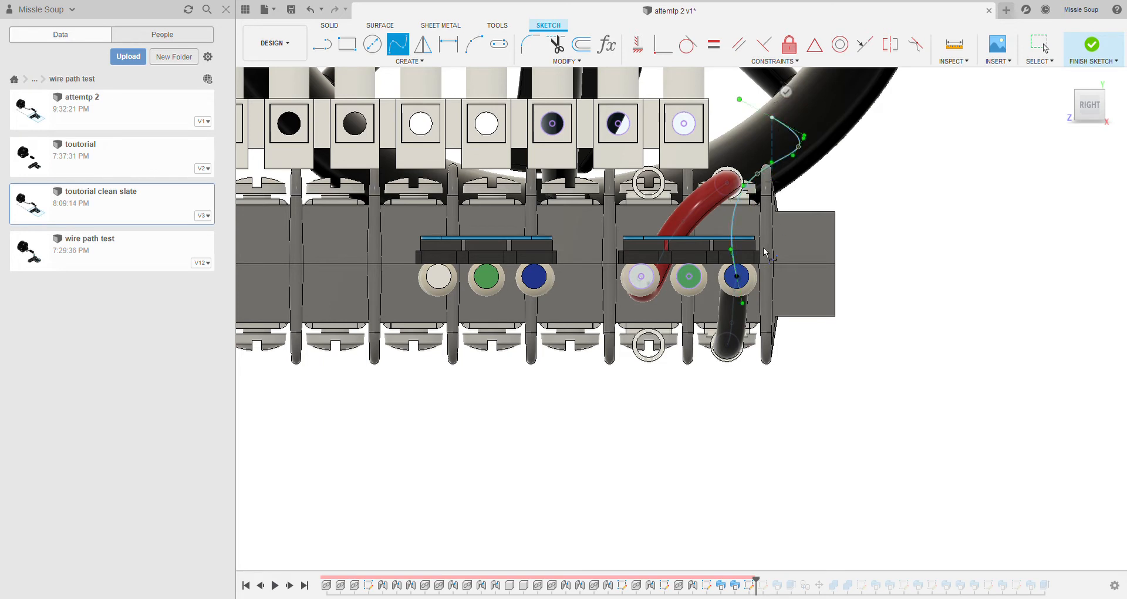
- Draw two more four-point splines from the centres of the green and white stubs up toward the terminal strip holes
left_click(691, 199)
left_click(646, 137)
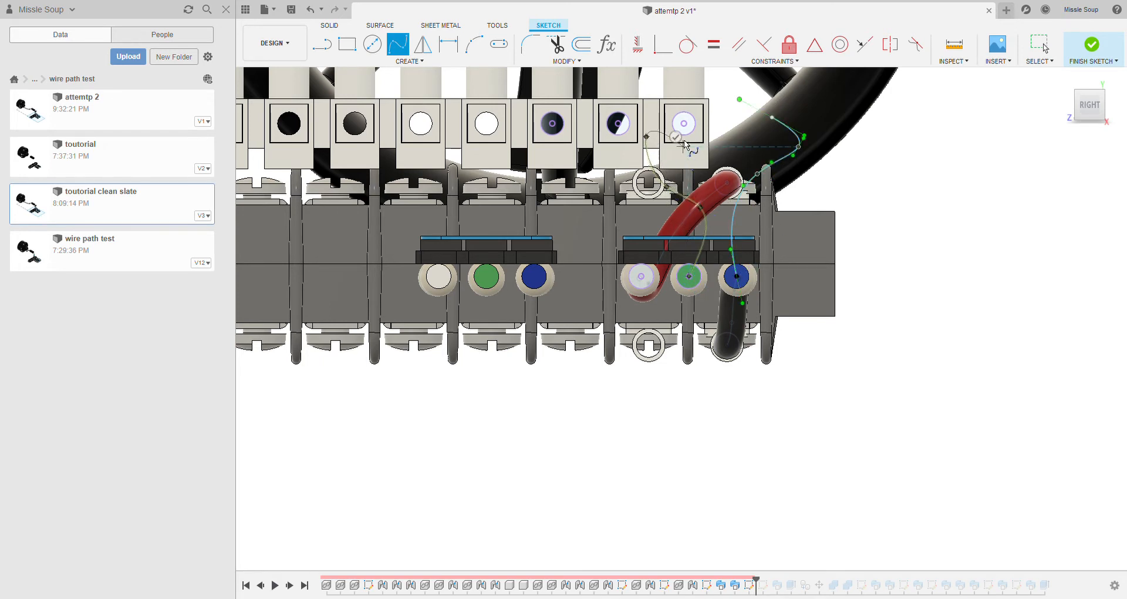
key("Return")
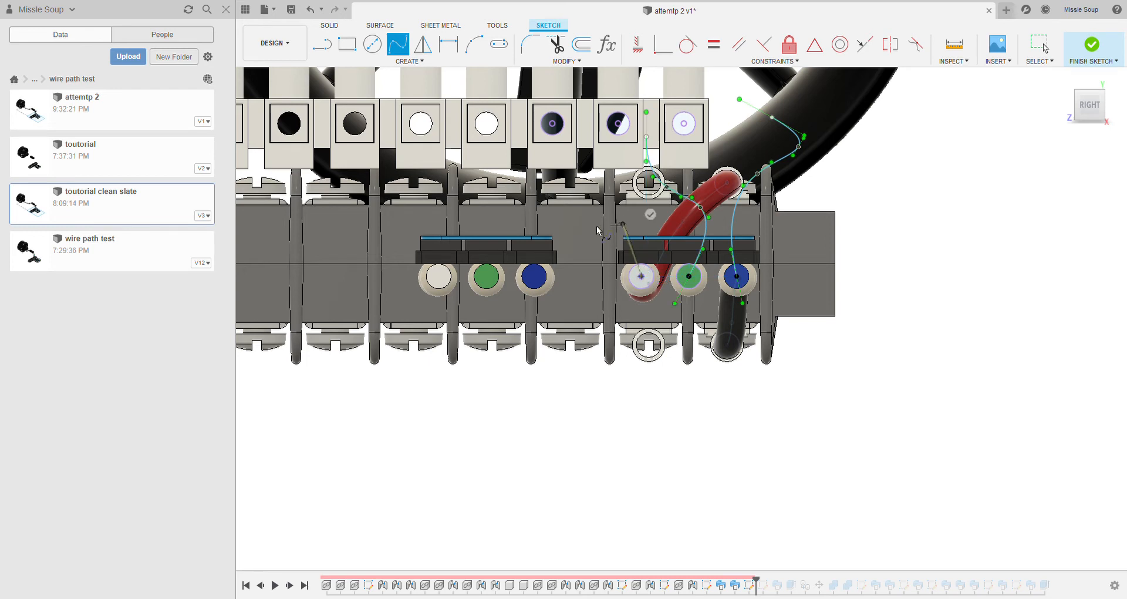
left_click(576, 225)
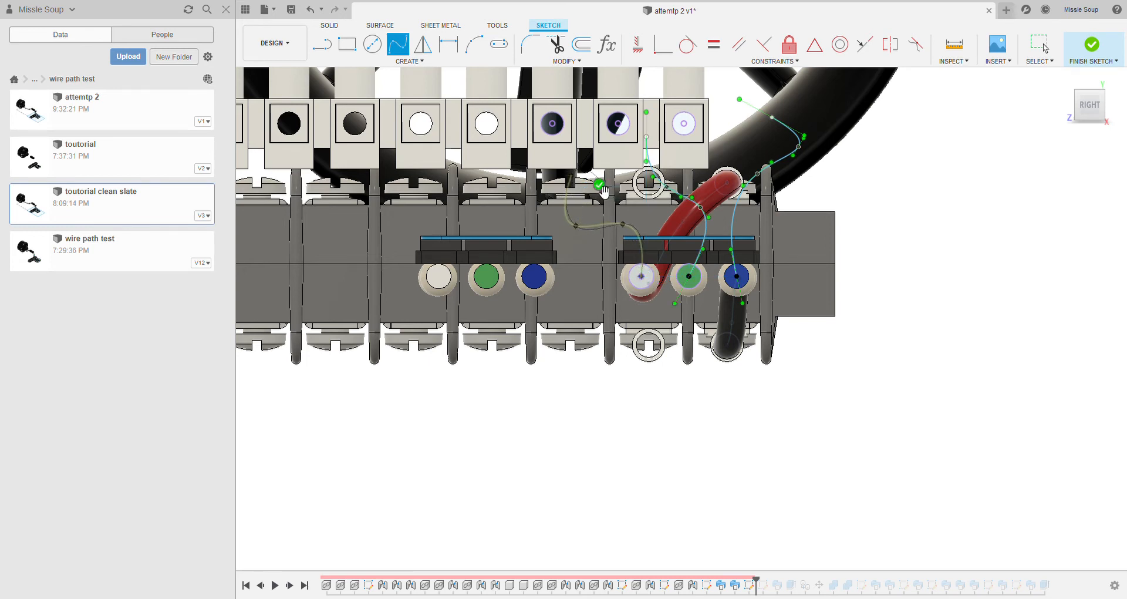
left_click(599, 185)
scroll(576, 181, "up", 4)
key("Escape")
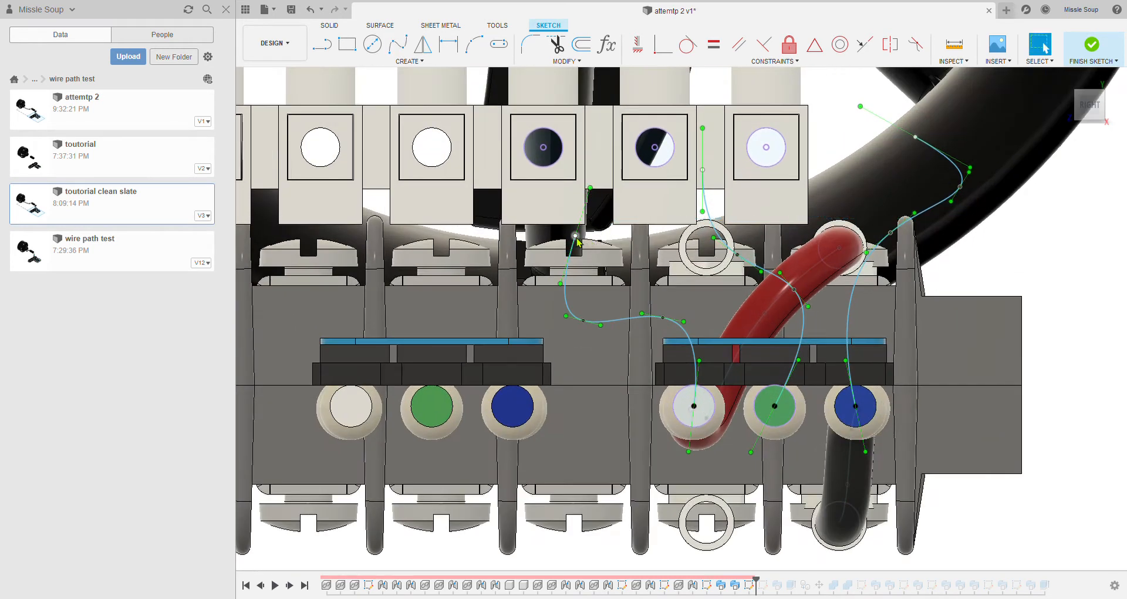
- Make the free ends of the white, green and blue splines coincident with the centres of the three projected terminal strip holes
left_click(663, 44)
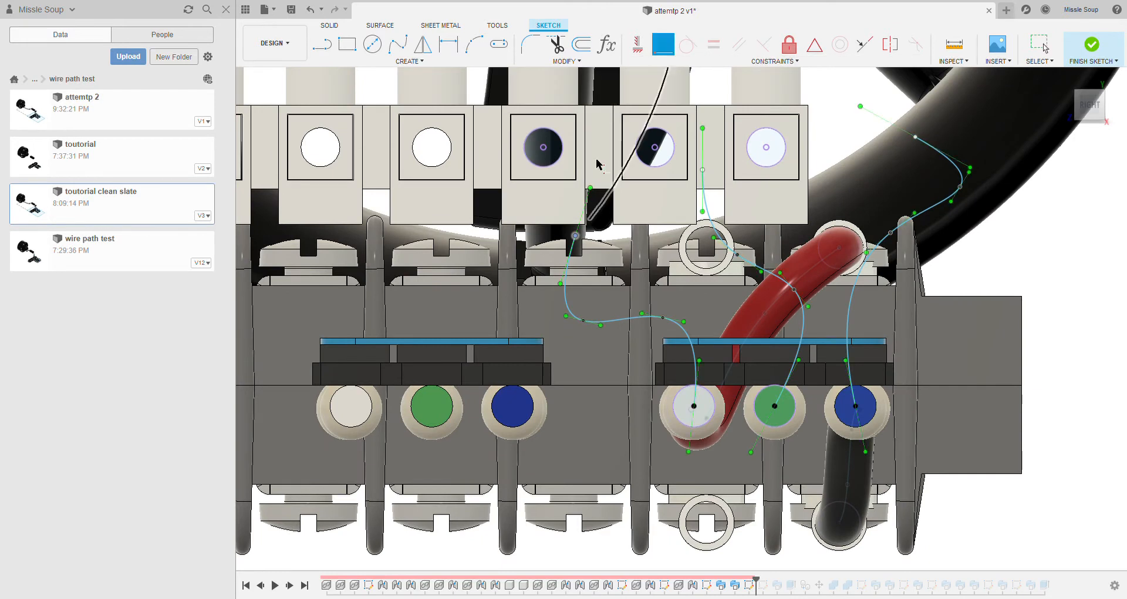
left_click(544, 148)
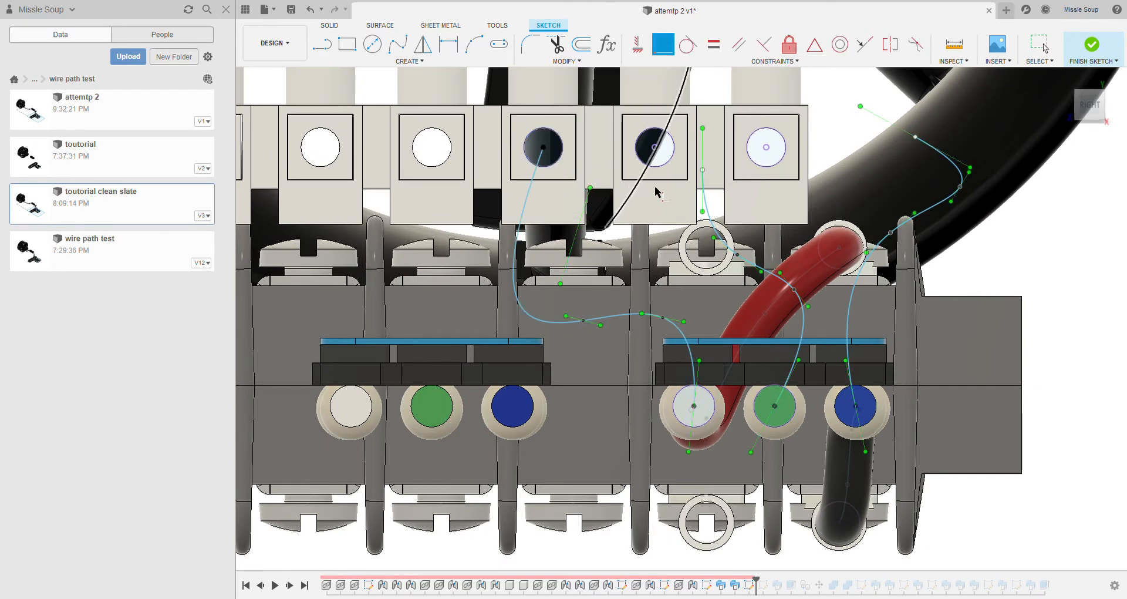
left_click(655, 147)
left_click(915, 137)
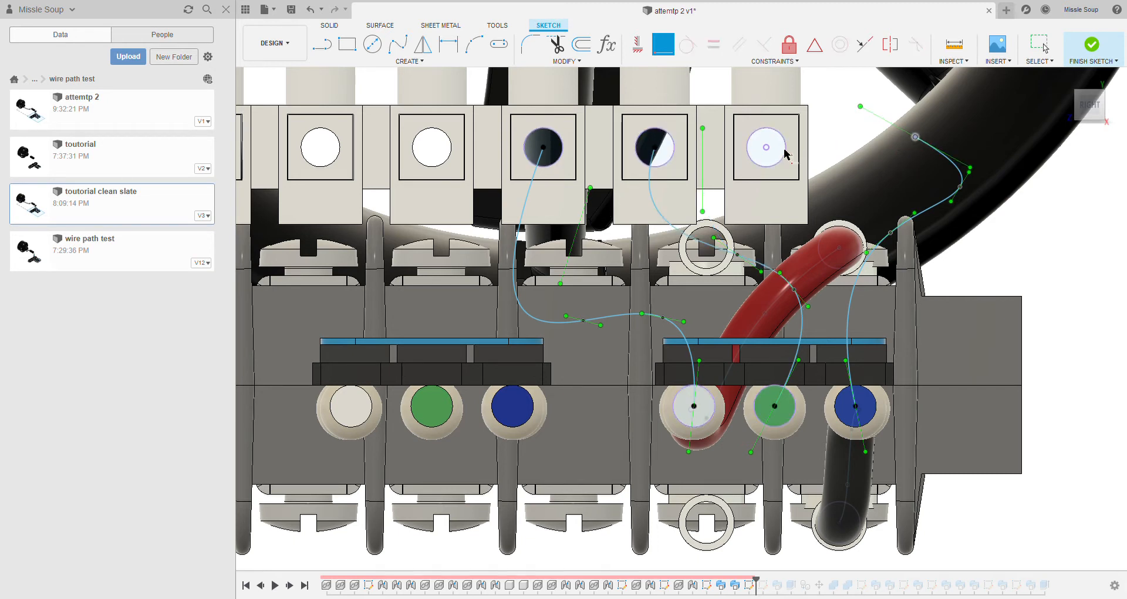
left_click(766, 148)
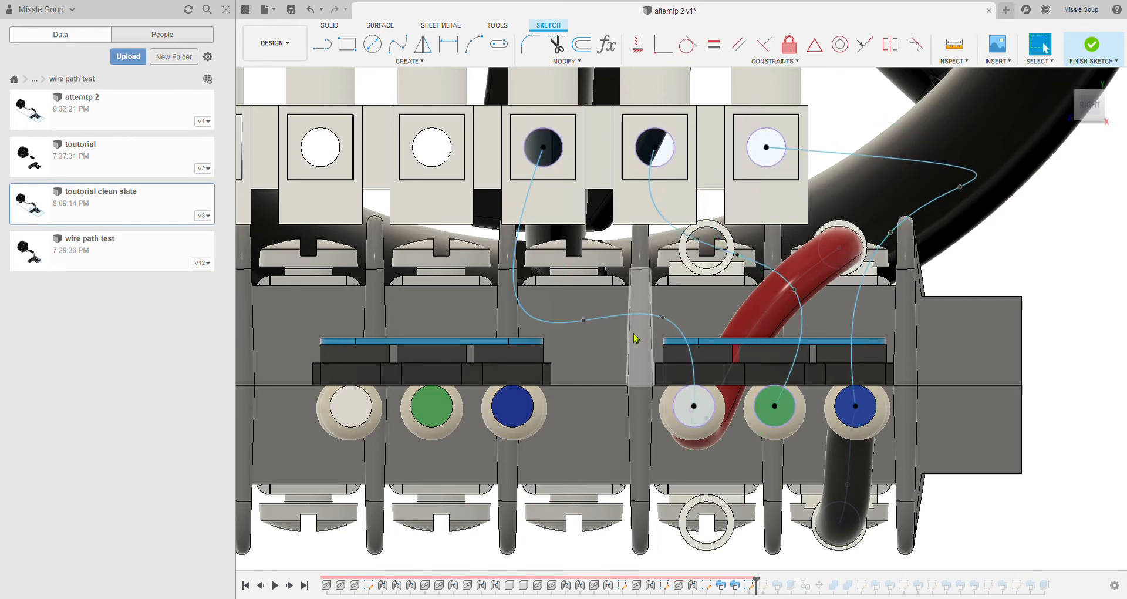
- Straighten the white spline by moving its two middle points, and shift the green spline's upper middle point toward the red wire
left_click(583, 320)
left_click_drag(584, 321, 604, 251)
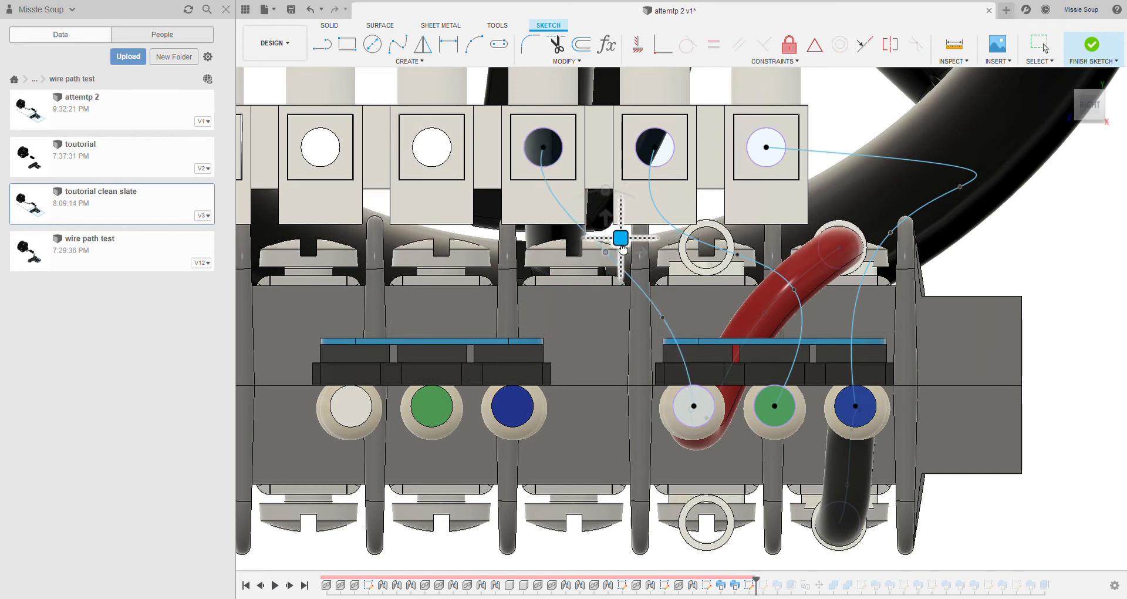
left_click_drag(653, 304, 672, 321)
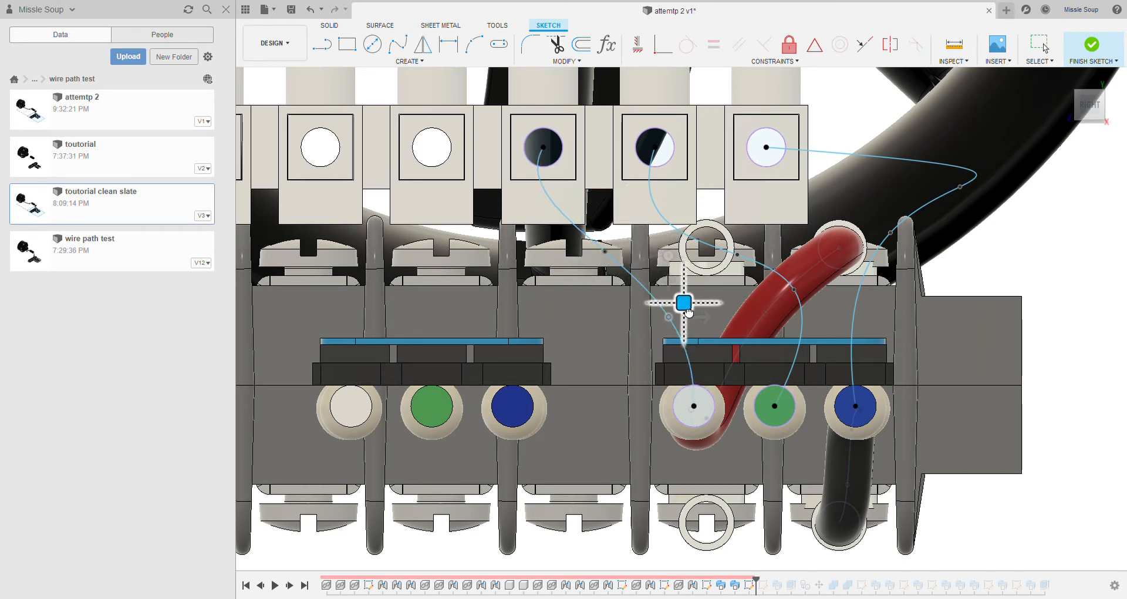
left_click_drag(735, 257, 779, 250)
- Adjust the green spline's lower middle point and move the blue spline's upper middle point back toward its terminal hole
left_click(794, 289)
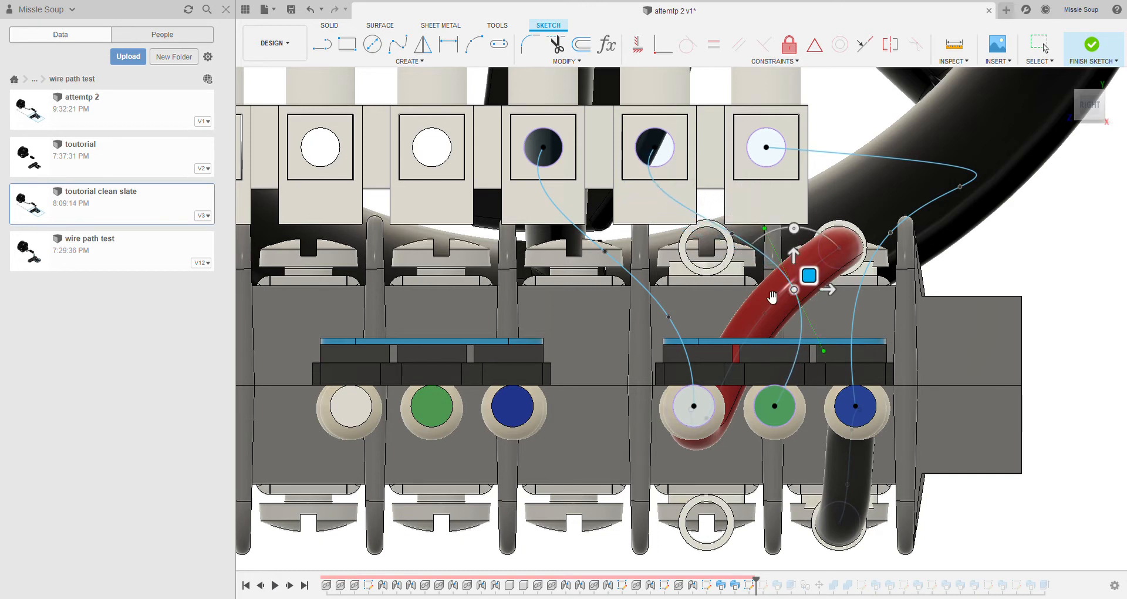
middle_click_drag(796, 288, 667, 285)
left_click_drag(685, 281, 665, 283)
middle_click_drag(664, 283, 623, 292)
left_click(789, 196)
left_click_drag(801, 180, 675, 182)
- Move the blue spline's upper point in depth toward the terminal strip and pull the white spline's lower point out beyond the stub end
middle_click_drag(675, 182, 835, 195, "shift")
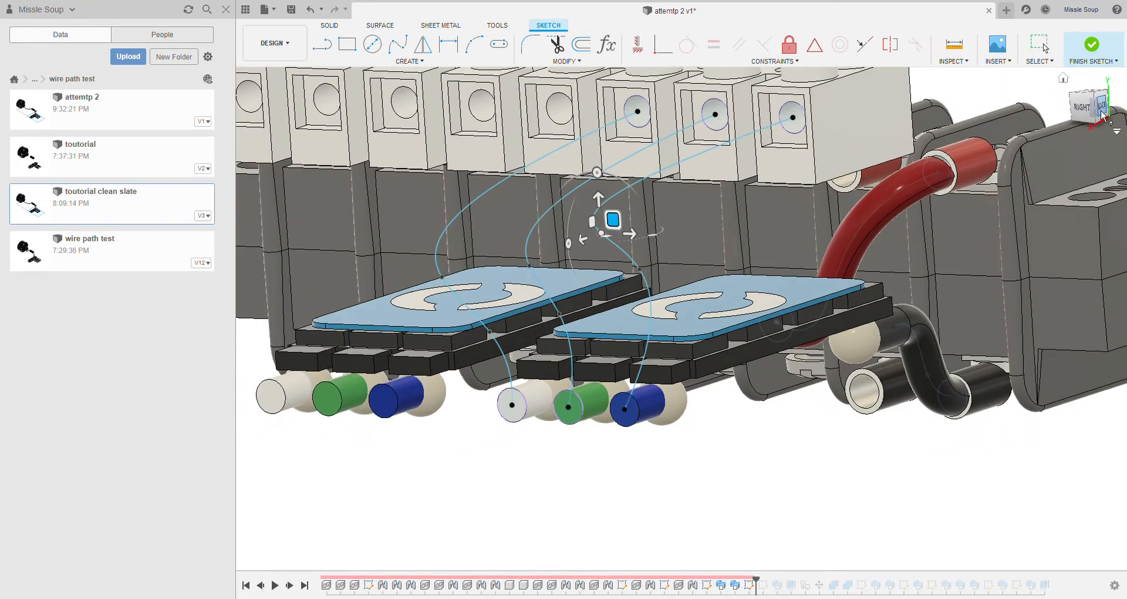
left_click(1101, 115)
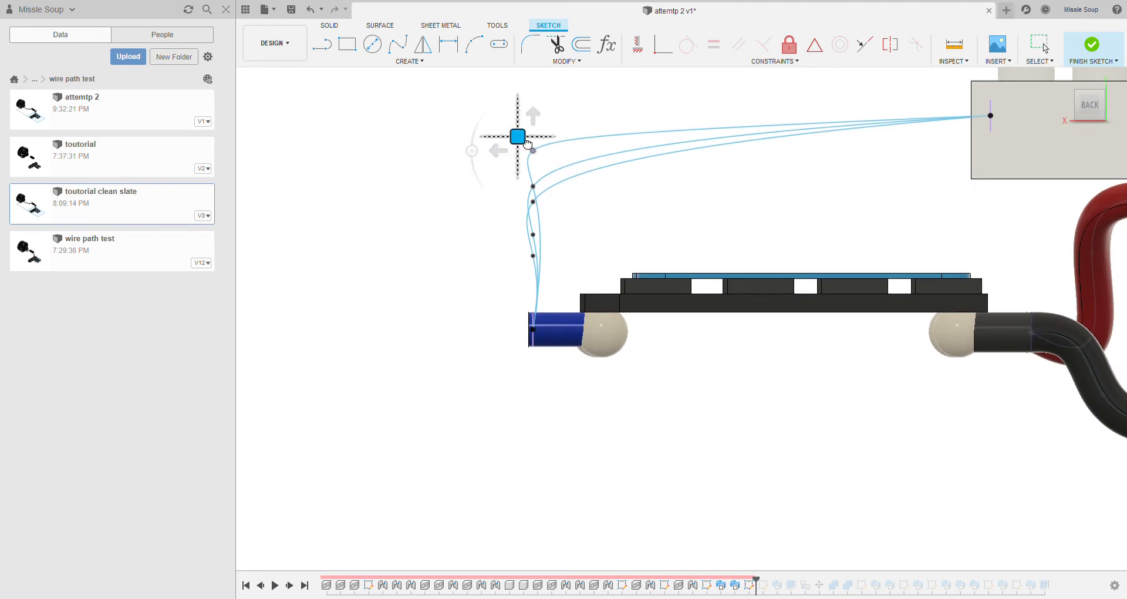
left_click_drag(517, 136, 685, 136)
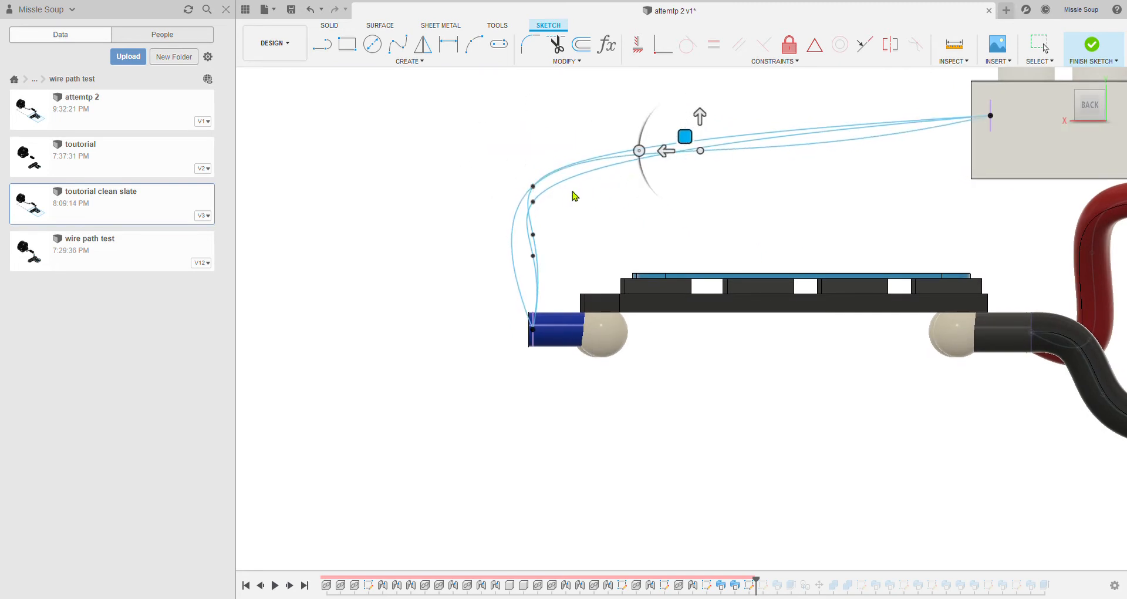
left_click(533, 201)
mouse_move(517, 187)
left_mouse_down()
mouse_move(528, 194)
mouse_move(508, 176)
mouse_move(522, 185)
left_mouse_up()
left_click(533, 255)
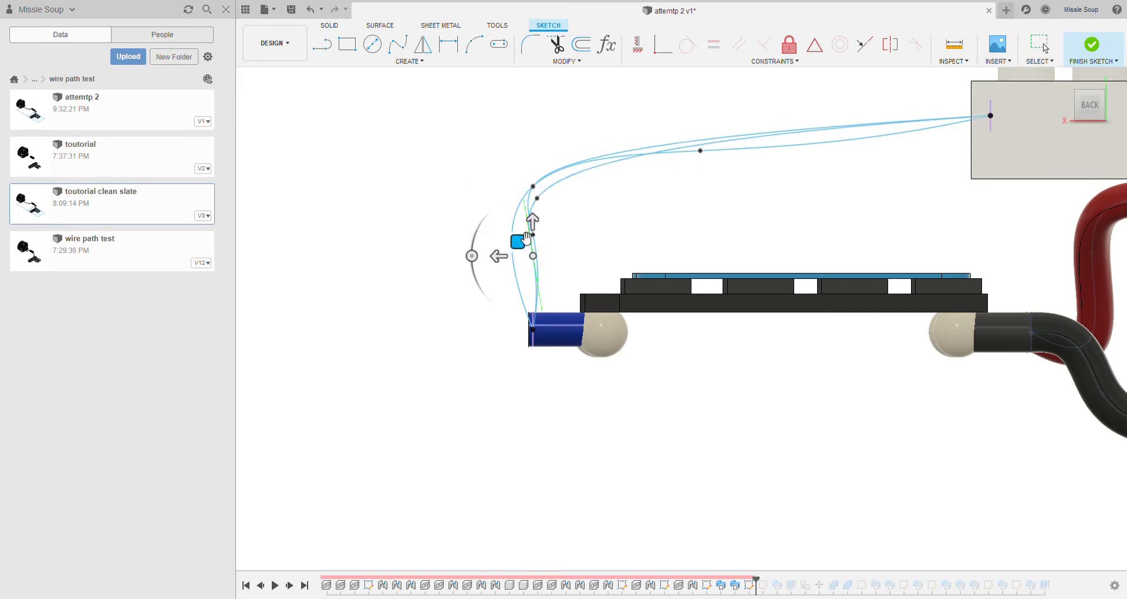
left_click_drag(517, 242, 475, 268)
- Reposition the remaining spline points in depth so the three paths bow out from the stubs and arc over the controller to the terminal strip
left_click(537, 199)
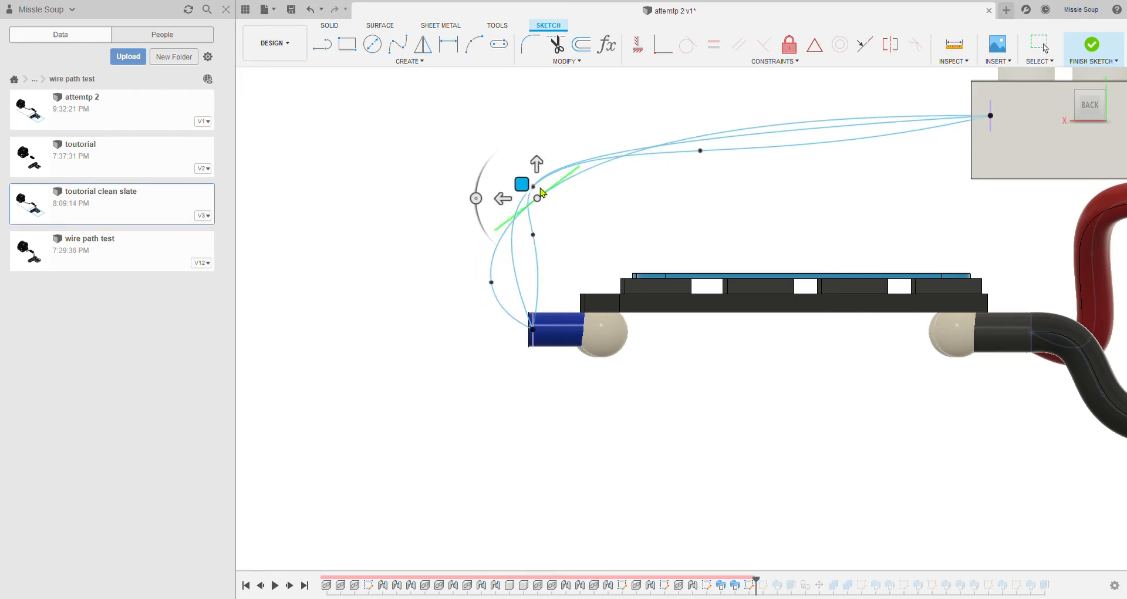
left_click_drag(526, 185, 490, 258)
left_click(532, 187)
left_click_drag(517, 173, 733, 152)
middle_click_drag(714, 166, 511, 207)
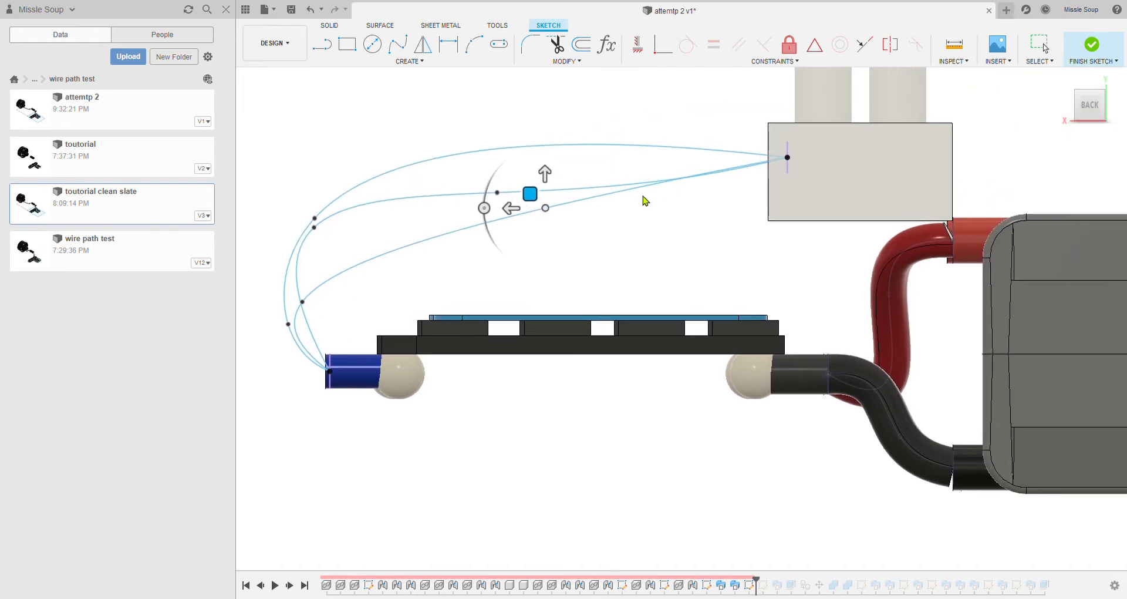
middle_click_drag(586, 156, 685, 151)
left_click_drag(414, 216, 535, 196)
middle_click_drag(580, 209, 703, 196)
left_click_drag(508, 311, 478, 267)
scroll(594, 246, "down", 3)
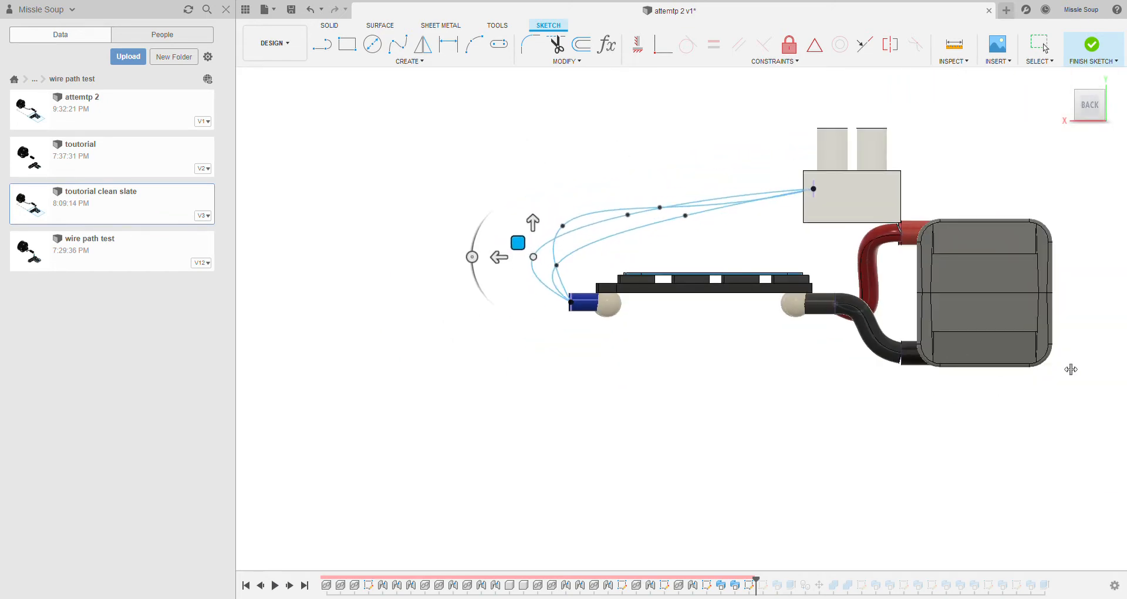
- Finish the sketch and sweep the blue stub's end face along its spline to the terminal strip
middle_click_drag(745, 344, 784, 398, "shift")
scroll(673, 324, "up", 3)
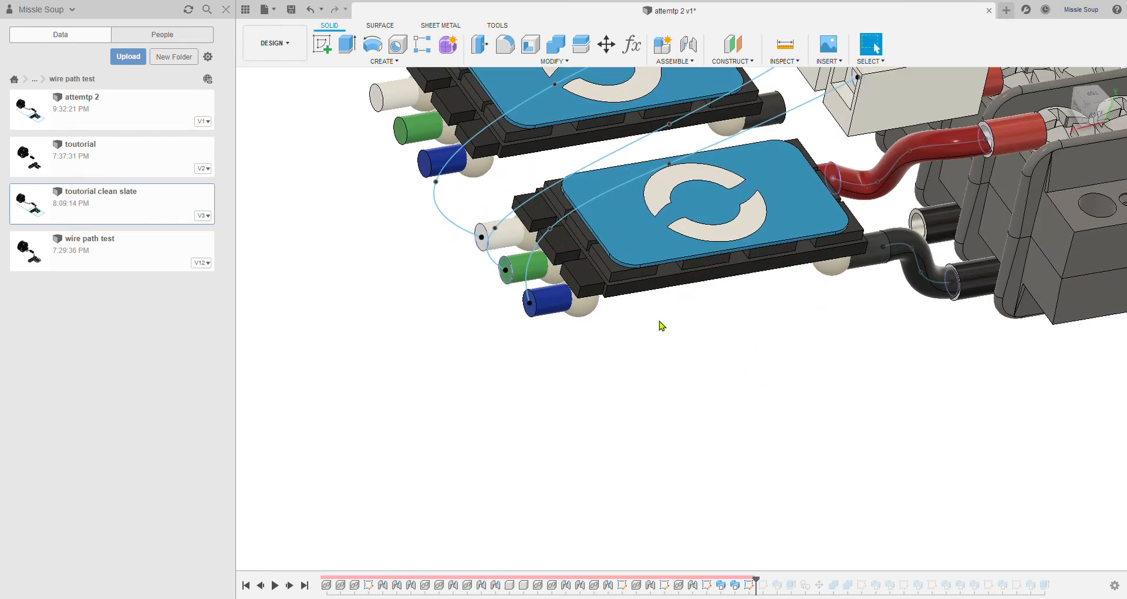
scroll(630, 234, "up", 2)
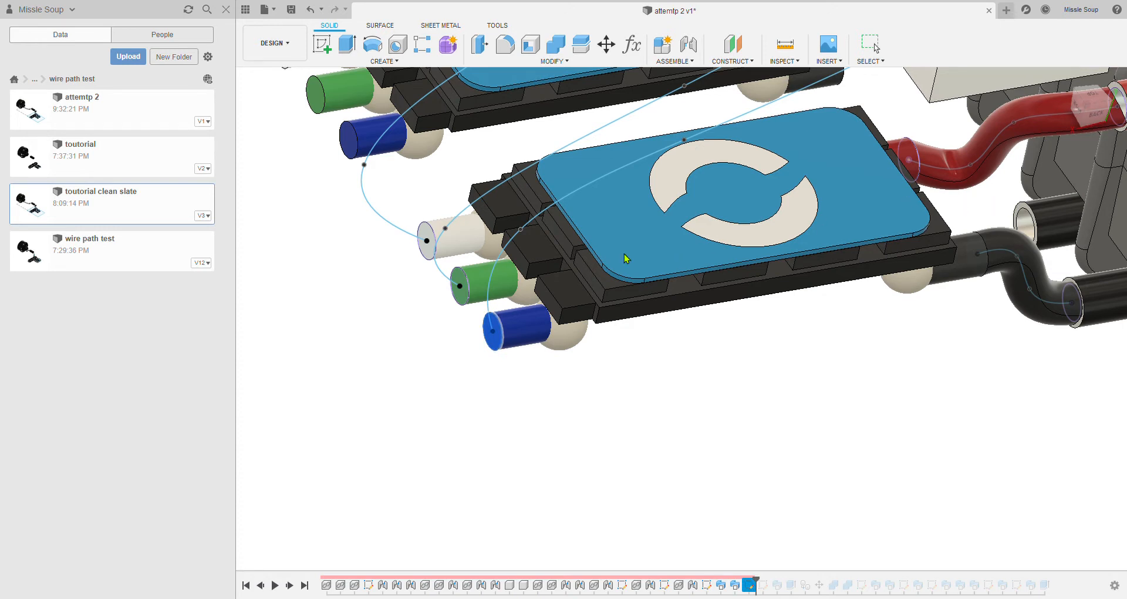
left_click(548, 222)
middle_click_drag(580, 242, 680, 269)
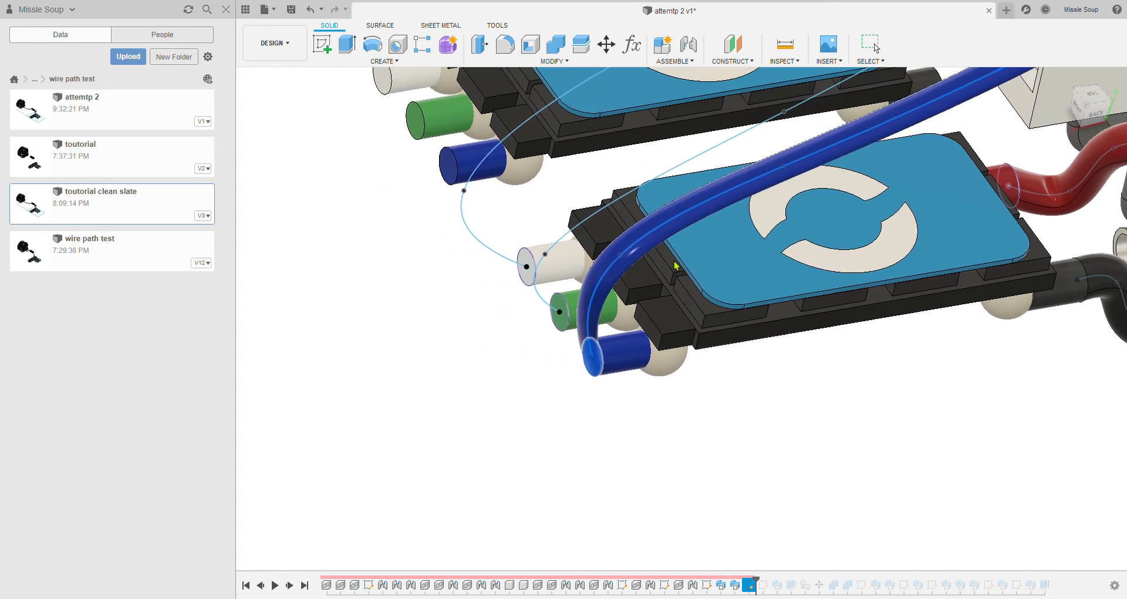
key("Return")
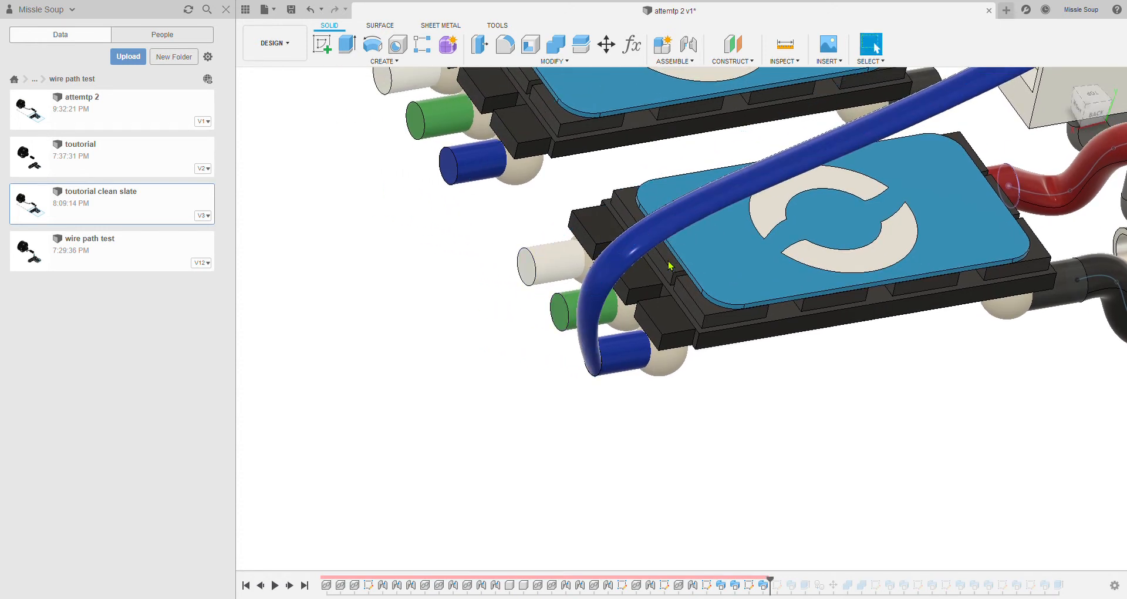
- Show the path sketch again and sweep the green stub's end face along the green wire's spline
left_click(292, 250)
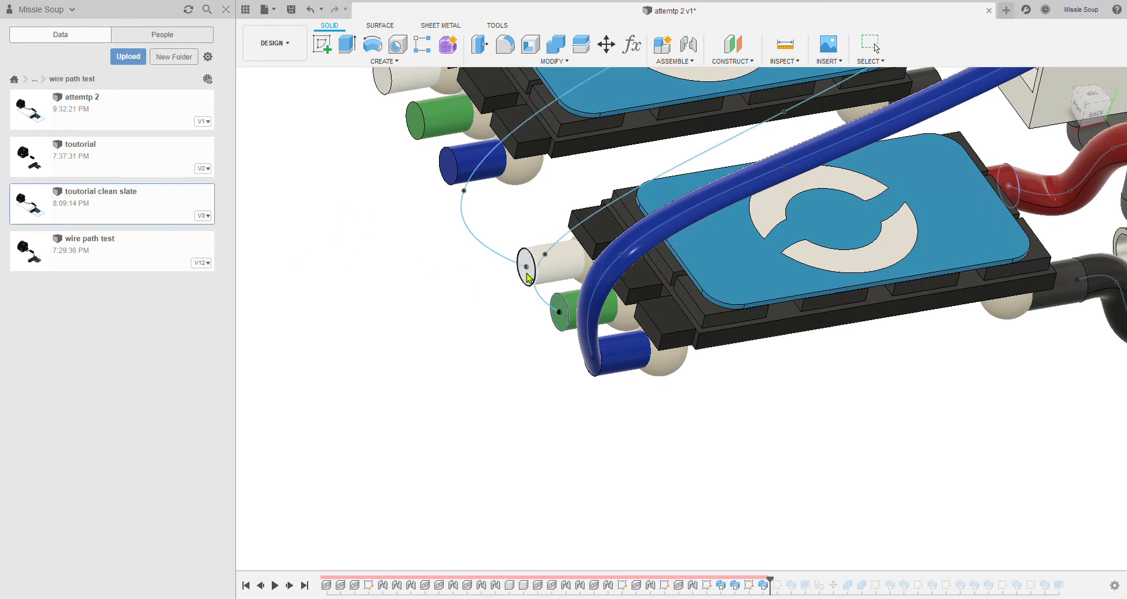
scroll(559, 317, "up", 2)
left_click(559, 312)
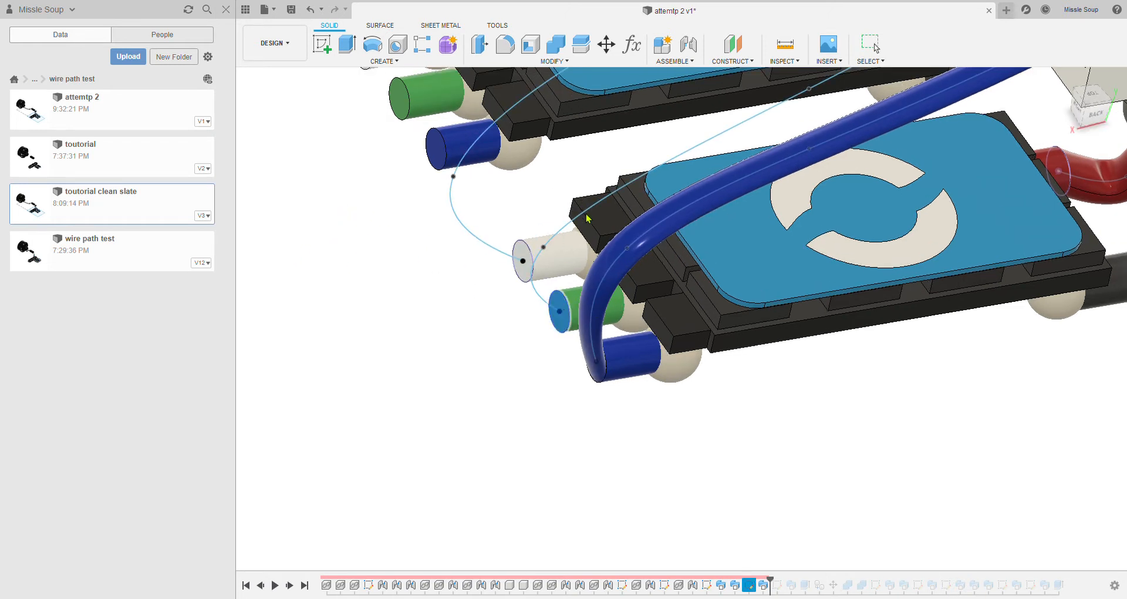
left_click(663, 174)
key("Return")
- Sweep the white stub's end face along the remaining spline to the terminal strip
middle_click_drag(557, 180, 495, 252)
left_click(494, 256)
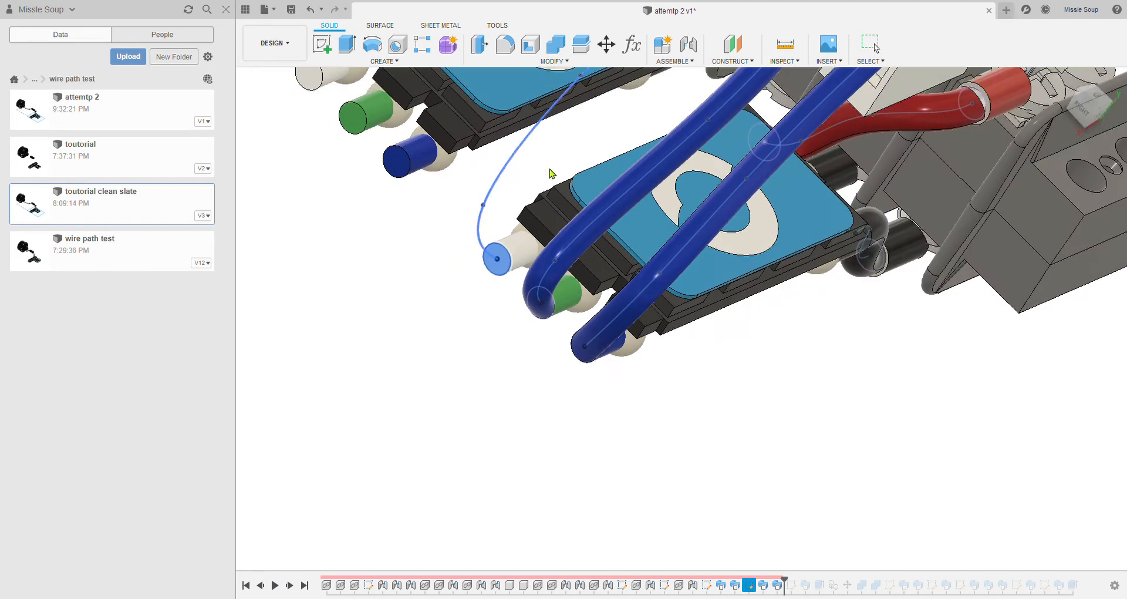
scroll(552, 173, "down", 3)
middle_click_drag(843, 286, 861, 391)
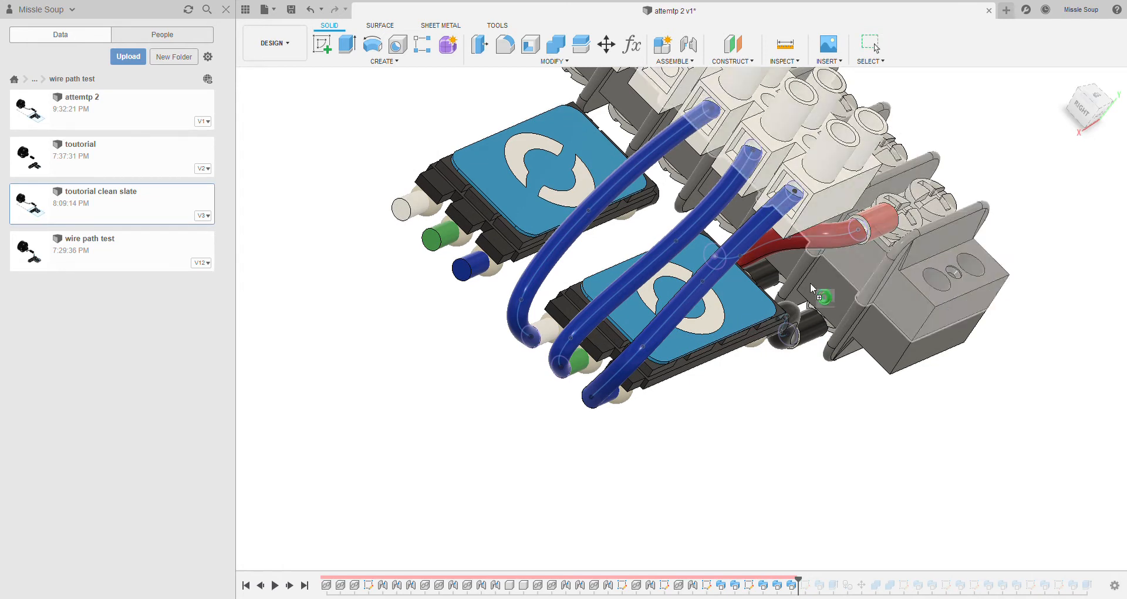
- Apply the green appearance to the middle swept wire and the white appearance to the wire on the white stub
left_click(657, 272)
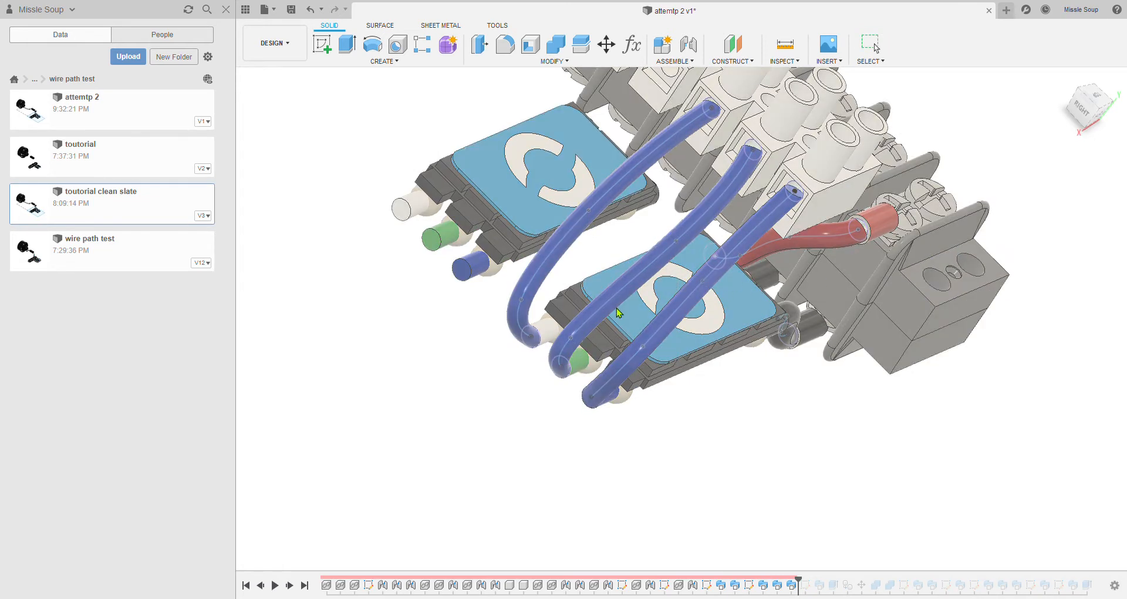
scroll(619, 313, "up", 5)
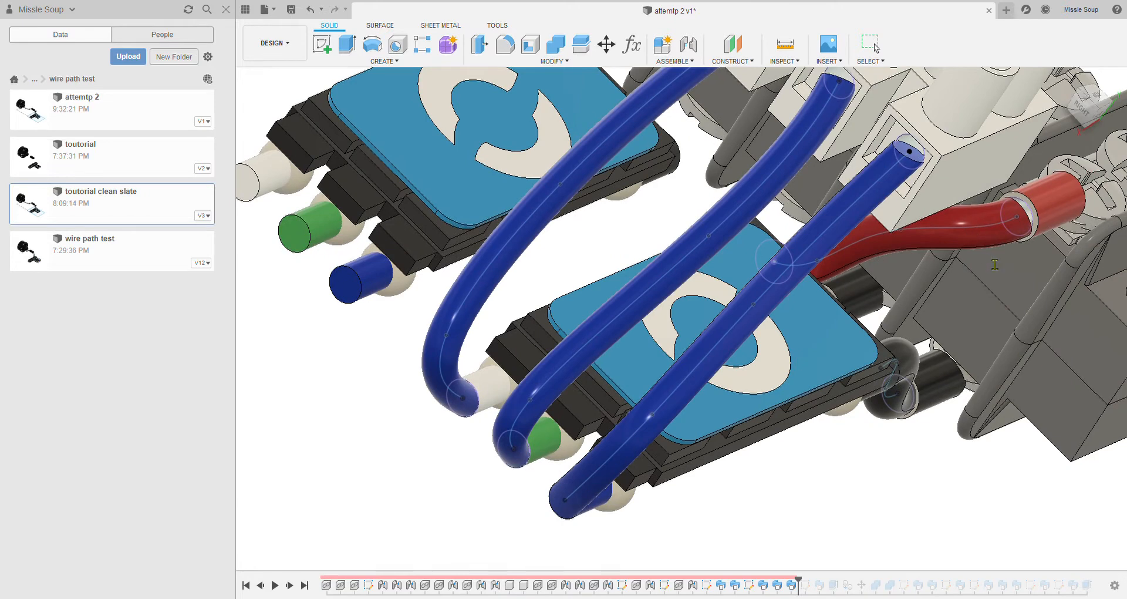
left_click(688, 235)
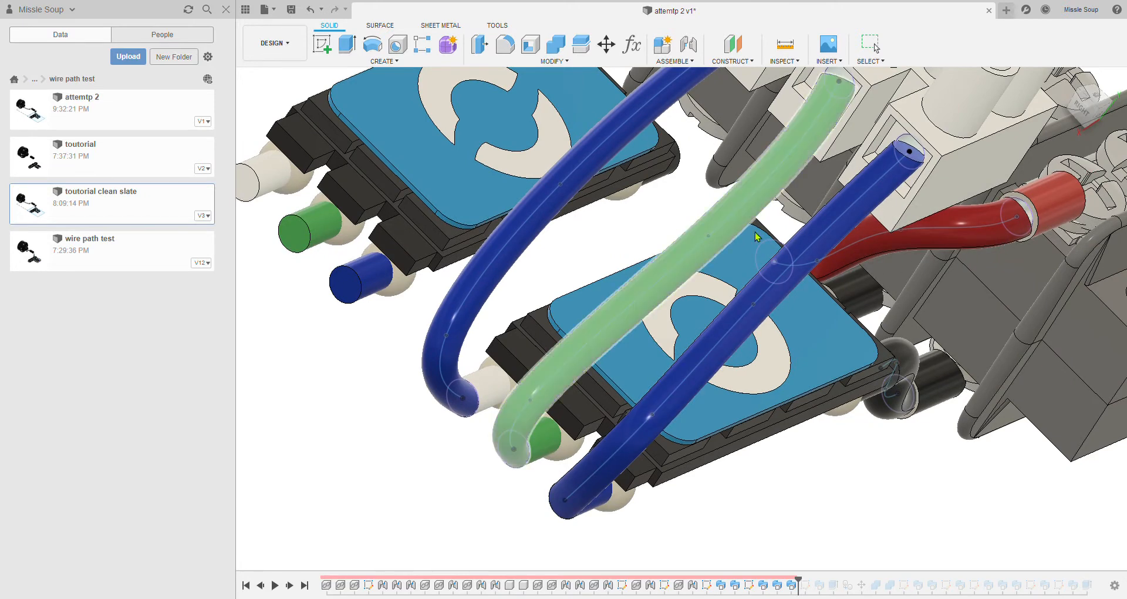
left_click(525, 222)
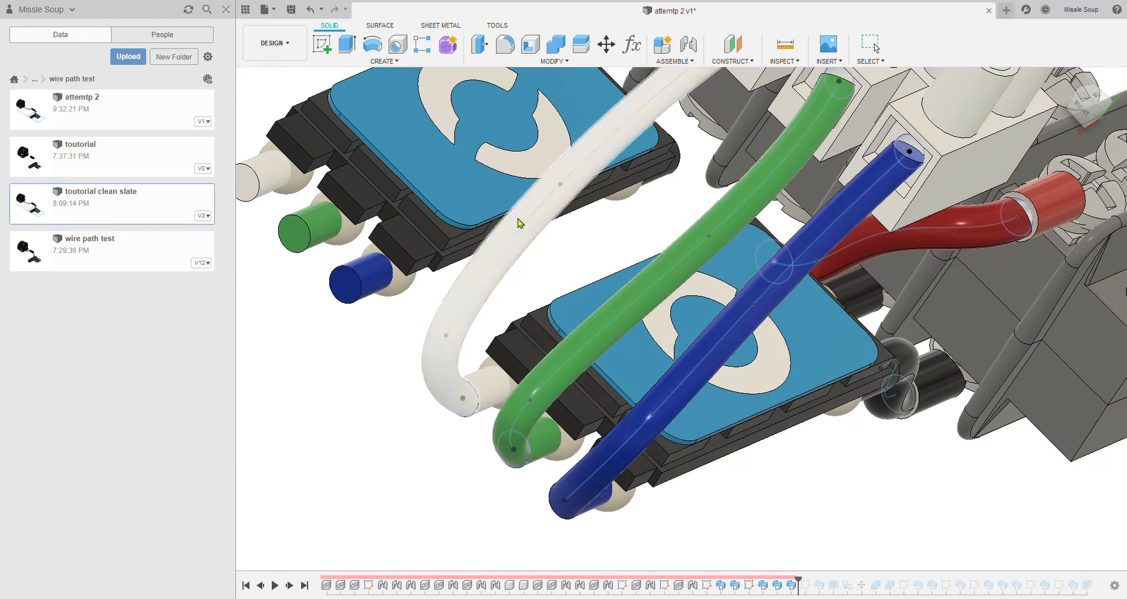
scroll(833, 275, "down", 5)
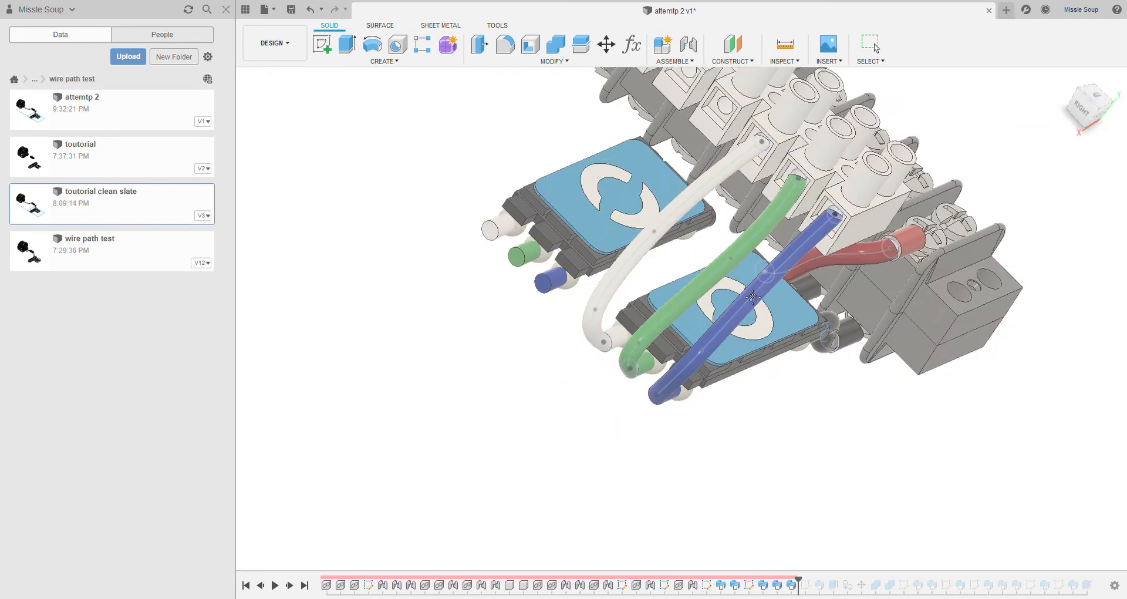
middle_click_drag(833, 274, 738, 303, "shift")
middle_click_drag(843, 233, 699, 256)
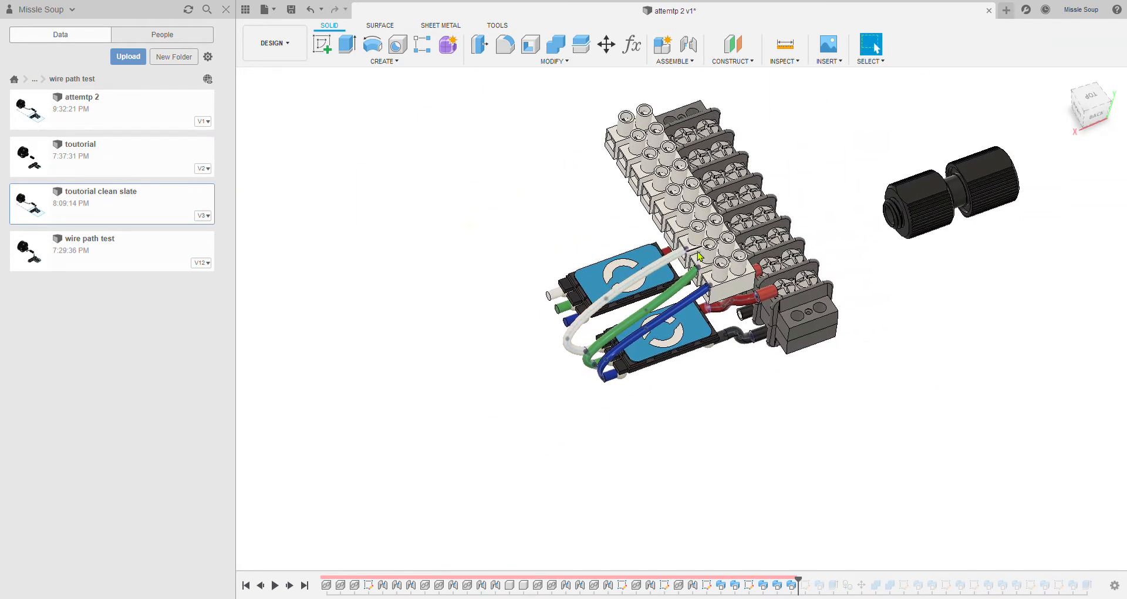
double_click(334, 252)
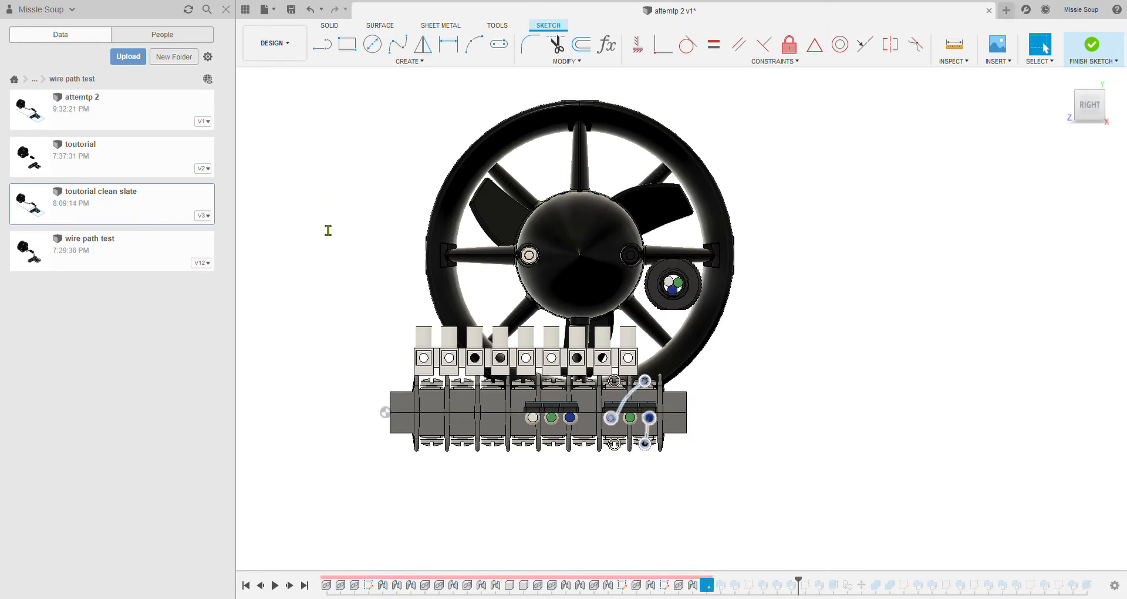
left_click(1093, 46)
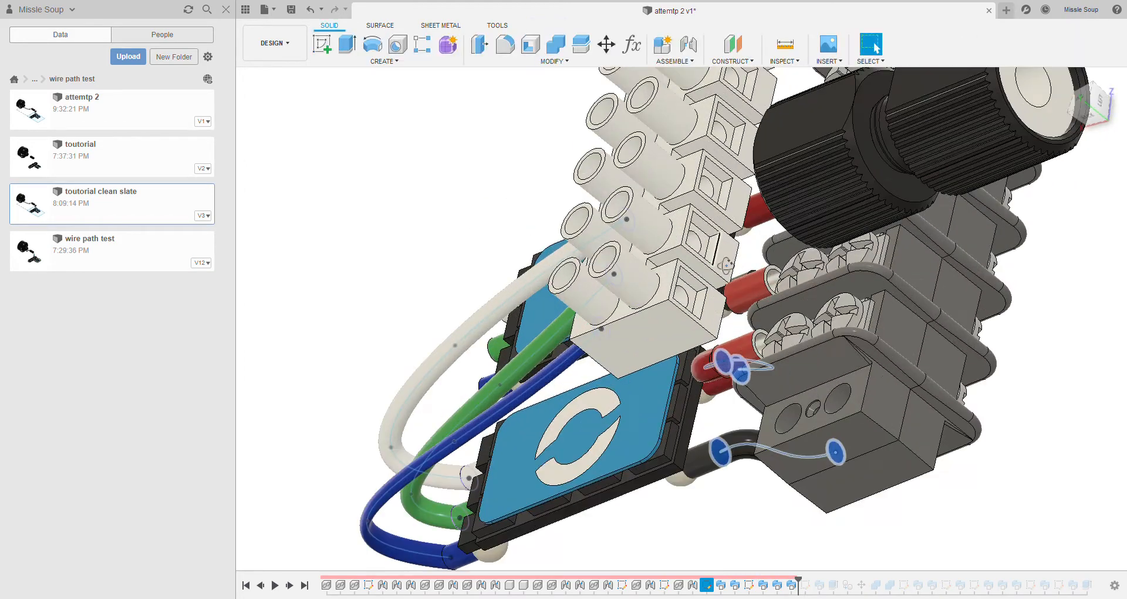
middle_click_drag(726, 266, 699, 294, "shift")
- Reopen the red and black wires' path sketch and project the circular edge of the end terminal hole on the strip's fan-facing side
key("ctrl+z")
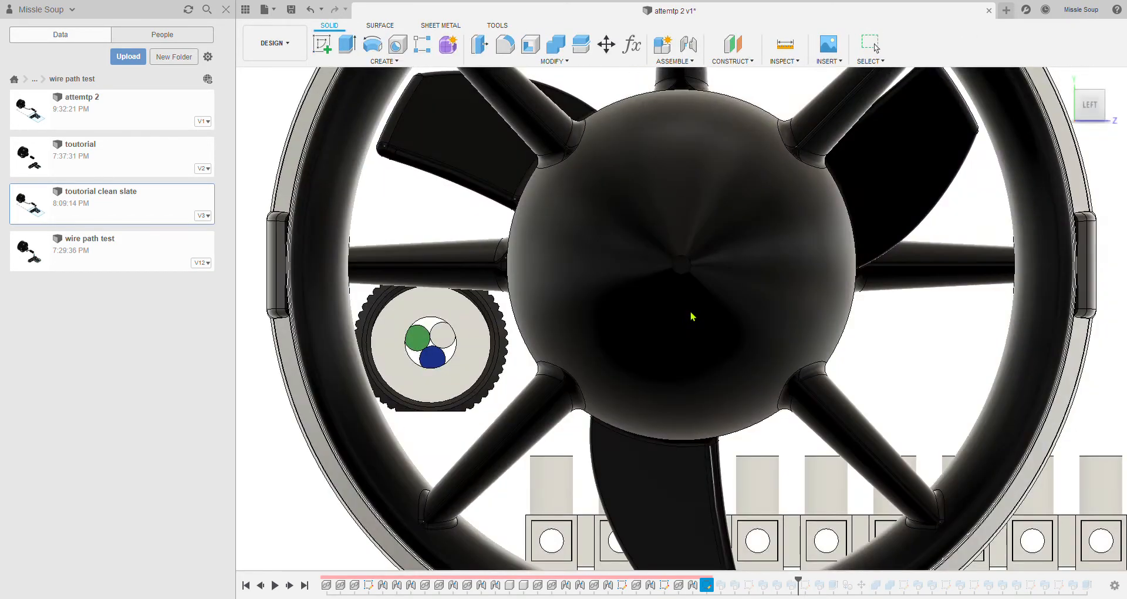
scroll(608, 490, "up", 3)
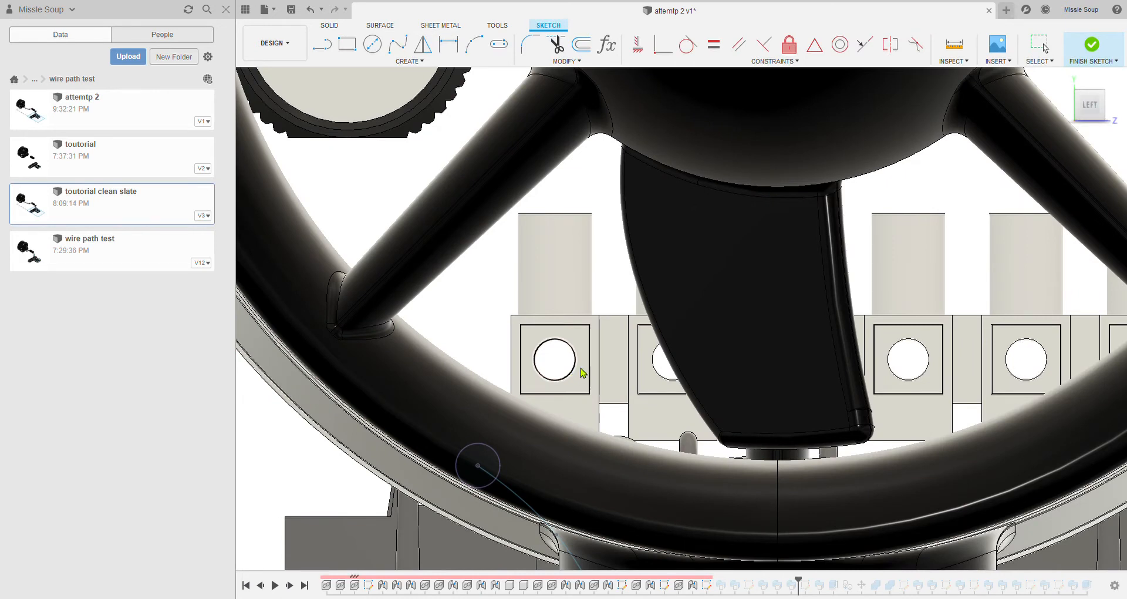
scroll(583, 372, "down", 2)
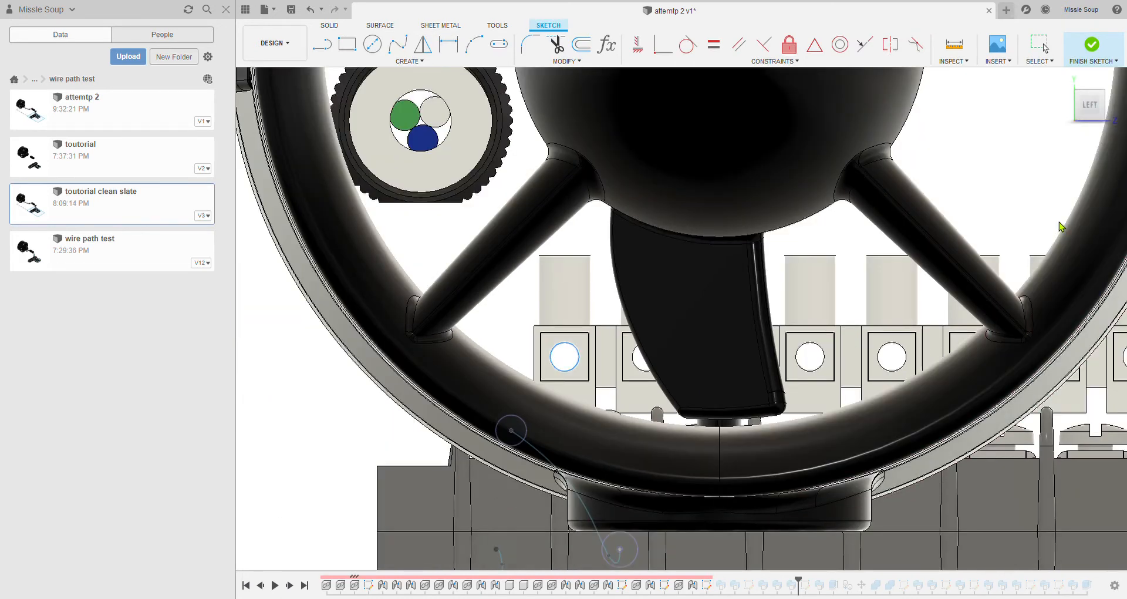
key("Escape")
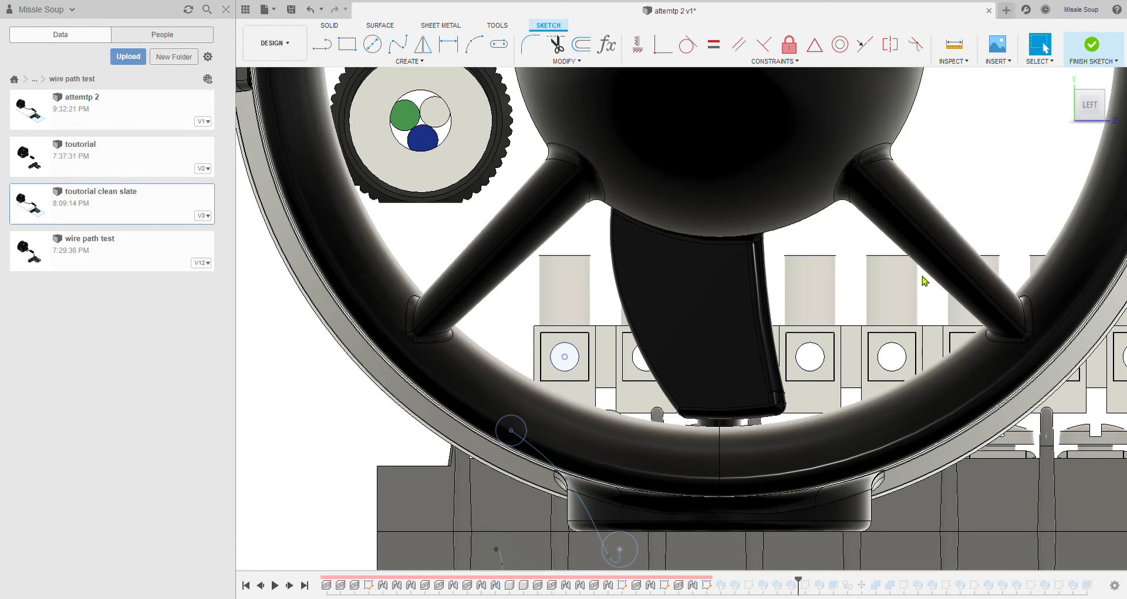
left_click(643, 372)
middle_click_drag(814, 359, 727, 243, "shift")
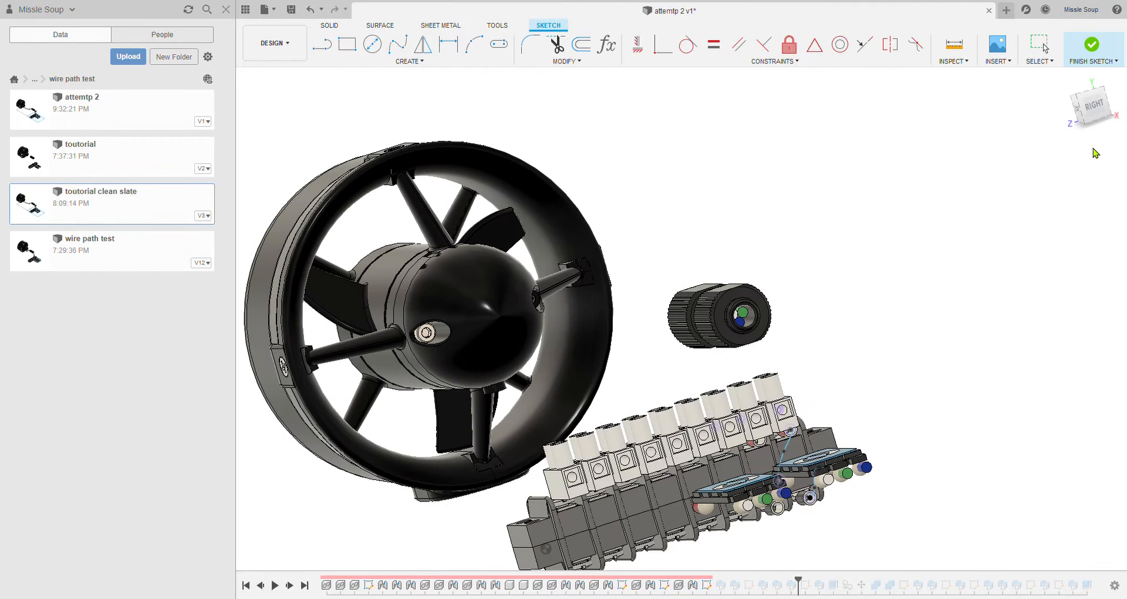
- Project the circular ends of the three wires inside the cable gland into the path sketch and finish the sketch
left_click(1089, 107)
middle_click_drag(825, 375, 726, 344)
scroll(748, 299, "up", 5)
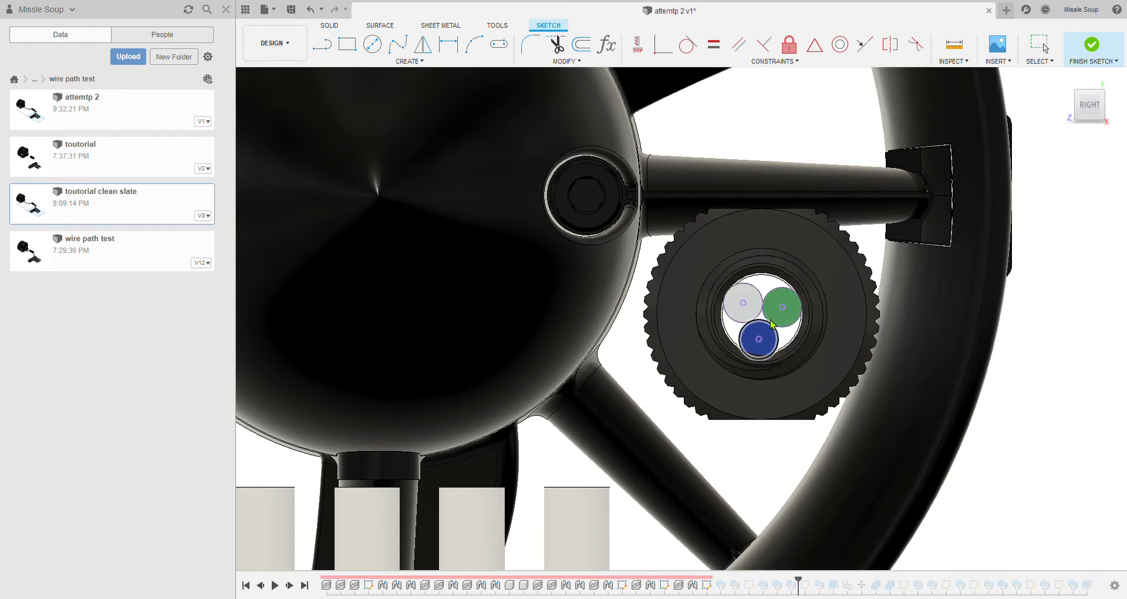
scroll(781, 317, "up", 2)
scroll(779, 316, "up", 3)
middle_click_drag(782, 317, 812, 358, "shift")
scroll(804, 326, "down", 4)
scroll(804, 325, "down", 1)
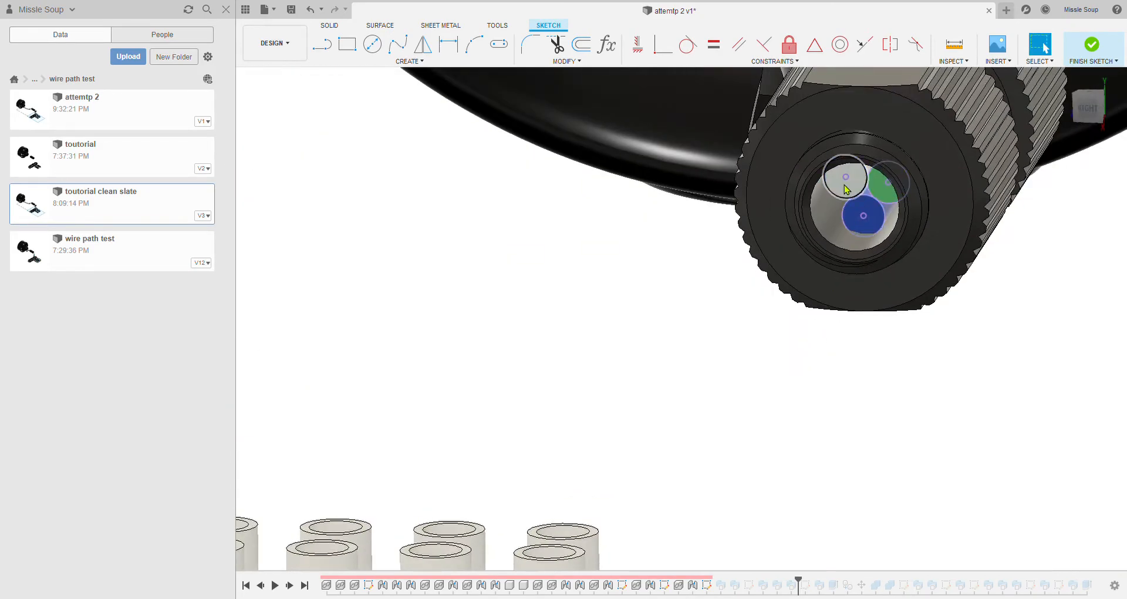
mouse_move(863, 200)
middle_mouse_down("shift")
mouse_move(767, 278)
mouse_move(838, 137)
middle_mouse_up("shift")
scroll(841, 226, "down", 3)
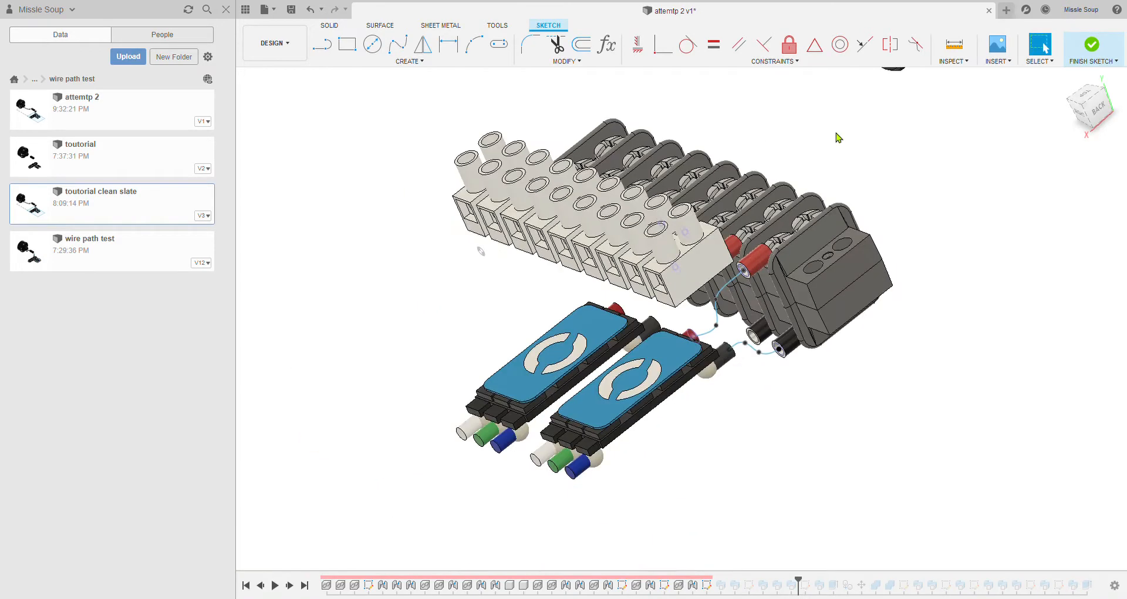
middle_click_drag(753, 242, 680, 292, "shift")
scroll(692, 273, "down", 2)
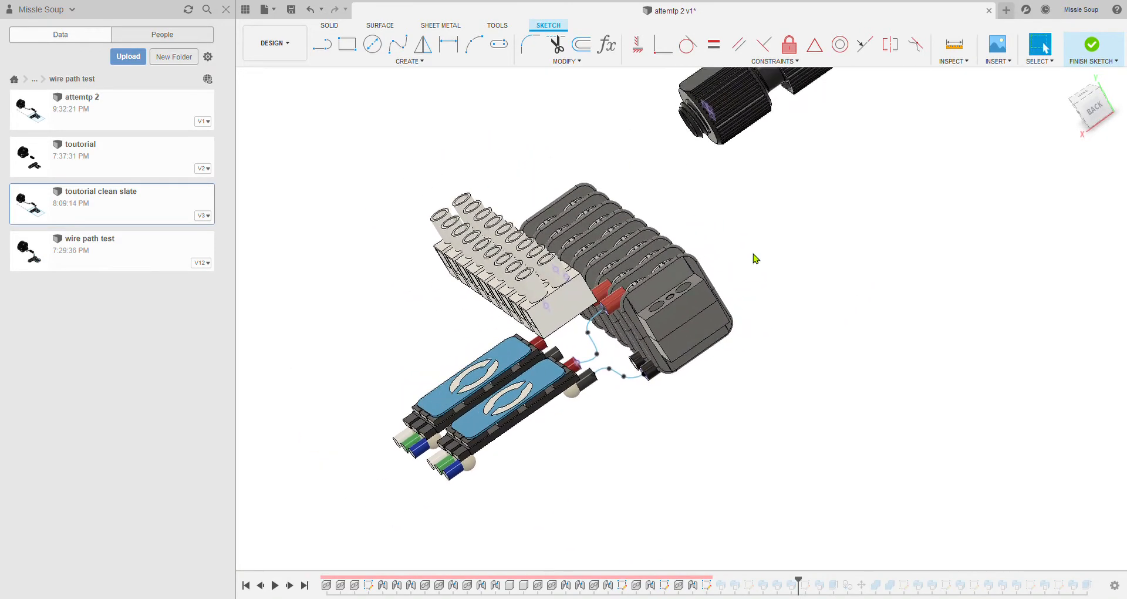
middle_click_drag(754, 256, 822, 244, "shift")
left_click(1091, 44)
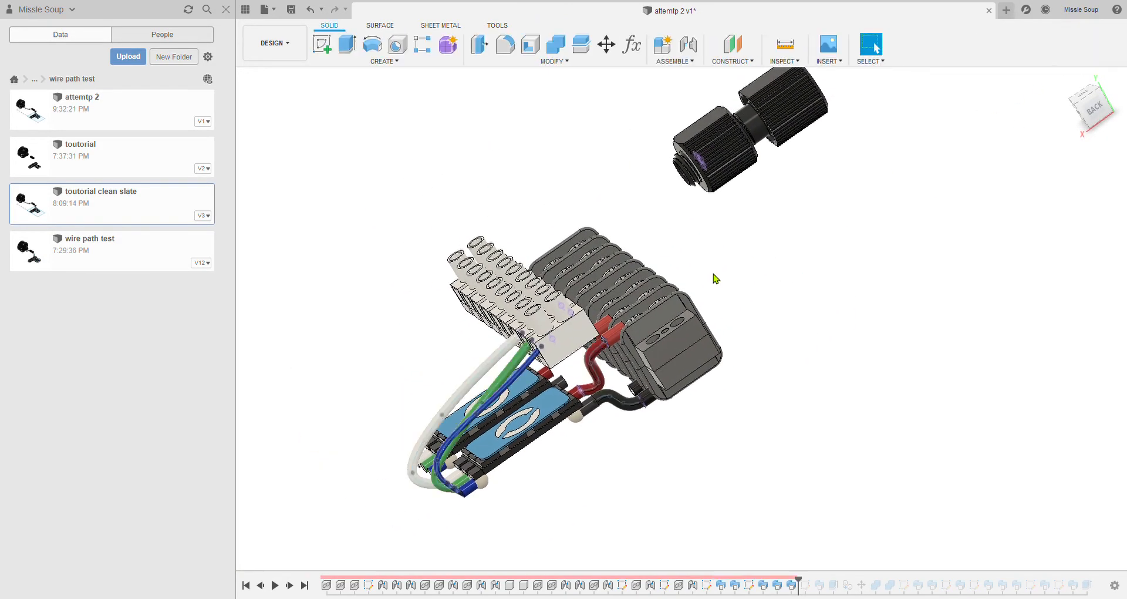
- Reopen the red and black wires' path sketch and delete the three circles projected from the terminal strip's holes
scroll(714, 277, "up", 5)
middle_click_drag(693, 292, 642, 321, "shift")
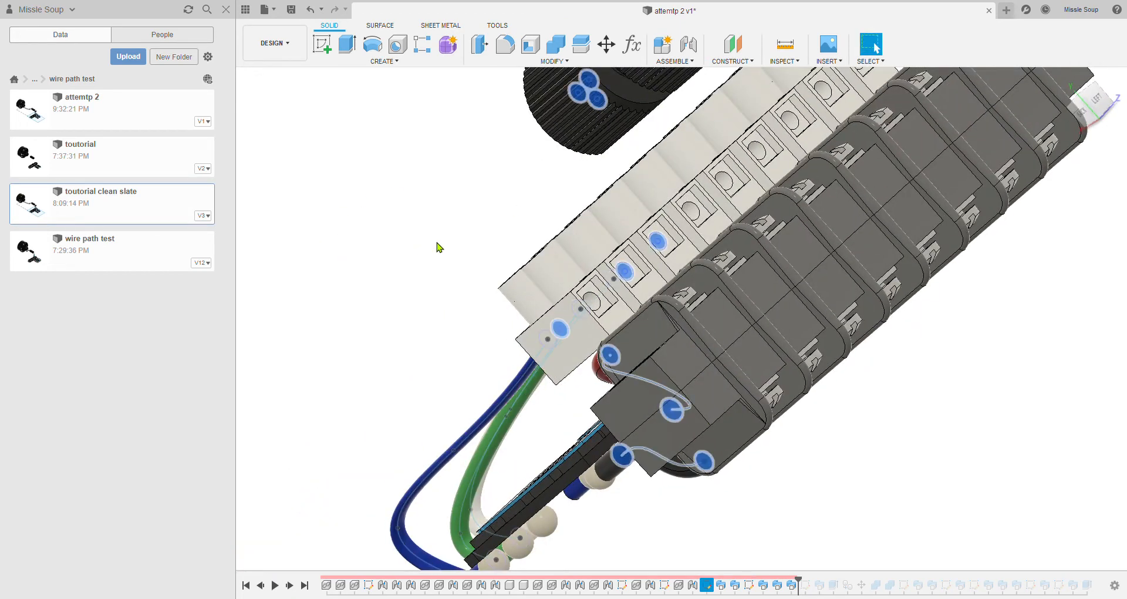
middle_click_drag(460, 254, 449, 252, "shift")
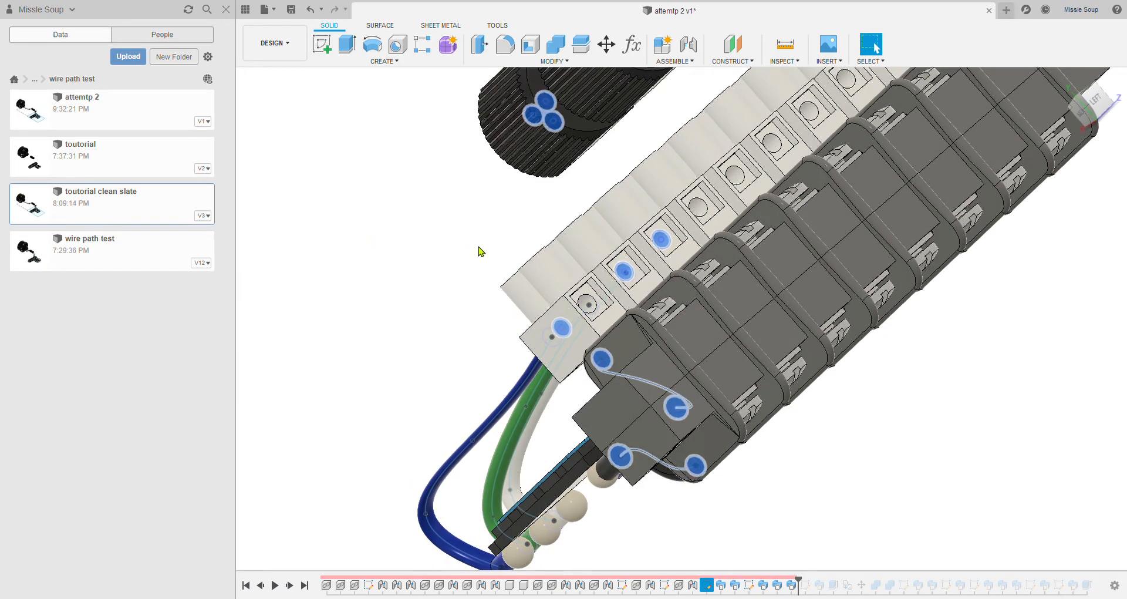
middle_click_drag(479, 251, 578, 330, "shift")
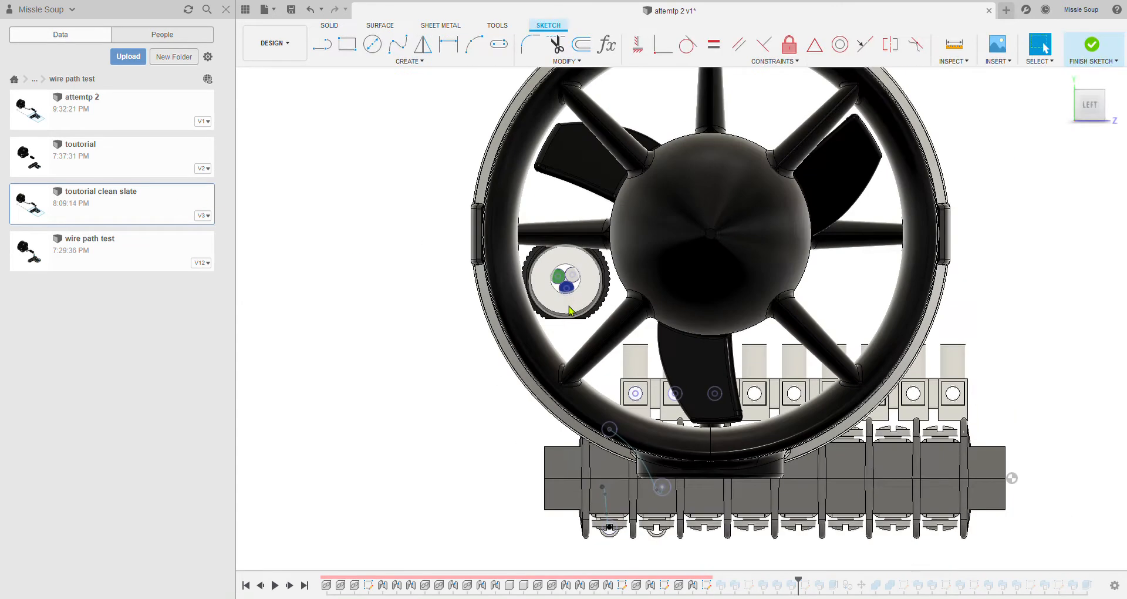
scroll(630, 349, "up", 1)
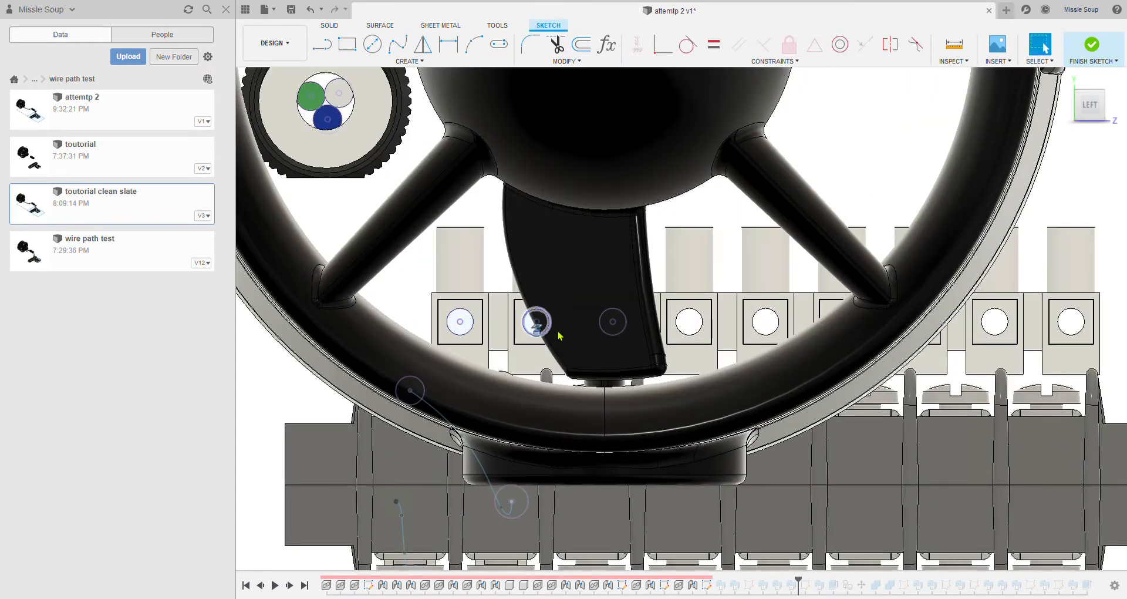
left_click(614, 322)
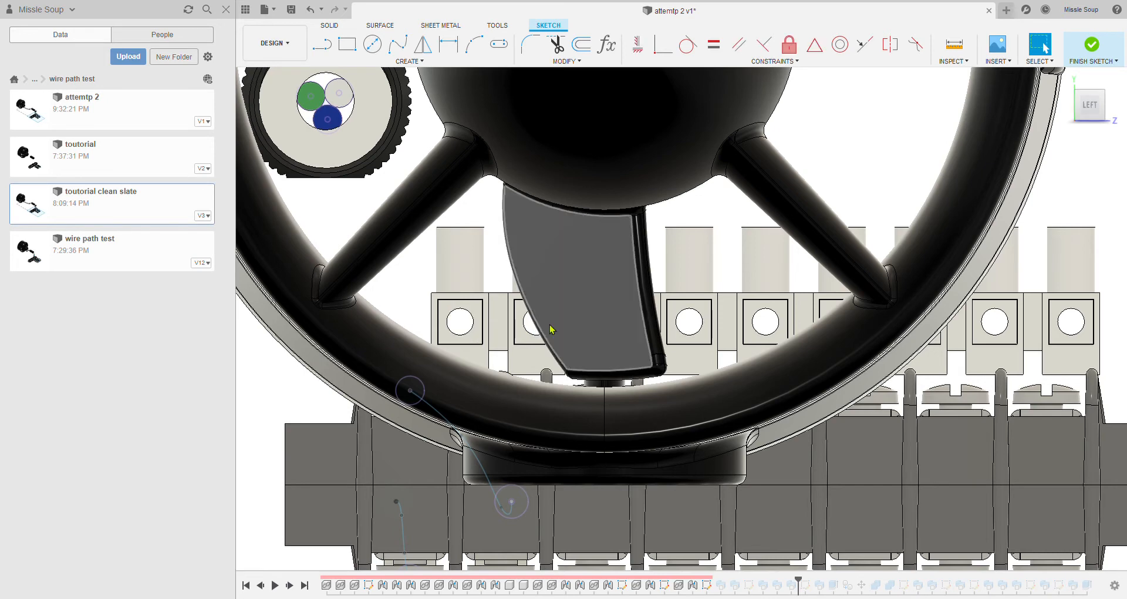
- Delete the three projected wire-end circles inside the cable gland and finish the path sketch
middle_click_drag(551, 329, 604, 317, "shift")
middle_click_drag(604, 317, 124, 341)
scroll(493, 344, "down", 3)
middle_click_drag(503, 335, 234, 331)
middle_click_drag(235, 331, 656, 344, "shift")
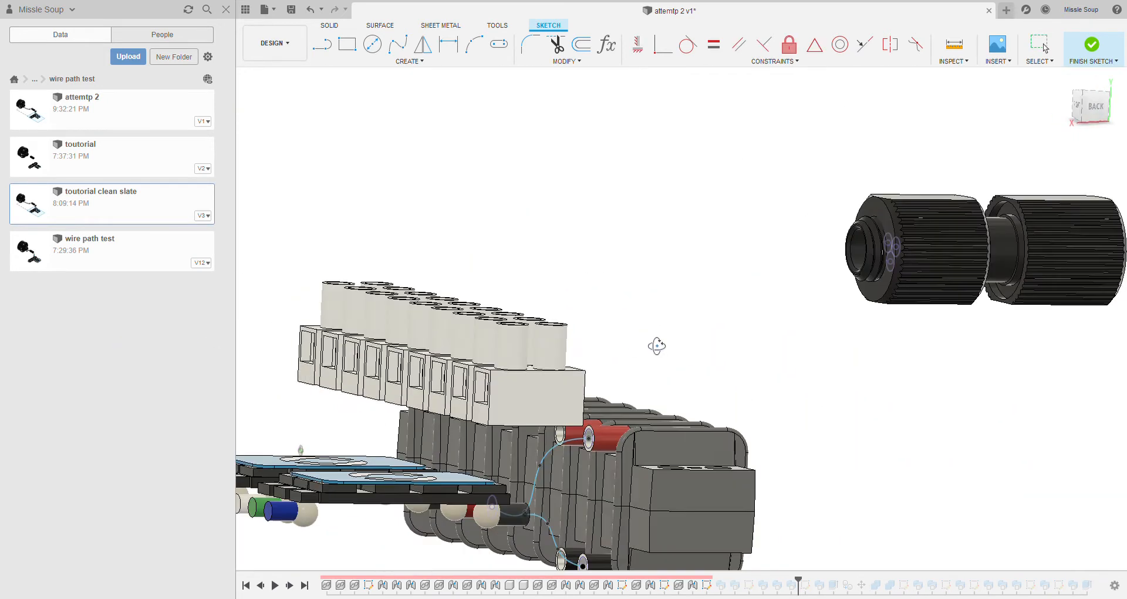
middle_click_drag(822, 320, 710, 327)
scroll(763, 325, "up", 4)
mouse_move(807, 269)
middle_mouse_down("shift")
mouse_move(833, 276)
mouse_move(624, 264)
mouse_move(667, 276)
middle_mouse_up("shift")
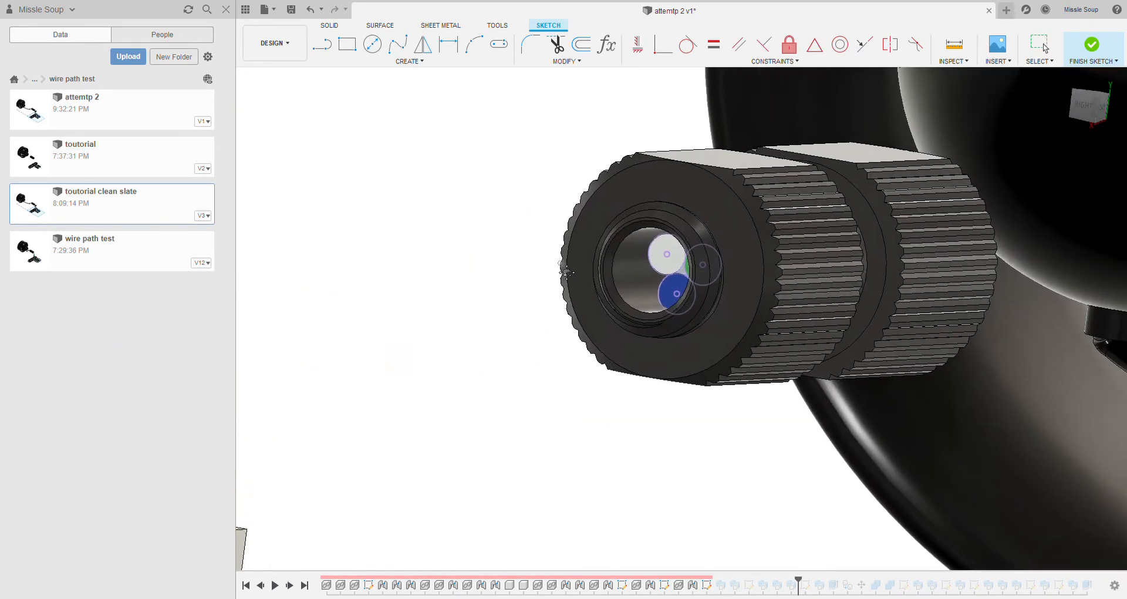
key("Delete")
left_click(669, 275)
key("Delete")
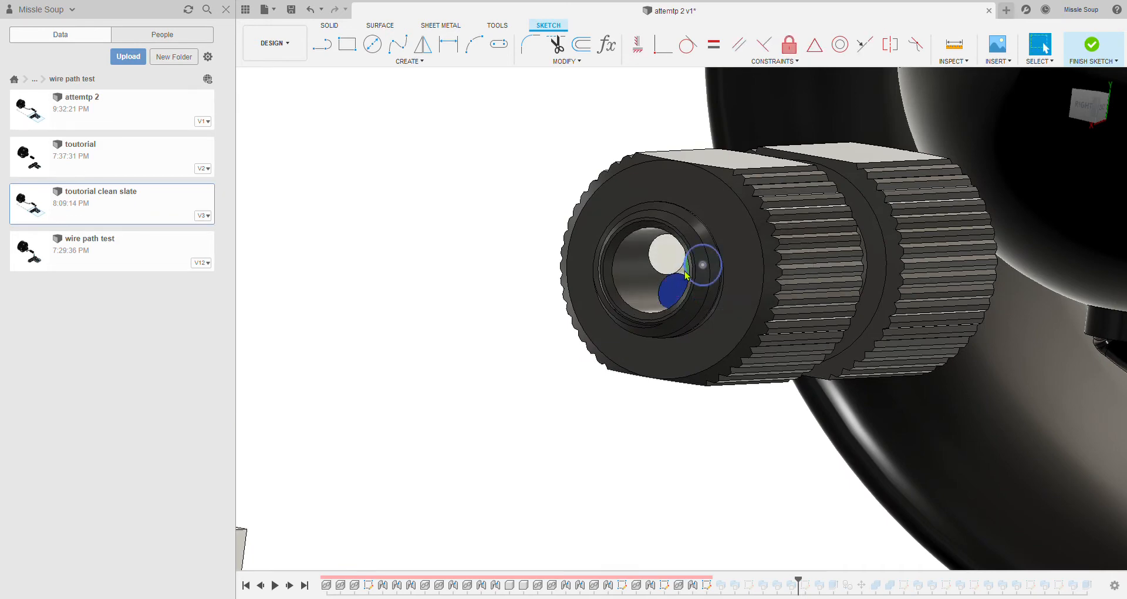
scroll(688, 273, "down", 6)
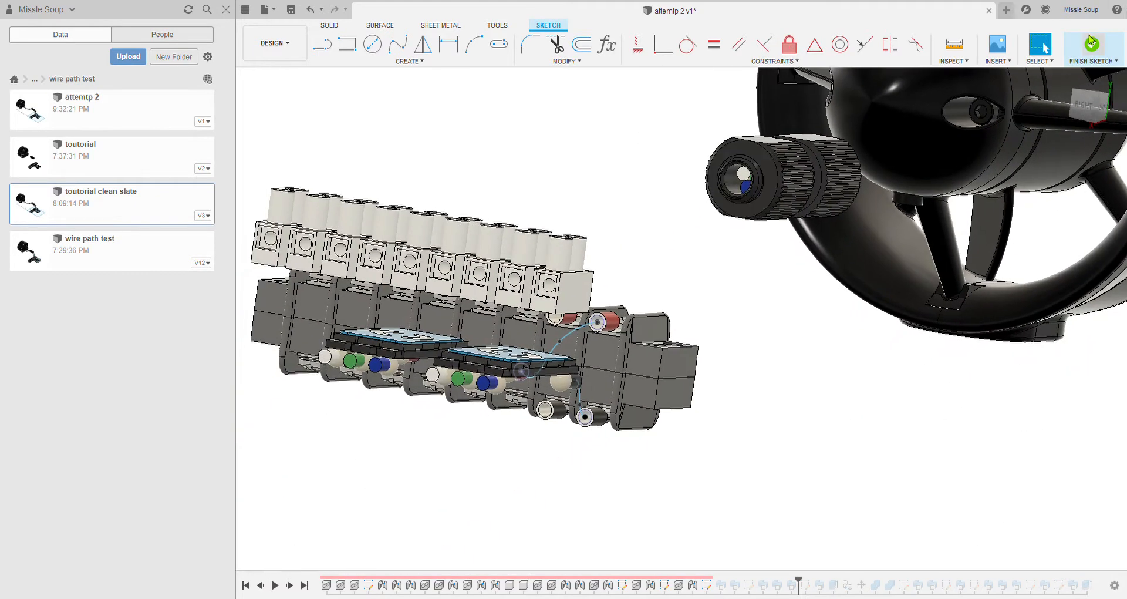
left_click(1090, 40)
- Create a new sketch on the square face around the end terminal's hole on the strip's fan-facing side
middle_click_drag(634, 328, 516, 330, "shift")
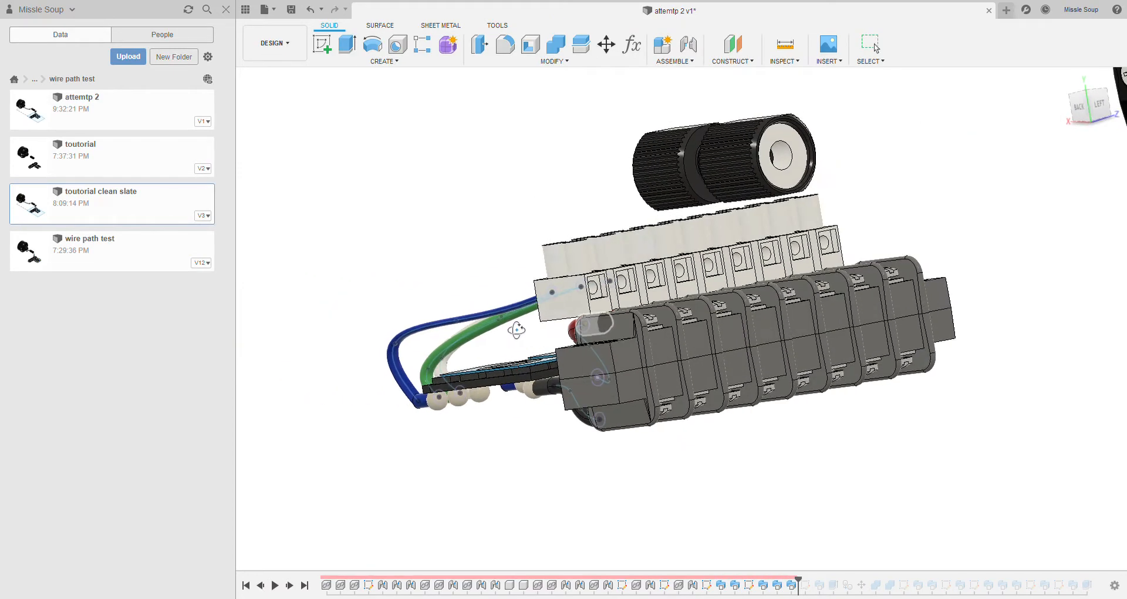
scroll(581, 288, "up", 5)
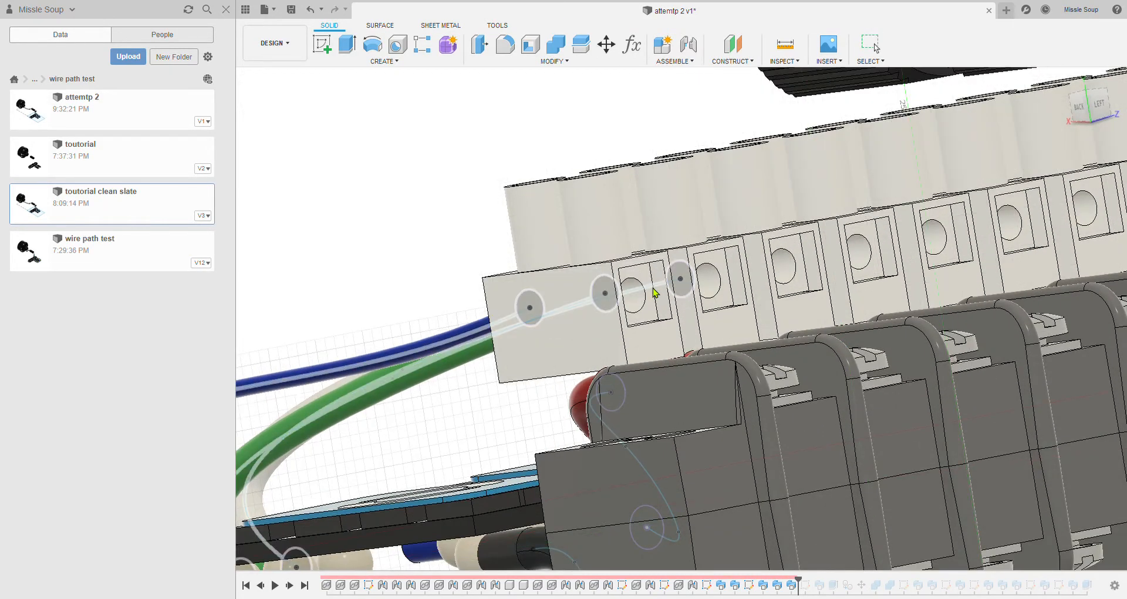
left_click(651, 286)
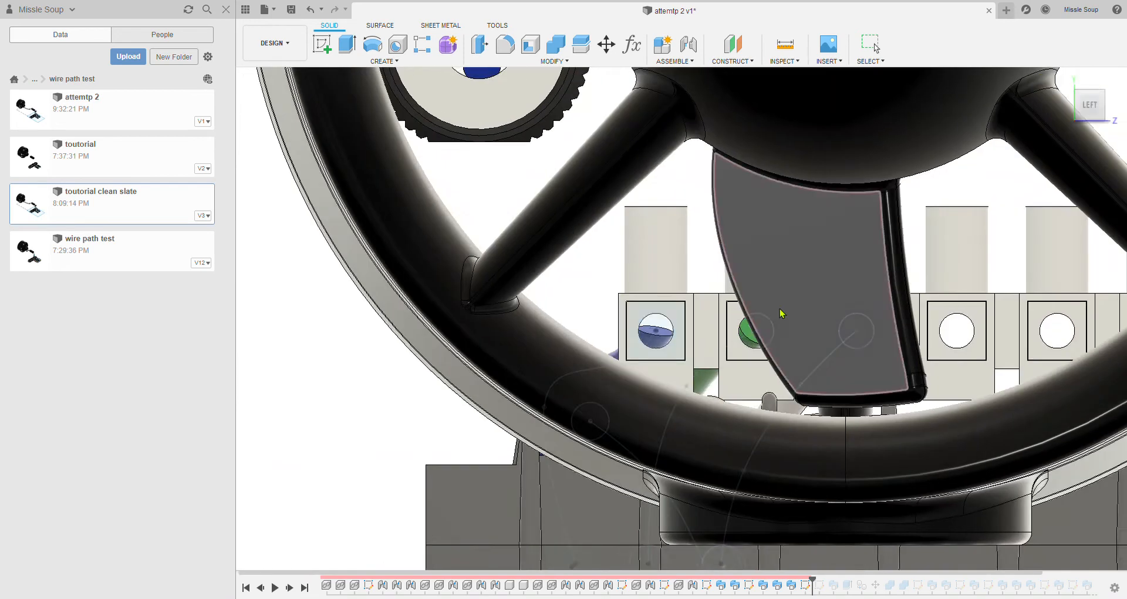
left_click(780, 309)
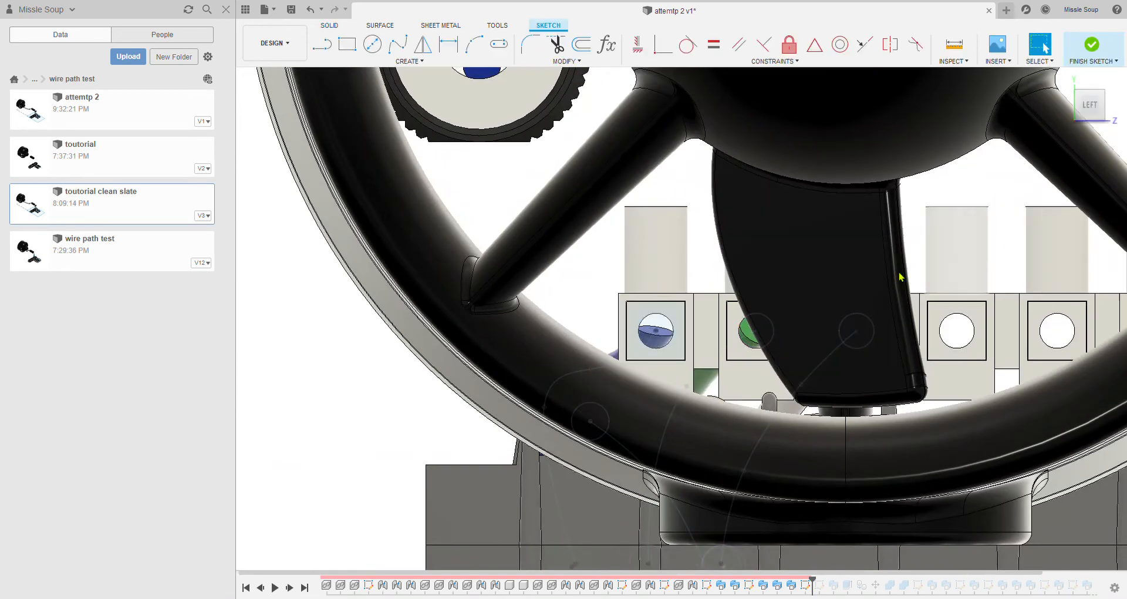
- Hide the fan that covers the terminal strip's holes
middle_click_drag(849, 282, 731, 285)
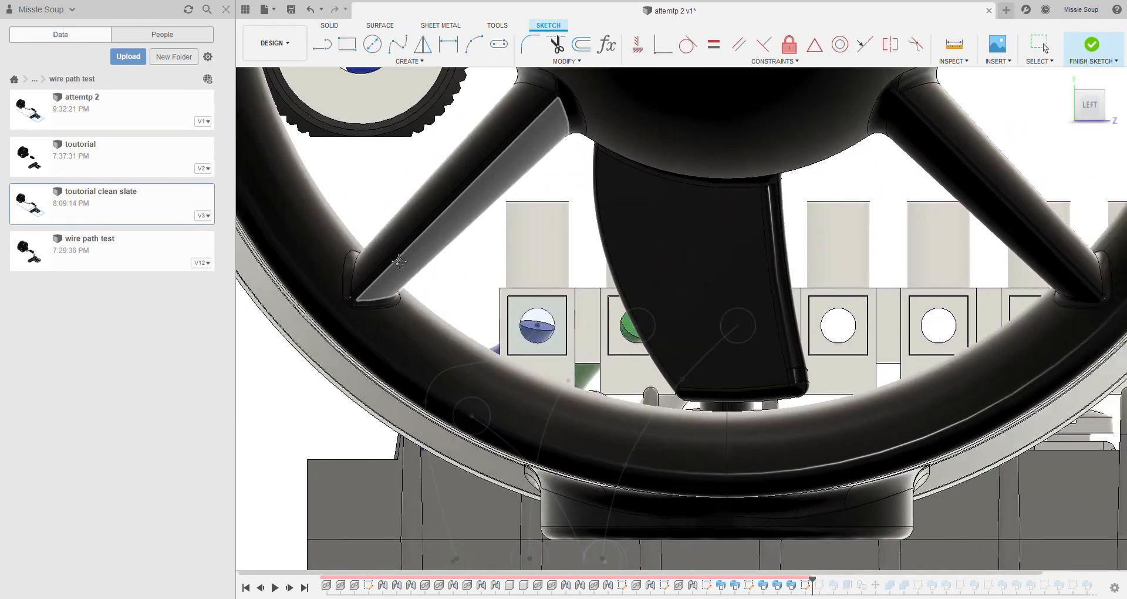
middle_click_drag(399, 261, 336, 248)
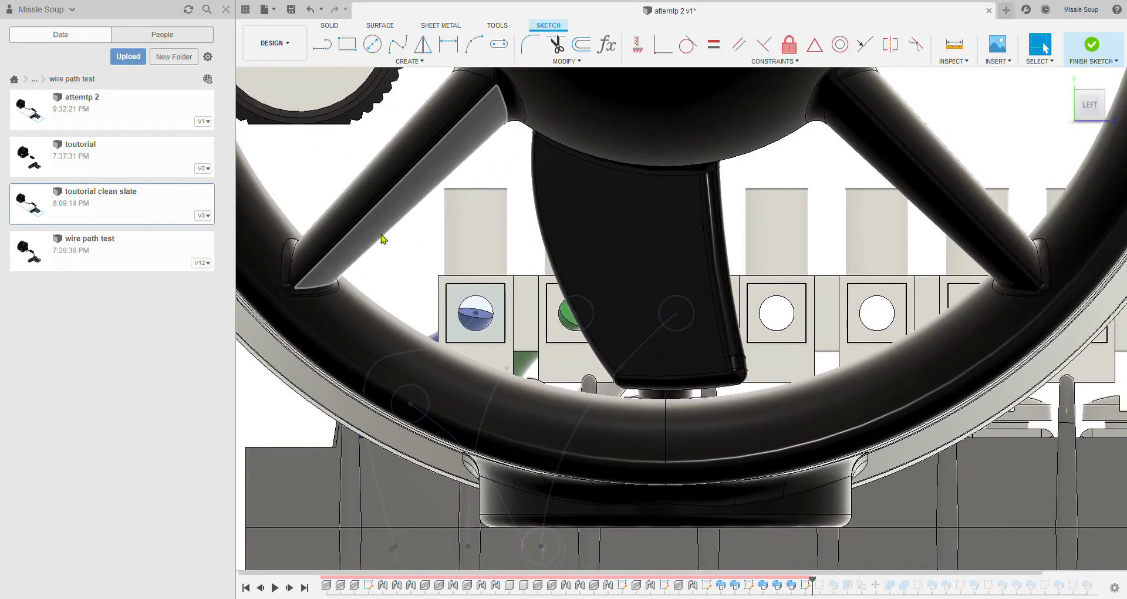
key("v")
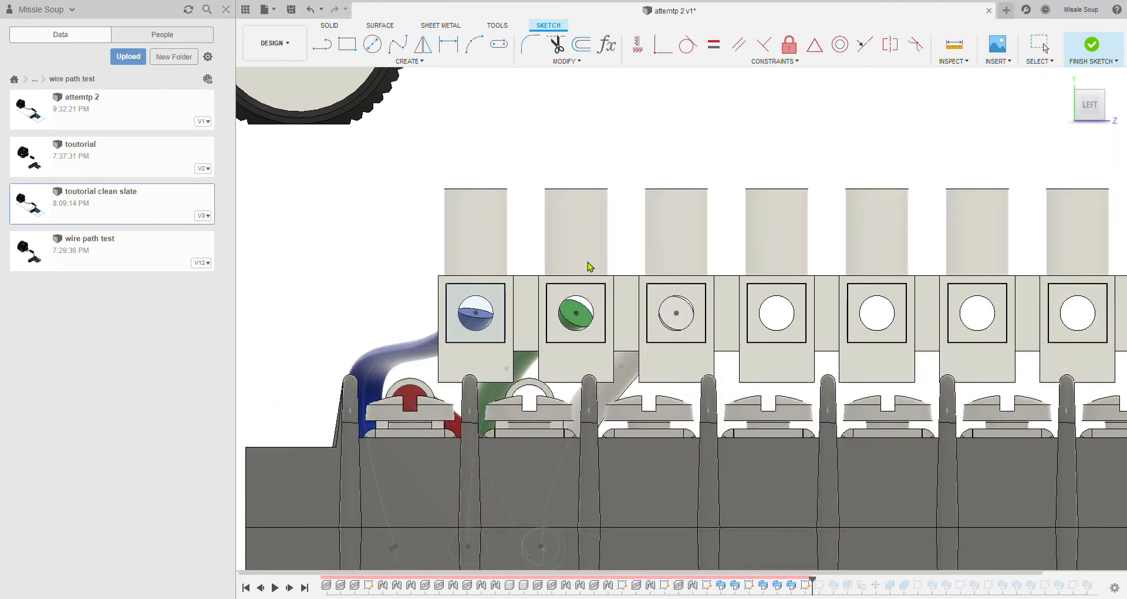
- Project the second and third terminals' square hole faces and the three wire ends in the cable gland into the sketch
left_click(597, 302)
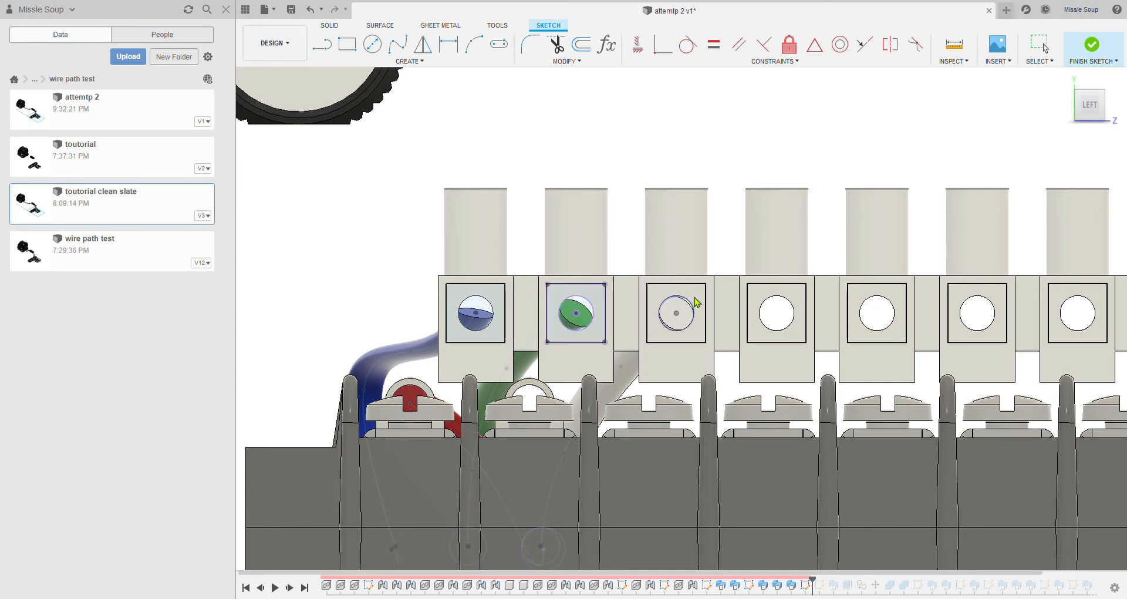
left_click(699, 298)
scroll(702, 298, "down", 3)
mouse_move(712, 302)
middle_mouse_down("shift")
mouse_move(860, 319)
mouse_move(120, 346)
middle_mouse_up("shift")
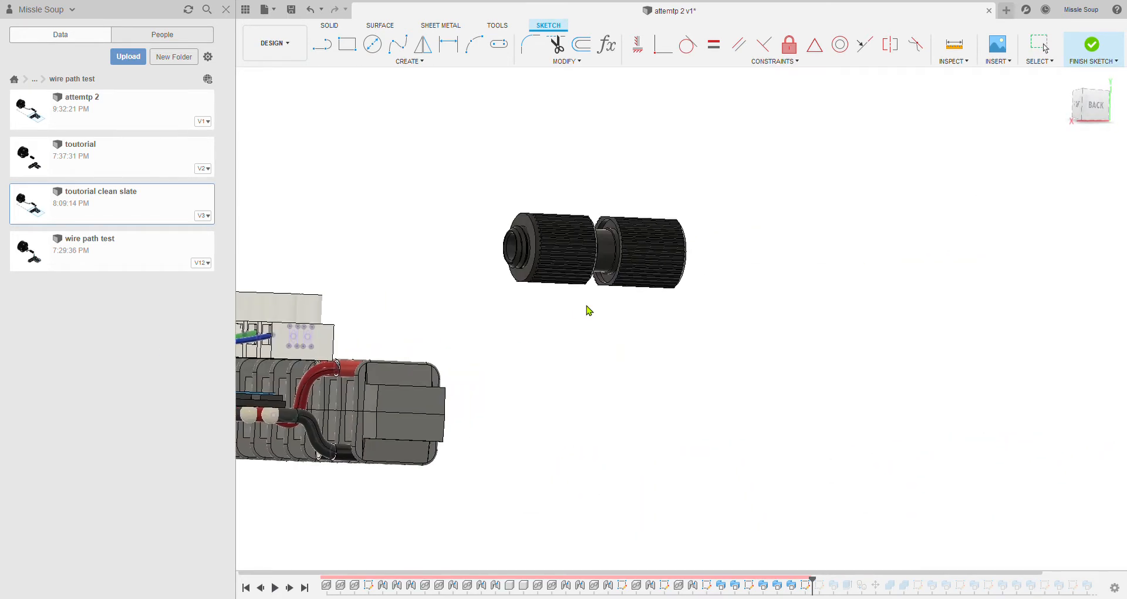
middle_click_drag(589, 310, 840, 278, "shift")
scroll(599, 284, "up", 5)
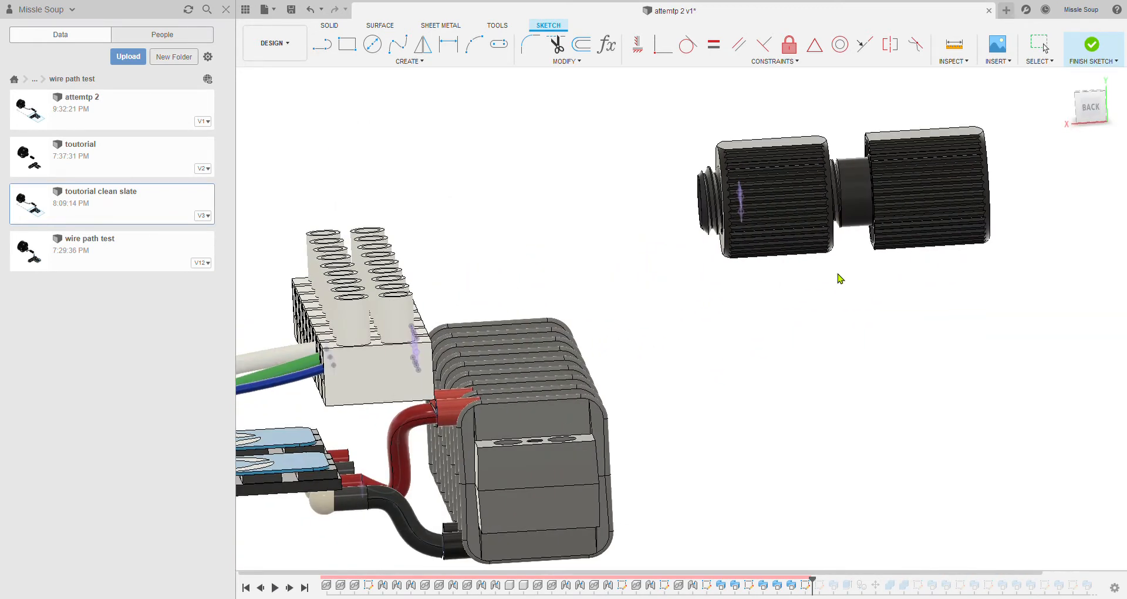
- Draw two curved fit point splines, one from the end terminal's hole centre toward the cable gland and one rising from the second terminal's
middle_click_drag(706, 295, 789, 321)
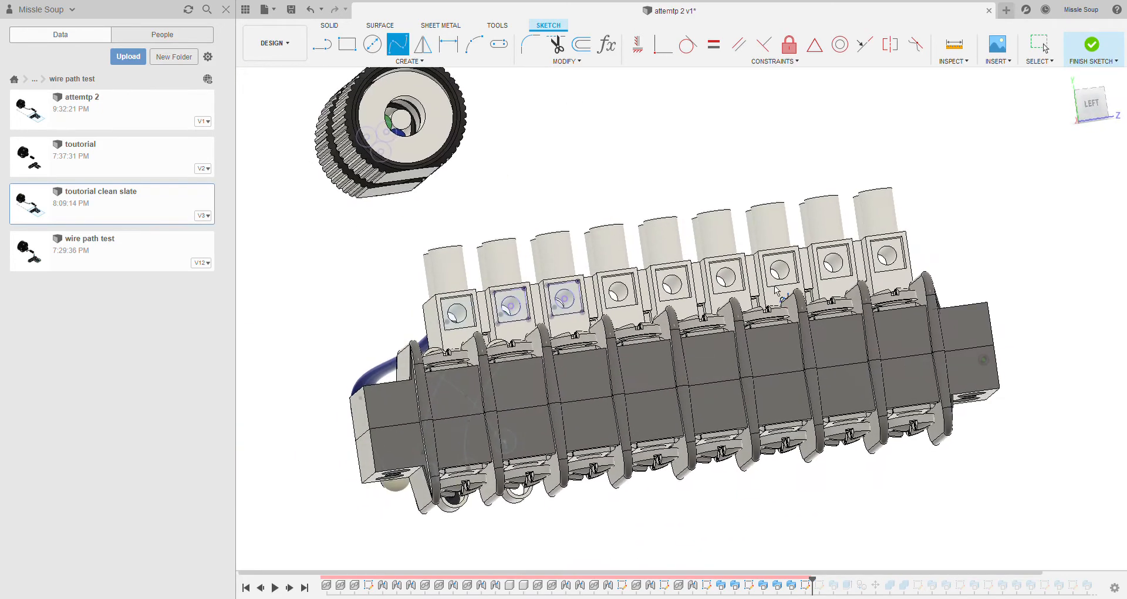
left_click(1102, 111)
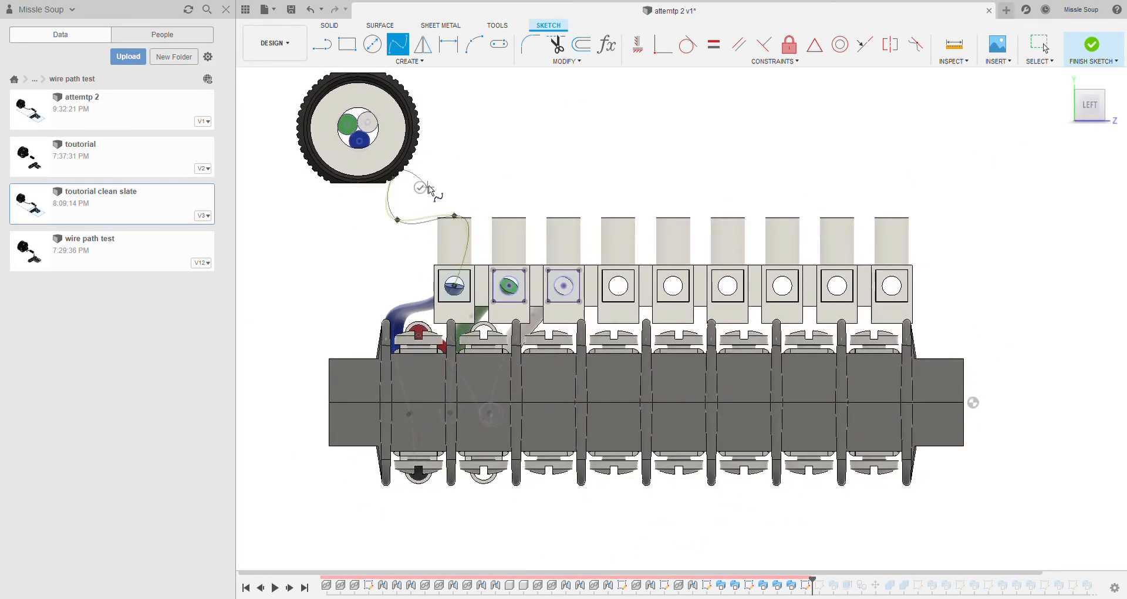
left_click(427, 192)
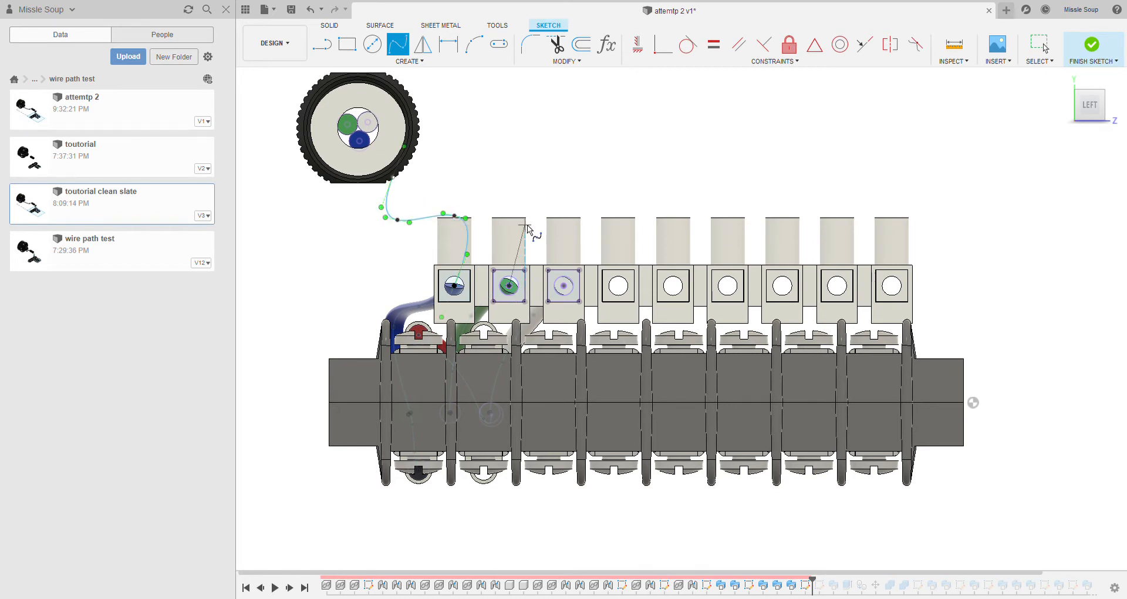
left_click(460, 190)
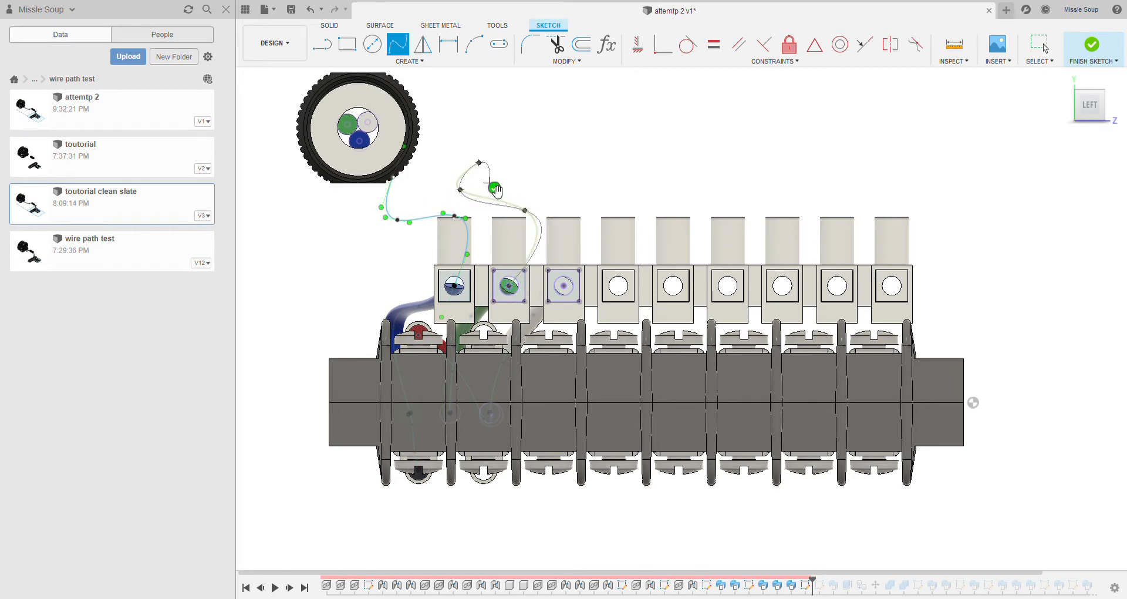
left_click(495, 188)
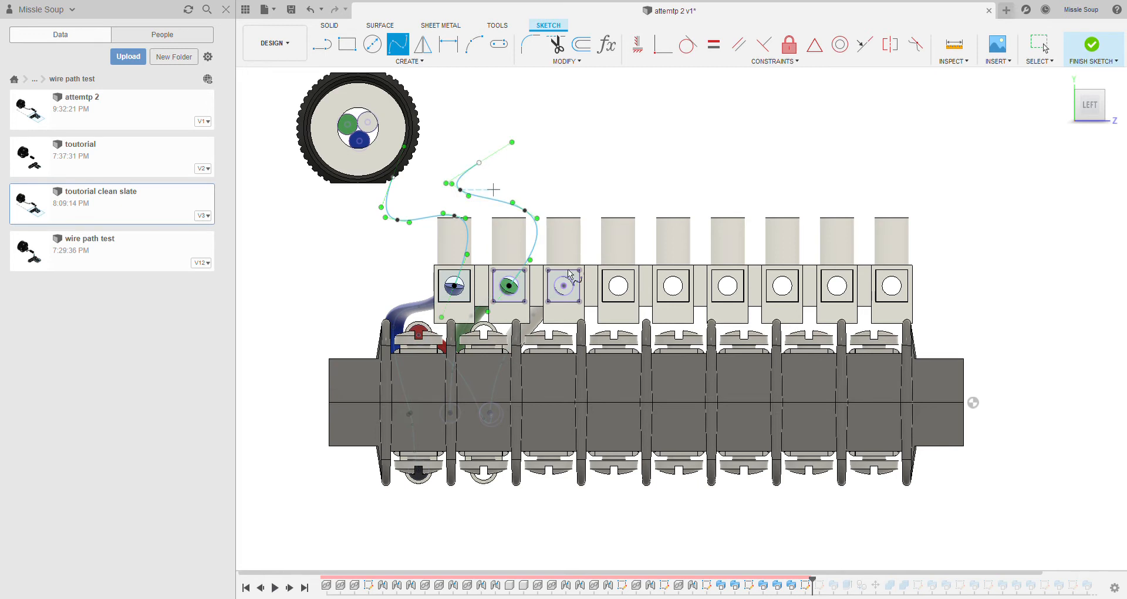
- Draw a curved fit point spline with three further points from the third terminal's hole centre to above the strip
scroll(572, 285, "up", 5)
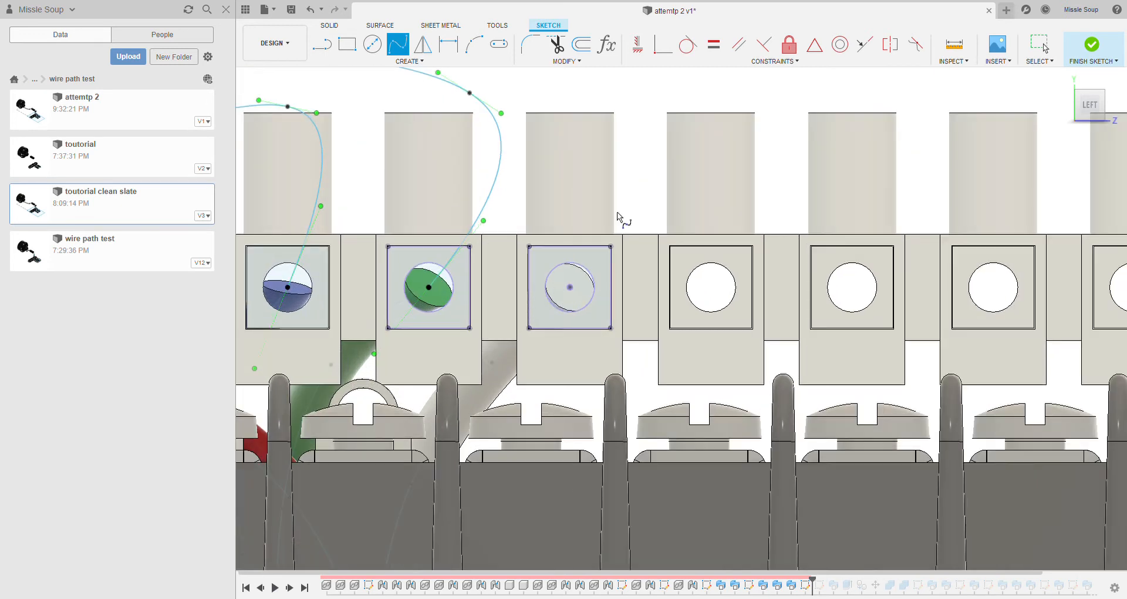
key("Escape")
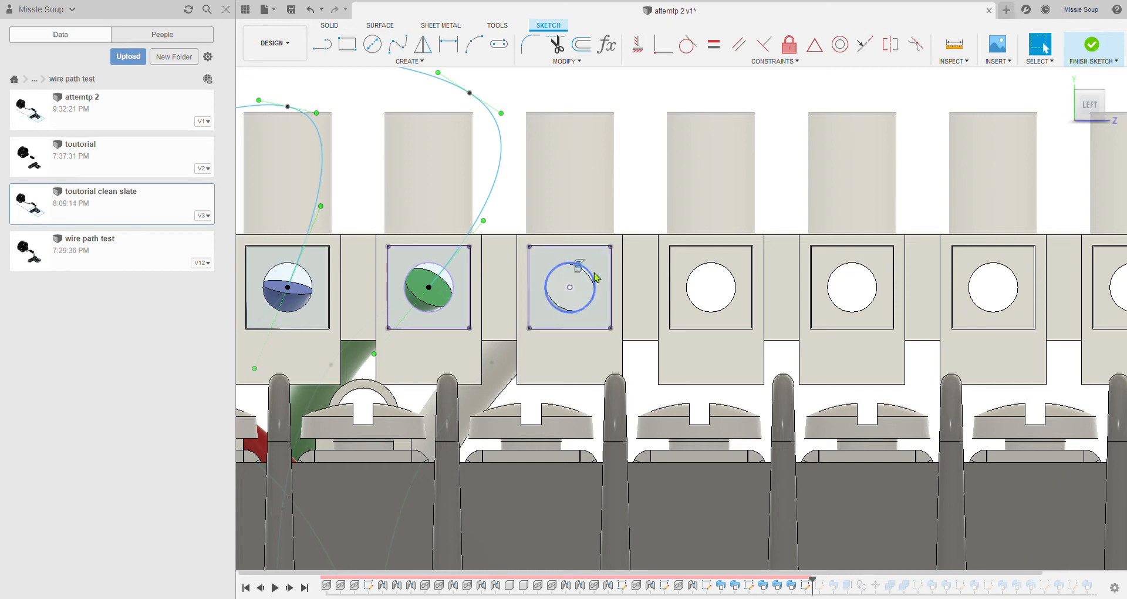
key("Return")
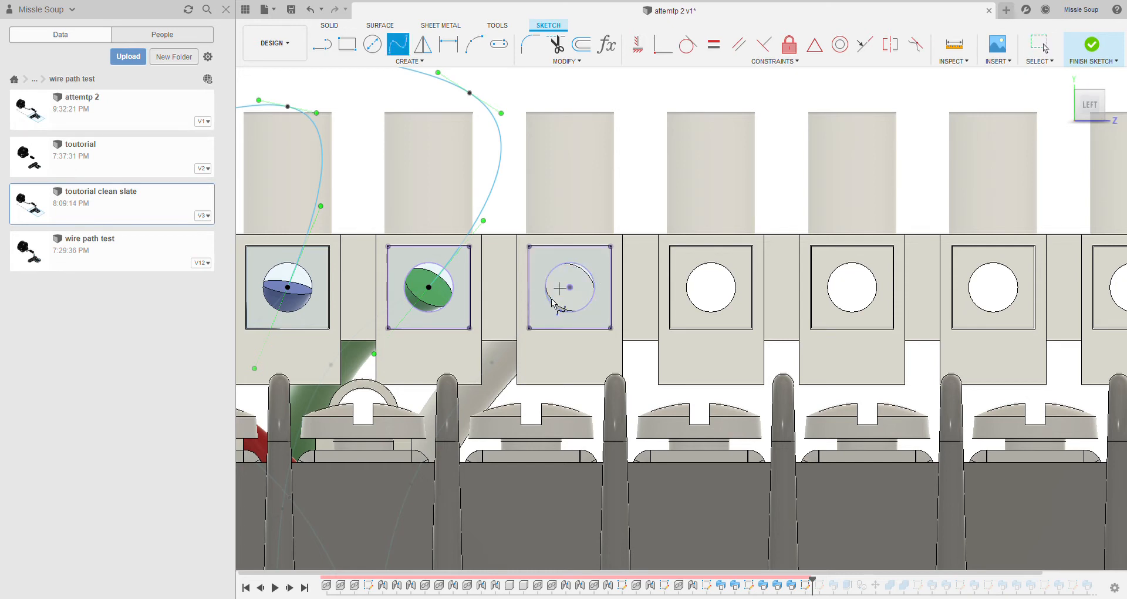
left_click(577, 96)
middle_click_drag(576, 96, 766, 265)
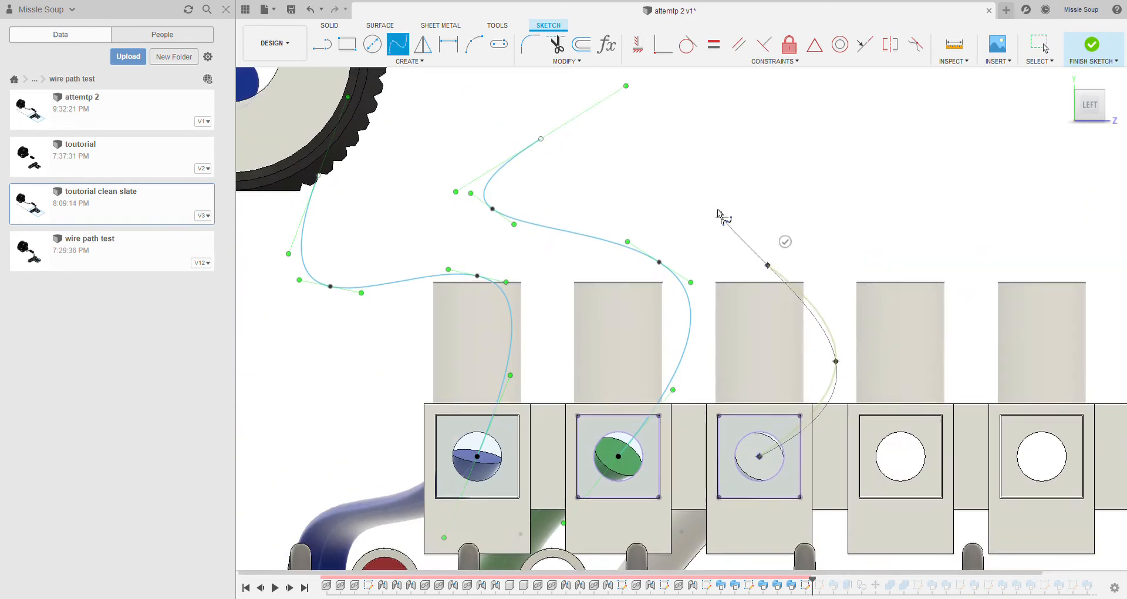
left_click(778, 187)
left_click(800, 208)
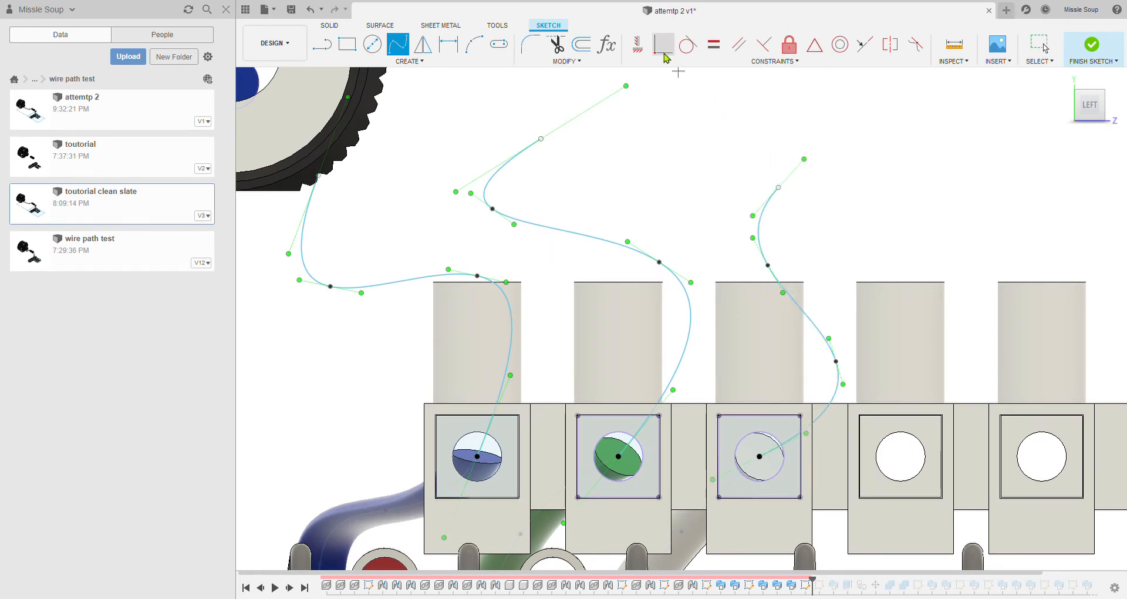
- Make the end terminal spline's free end coincident with the centre of the blue wire end in the cable gland
left_click(666, 56)
scroll(666, 132, "down", 6)
middle_click_drag(669, 144, 869, 203, "shift")
middle_click_drag(692, 209, 282, 199)
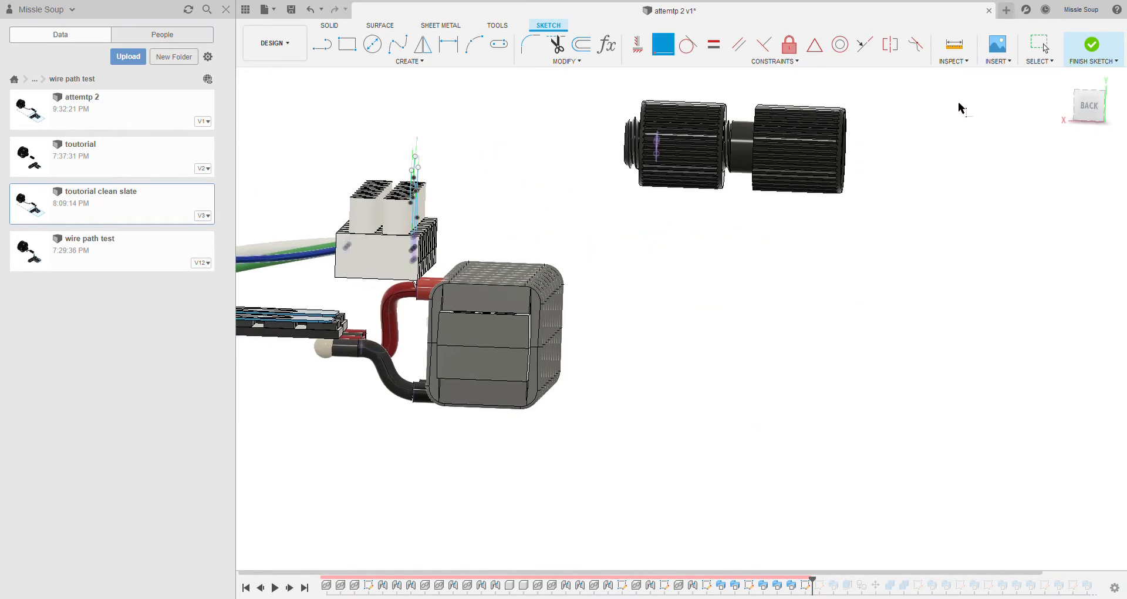
left_click(1086, 107)
middle_click_drag(444, 170, 480, 187, "shift")
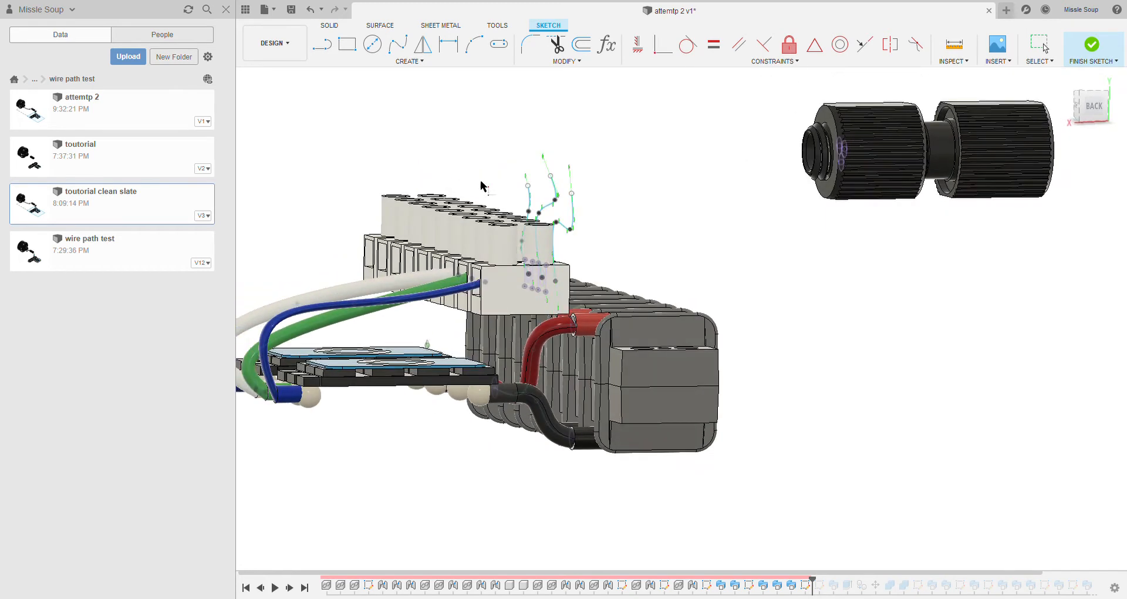
middle_click_drag(685, 204, 841, 273, "shift")
scroll(704, 255, "down", 2)
scroll(845, 229, "up", 5)
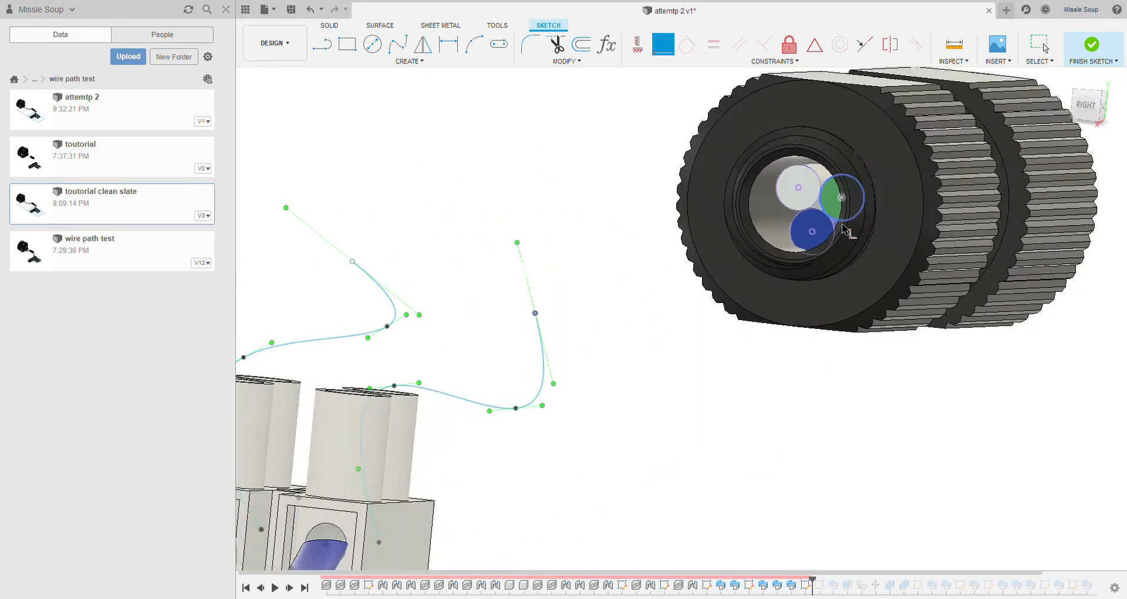
left_click(813, 231)
- Make the other two splines' free ends coincident with the centres of the green and white wire ends in the cable gland
scroll(683, 284, "down", 3)
middle_click_drag(688, 284, 715, 277)
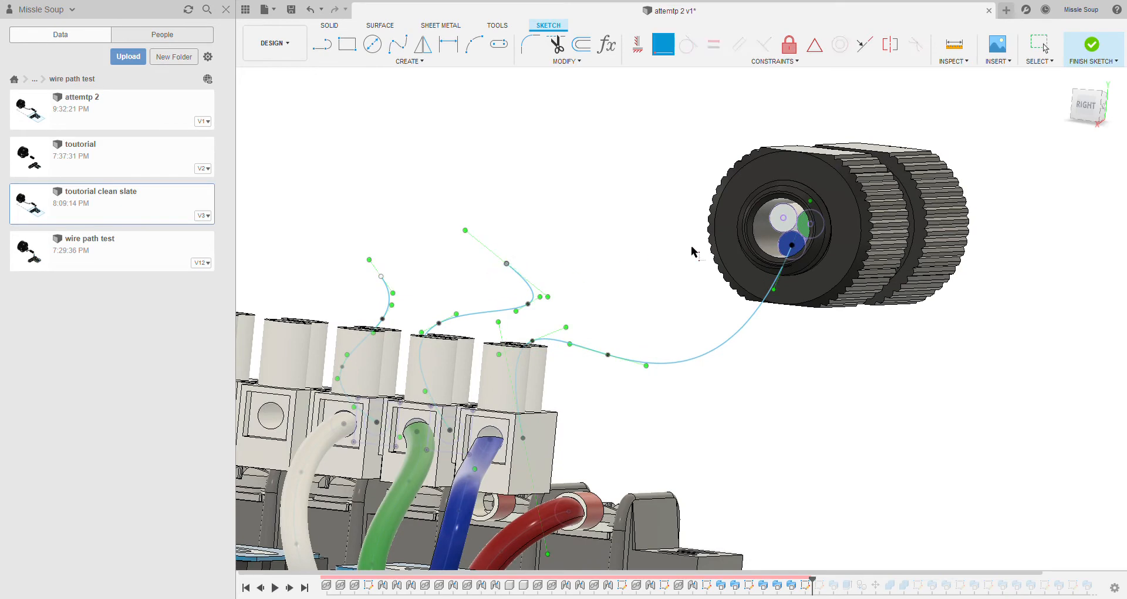
left_click(811, 225)
middle_click_drag(783, 240, 923, 202)
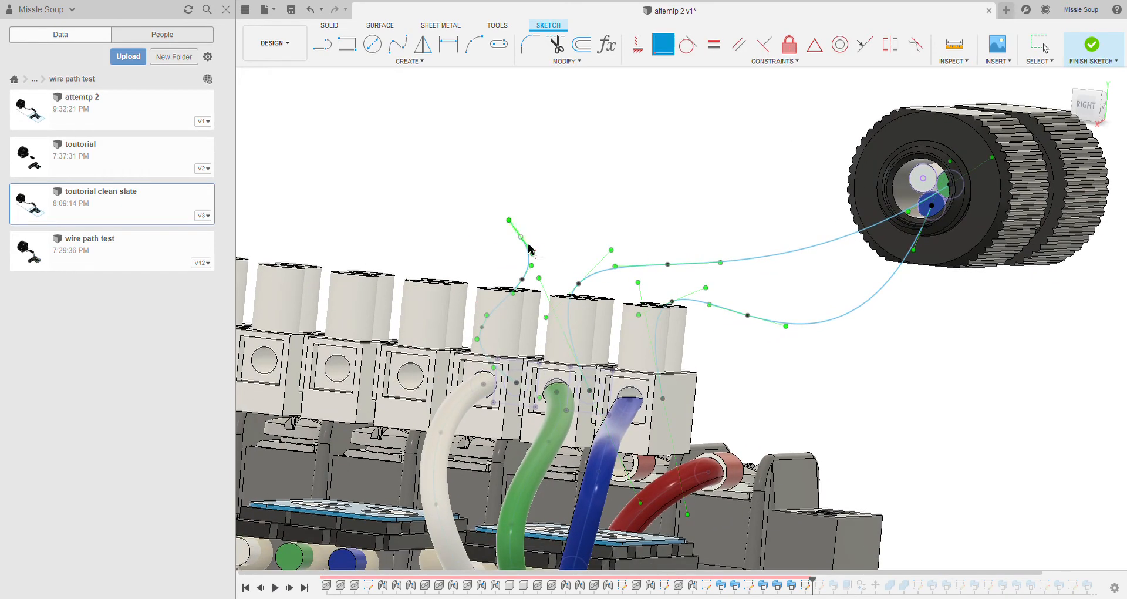
left_click(923, 178)
middle_click_drag(763, 258, 675, 327, "shift")
scroll(659, 342, "down", 2)
middle_click_drag(637, 358, 540, 302, "shift")
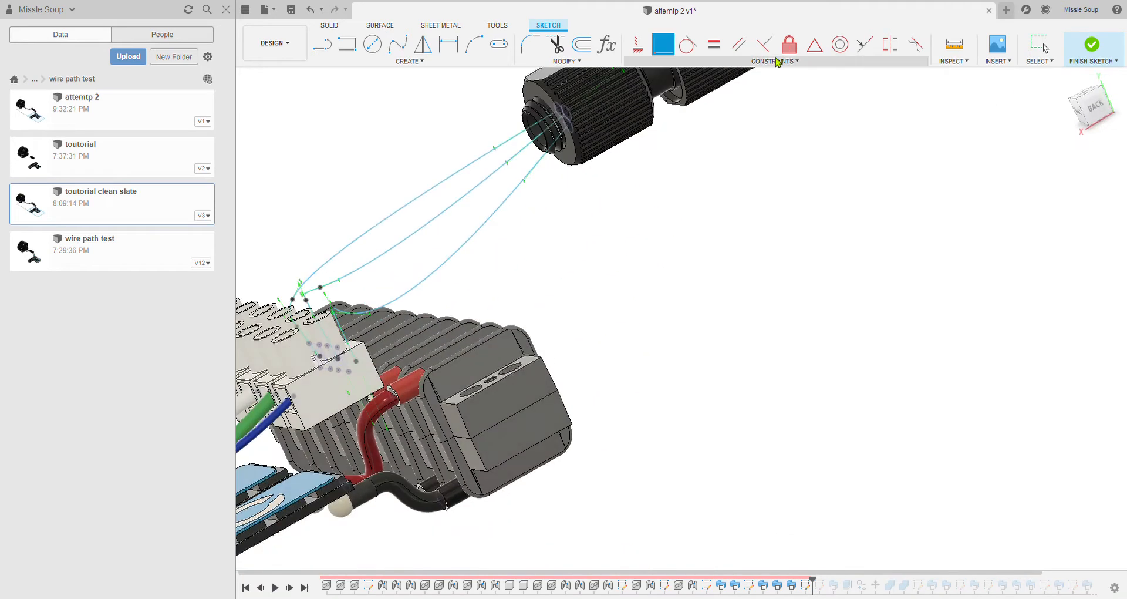
- Pull the intermediate fit points of two splines out from the terminal strip toward the cable gland, shaping each path as an S-curve
left_click(1096, 119)
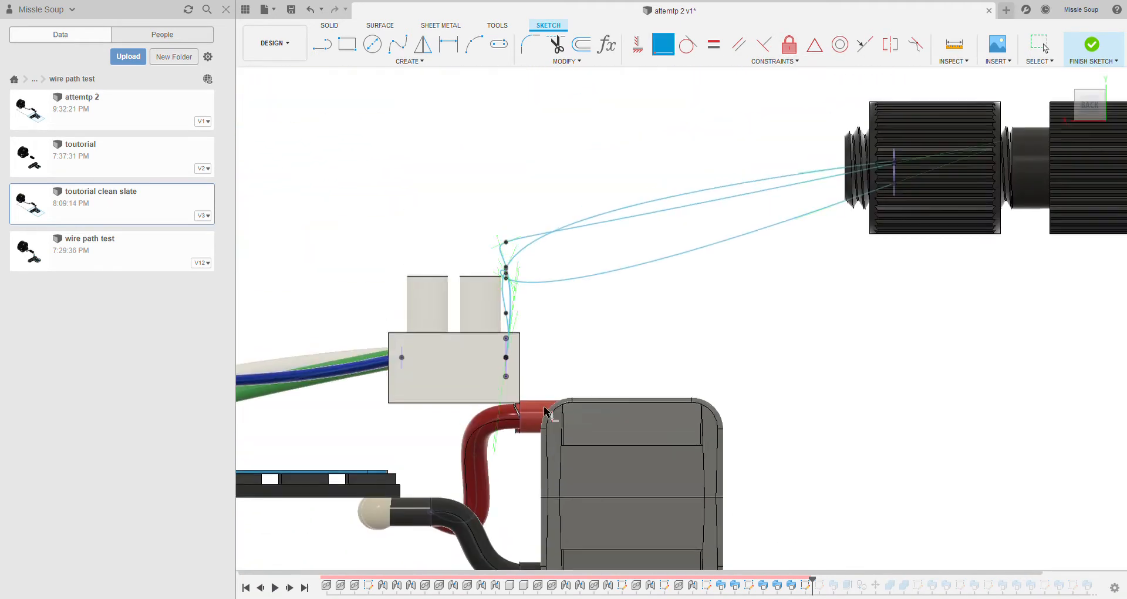
left_click_drag(506, 242, 665, 242)
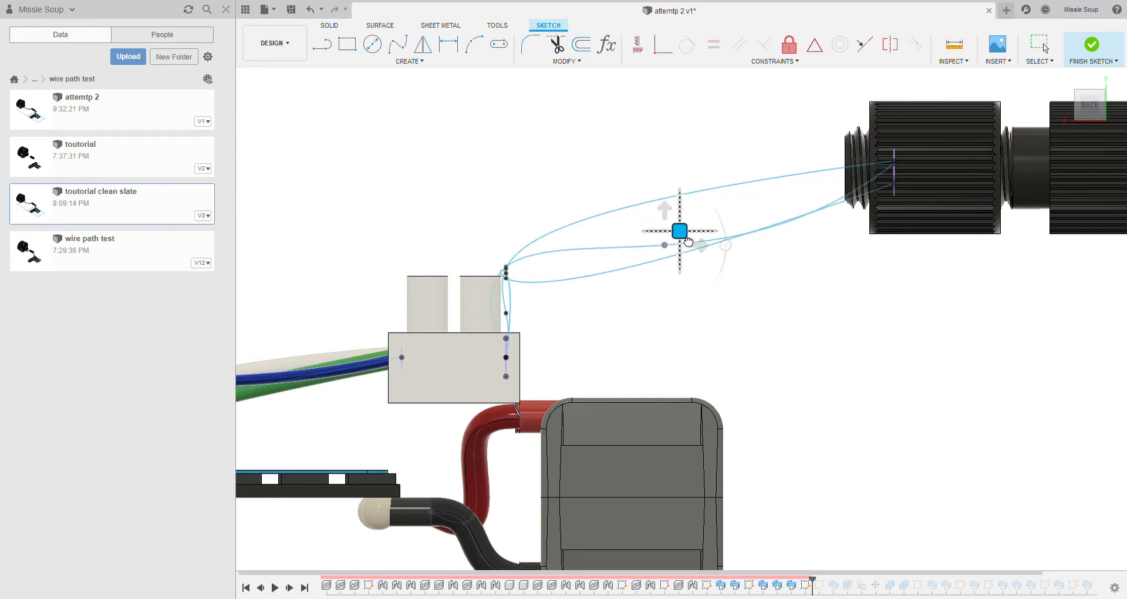
left_click(507, 268)
left_click_drag(520, 251, 590, 258)
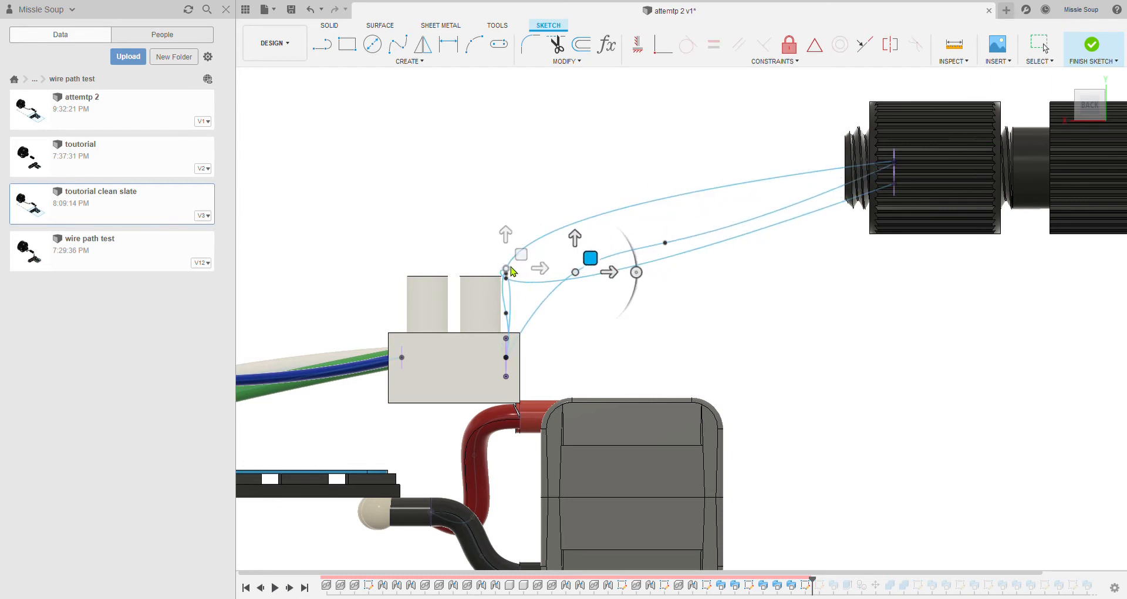
left_click(507, 268)
left_click_drag(520, 254, 668, 222)
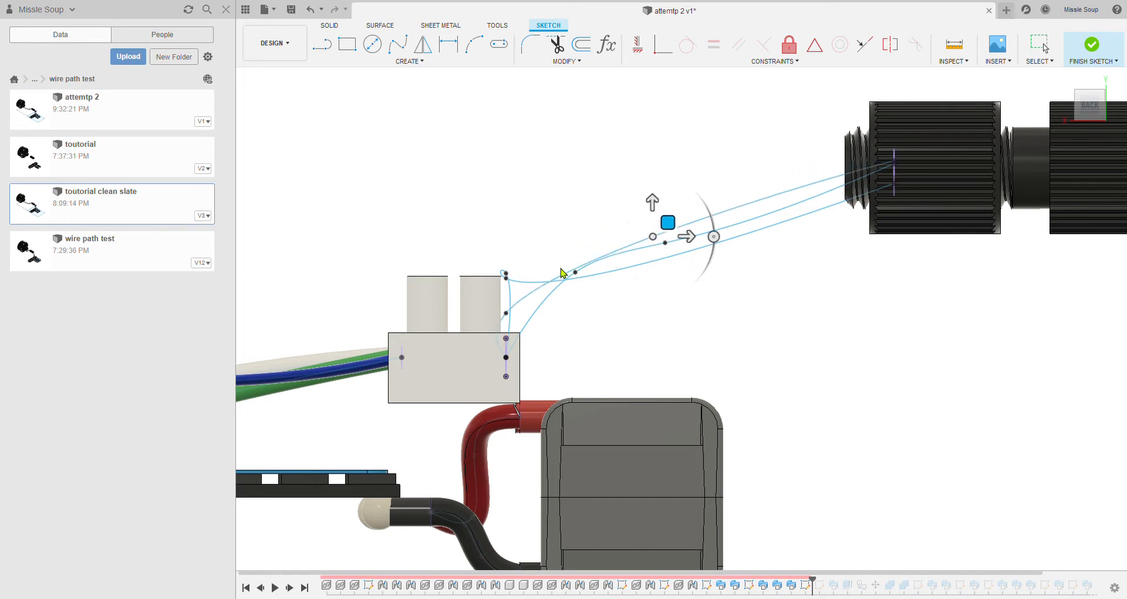
left_click(506, 313)
left_click_drag(521, 298, 630, 310)
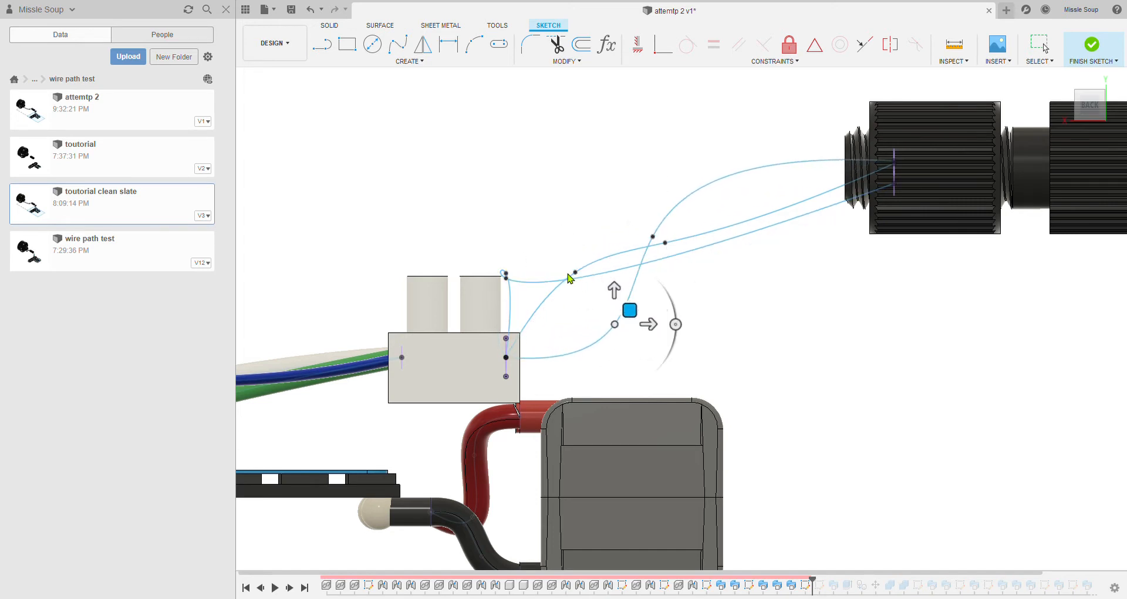
left_click(575, 272)
left_click_drag(591, 259, 635, 322)
- Move the remaining spline's two intermediate fit points toward the cable gland so its S-curve follows the other two
left_click(507, 279)
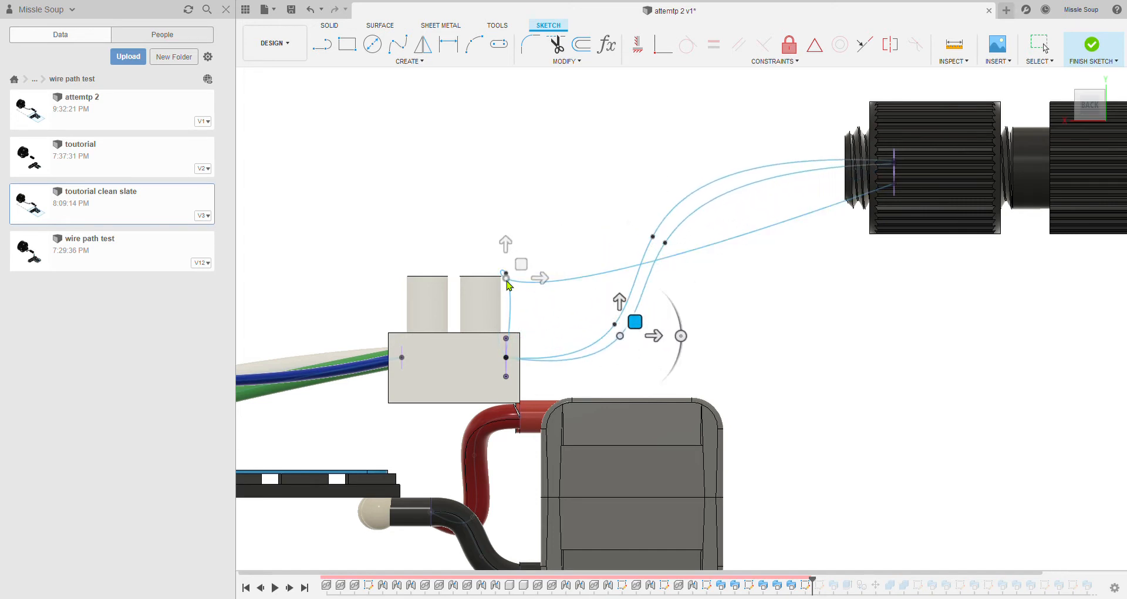
left_click_drag(531, 271, 695, 231)
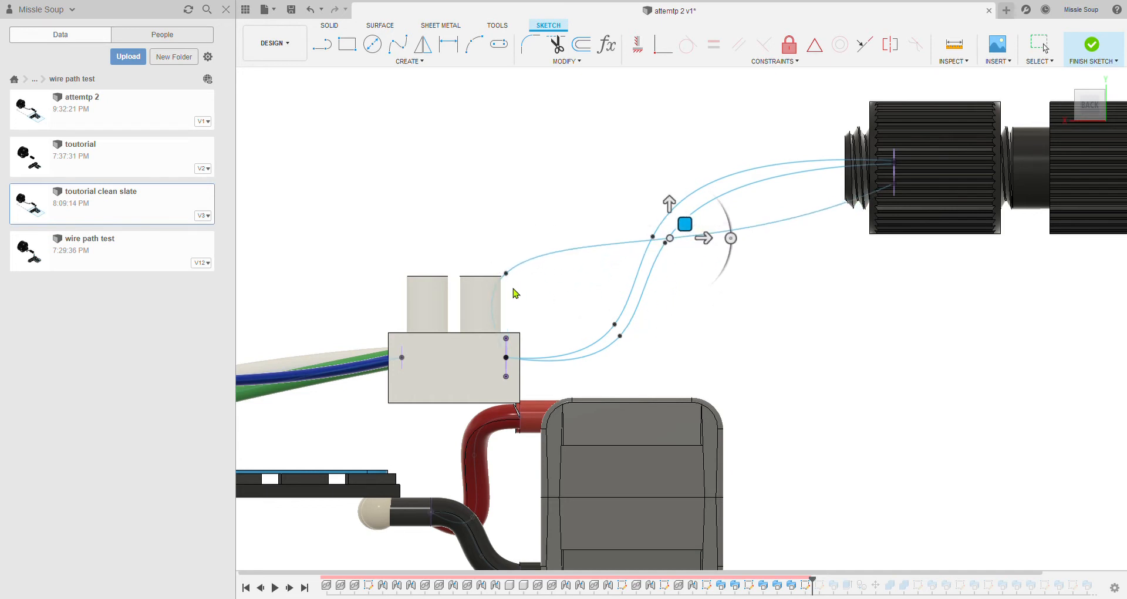
left_click(507, 274)
left_click_drag(522, 262, 642, 330)
scroll(642, 330, "down", 2)
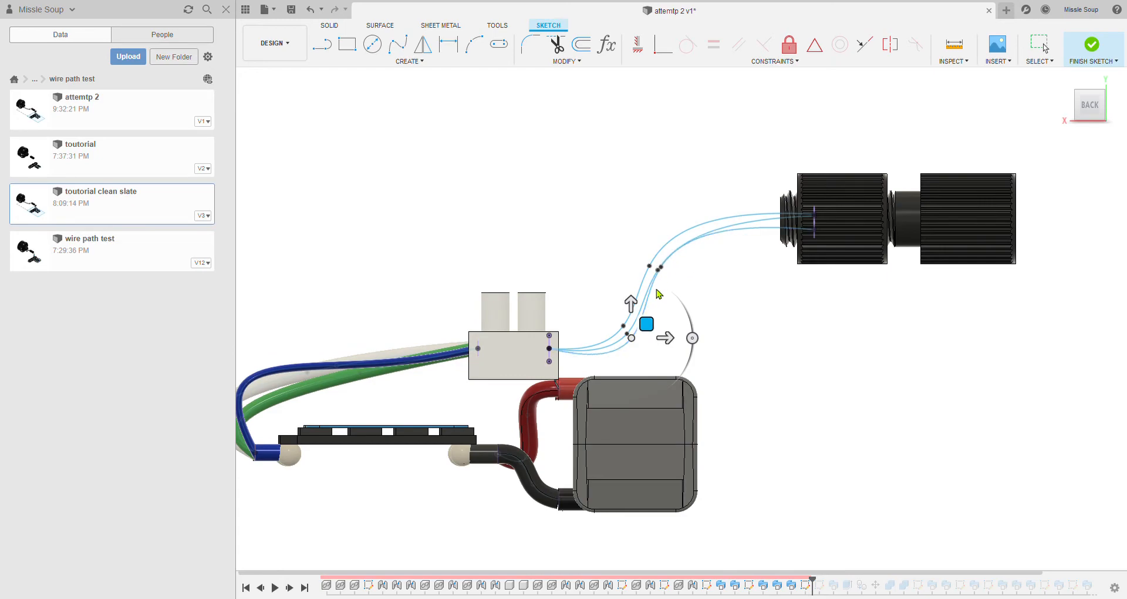
- Shift the splines' fit points sideways above the screw terminal block so the paths bend toward the cable gland
middle_click_drag(640, 348, 657, 287, "shift")
left_click(1106, 105)
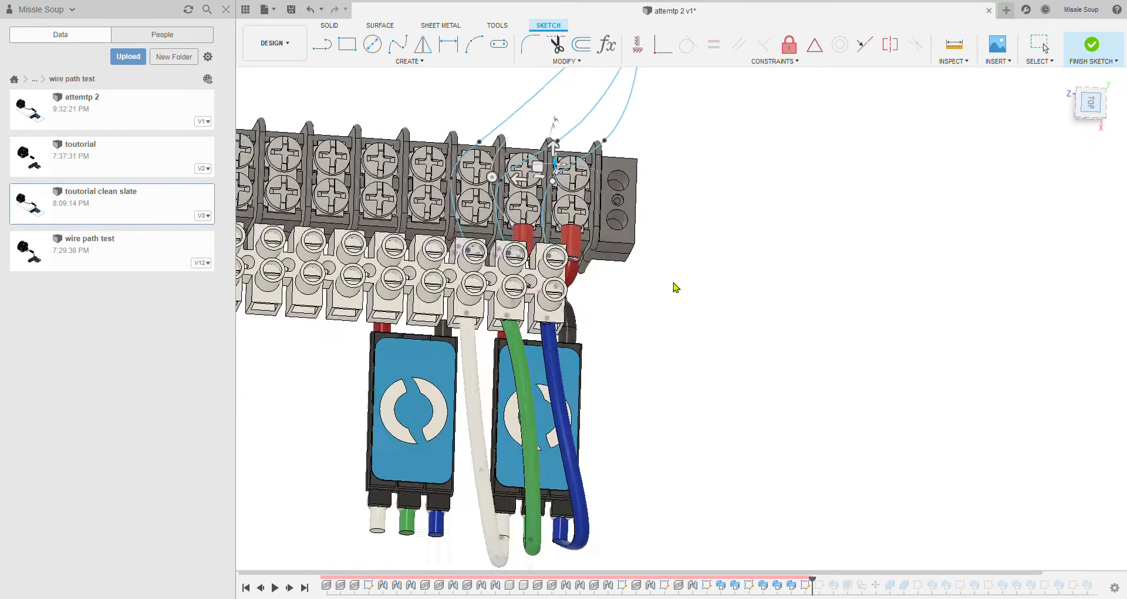
left_click_drag(492, 282, 566, 268)
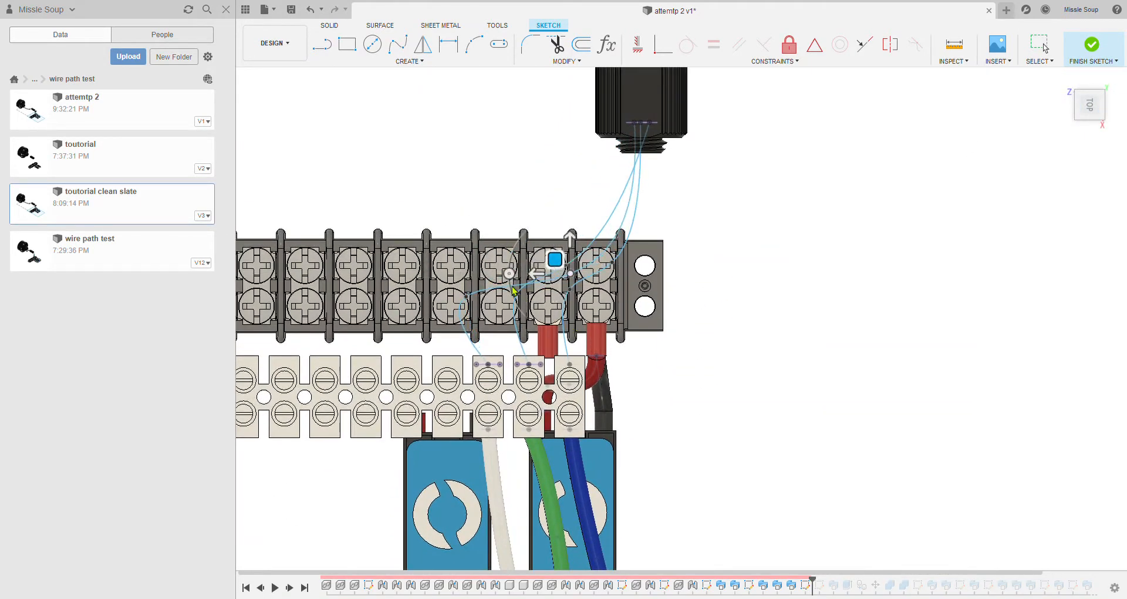
left_click_drag(469, 299, 515, 289)
scroll(520, 300, "up", 5)
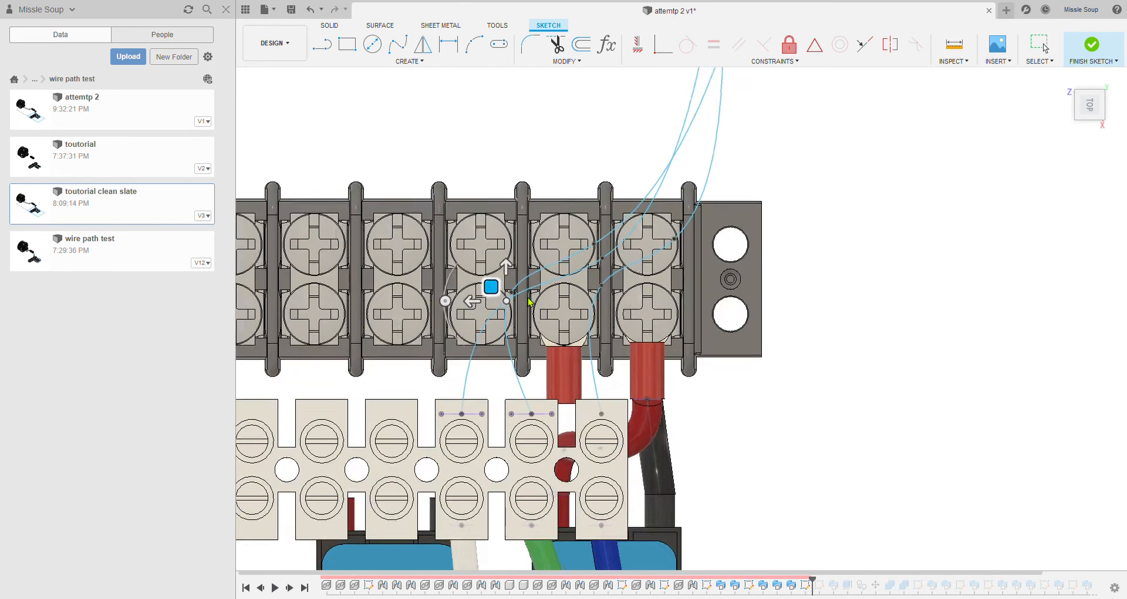
- Try shifting the lower fit points further toward the end terminal, and undo those moves
left_click_drag(498, 291, 531, 288)
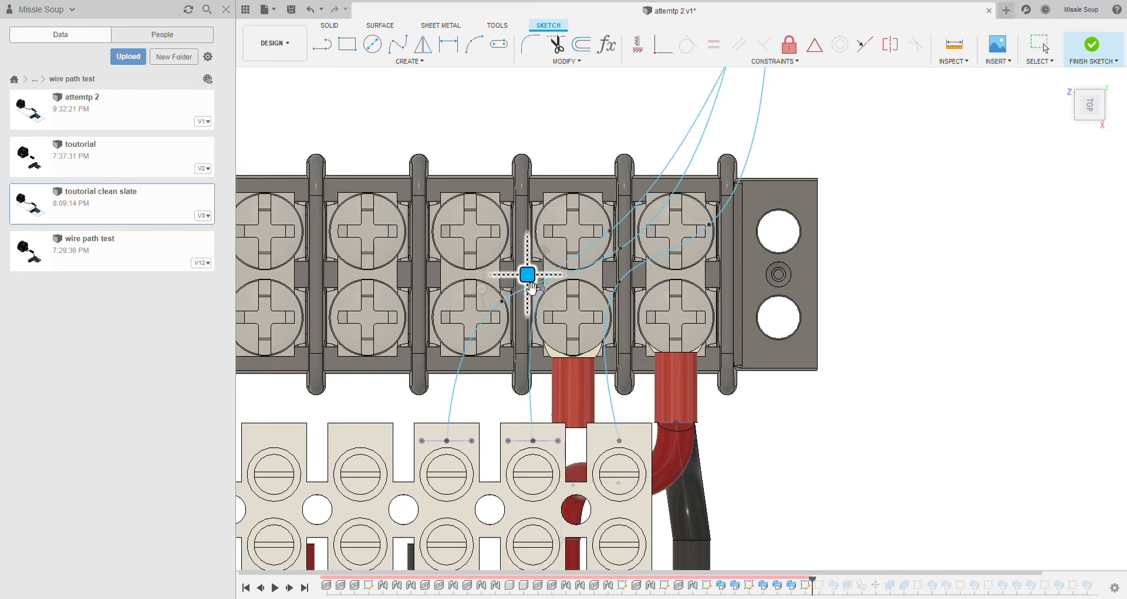
scroll(642, 281, "down", 5)
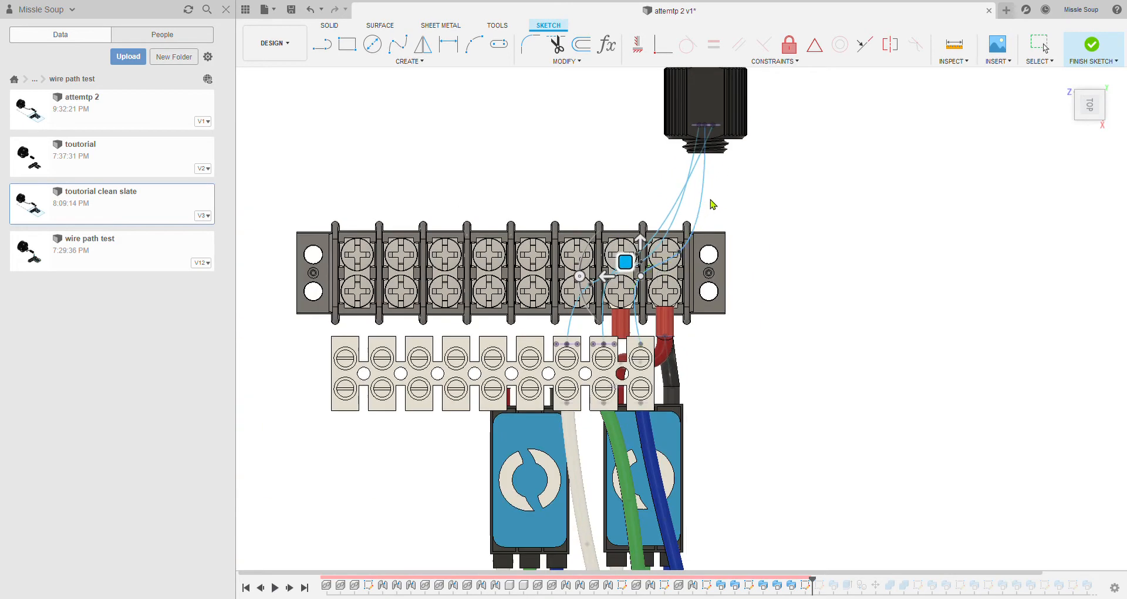
mouse_move(710, 201)
middle_mouse_down("shift")
mouse_move(688, 213)
mouse_move(694, 204)
middle_mouse_up("shift")
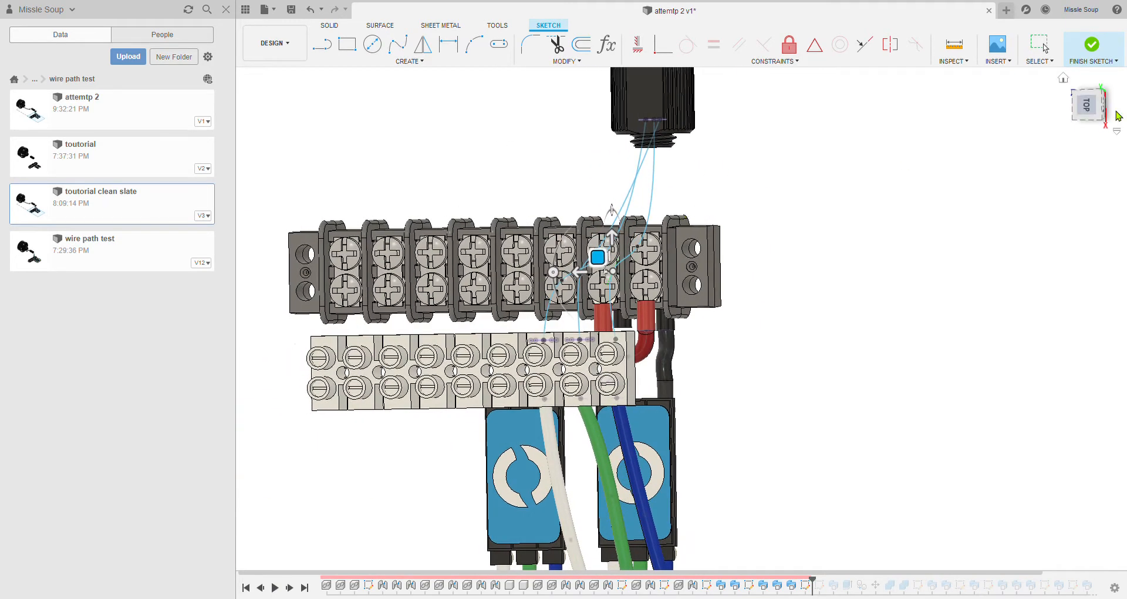
left_click(1089, 115)
scroll(625, 287, "up", 2)
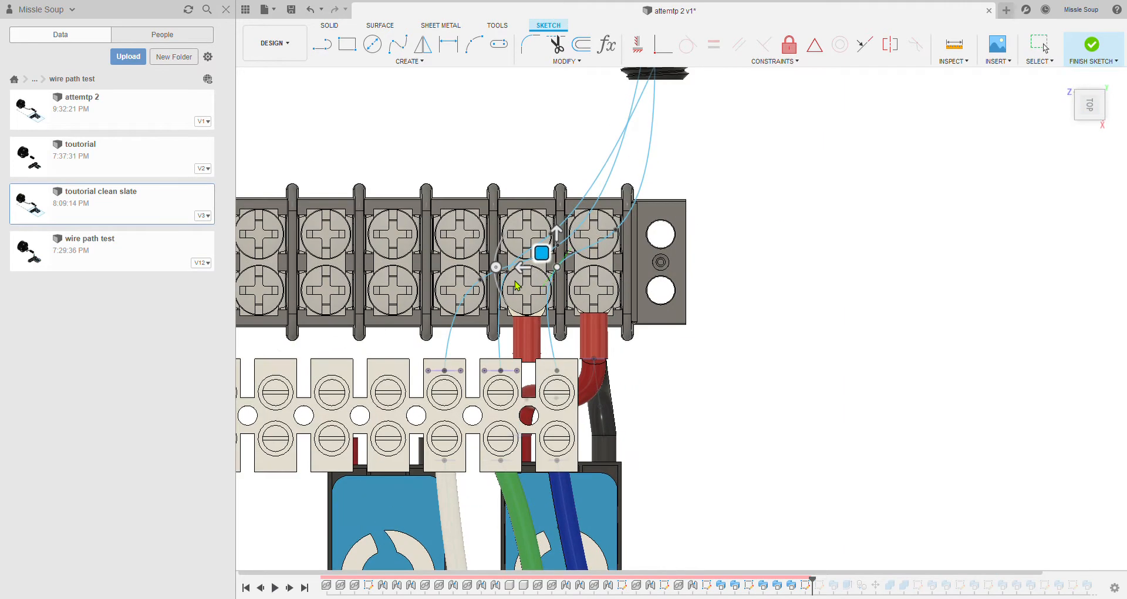
left_click_drag(541, 252, 515, 260)
key("ctrl+z")
key("ctrl+z")
key("ctrl+z")
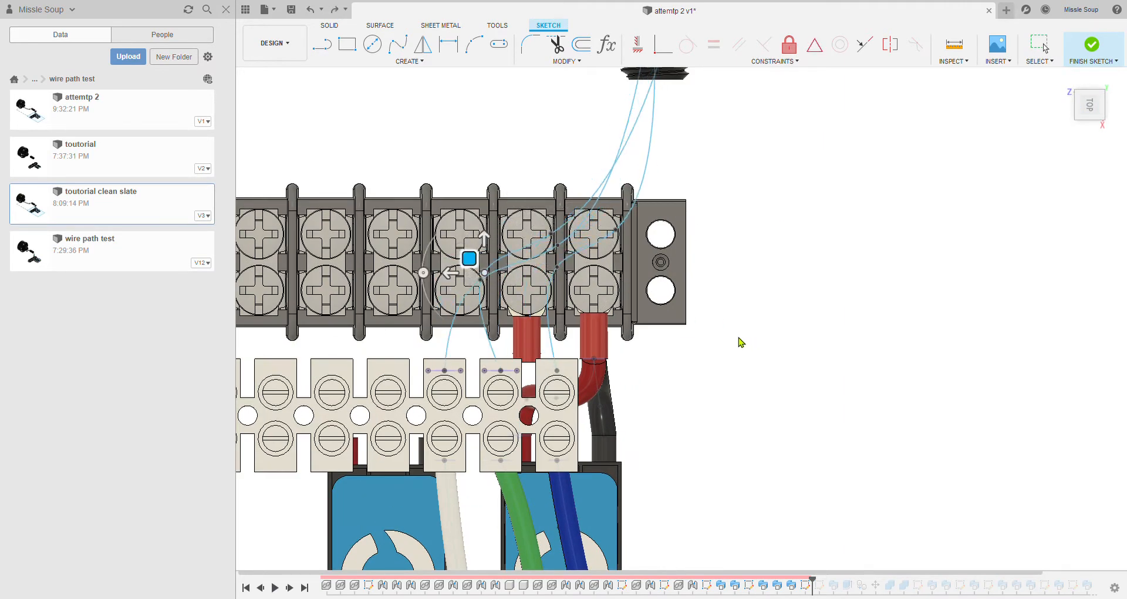
- Reposition the second and third terminals' spline fit points in plan so the paths converge smoothly into the cable gland, and finish the sketch
left_click(481, 280)
left_click_drag(465, 264, 492, 263)
left_click(486, 273)
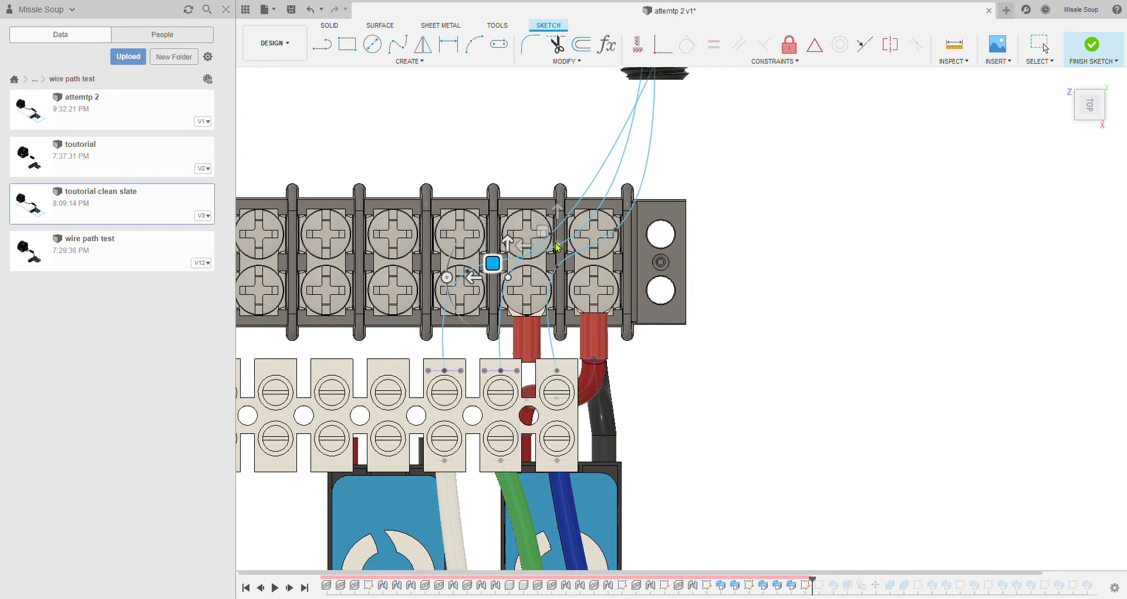
key("ctrl+y")
key("ctrl+y")
key("ctrl+y")
key("ctrl+y")
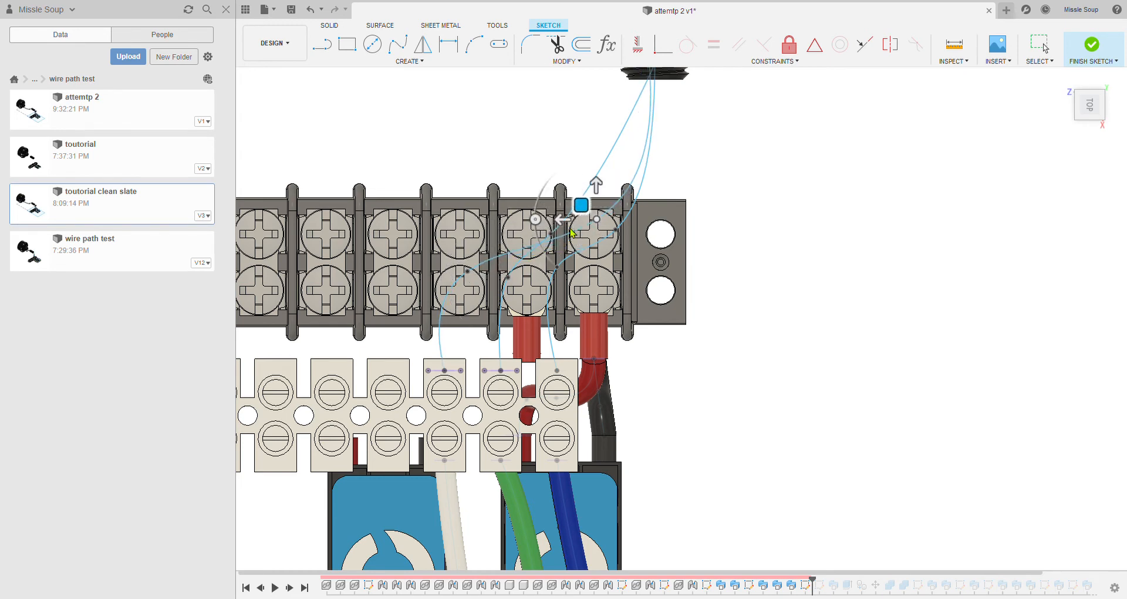
left_click(551, 235)
left_click_drag(547, 226, 588, 196)
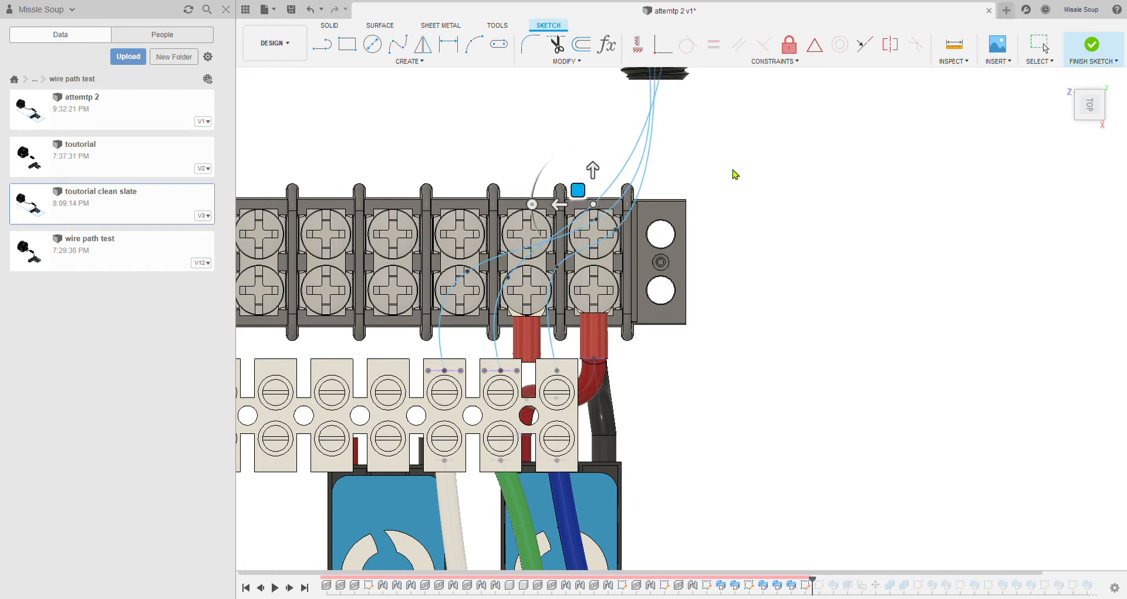
key("Escape")
scroll(814, 176, "down", 3)
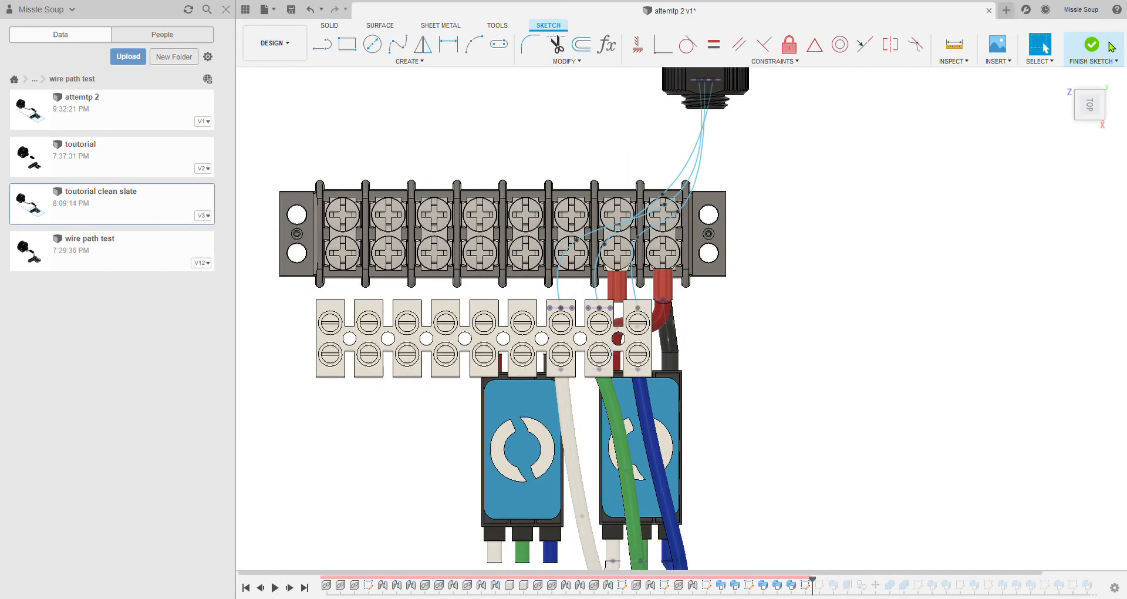
- Sweep the circular profile at the end terminal's hole along its spline to the cable gland
mouse_move(880, 144)
middle_mouse_down("shift")
mouse_move(717, 178)
mouse_move(611, 220)
middle_mouse_up("shift")
scroll(661, 218, "up", 5)
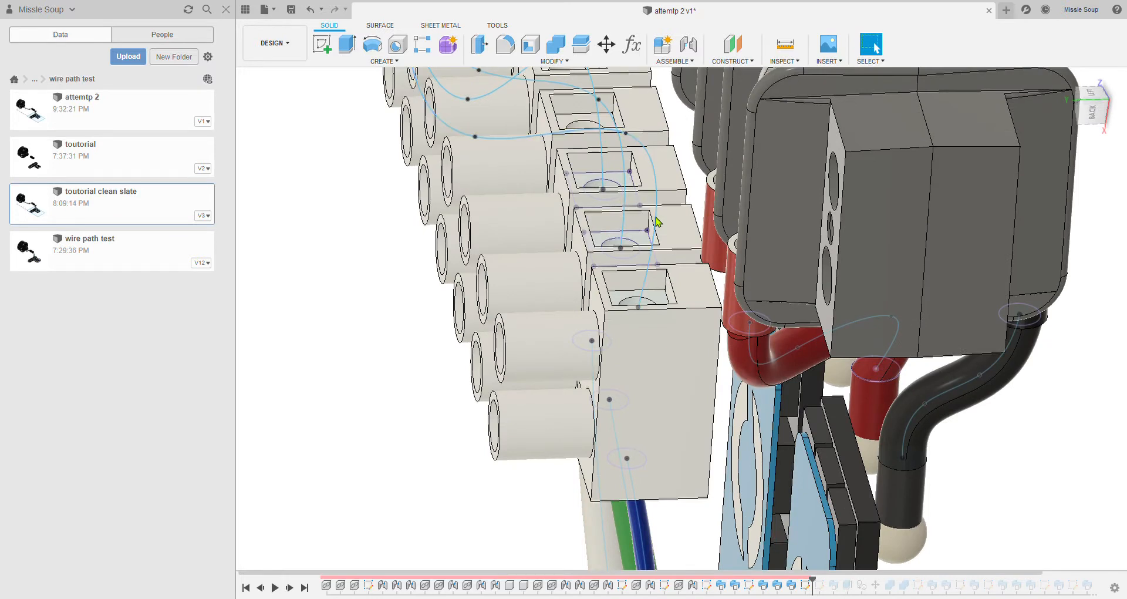
scroll(657, 221, "up", 4)
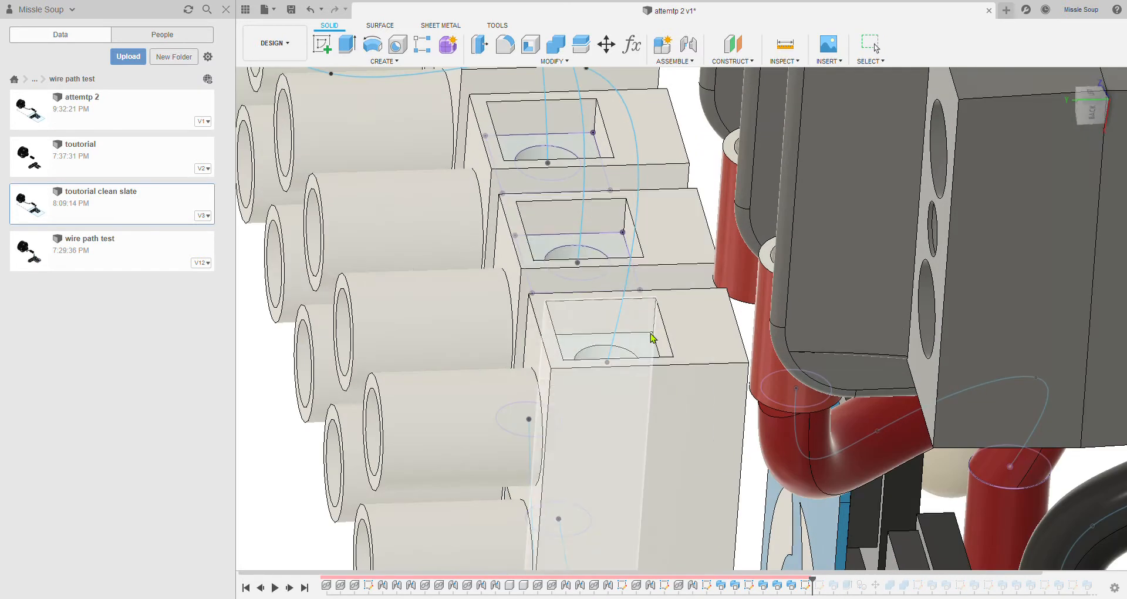
left_click(606, 362)
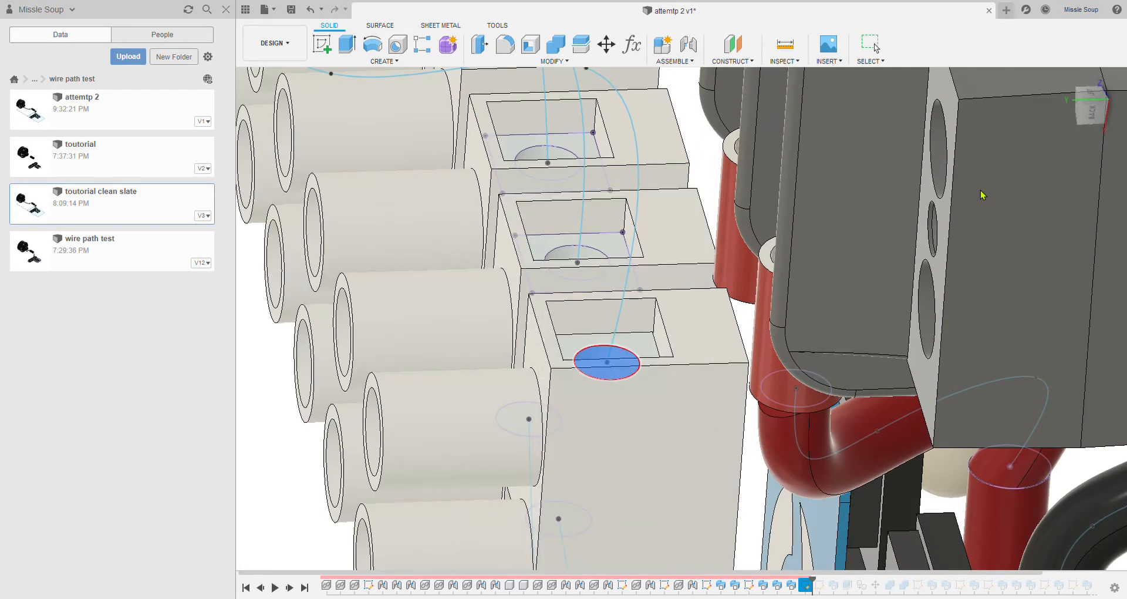
left_click(636, 234)
key("Return")
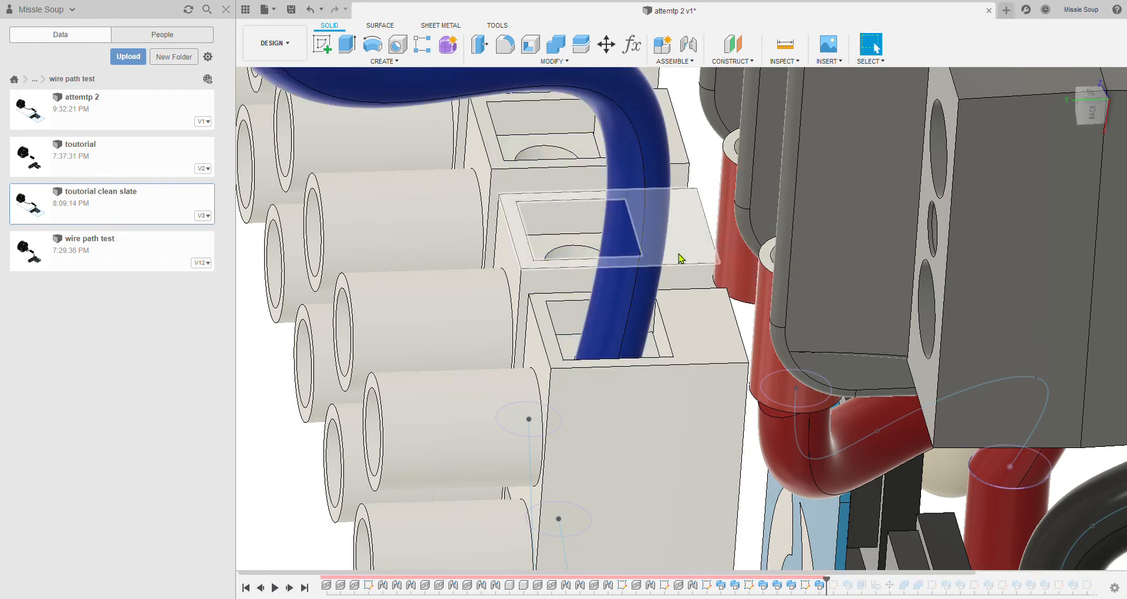
- Sweep the circular profile at the second terminal's hole along its own spline to the cable gland
scroll(608, 217, "up", 4)
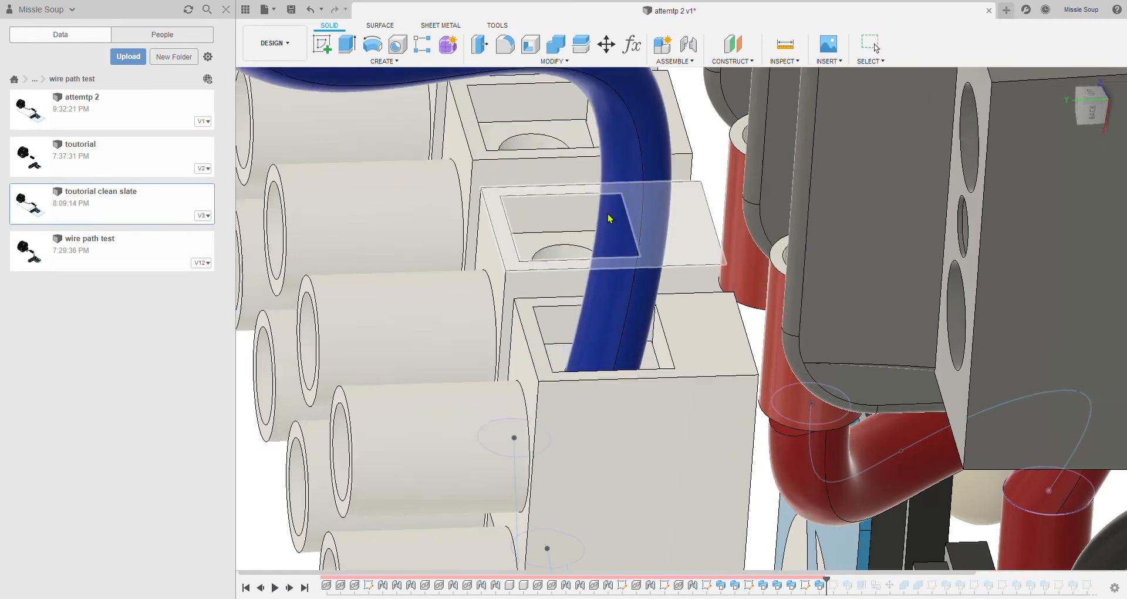
middle_click_drag(599, 282, 561, 270, "shift")
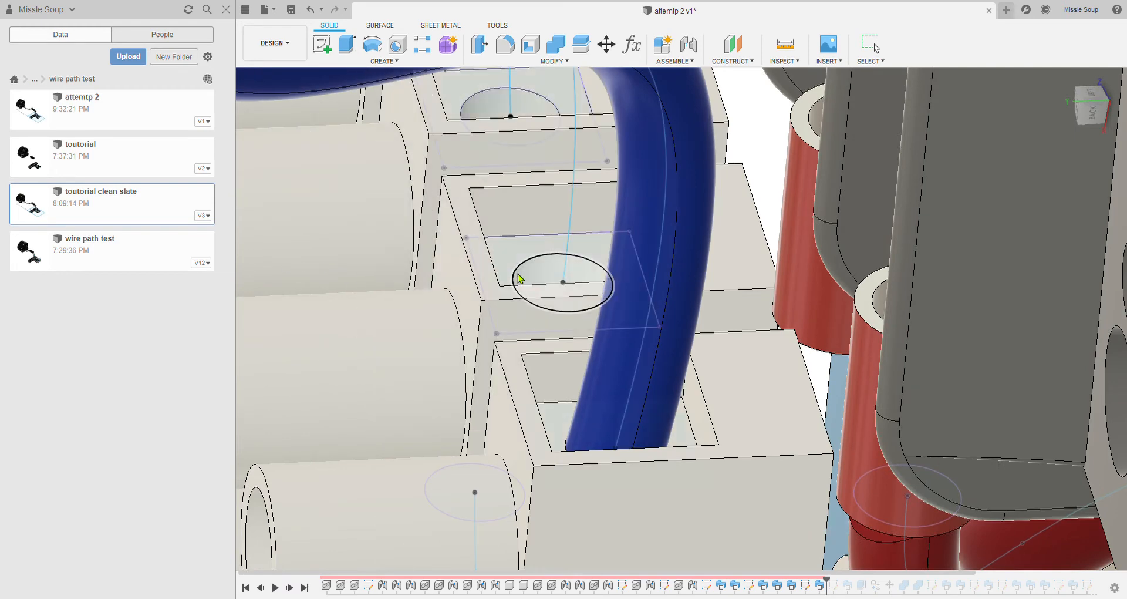
left_click(537, 279)
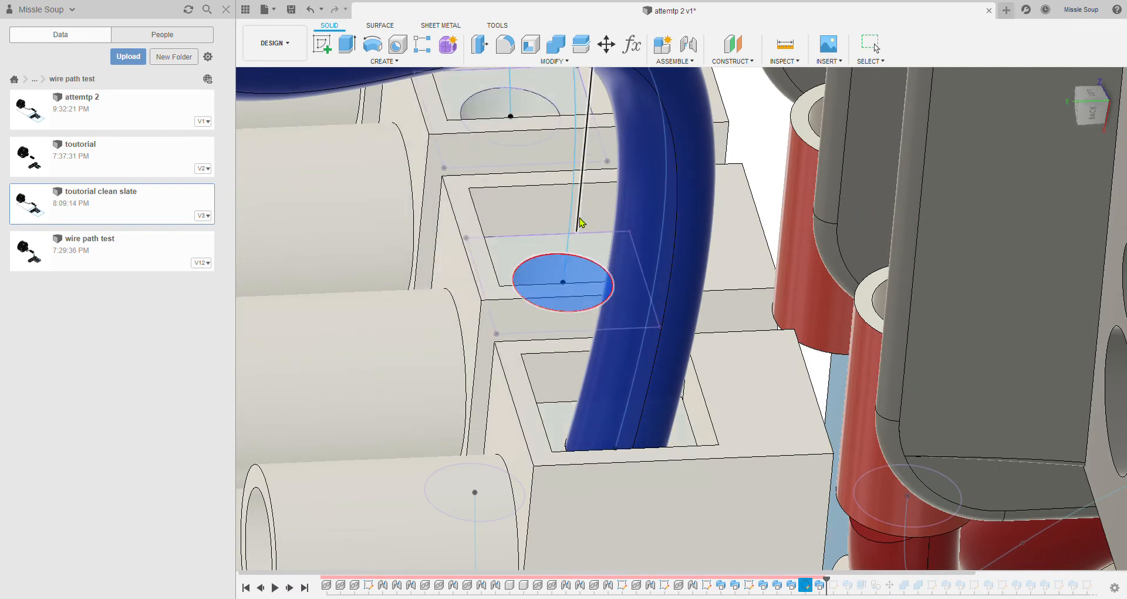
scroll(604, 208, "down", 4)
middle_click_drag(607, 206, 715, 231, "shift")
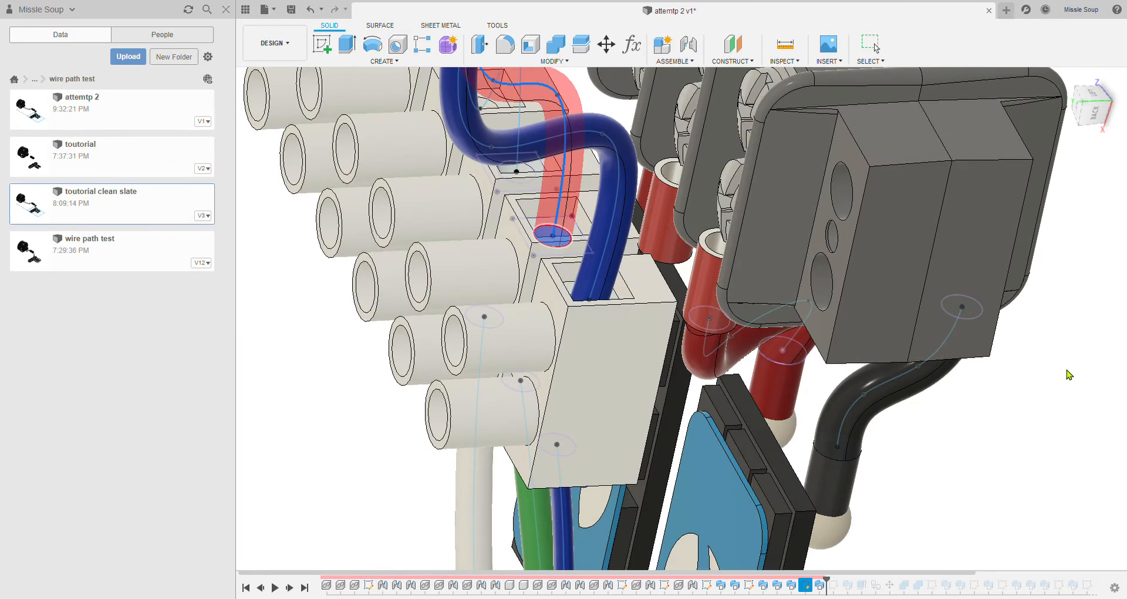
middle_click_drag(645, 293, 840, 437, "shift")
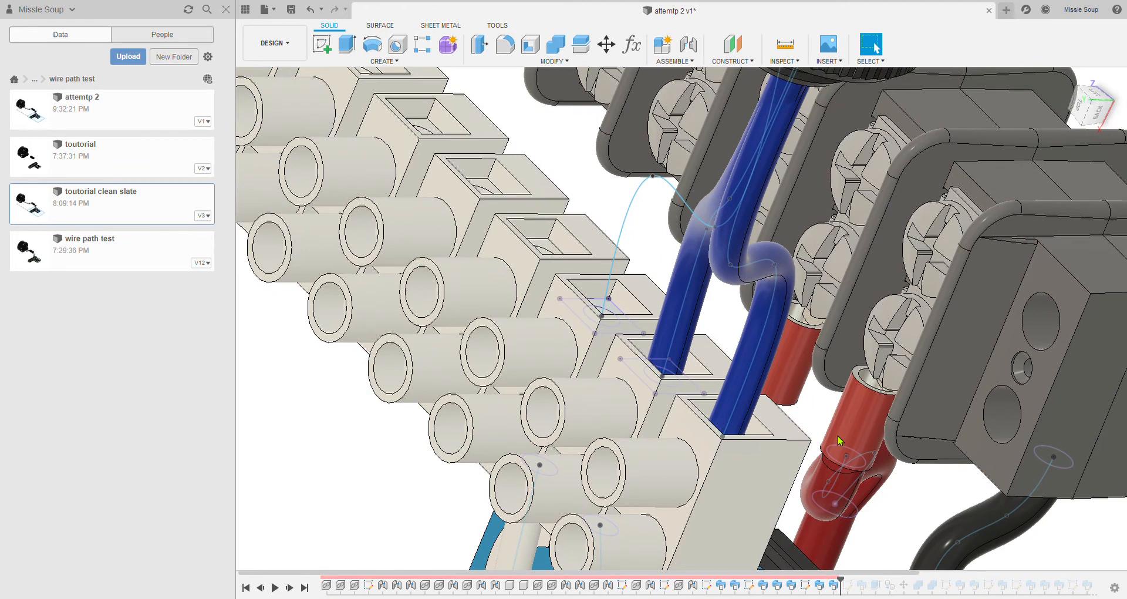
- Sweep the circular profile at the third terminal's hole along its spline to the cable gland
scroll(604, 319, "up", 5)
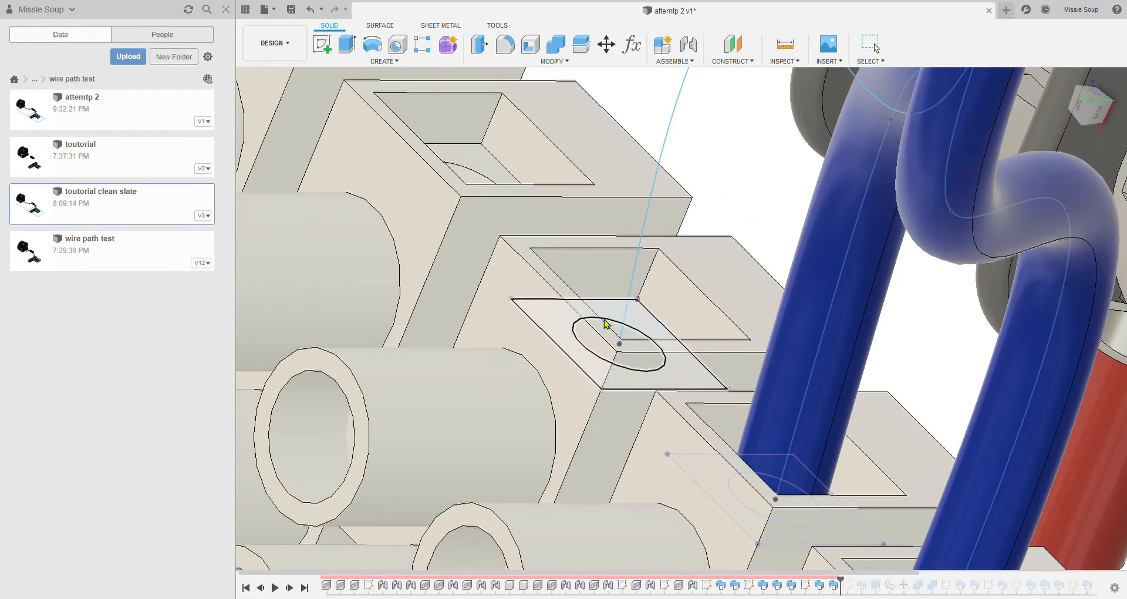
left_click(609, 326)
scroll(769, 185, "down", 4)
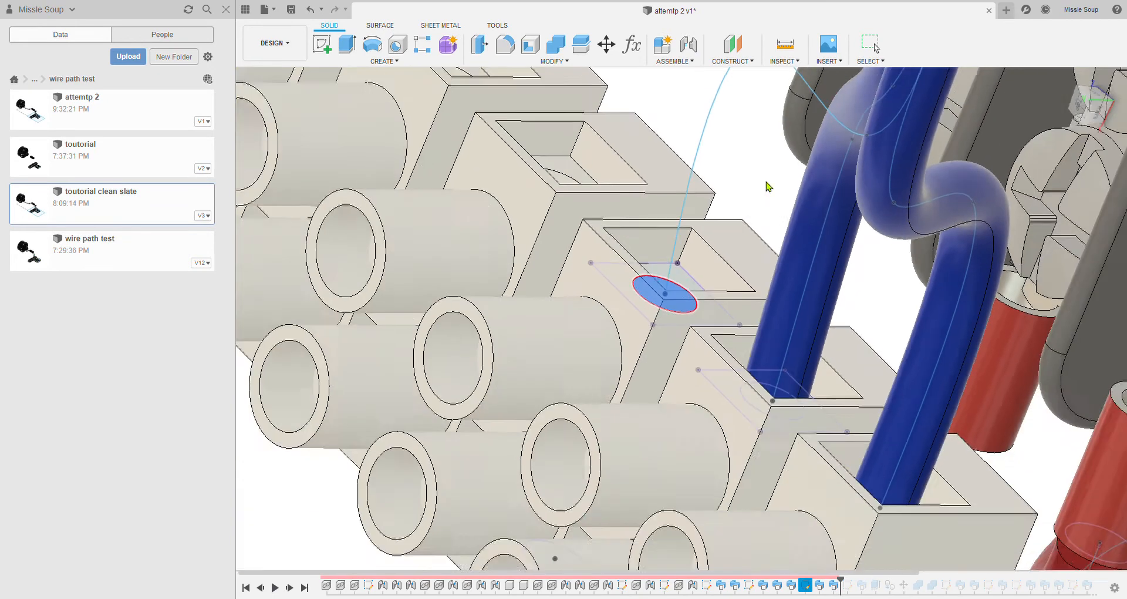
scroll(722, 159, "down", 5)
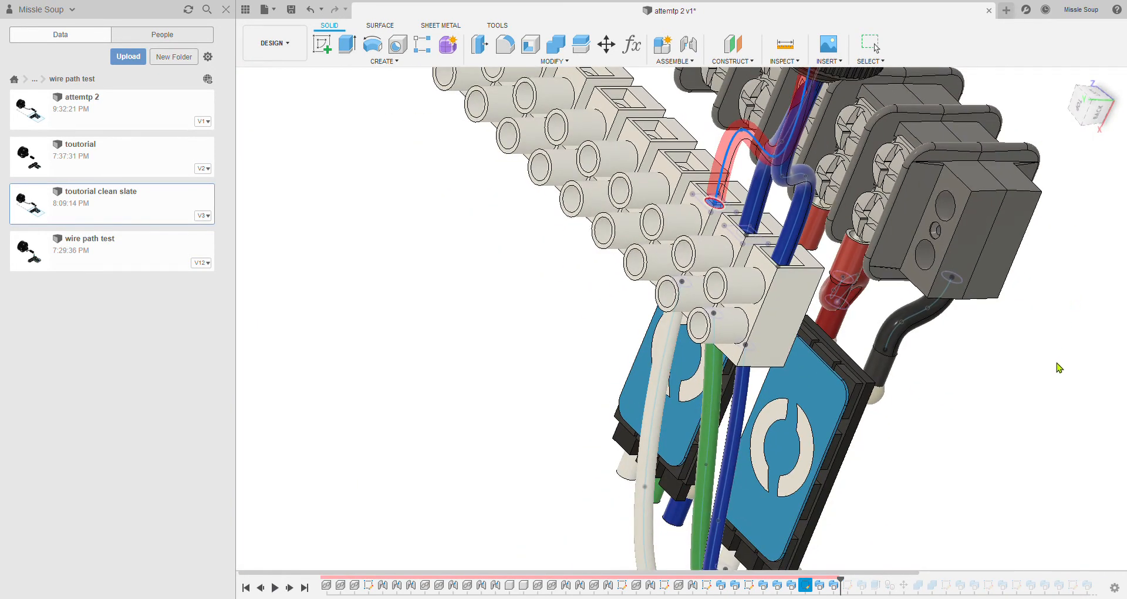
middle_click_drag(1061, 337, 954, 182, "shift")
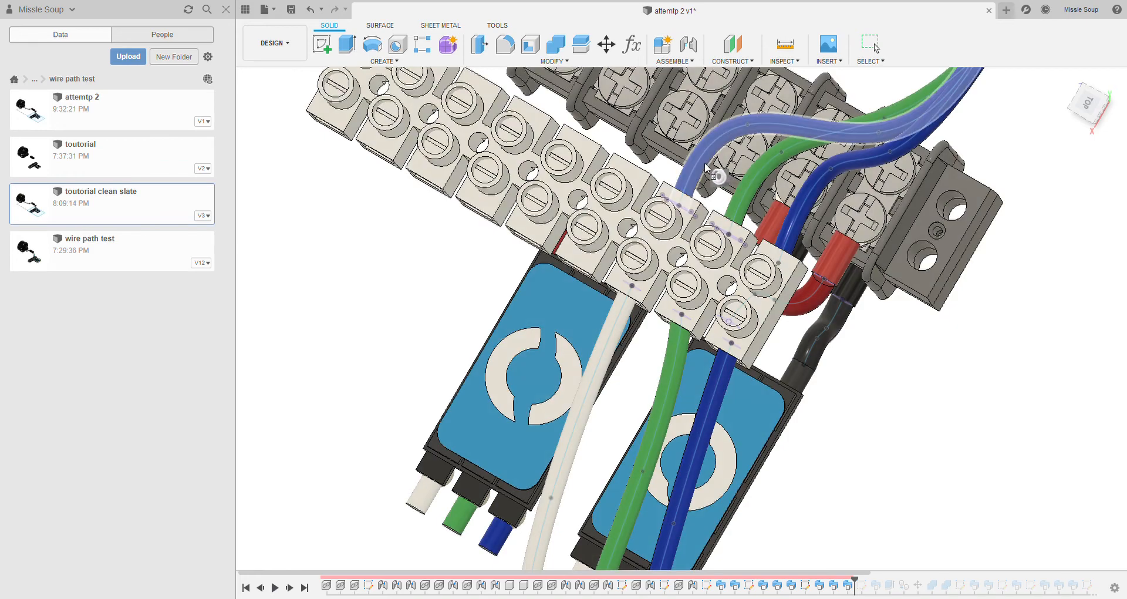
- Examine the routed wires, the cable gland's free end and the thruster's cable outlet
scroll(934, 263, "down", 5)
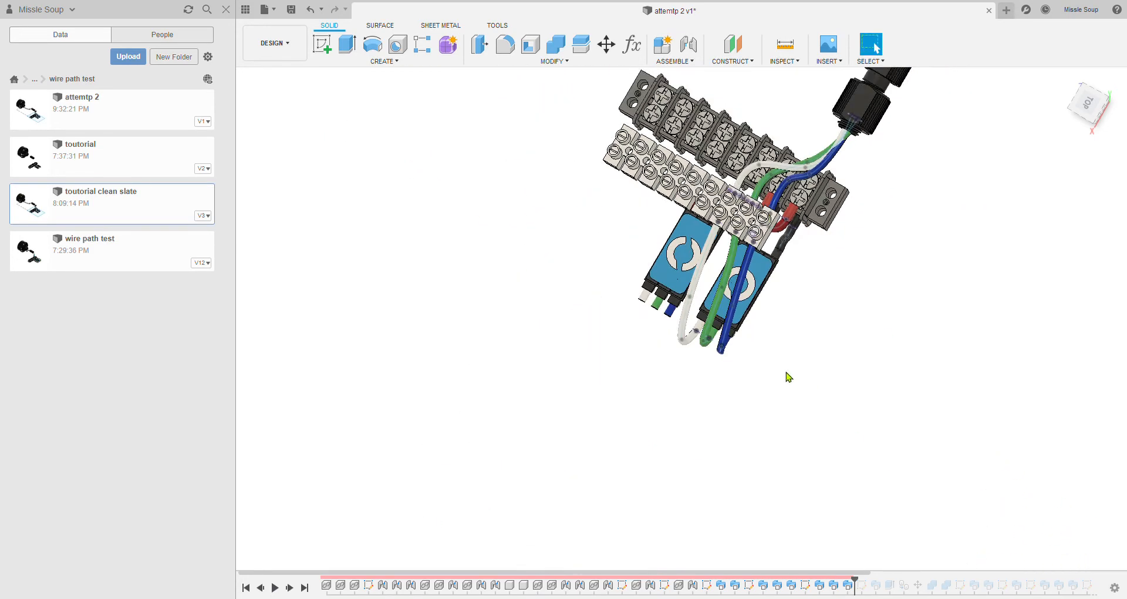
middle_click_drag(789, 377, 636, 446, "shift")
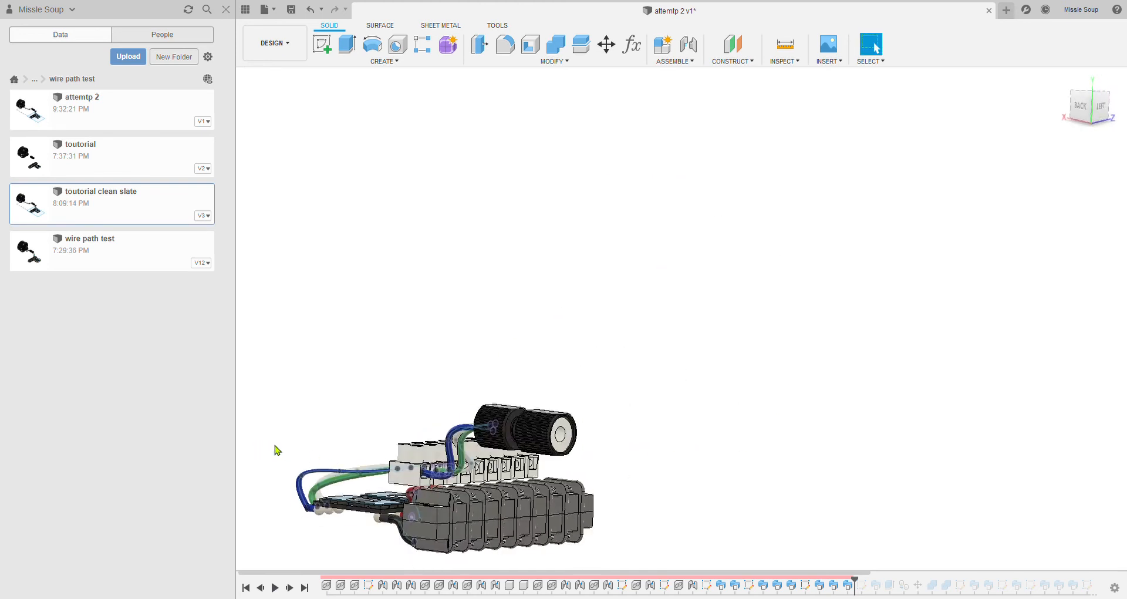
middle_click_drag(830, 416, 806, 300, "shift")
scroll(806, 378, "up", 3)
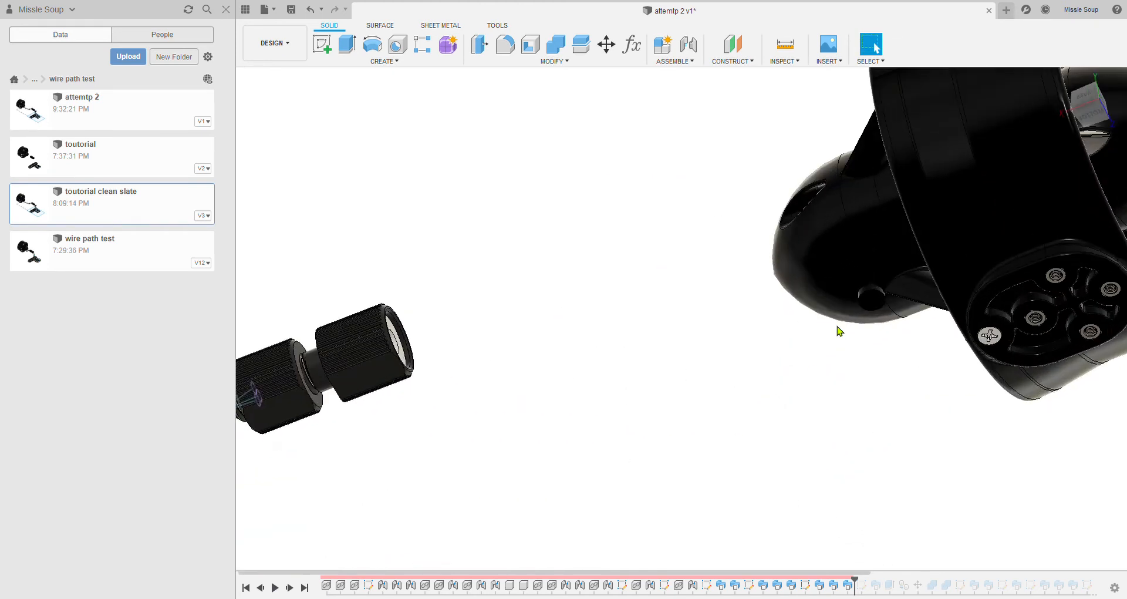
scroll(878, 308, "up", 3)
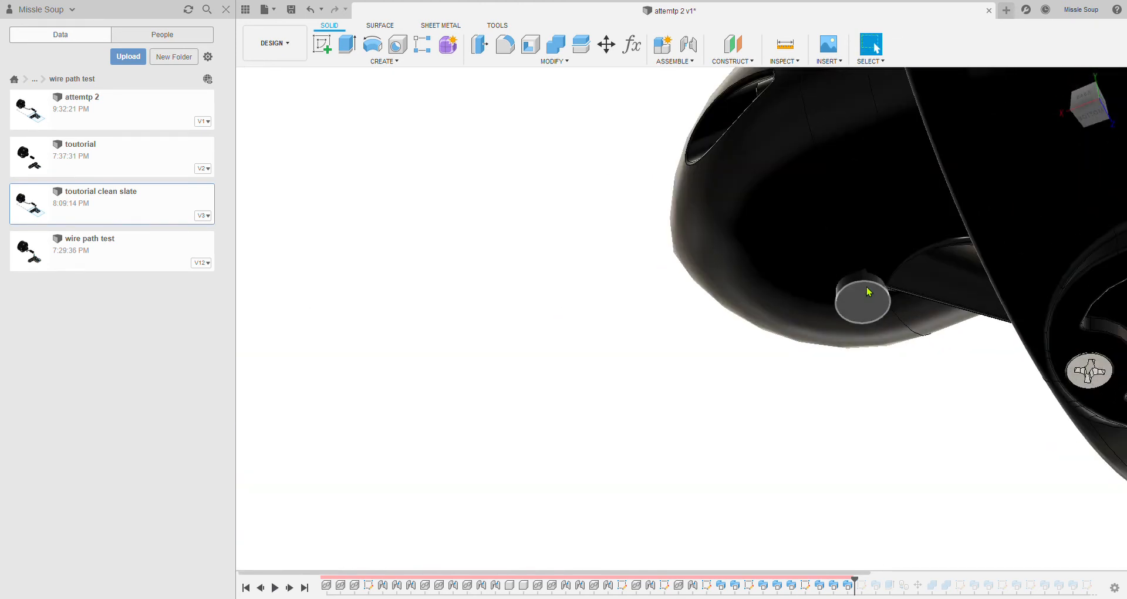
scroll(845, 307, "down", 10)
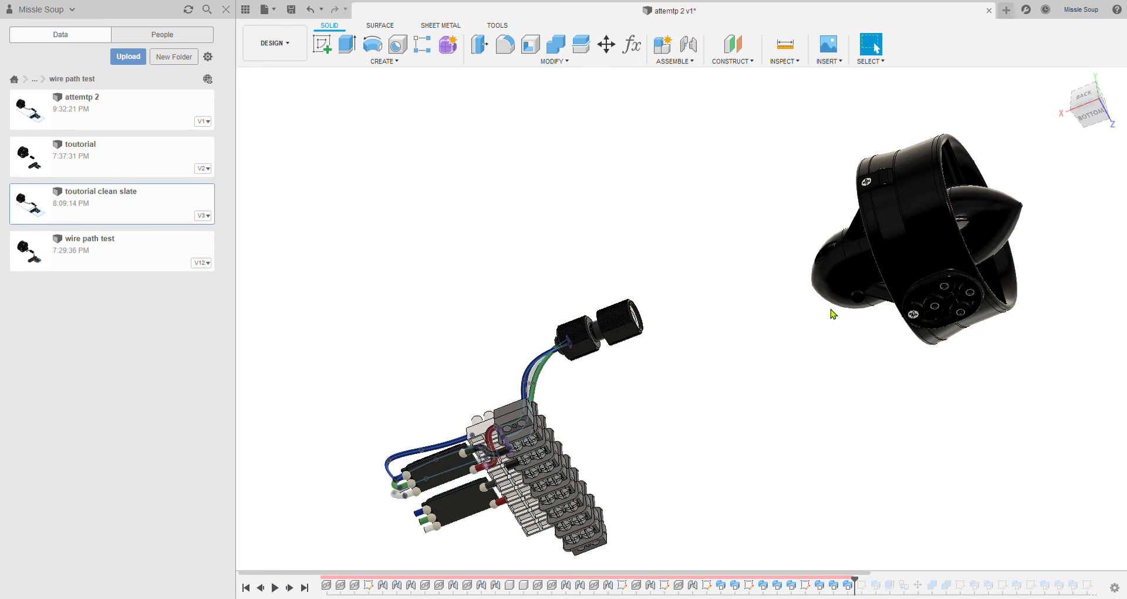
middle_click_drag(785, 351, 760, 358, "shift")
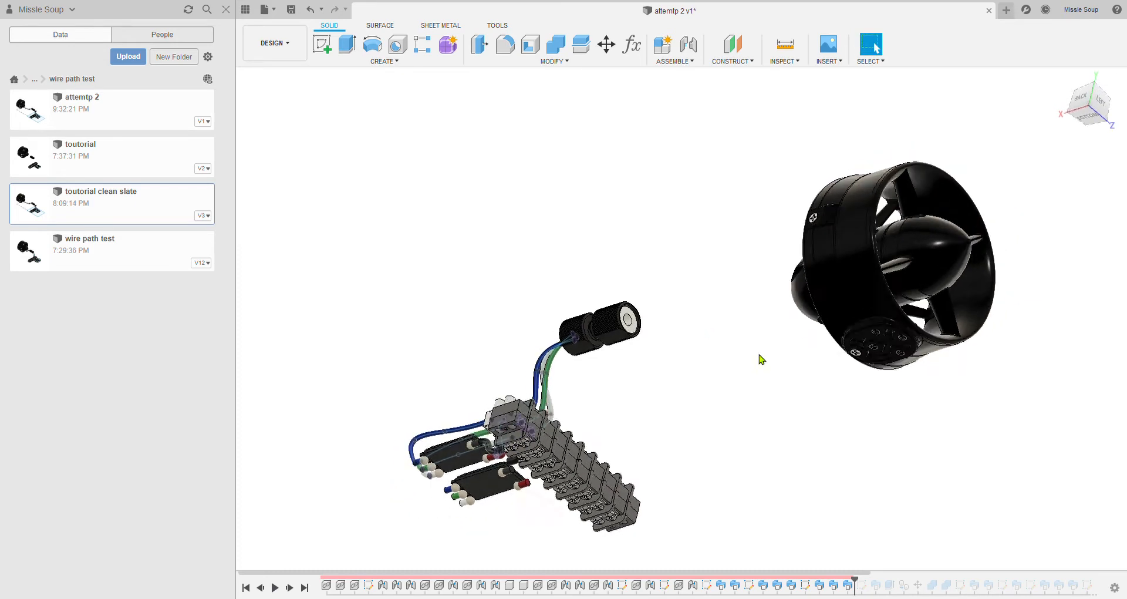
- Start a sketch on the end face inside the cable gland and draw a circle concentric with its hole, larger than the hole
scroll(757, 358, "up", 3)
mouse_move(565, 271)
middle_mouse_down("shift")
mouse_move(651, 286)
mouse_move(595, 284)
middle_mouse_up("shift")
scroll(611, 278, "up", 5)
left_click(593, 283)
left_click(597, 286)
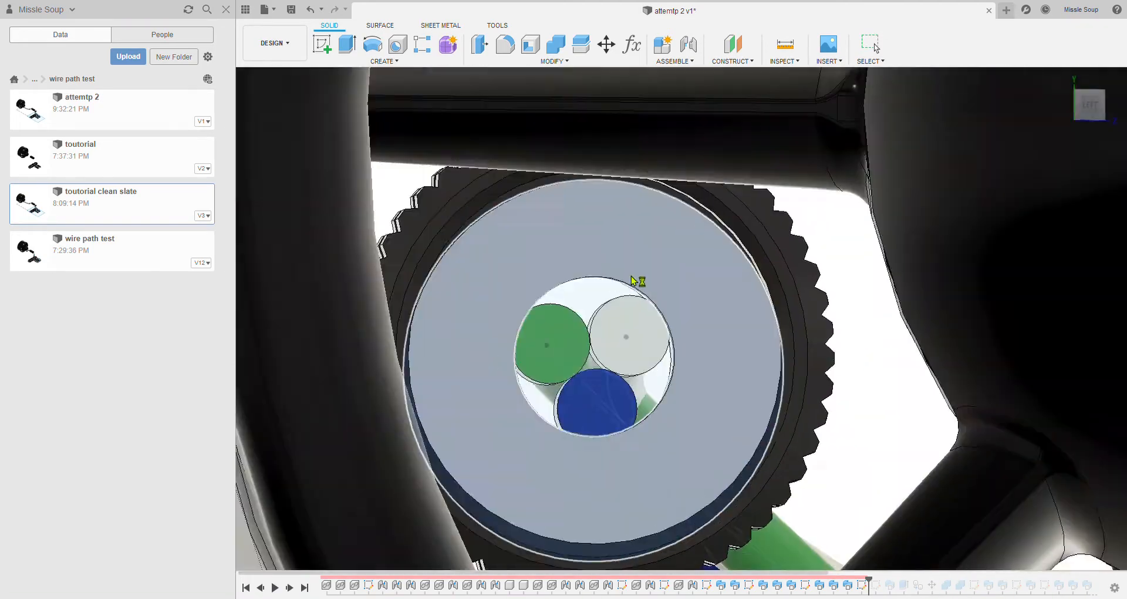
key("c")
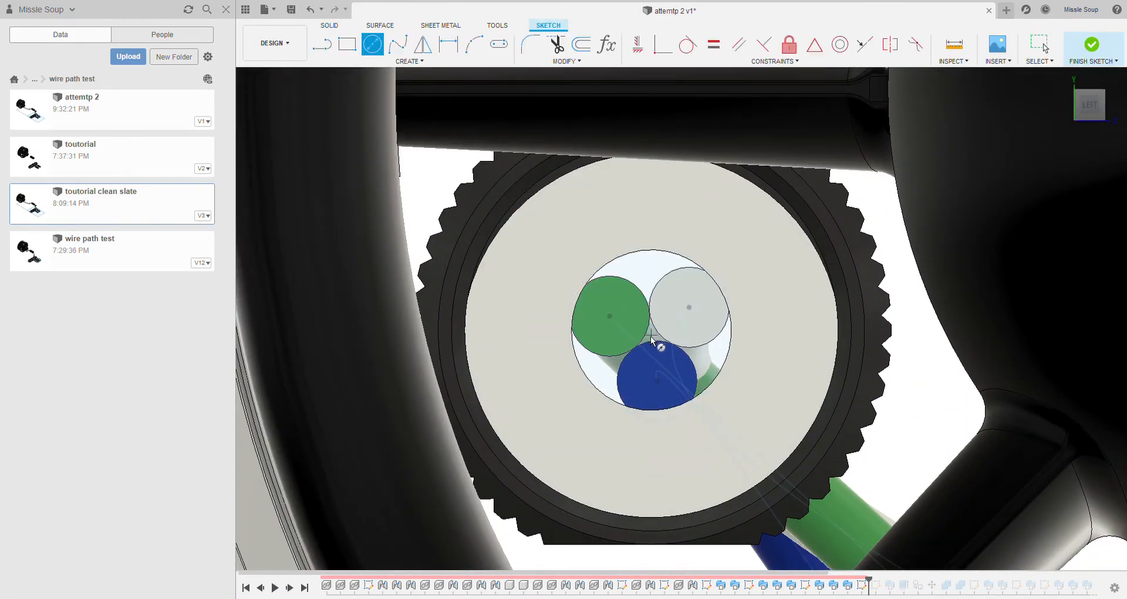
key("Escape")
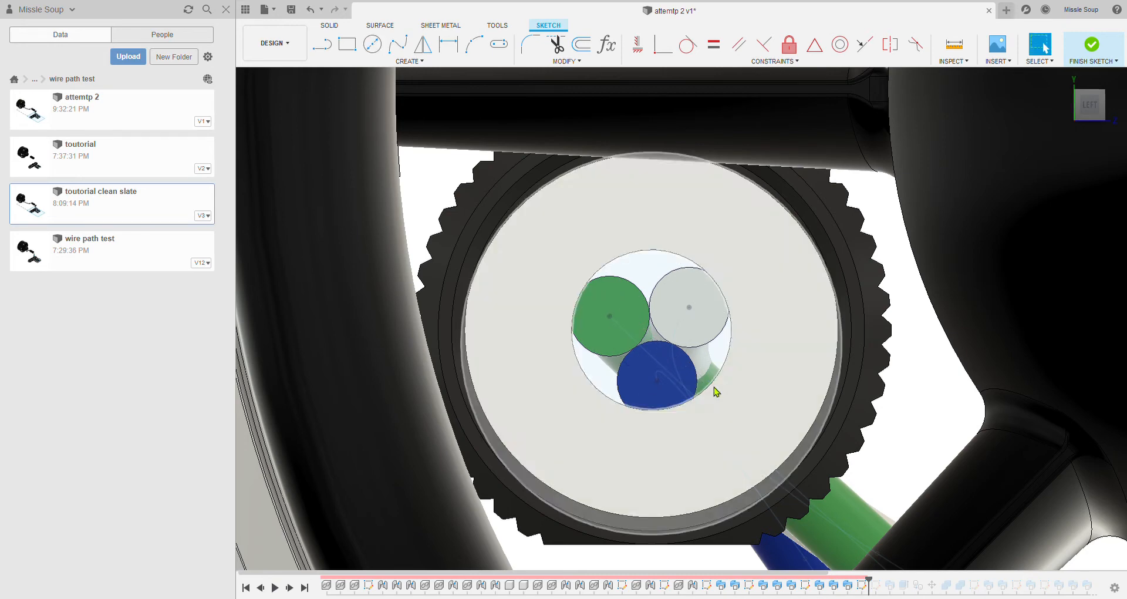
key("c")
left_click(650, 331)
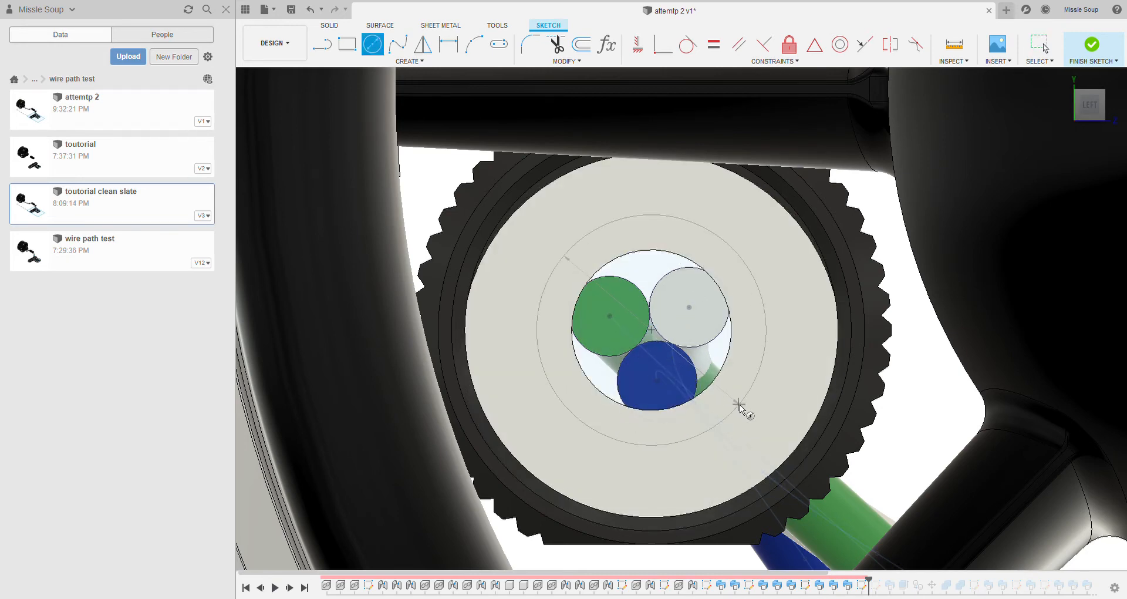
left_click(736, 406)
key("Escape")
- Project the circular edge of the thruster's cable outlet into the gland sketch
mouse_move(865, 221)
middle_mouse_down("shift")
mouse_move(855, 250)
mouse_move(764, 179)
middle_mouse_up("shift")
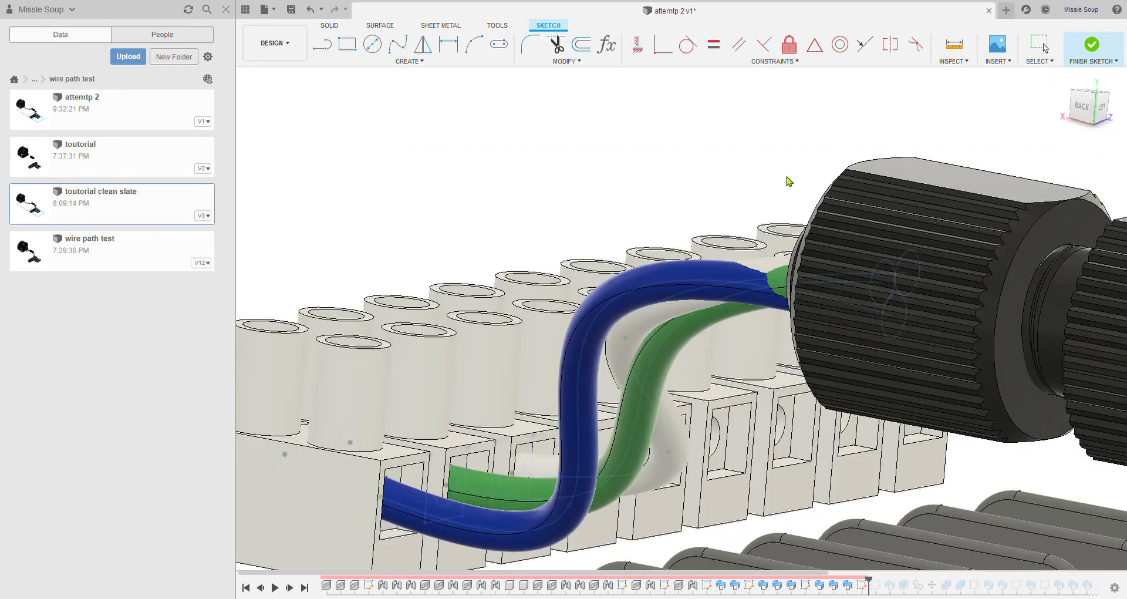
scroll(788, 183, "down", 5)
middle_click_drag(886, 255, 472, 229)
middle_click_drag(786, 378, 432, 484)
scroll(646, 387, "down", 3)
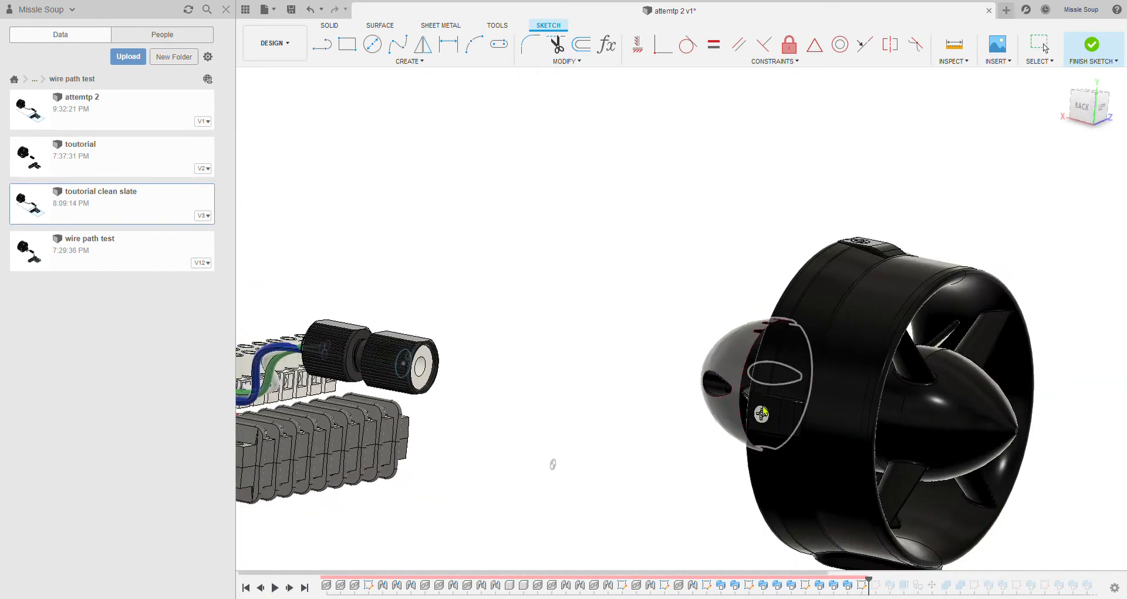
middle_click_drag(762, 406, 763, 305, "shift")
scroll(745, 260, "up", 5)
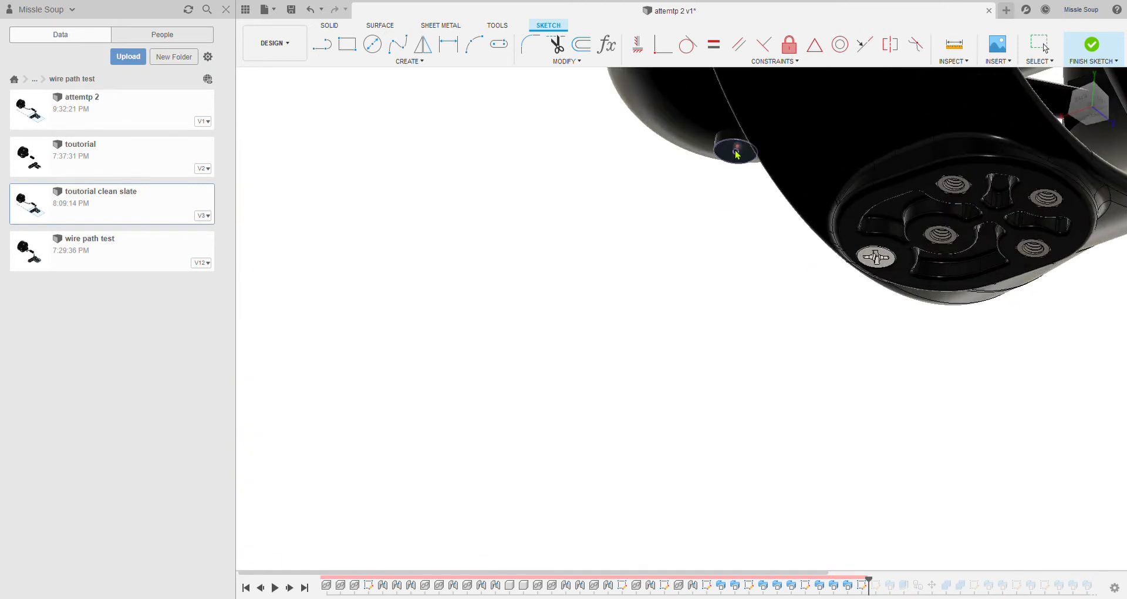
scroll(710, 203, "down", 5)
middle_click_drag(709, 203, 694, 230, "shift")
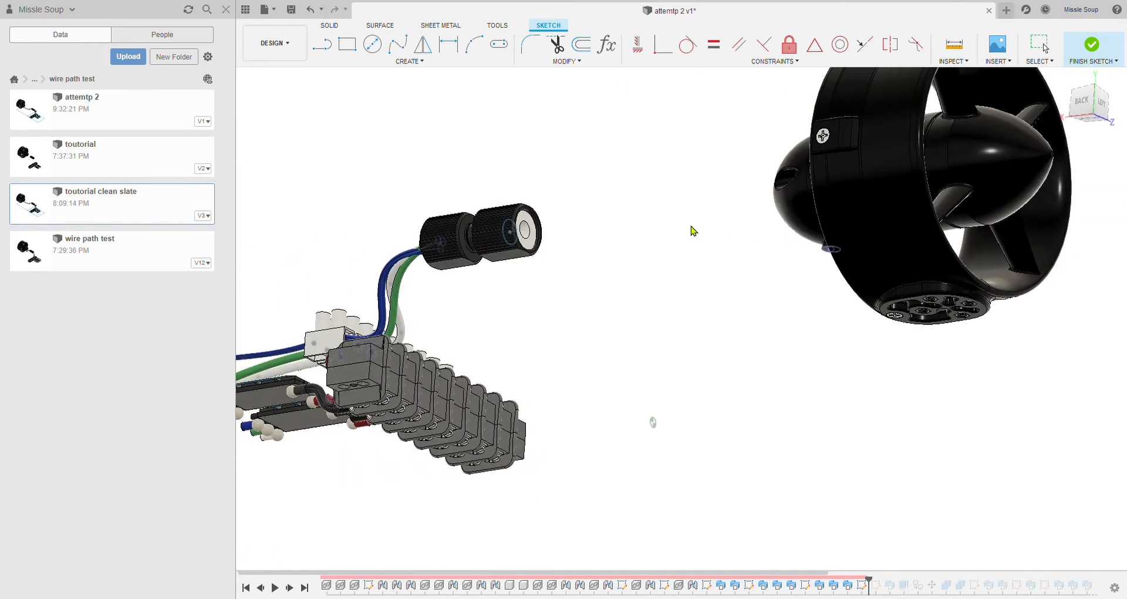
- Try a fit point spline from the cable gland's circle toward the thruster, and undo it
key("s")
middle_click_drag(528, 230, 516, 245, "shift")
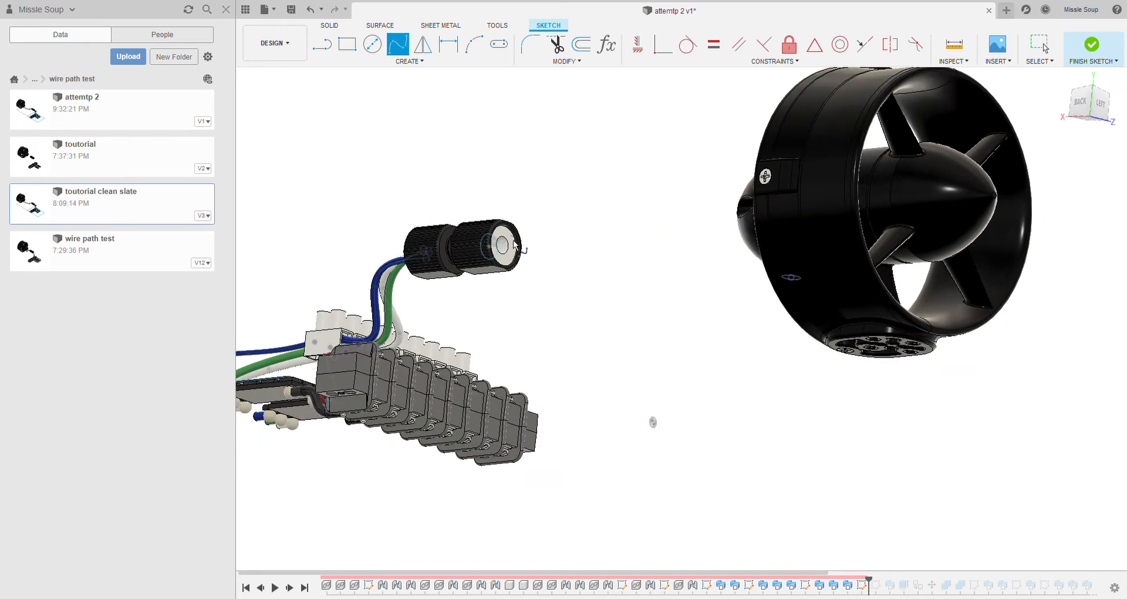
left_click(538, 176)
left_click(564, 271)
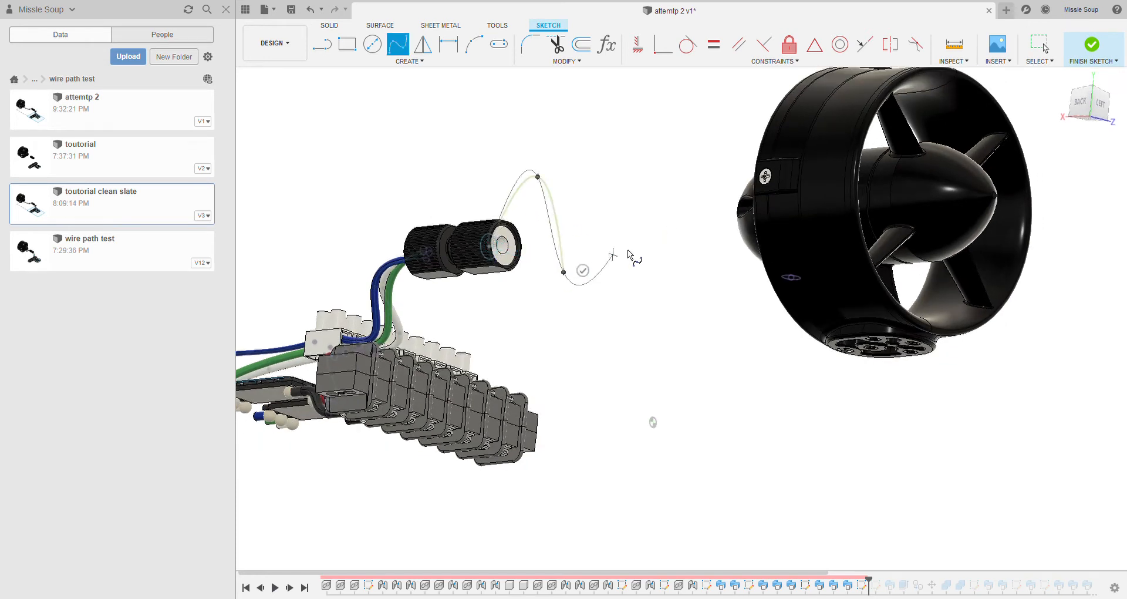
left_click(655, 233)
left_click(643, 214)
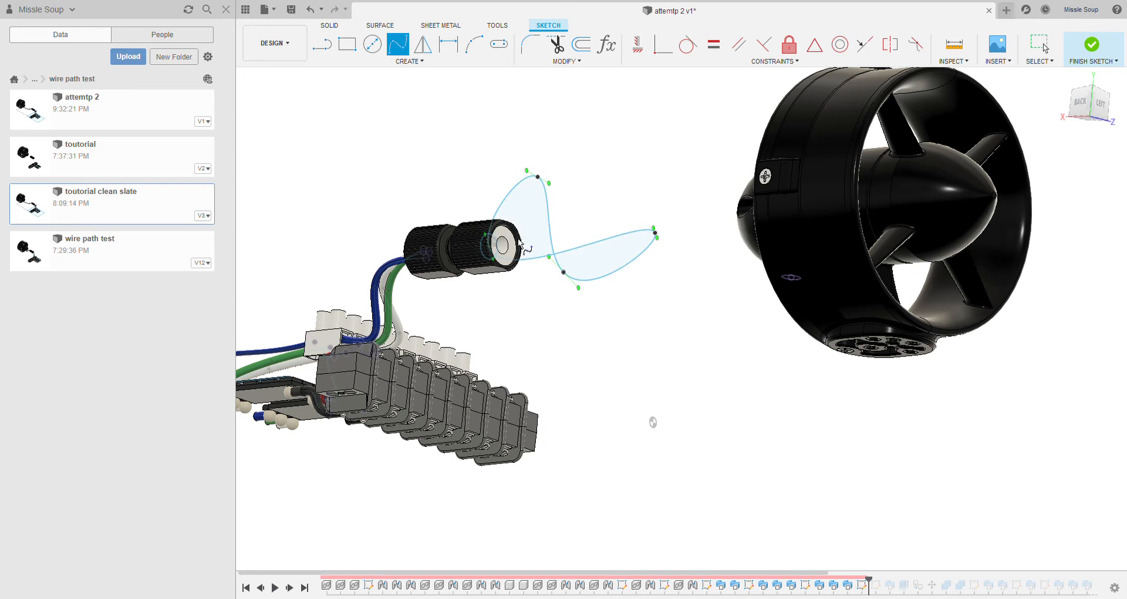
key("Escape")
key("ctrl+z")
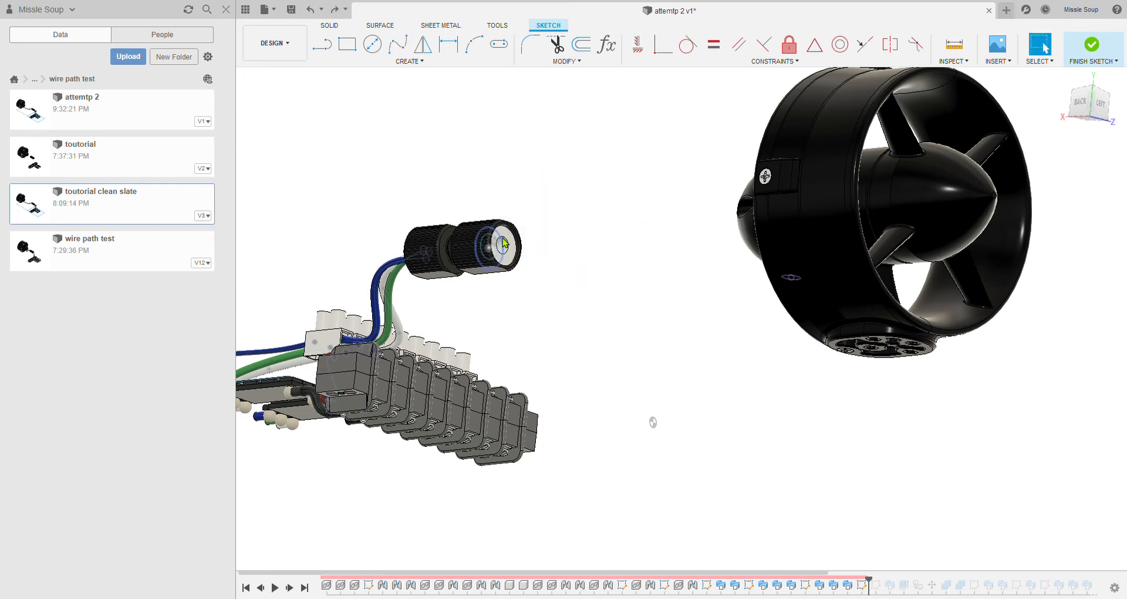
- Draw a fit point spline from the centre of the gland's circle toward the thruster, with two intermediate fit points
key("Return")
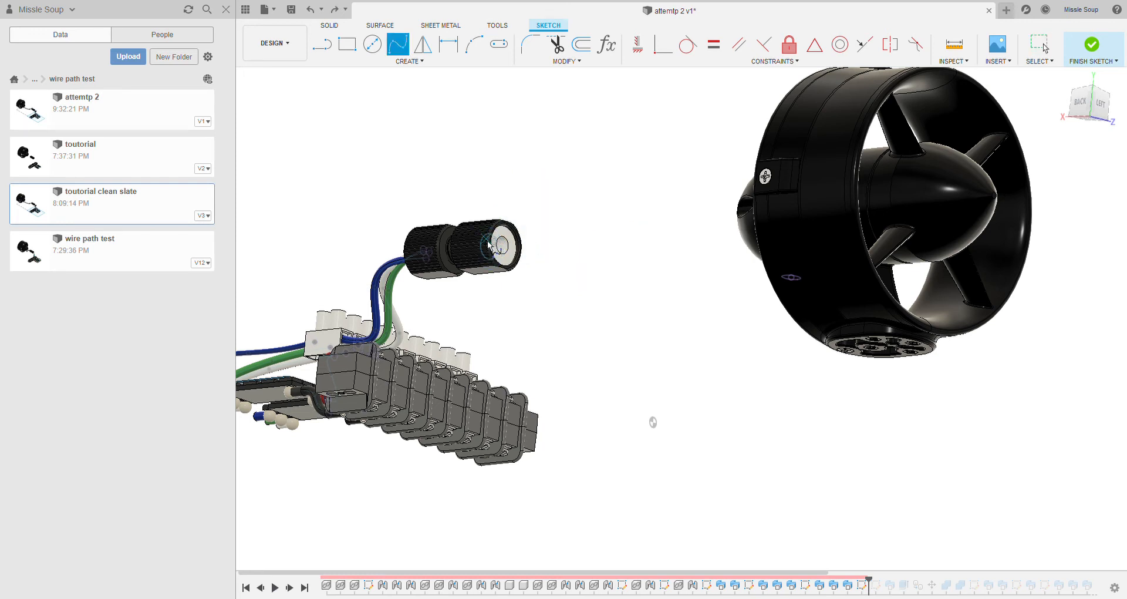
left_click(611, 272)
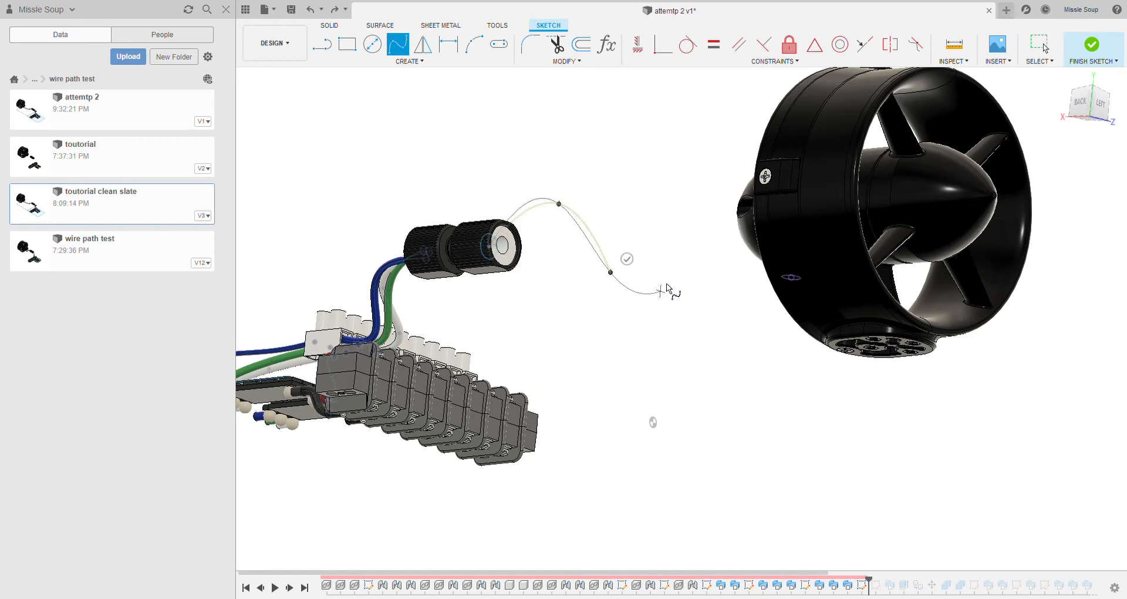
left_click(681, 274)
left_click(671, 249)
middle_click_drag(693, 273, 777, 271, "shift")
key("Escape")
- Constrain the spline's free end coincident with the centre of the thruster's cable outlet
left_click(670, 273)
middle_click_drag(832, 230, 796, 270)
scroll(795, 270, "down", 1)
scroll(798, 275, "up", 3)
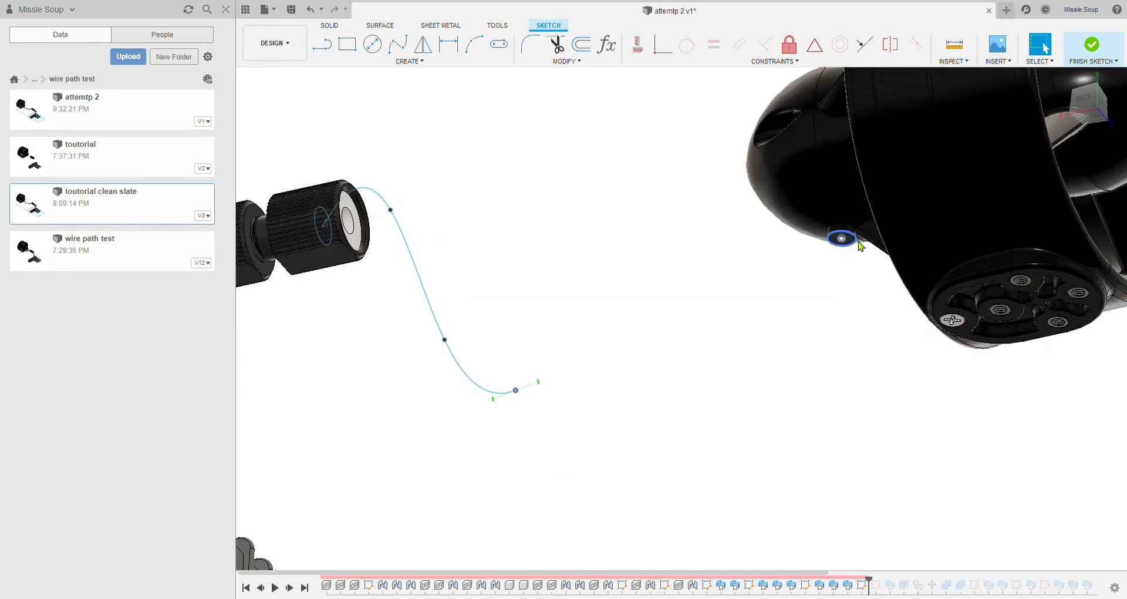
left_click(842, 238)
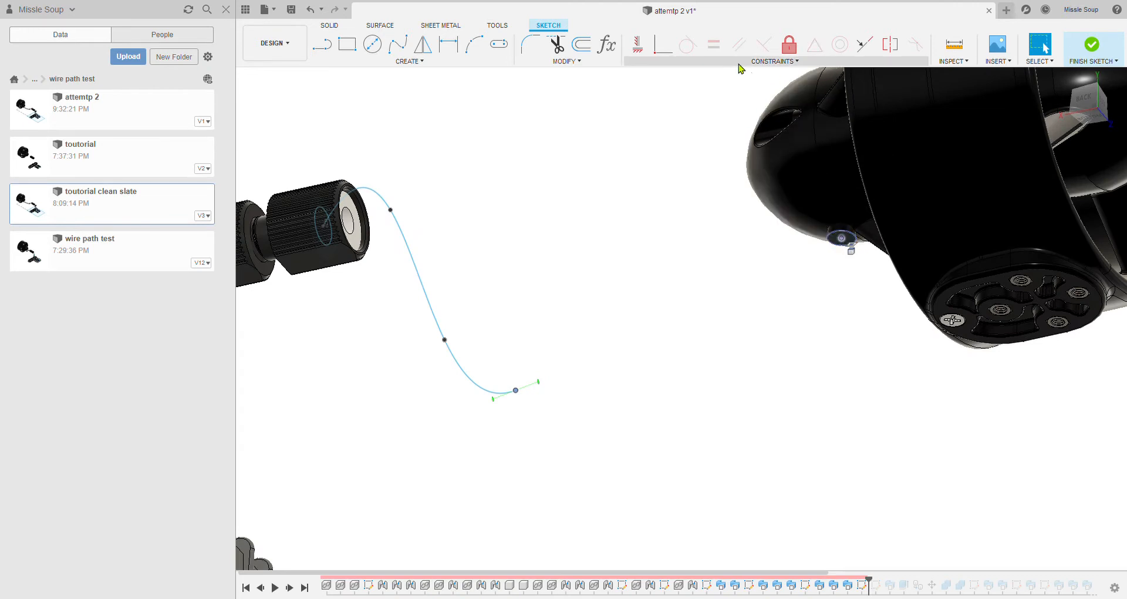
left_click(663, 44)
- In the back view, move one intermediate fit point below the thruster's outlet and the other just beyond the gland's opening
scroll(627, 240, "down", 5)
middle_click_drag(614, 280, 621, 324)
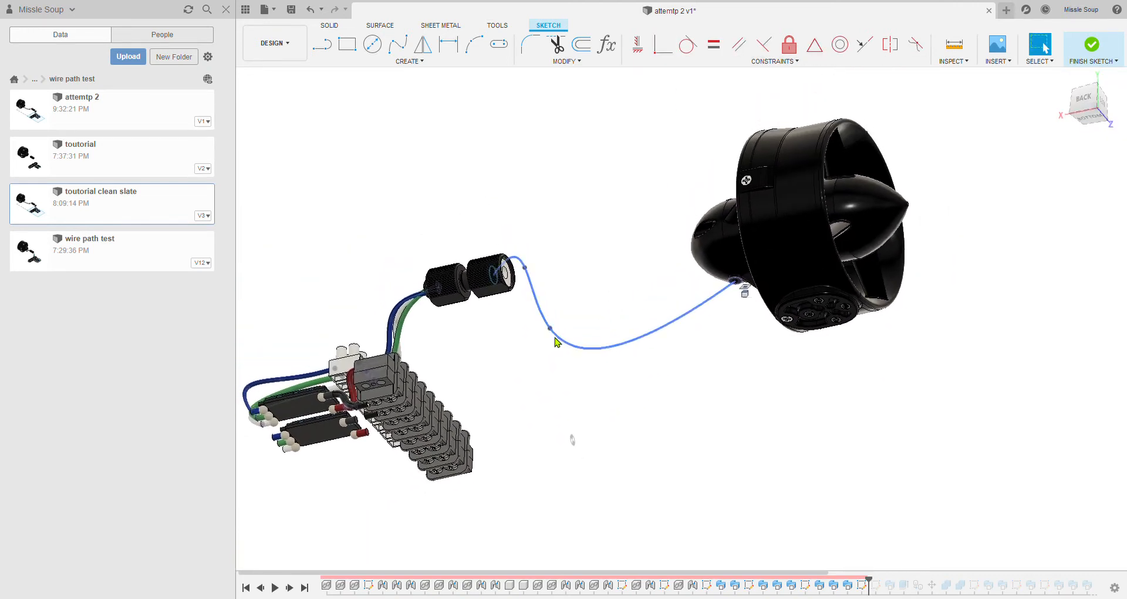
left_click(1066, 108)
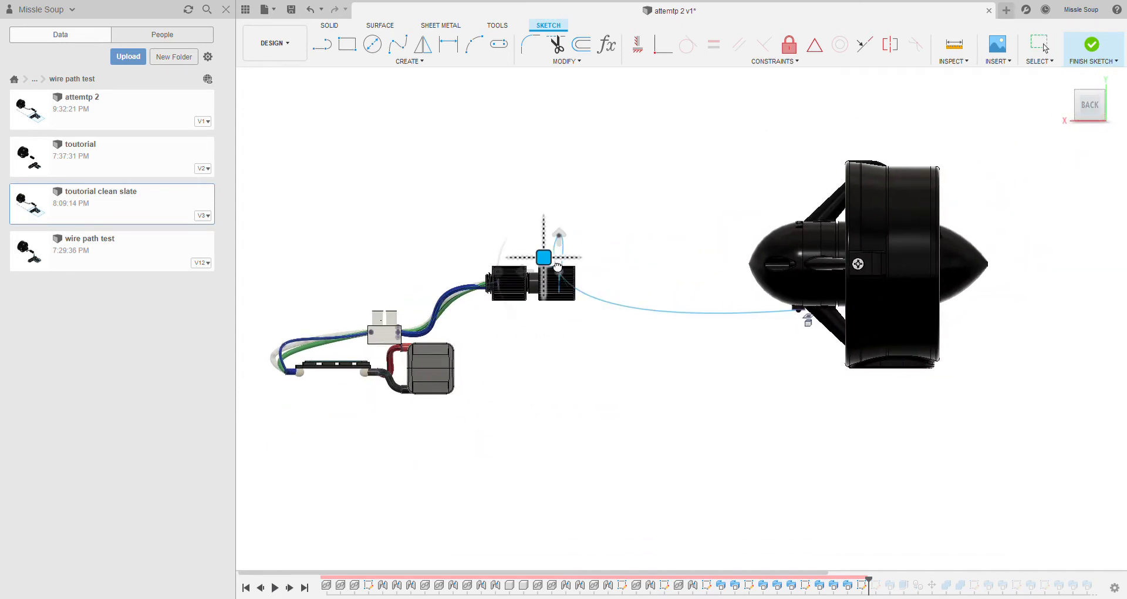
mouse_move(557, 267)
left_mouse_down()
mouse_move(683, 311)
mouse_move(711, 344)
mouse_move(758, 331)
left_mouse_up()
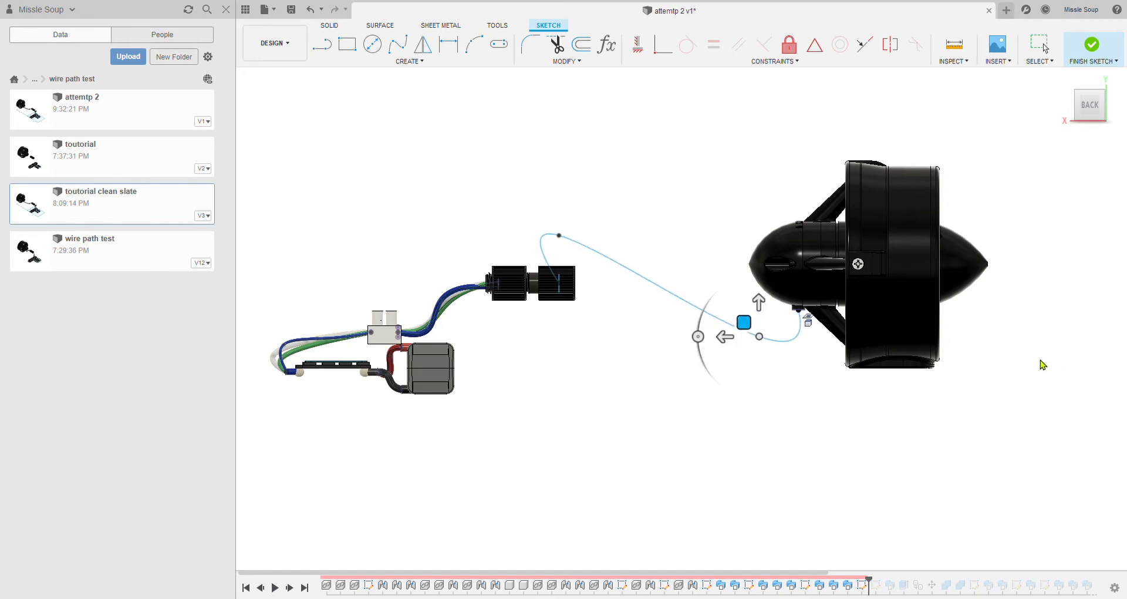
left_click(559, 235)
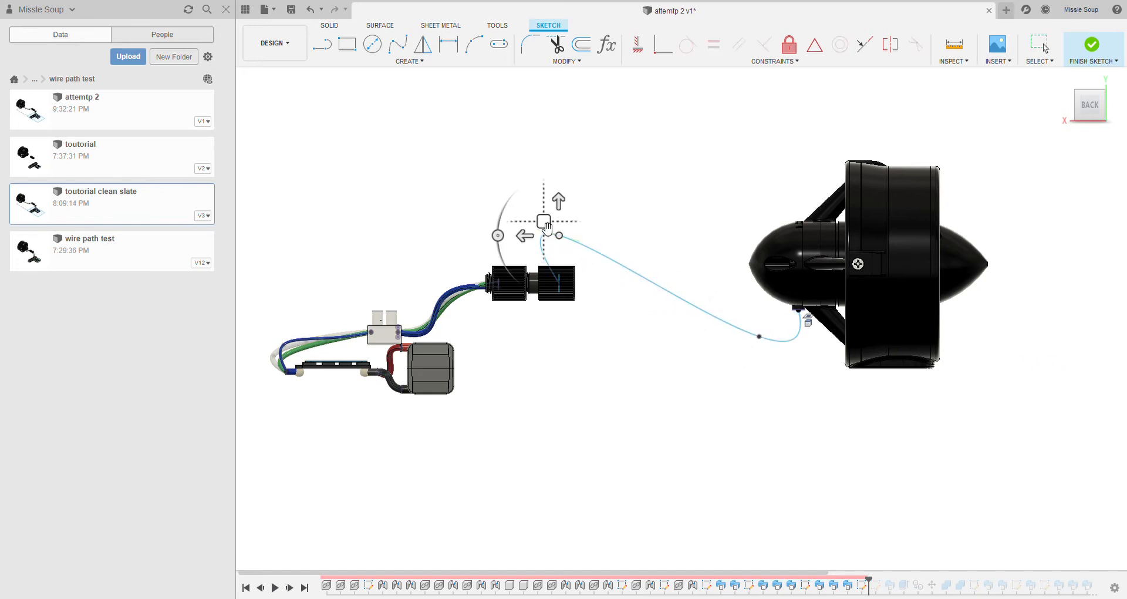
left_click_drag(545, 225, 625, 294)
- Shift both intermediate fit points in plan so the spline runs smoothly from the gland to the thruster, and finish the sketch
middle_click_drag(669, 255, 671, 191, "shift")
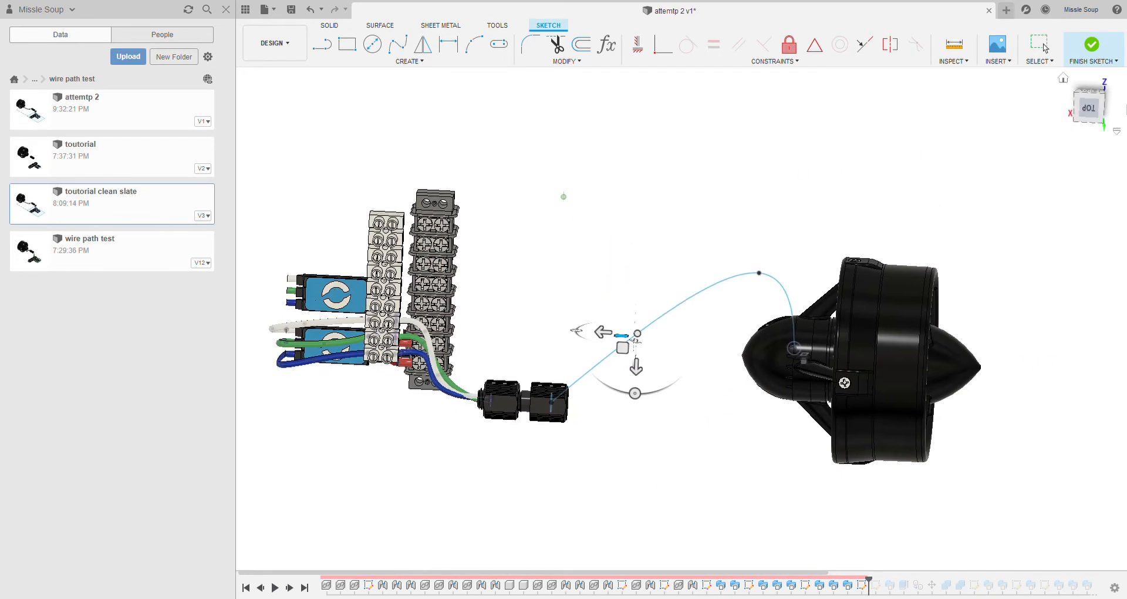
left_click(1079, 108)
left_click_drag(631, 328, 638, 397)
left_click(760, 255)
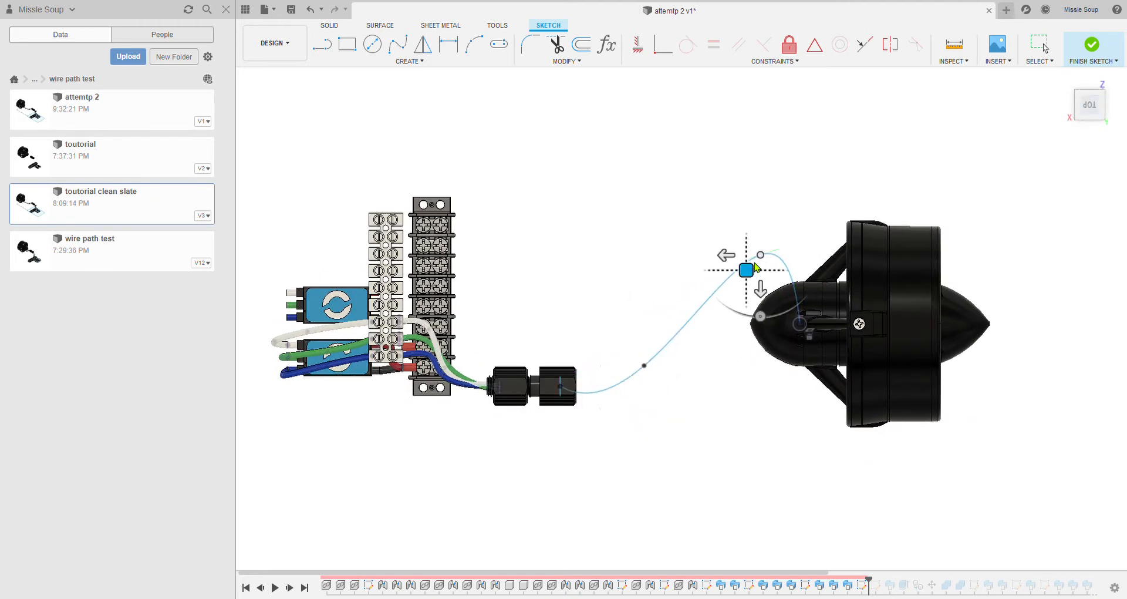
left_click_drag(747, 269, 728, 365)
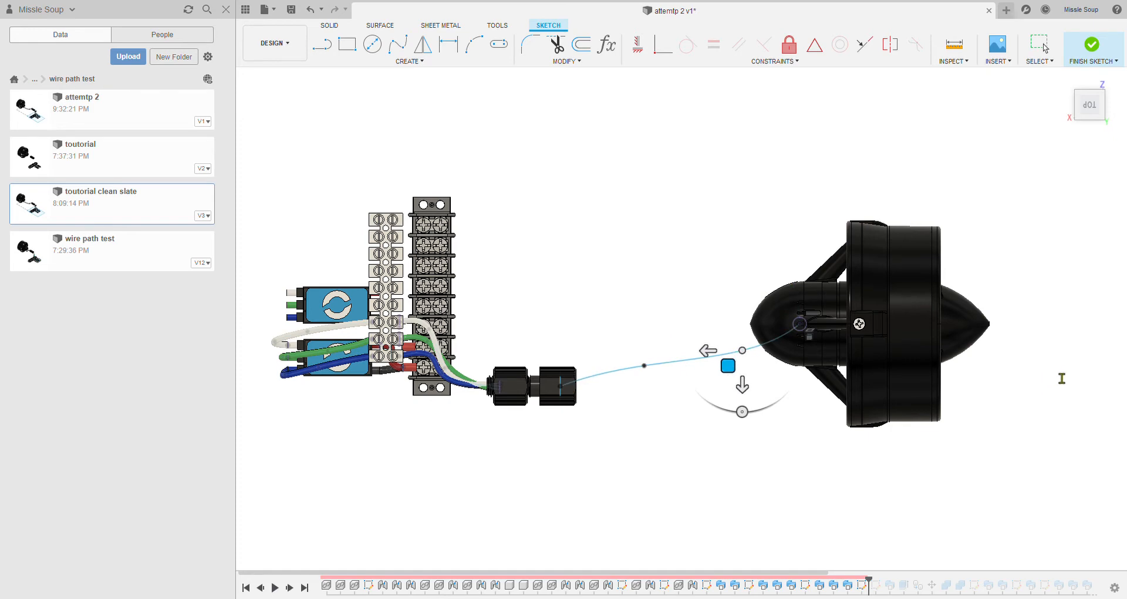
key("Return")
mouse_move(810, 358)
middle_mouse_down("shift")
mouse_move(777, 327)
mouse_move(780, 343)
mouse_move(674, 326)
middle_mouse_up("shift")
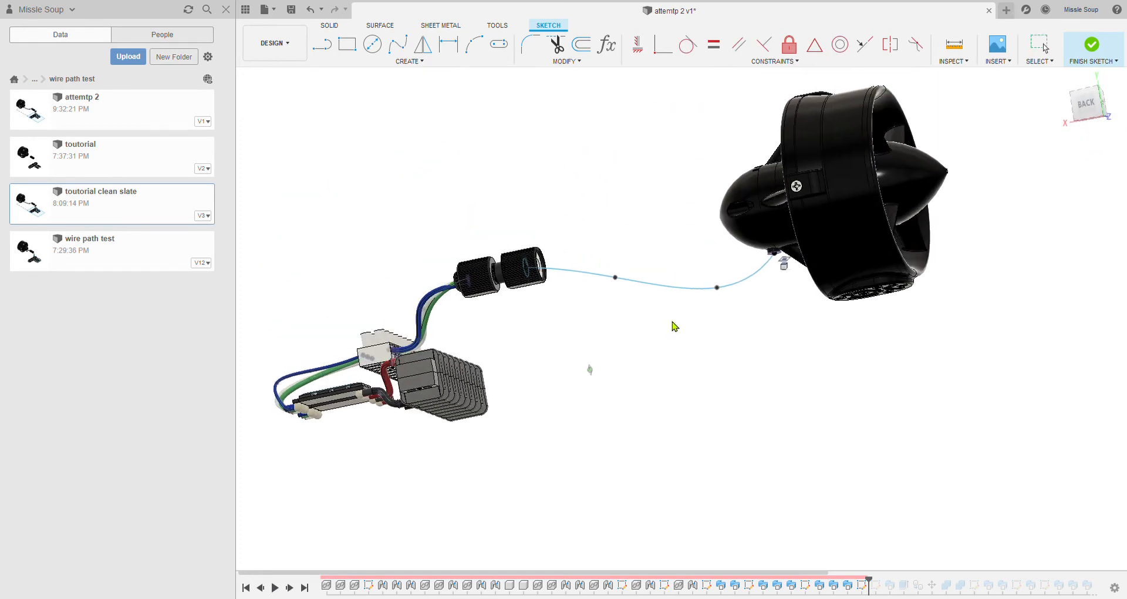
left_click(1081, 59)
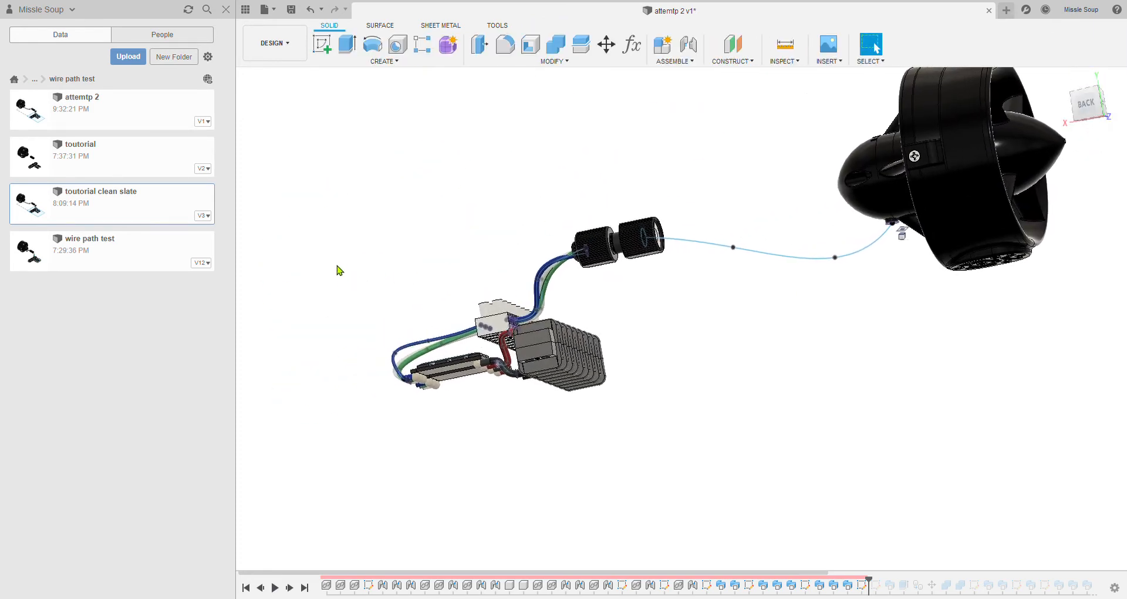
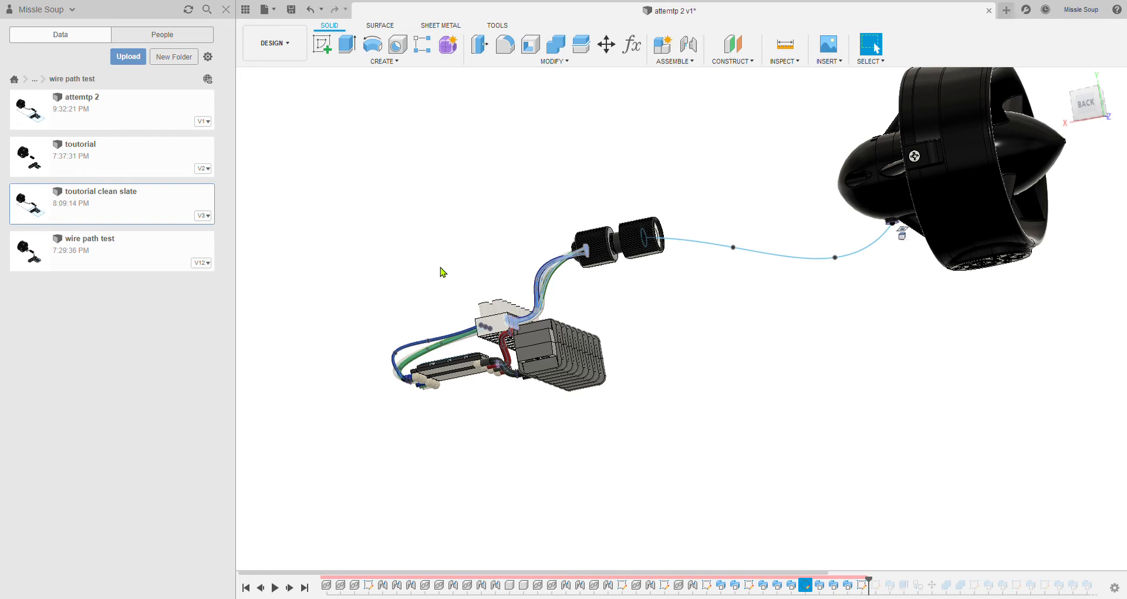
- Sweep the circular profile at the thruster's cable outlet along the spline to the gland to create the main cable
left_click(327, 286)
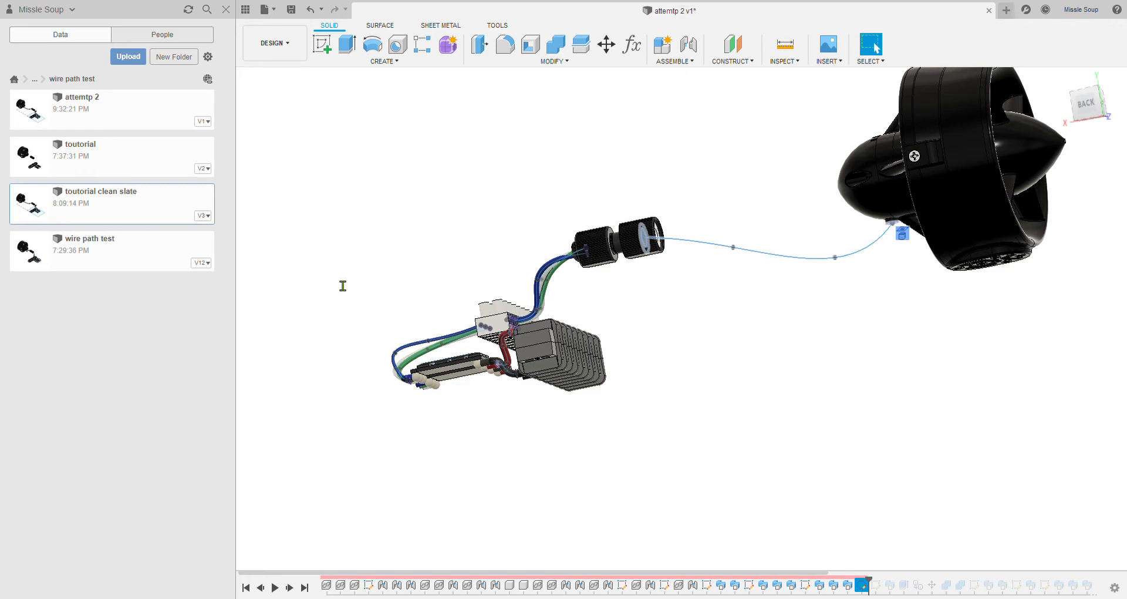
left_click(670, 347)
middle_click_drag(798, 265, 649, 177, "shift")
scroll(678, 221, "up", 5)
scroll(649, 176, "up", 4)
scroll(650, 180, "up", 1)
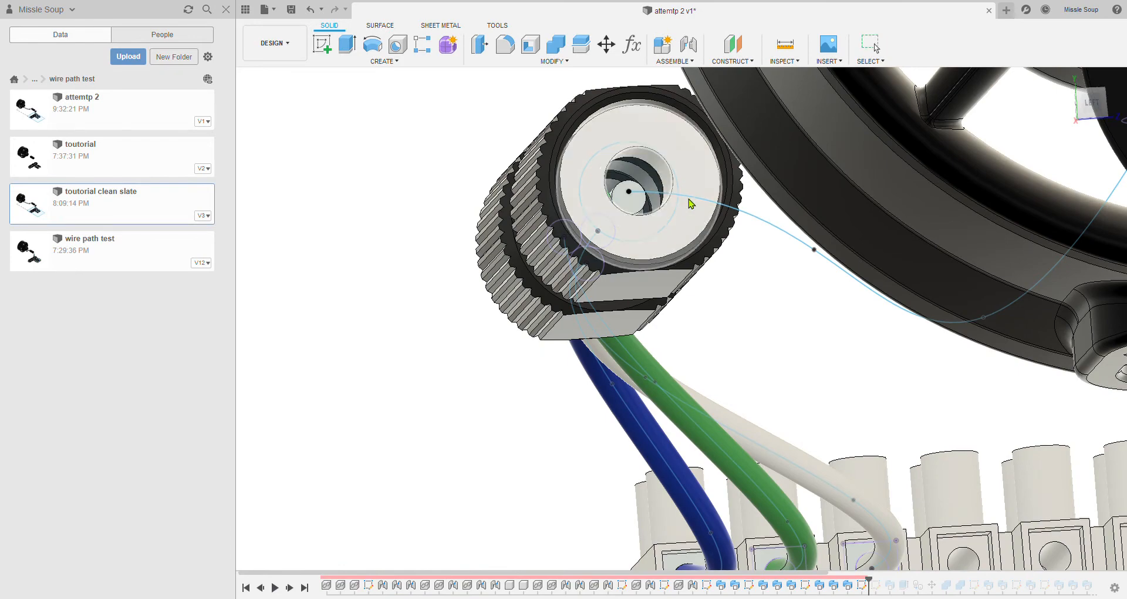
mouse_move(950, 196)
middle_mouse_down("shift")
mouse_move(659, 232)
mouse_move(680, 269)
middle_mouse_up("shift")
scroll(660, 231, "down", 5)
scroll(681, 271, "up", 4)
middle_click_drag(667, 458, 711, 274)
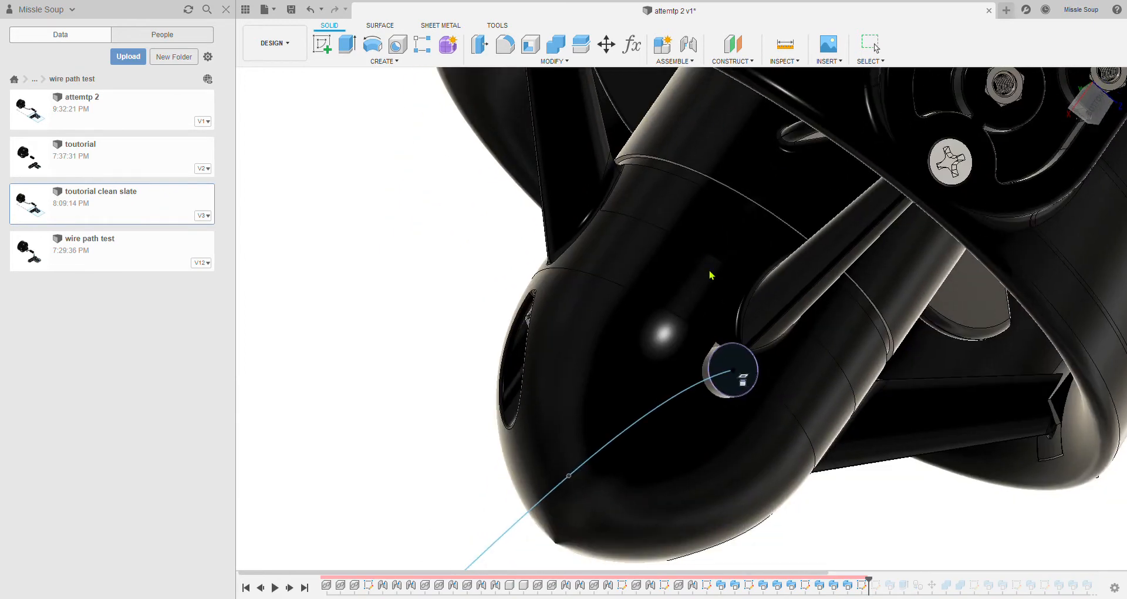
left_click(734, 357)
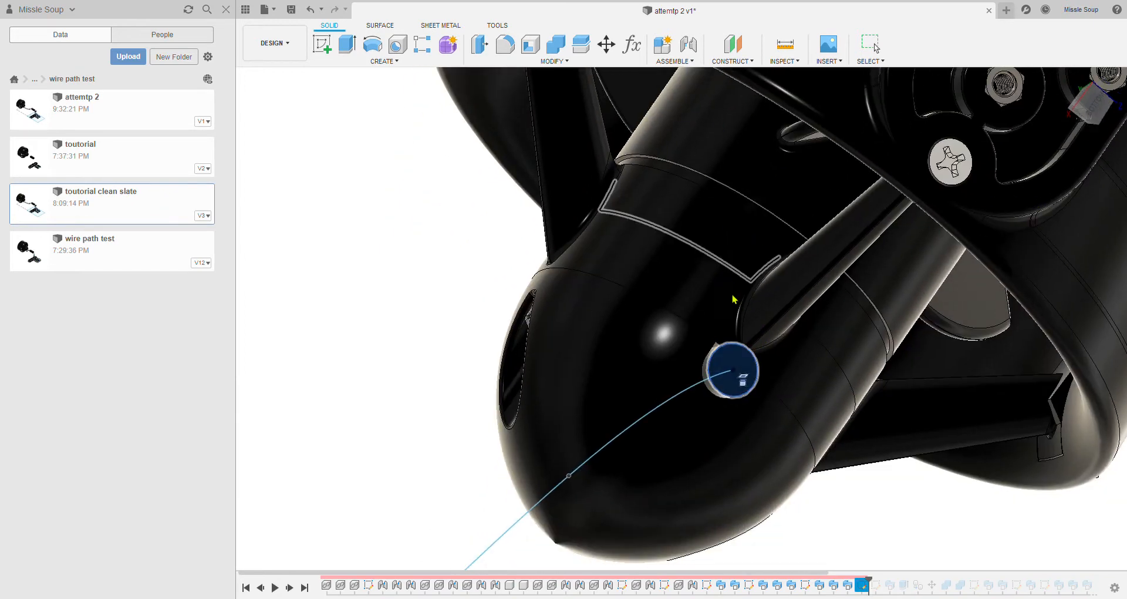
left_click(659, 410)
scroll(619, 356, "down", 5)
middle_click_drag(641, 309, 821, 310, "shift")
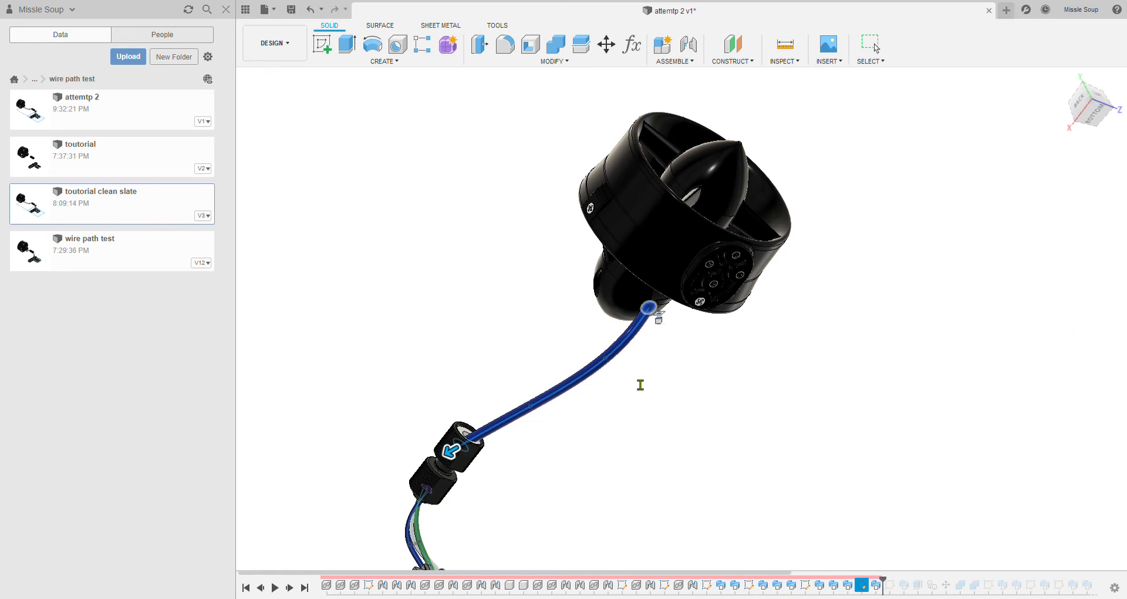
key("Return")
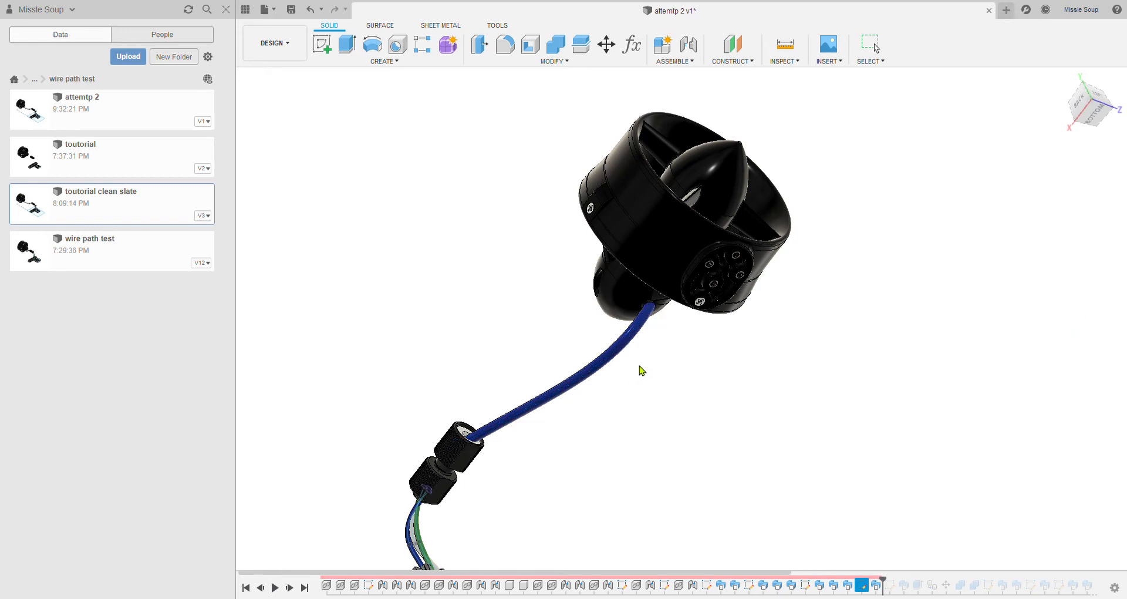
key("Escape")
middle_click_drag(611, 358, 537, 336, "shift")
scroll(610, 293, "up", 7)
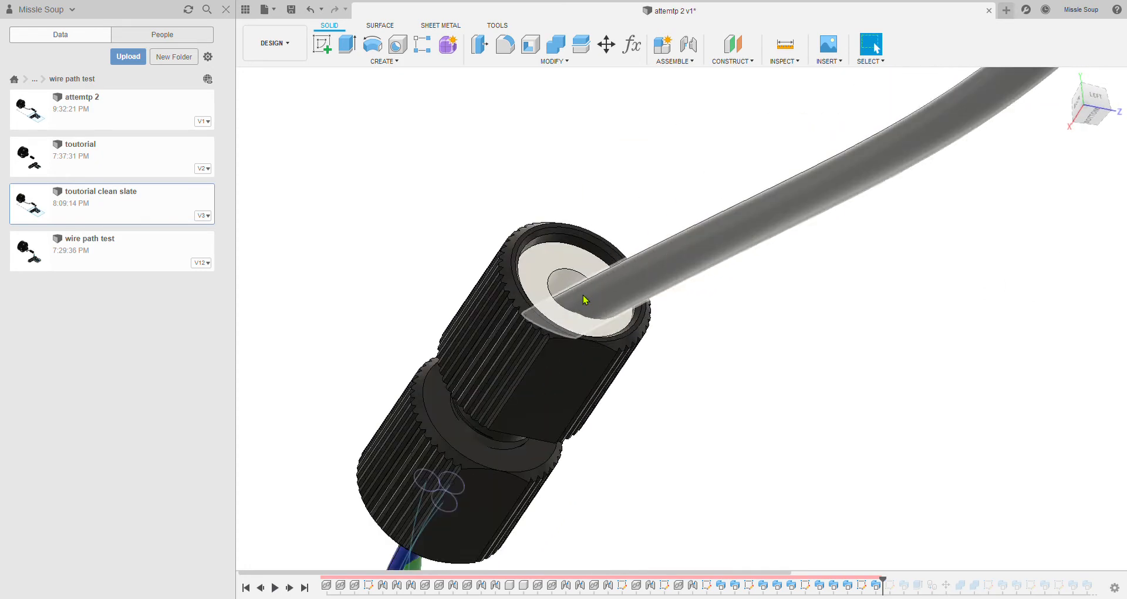
middle_click_drag(589, 267, 443, 291, "shift")
left_click(578, 297)
scroll(571, 291, "up", 2)
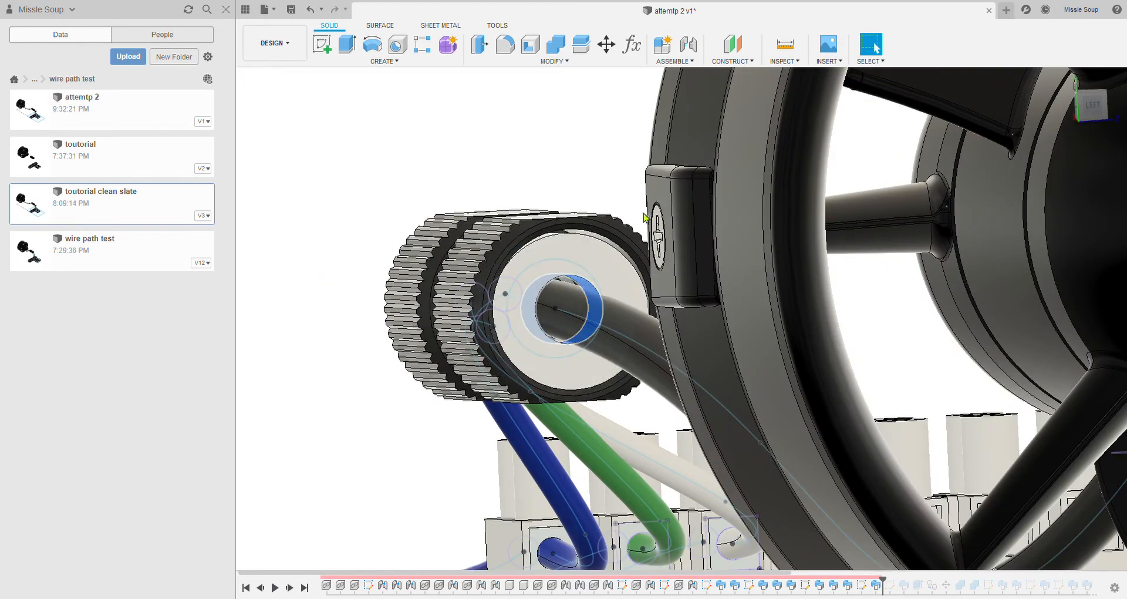
left_click(571, 280)
scroll(570, 280, "up", 3)
left_click(568, 283)
scroll(568, 283, "down", 2)
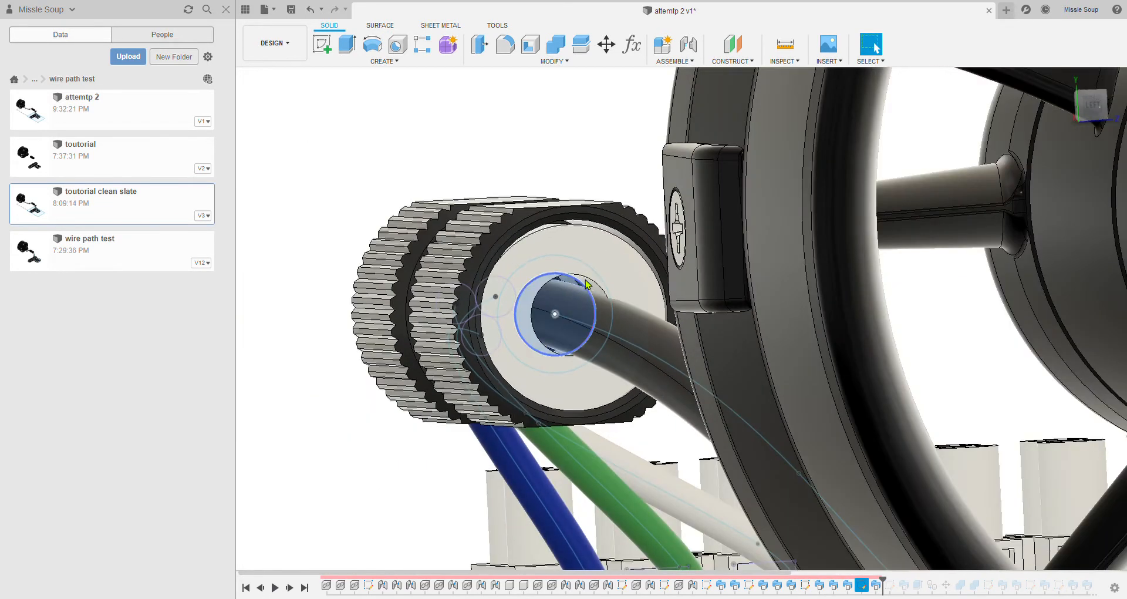
key("e")
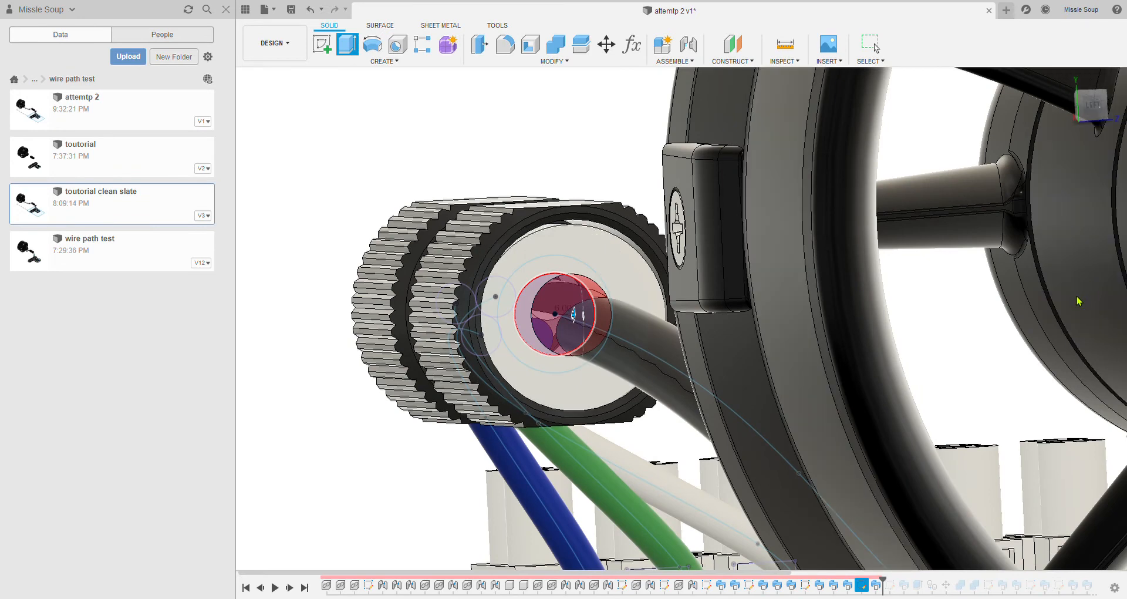
scroll(855, 307, "down", 3)
scroll(1086, 304, "up", 2)
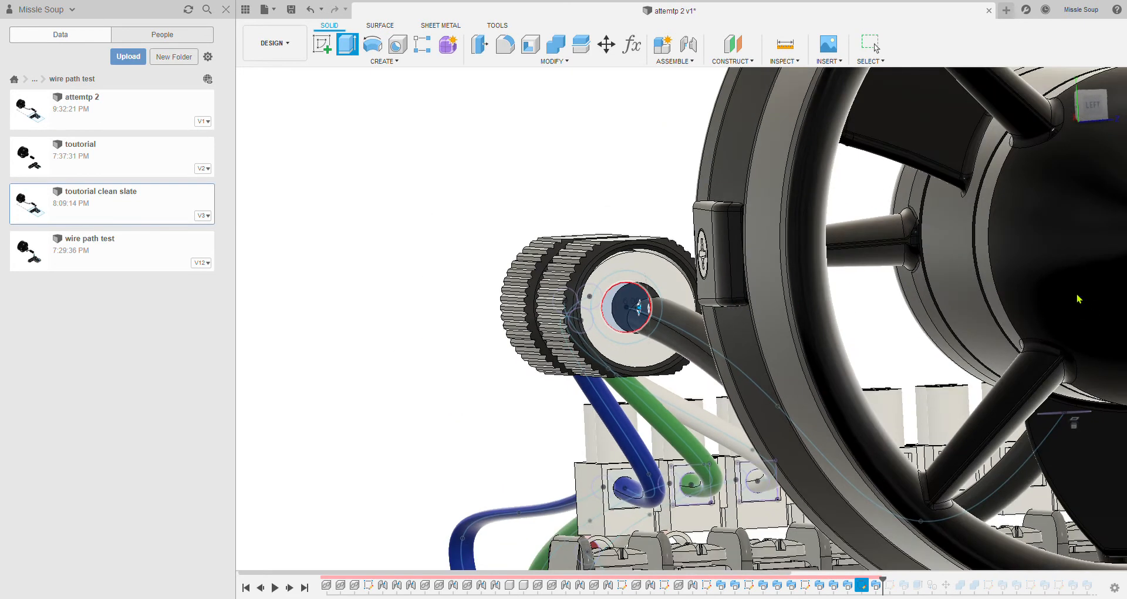
key("Escape")
scroll(759, 294, "down", 2)
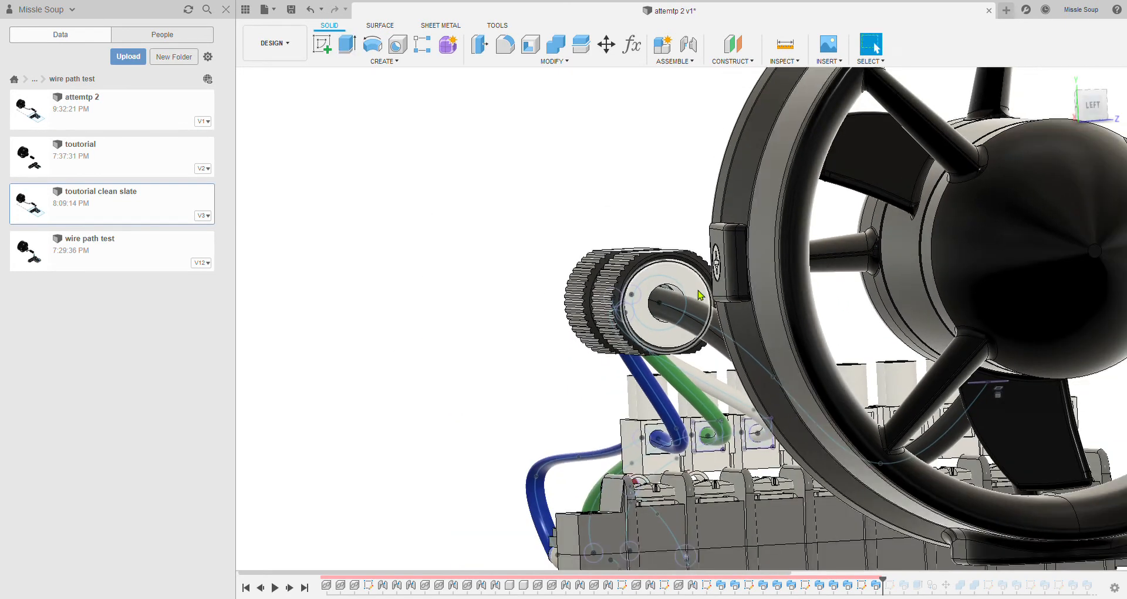
- Extrude the circular sketch profile at the cable end inside the gland's opening
scroll(692, 293, "up", 4)
middle_click_drag(687, 296, 581, 294, "shift")
key("e")
left_click(581, 294)
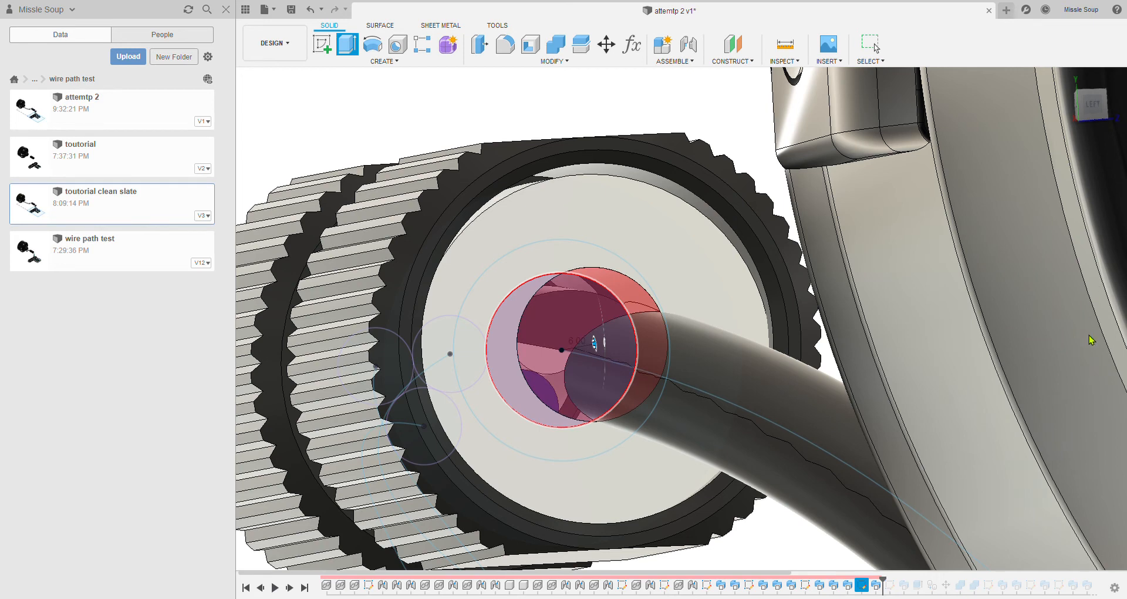
key("Escape")
scroll(818, 292, "down", 3)
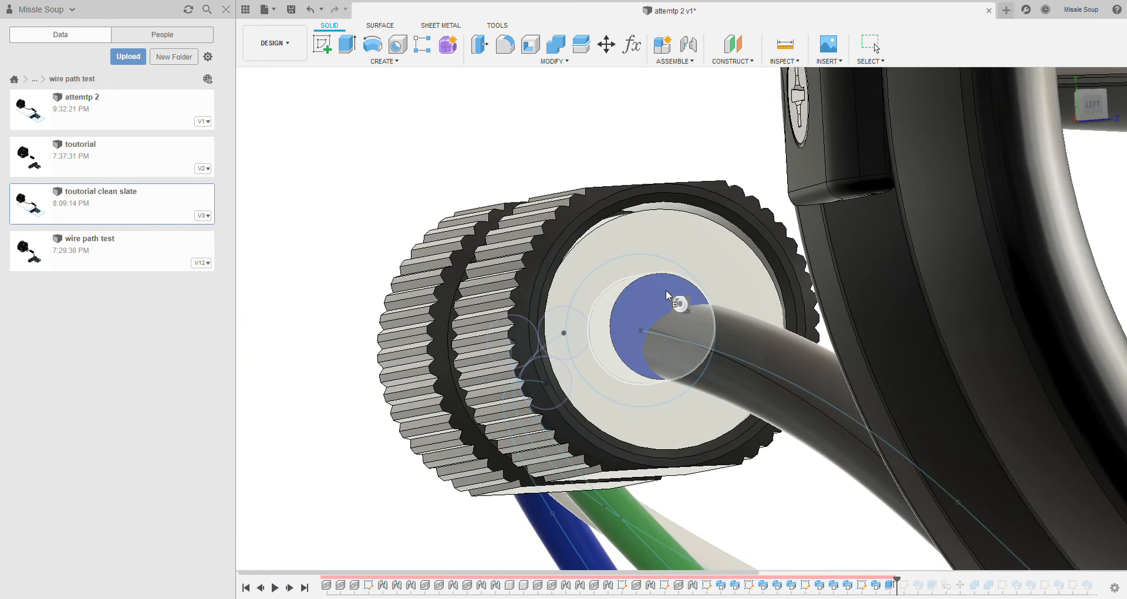
scroll(667, 290, "down", 5)
middle_click_drag(694, 156, 821, 540, "shift")
middle_click_drag(719, 370, 748, 434, "shift")
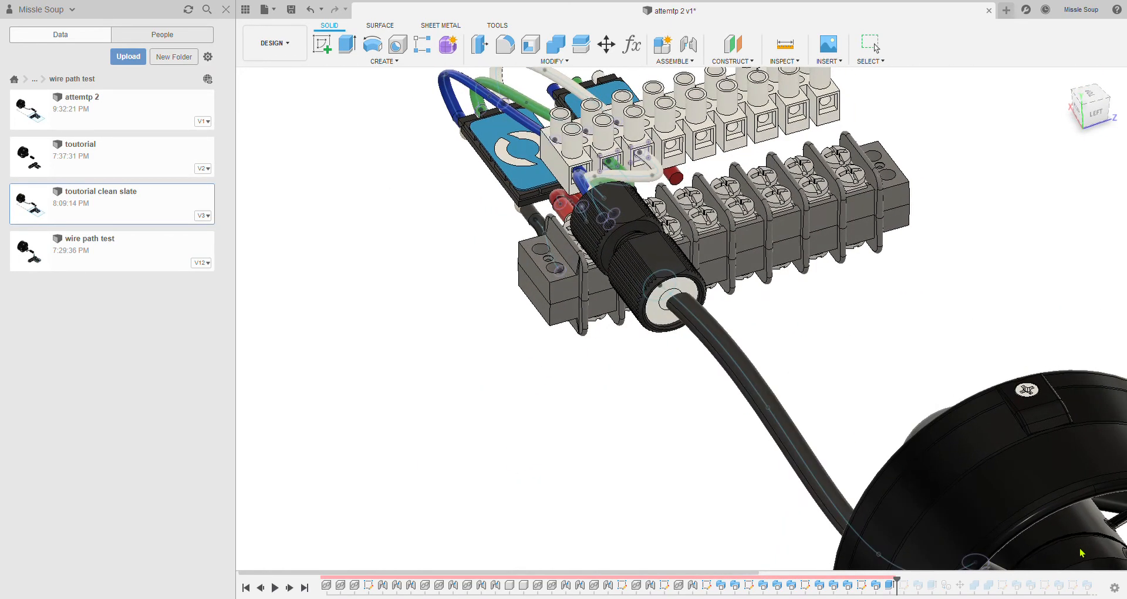
scroll(669, 364, "down", 4)
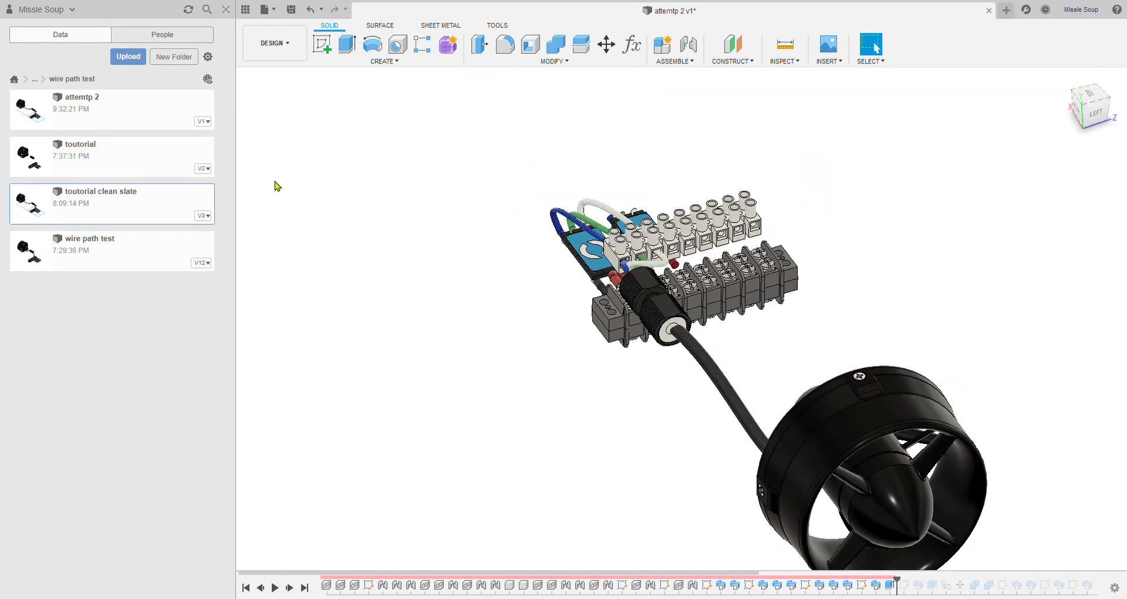
- Measure the length of the main cable's edge between the gland and the thruster
middle_click_drag(769, 320, 753, 295, "shift")
key("i")
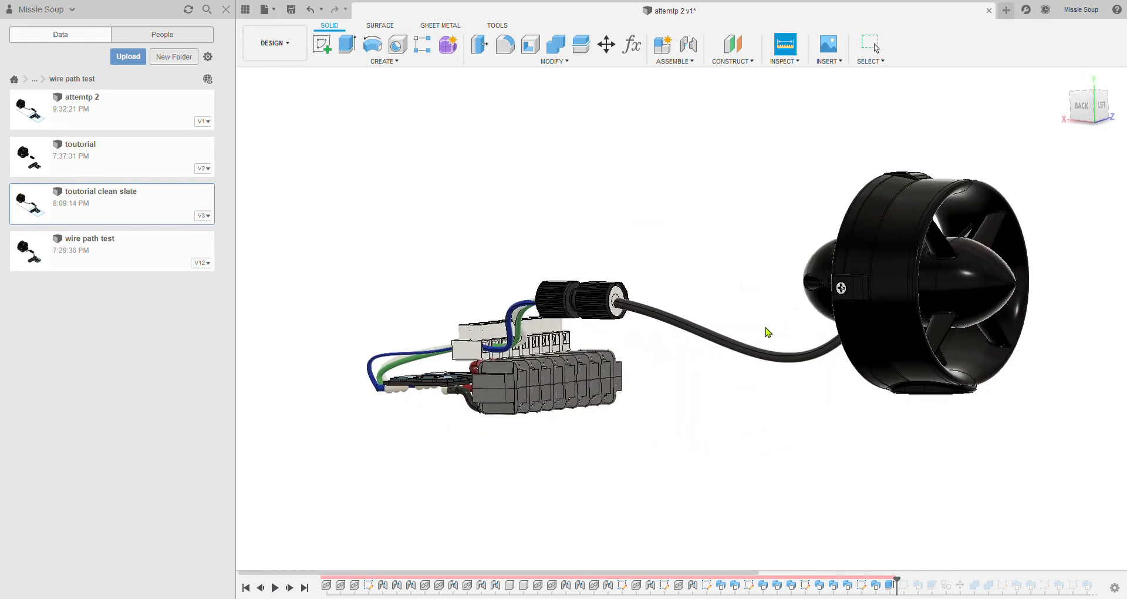
left_click(740, 353)
middle_click_drag(845, 281, 835, 273, "shift")
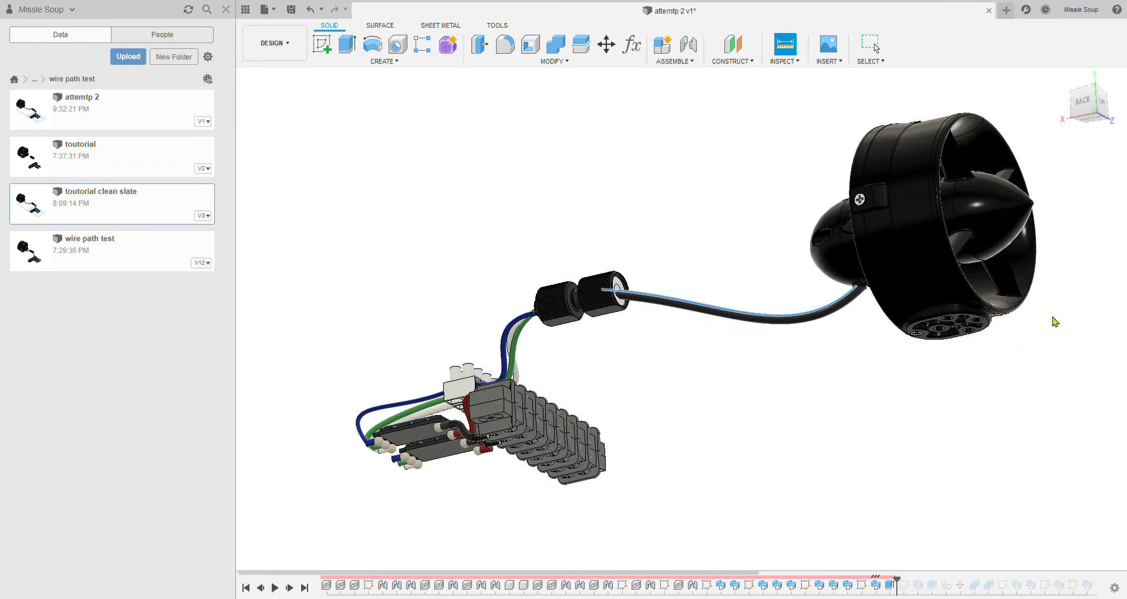
key("Escape")
key("i")
scroll(880, 293, "up", 5)
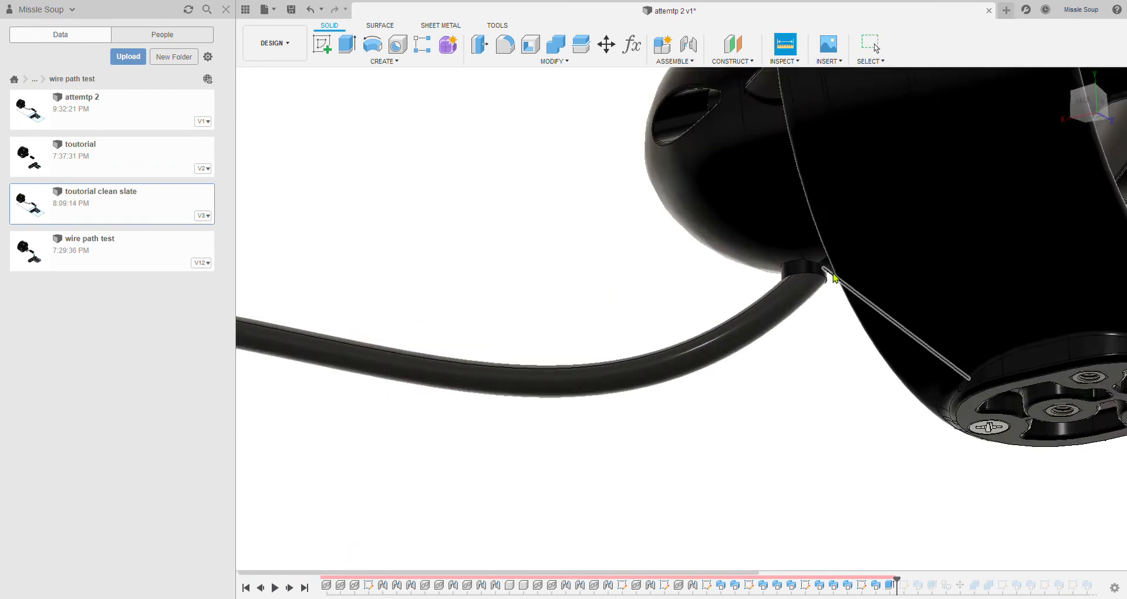
scroll(815, 283, "down", 8)
key("Escape")
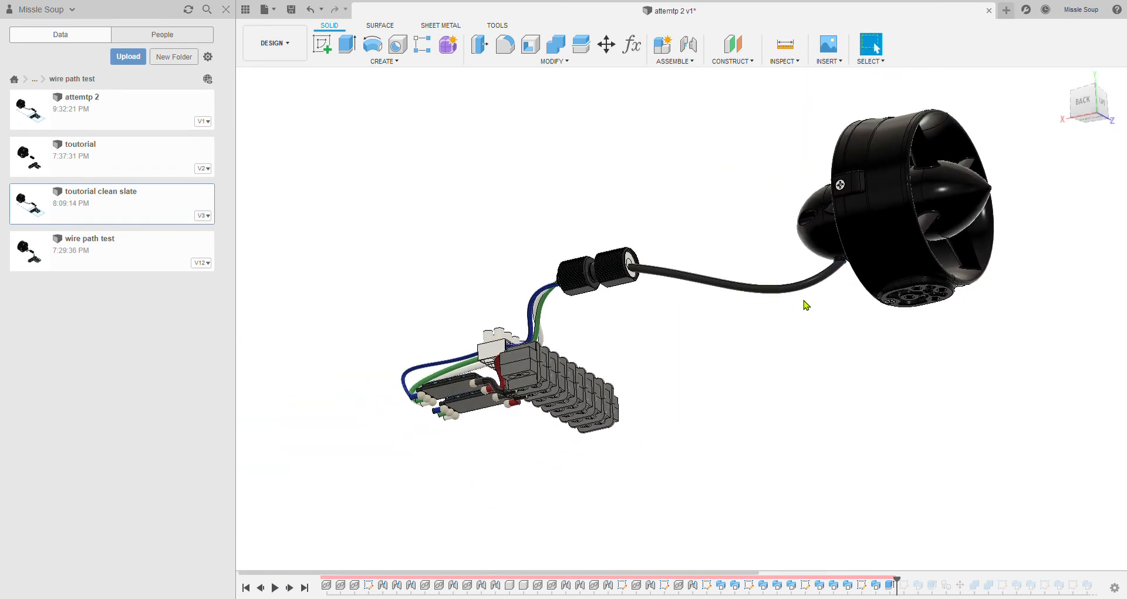
scroll(805, 305, "up", 8)
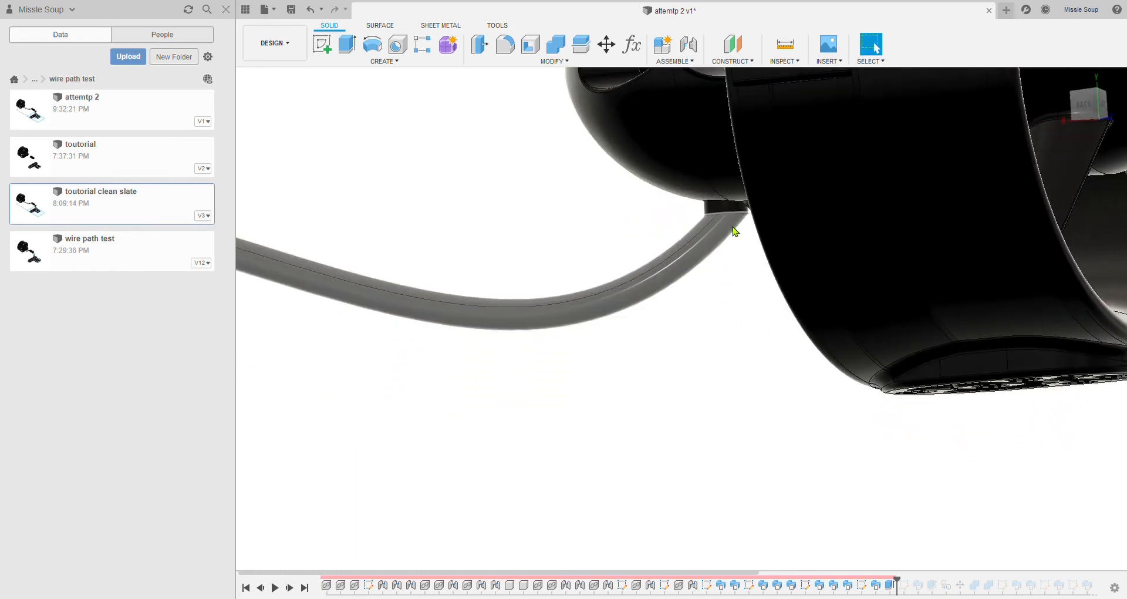
scroll(735, 231, "down", 8)
middle_click_drag(800, 254, 812, 324, "shift")
scroll(622, 252, "up", 6)
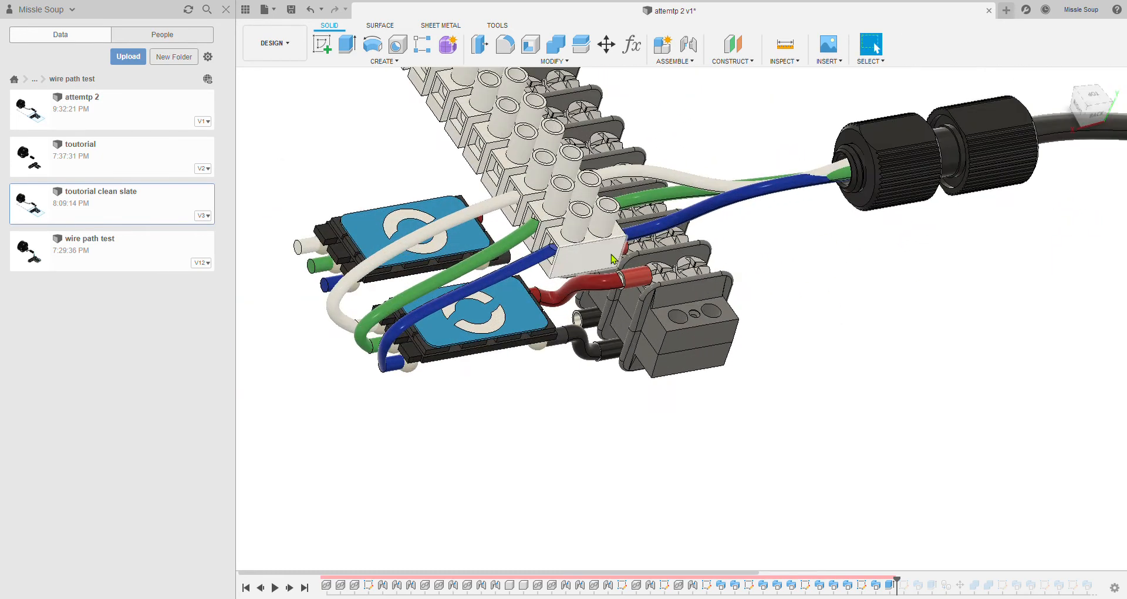
scroll(612, 258, "down", 6)
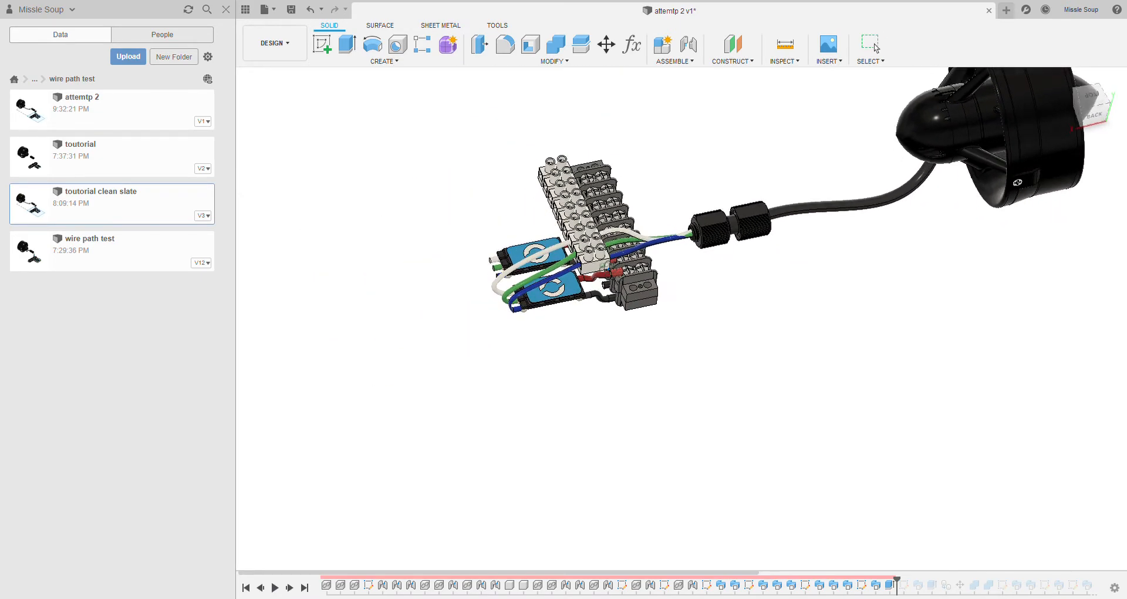
- Start a sketch in the top view and draw a horizontal centre-point slot just beyond the upper speed controller's long edge
middle_click_drag(612, 258, 737, 296, "shift")
left_click(1103, 99)
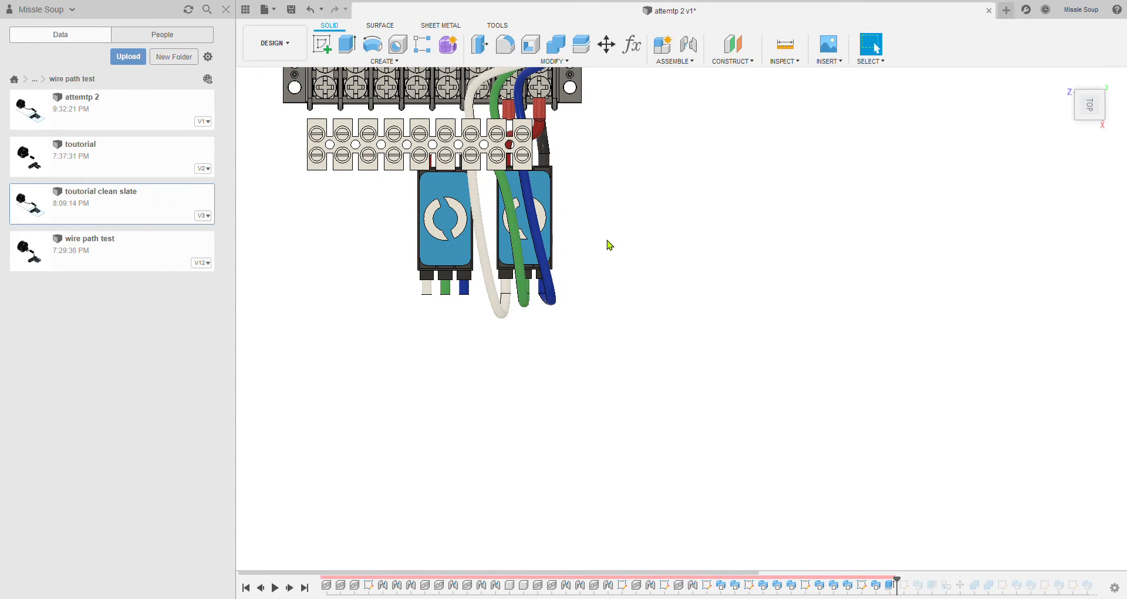
key("l")
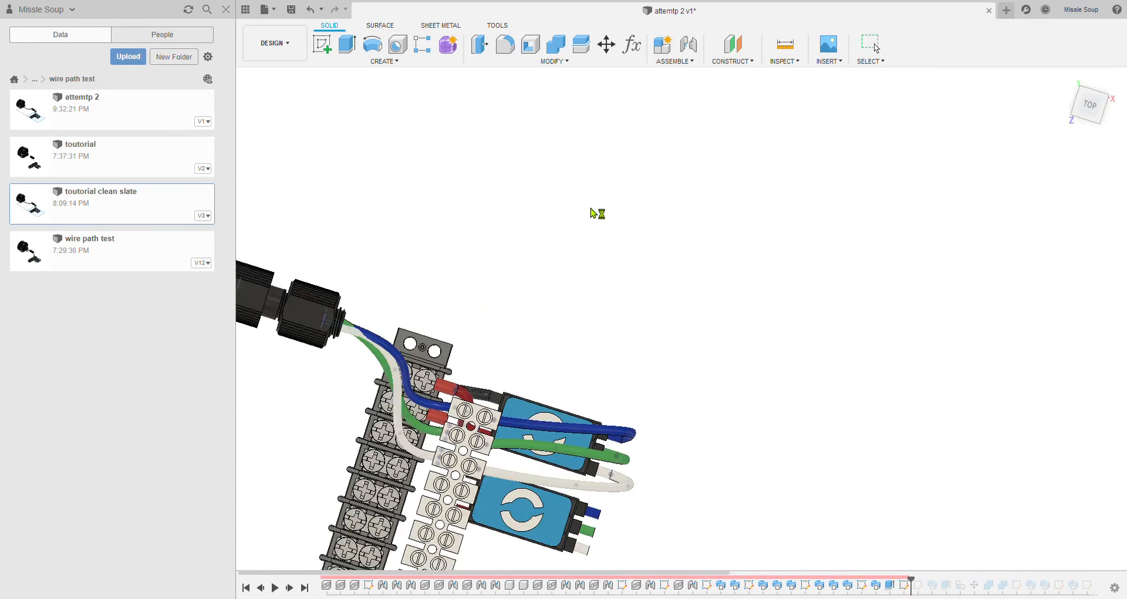
middle_click_drag(678, 257, 513, 455)
scroll(728, 270, "up", 3)
middle_click_drag(728, 269, 717, 274)
left_click(718, 274)
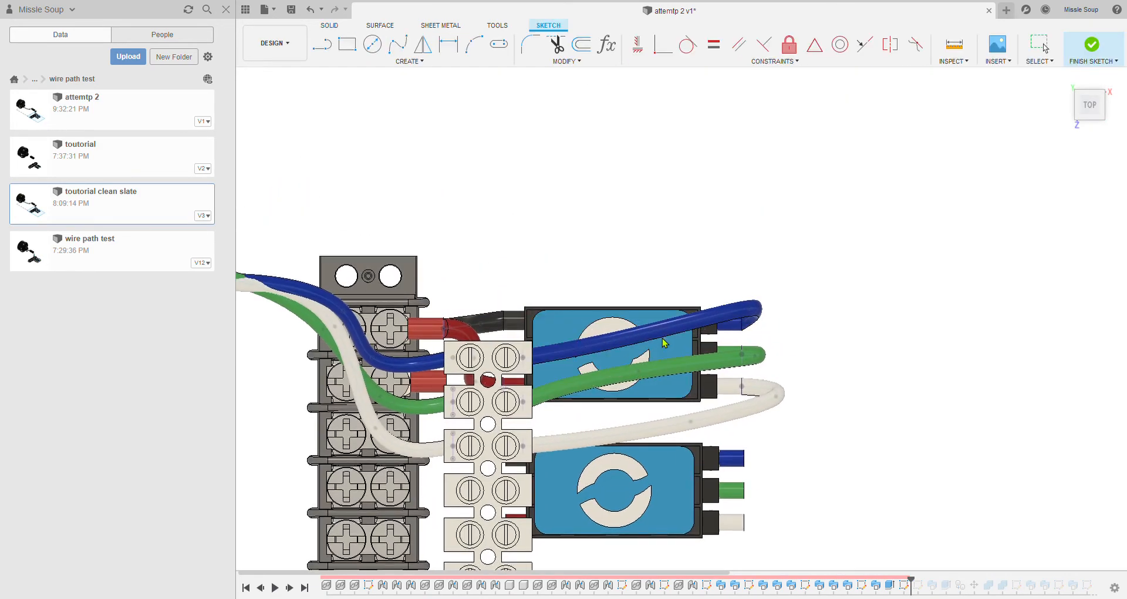
scroll(624, 302, "up", 3)
left_click(635, 295)
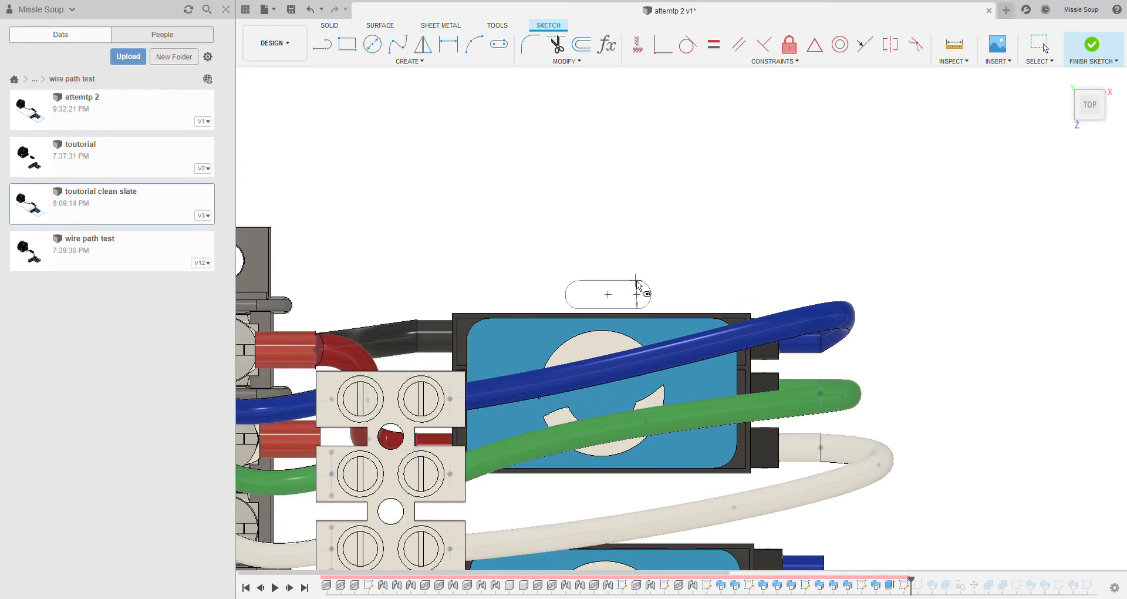
left_click(636, 283)
key("Escape")
- Dimension the distance from the slot's centre to its end arc's centre as 1 mm
key("d")
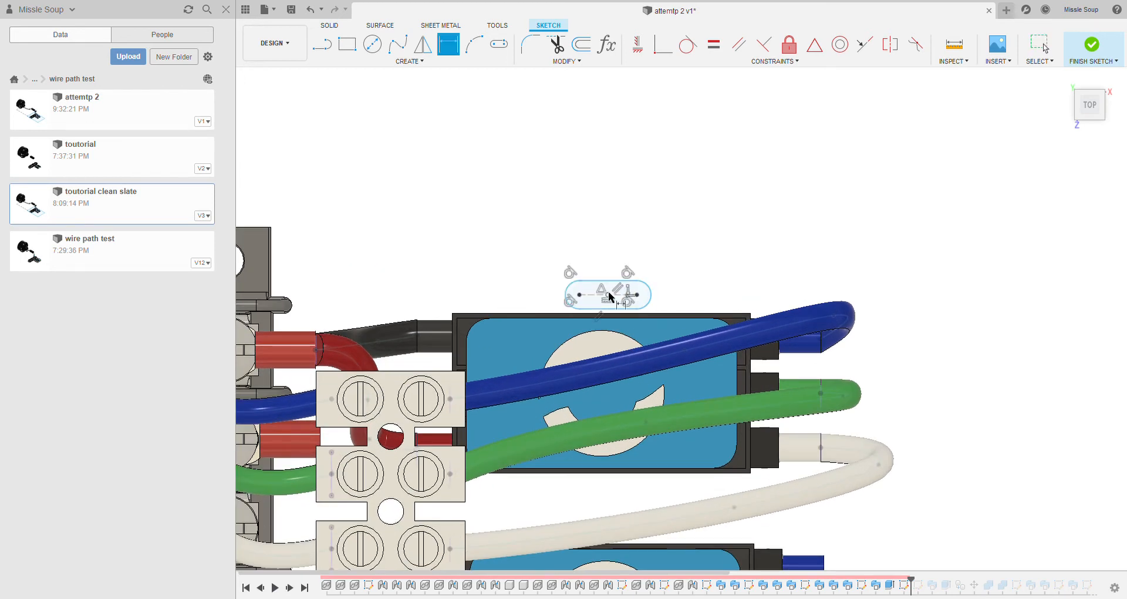
left_click(635, 294)
left_click(671, 260)
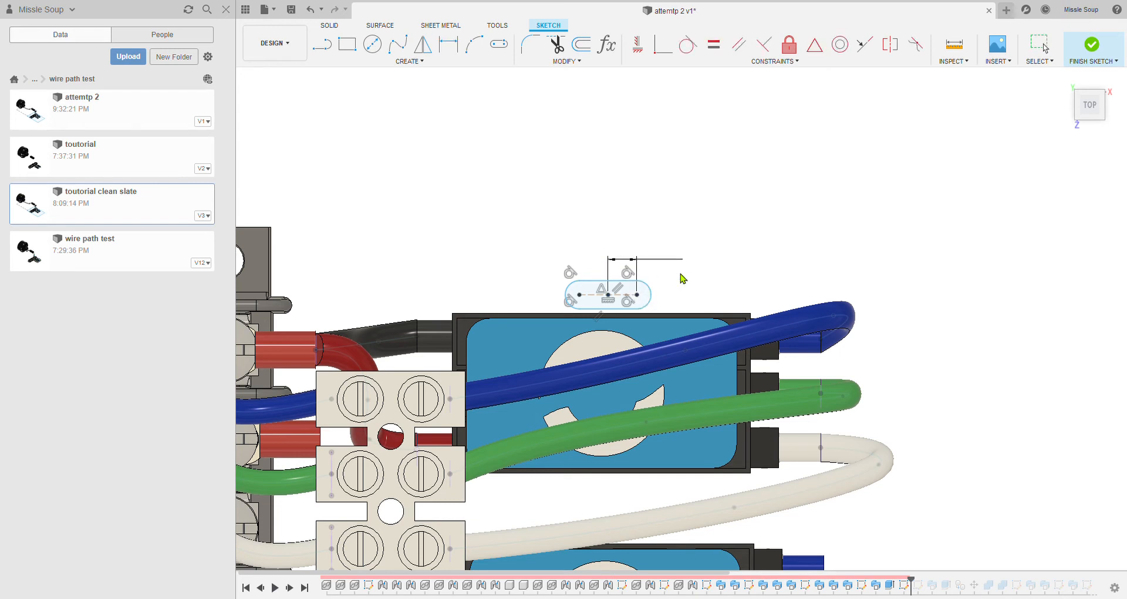
type("1")
key("Return")
- Draw a rectangle about 6.3 mm high enclosing the slot and dimension its height
scroll(675, 273, "up", 3)
key("r")
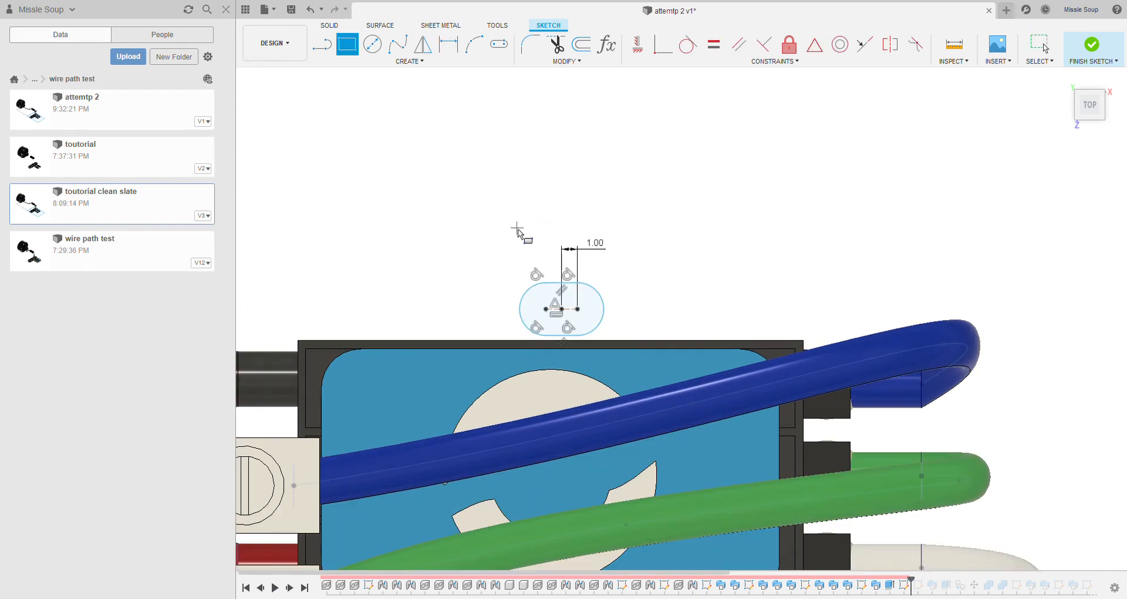
left_click(517, 237)
left_click(612, 339)
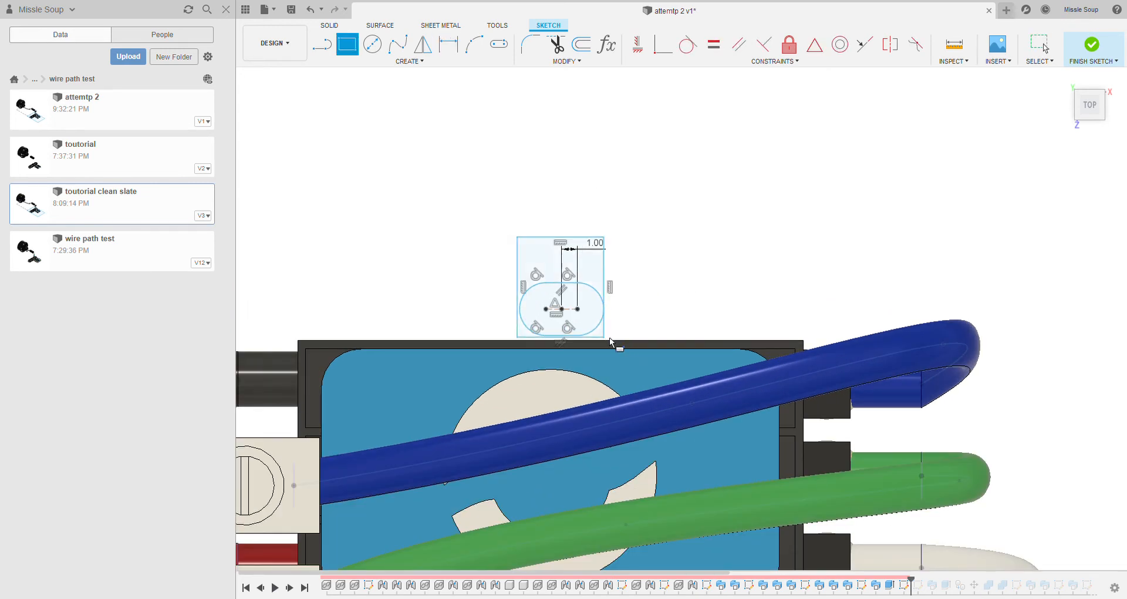
key("Escape")
key("d")
left_click(606, 286)
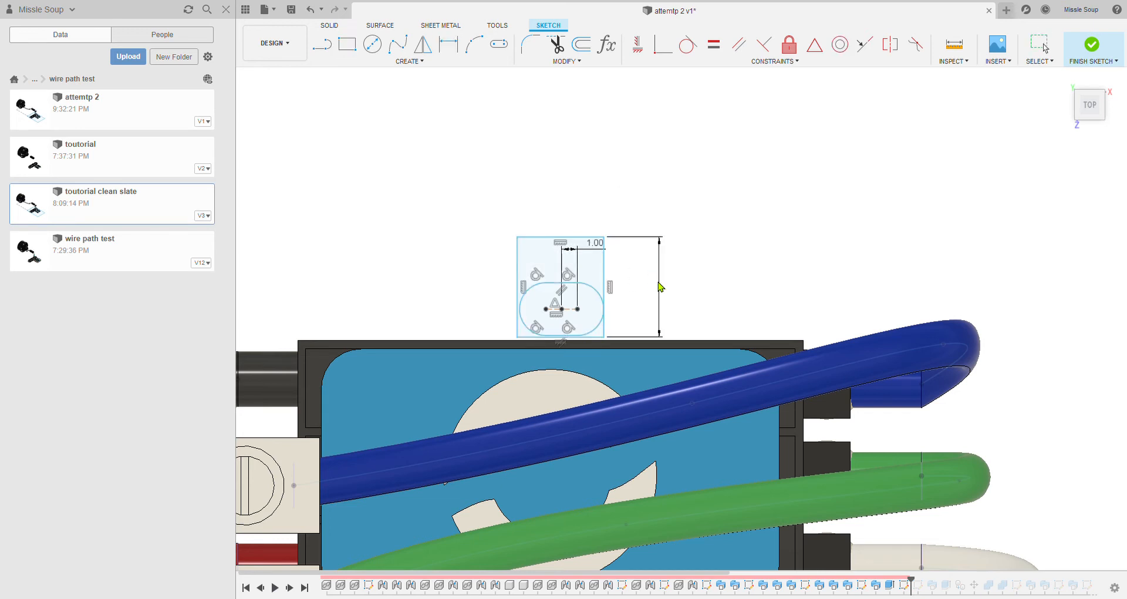
key("Escape")
scroll(716, 240, "down", 3)
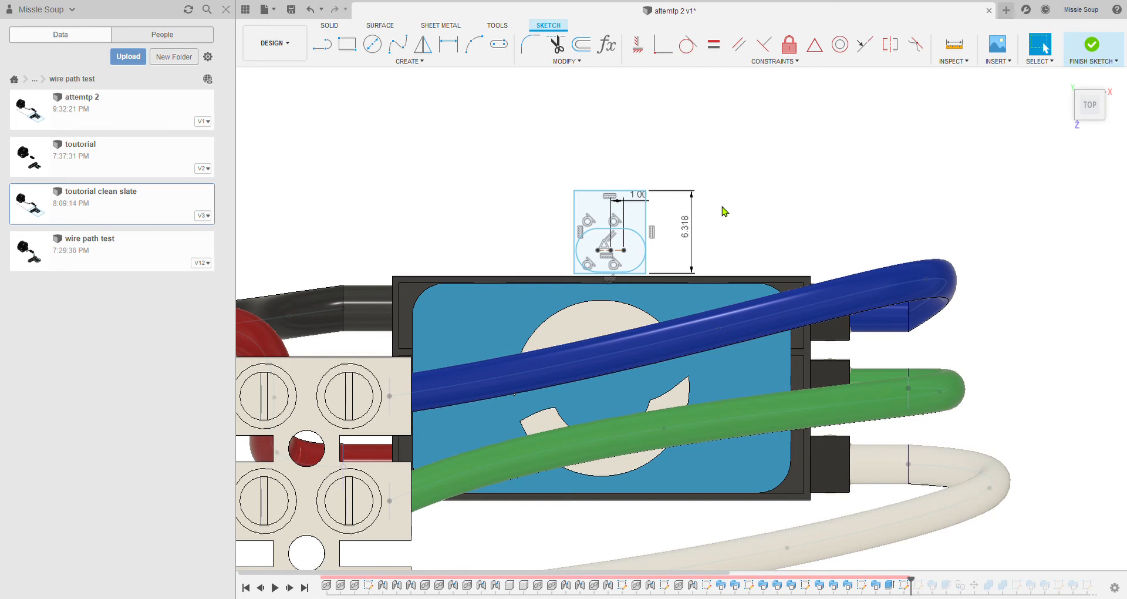
- Draw a closed fit-point spline from the slot's centre around the upper speed controller's face and back to the slot's centre
key("s")
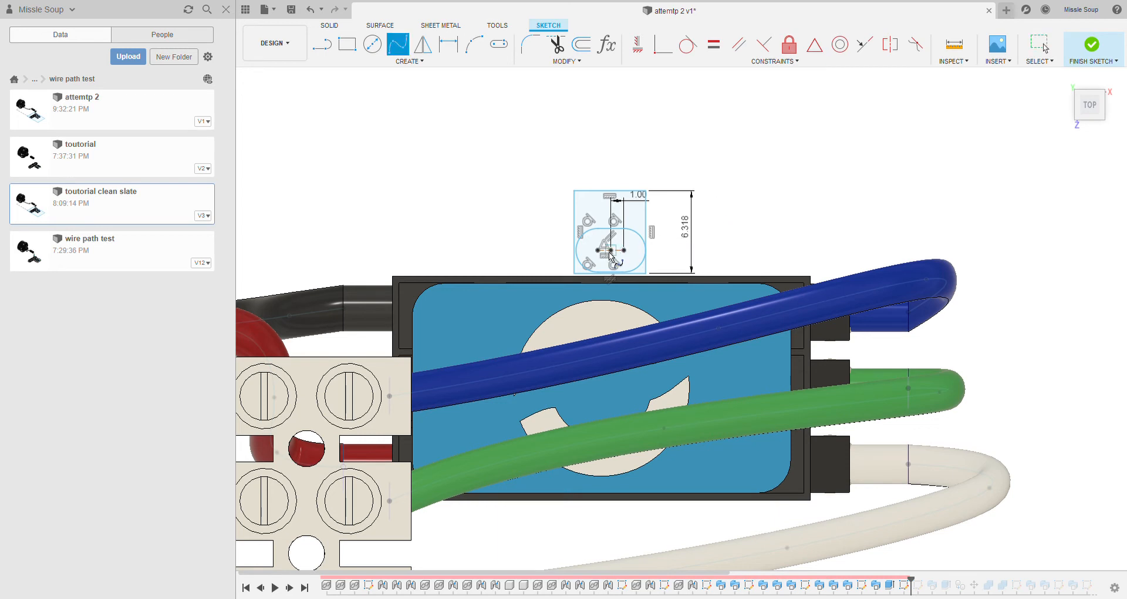
left_click(559, 480)
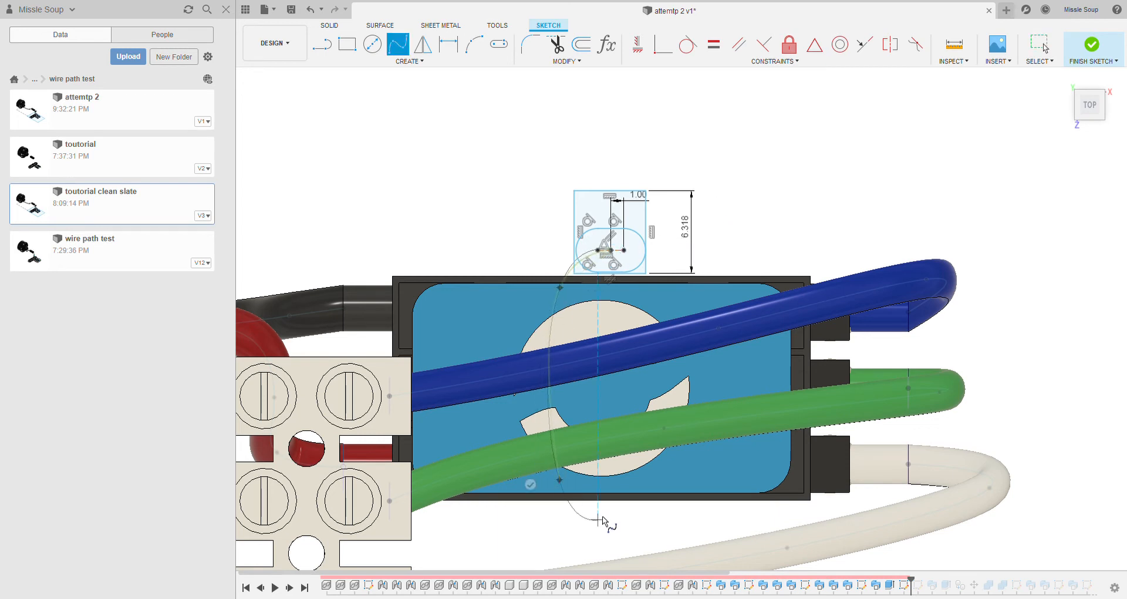
left_click(588, 517)
left_click(631, 482)
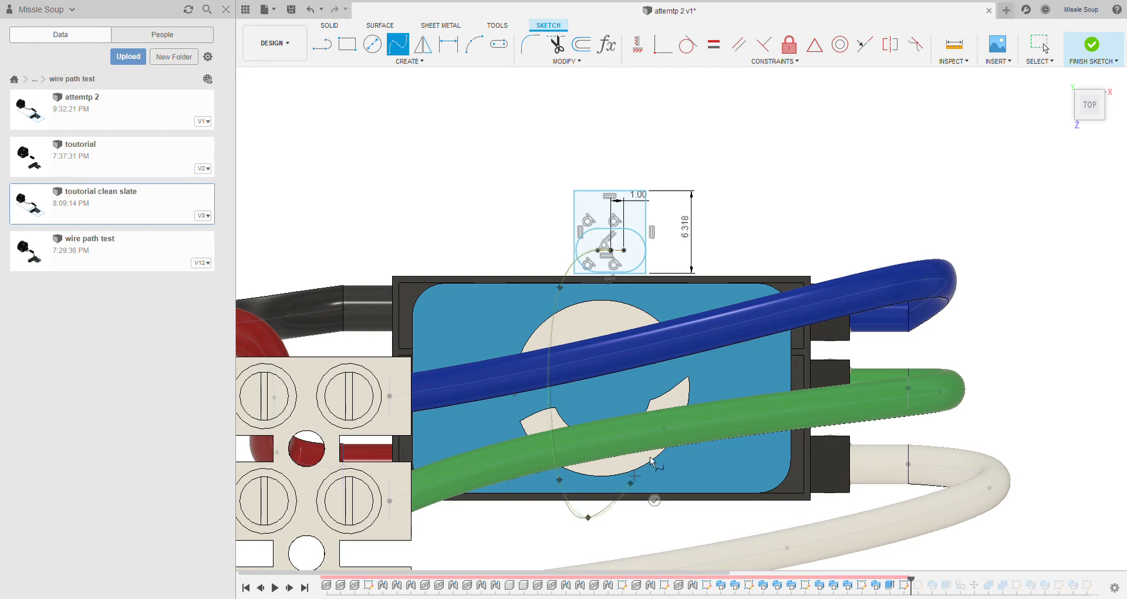
left_click(646, 290)
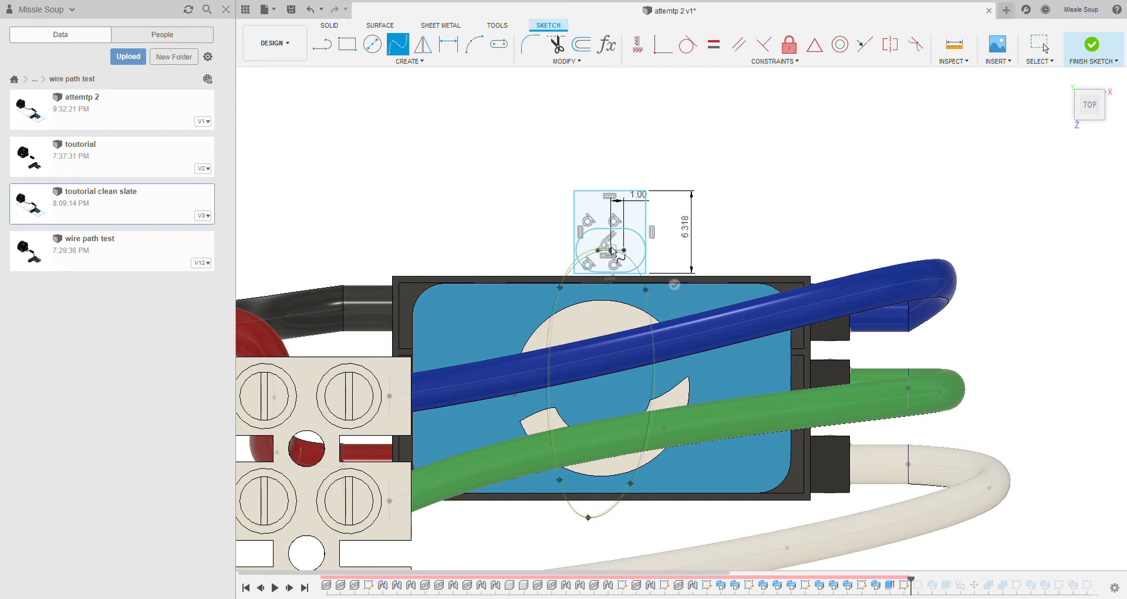
left_click(609, 250)
key("Escape")
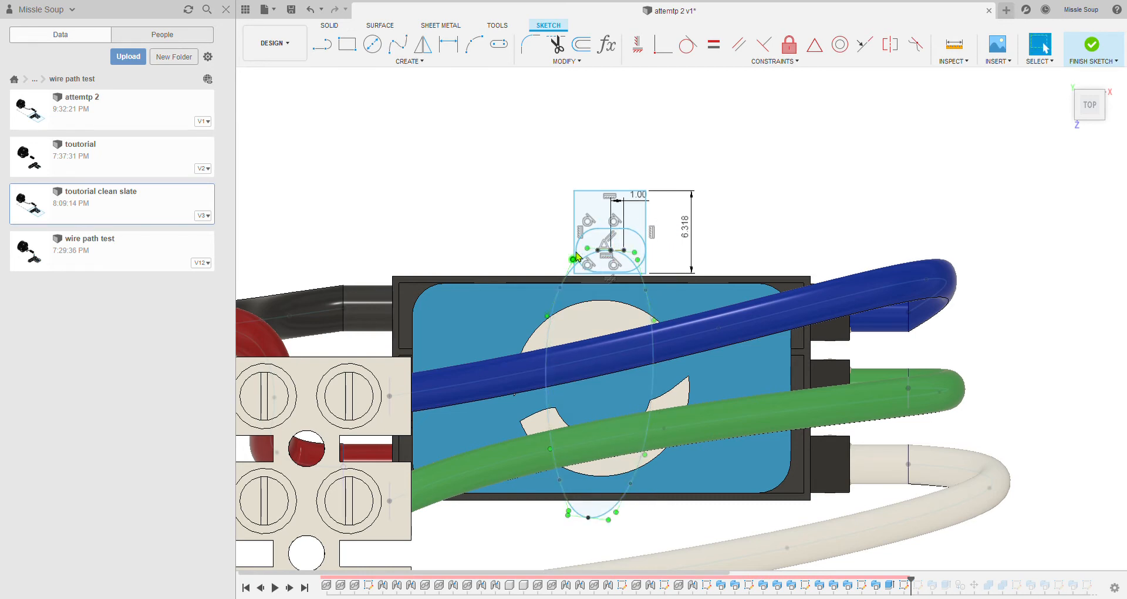
- Move one side's pair of spline fit points above the sketch plane and the opposite pair below it, viewed from the right
middle_click_drag(572, 235, 592, 193, "shift")
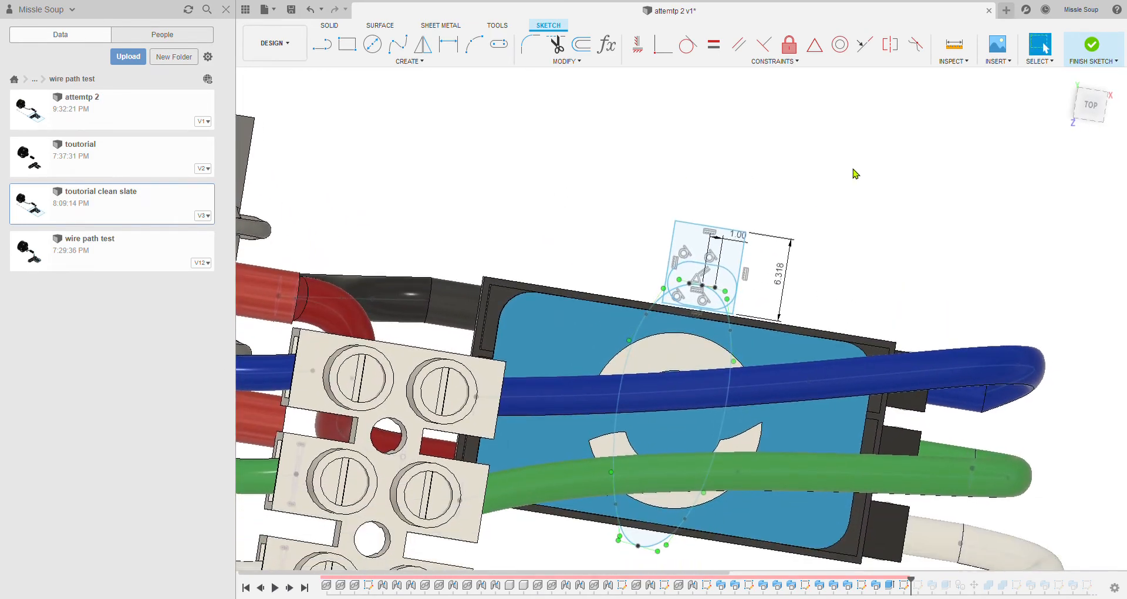
mouse_move(833, 221)
middle_mouse_down("shift")
mouse_move(730, 168)
mouse_move(780, 317)
middle_mouse_up("shift")
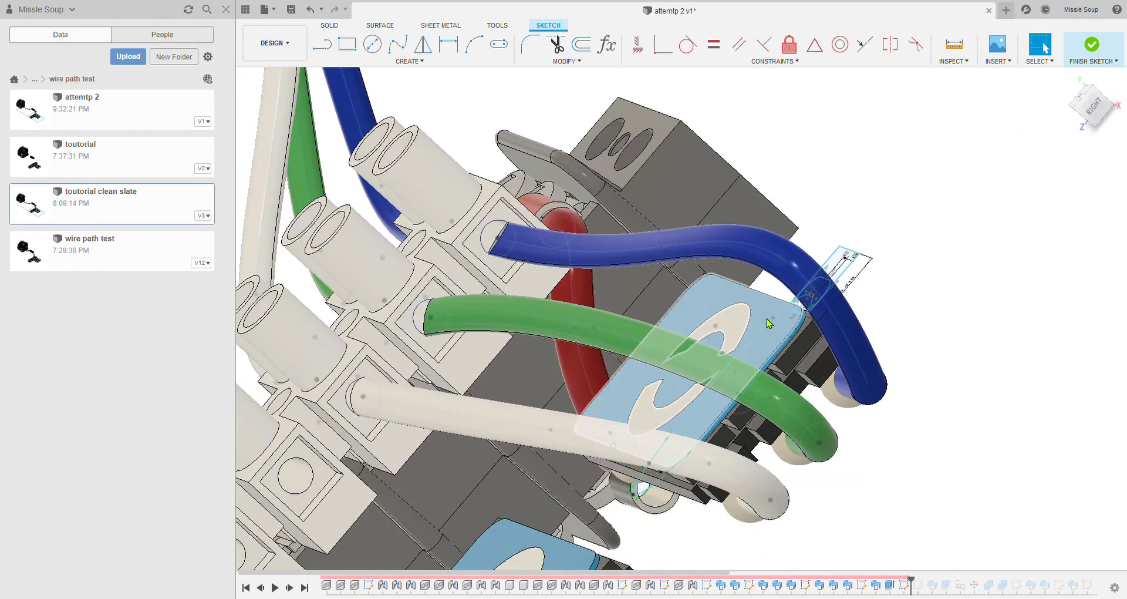
left_click(674, 433)
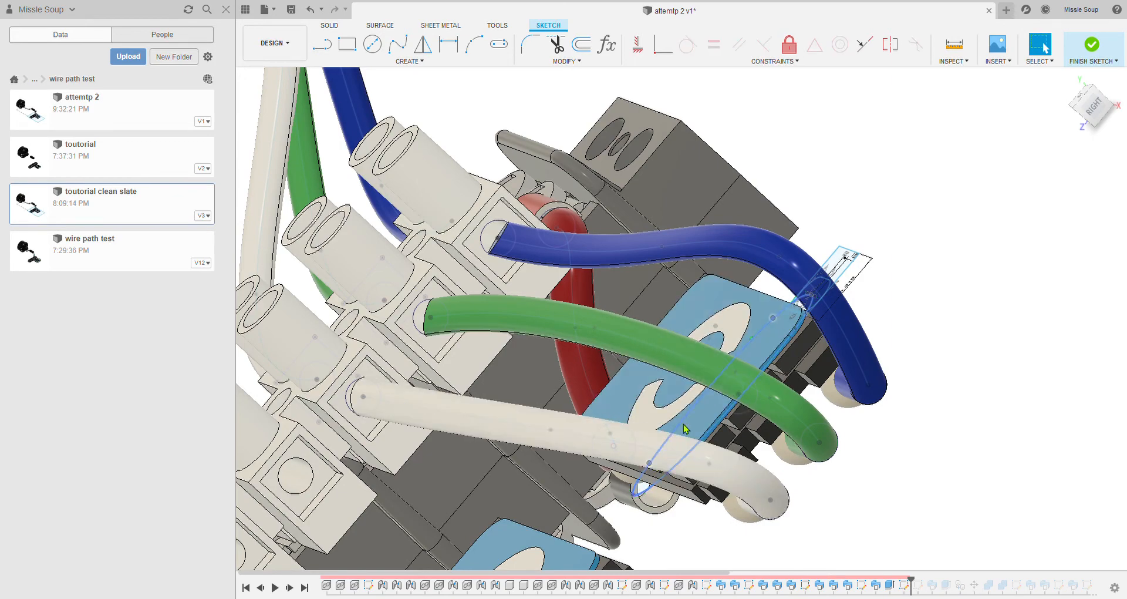
middle_click_drag(685, 429, 647, 373, "shift")
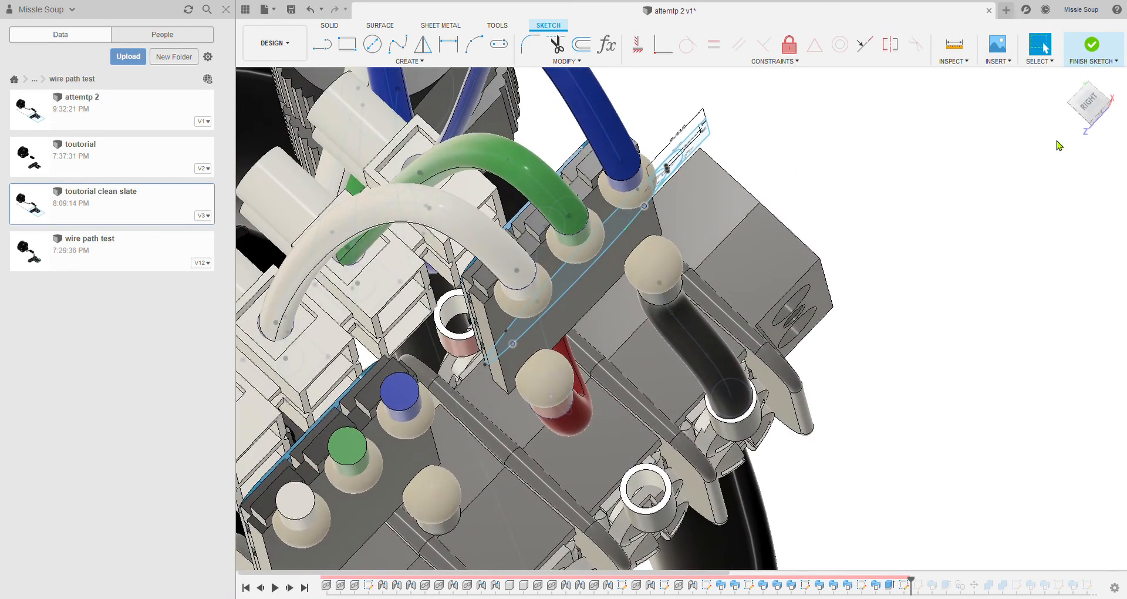
left_click(1087, 126)
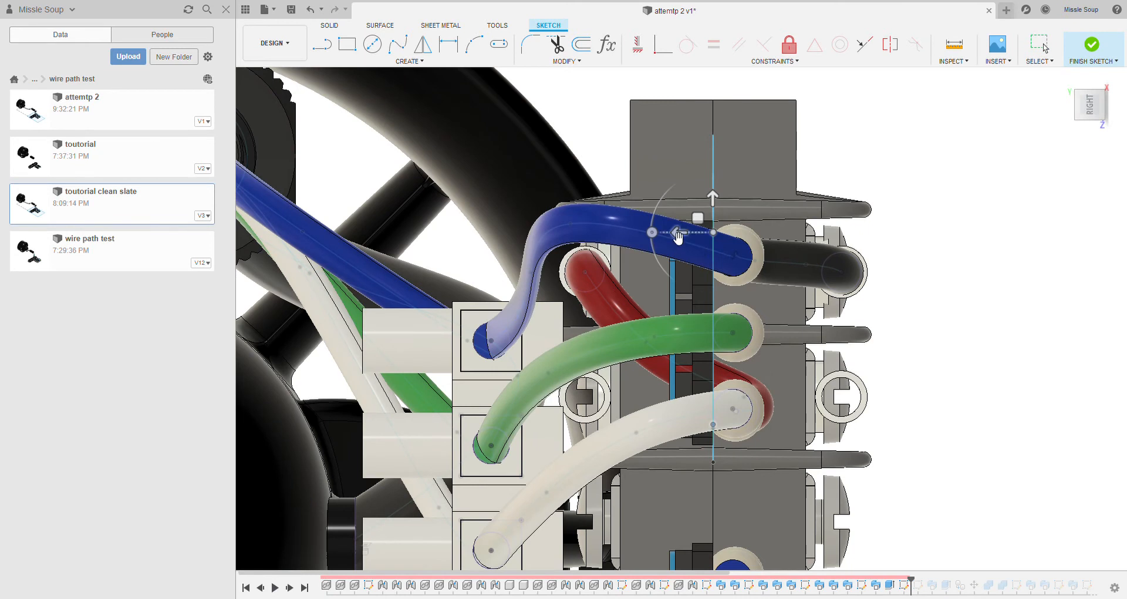
left_click_drag(691, 238, 648, 243)
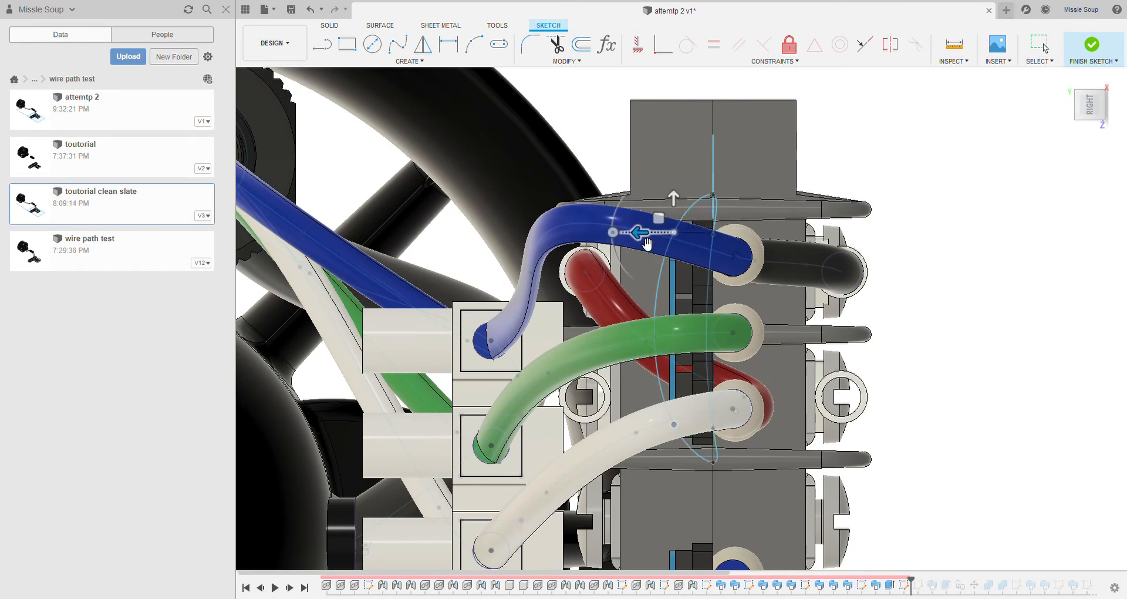
left_click(713, 432)
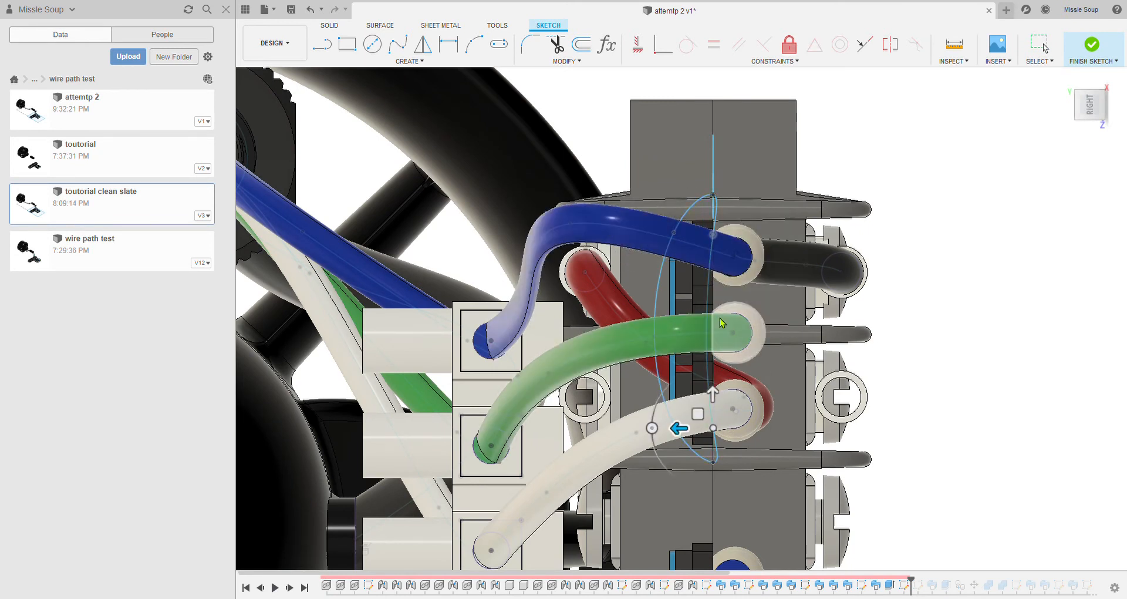
left_click_drag(683, 431, 714, 435)
- Finish the sketch and try to sweep the slot profile along the closed spline around the speed controller
middle_click_drag(645, 264, 437, 111, "shift")
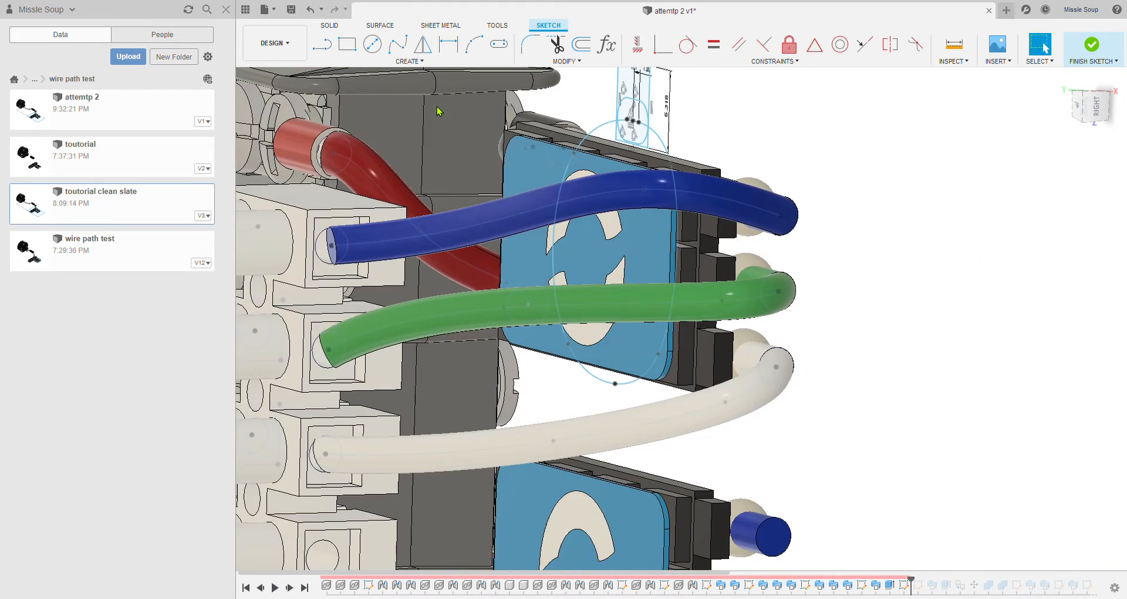
scroll(615, 122, "up", 3)
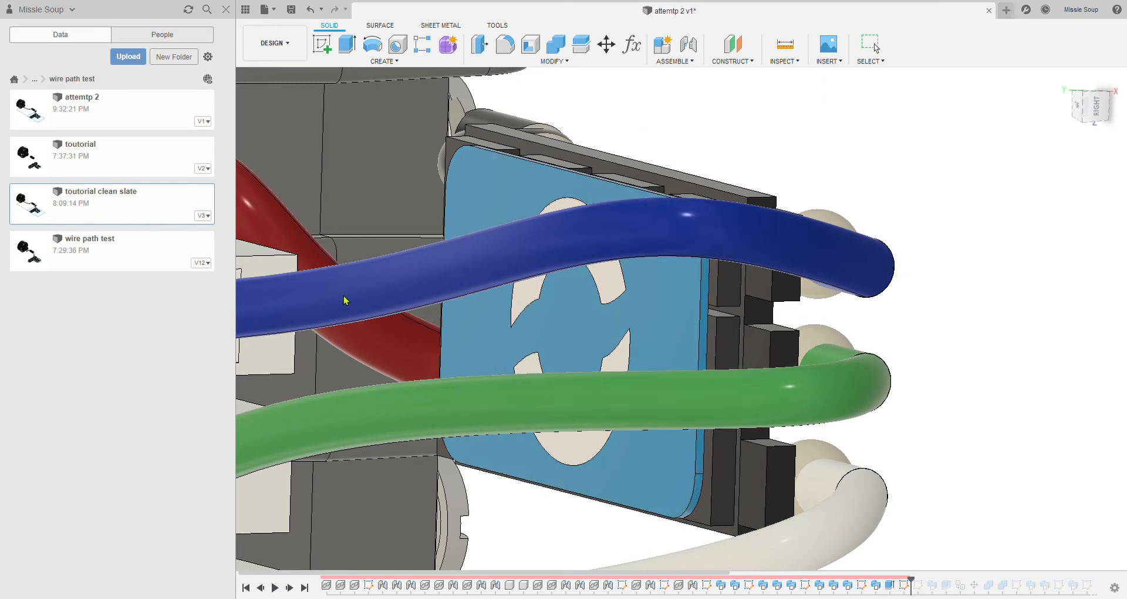
scroll(652, 126, "up", 2)
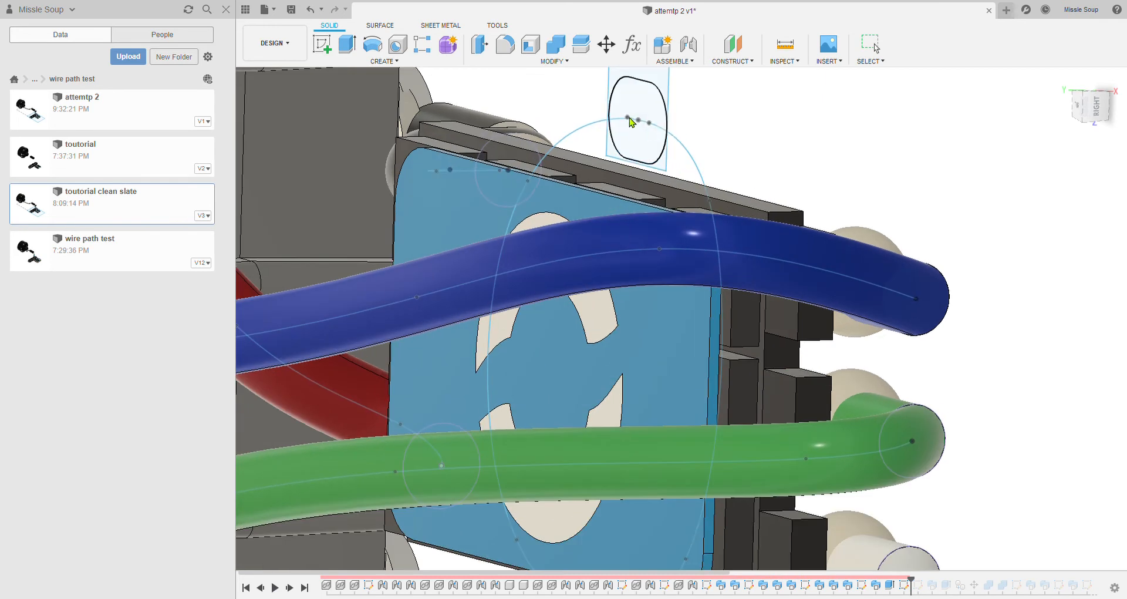
left_click(637, 118)
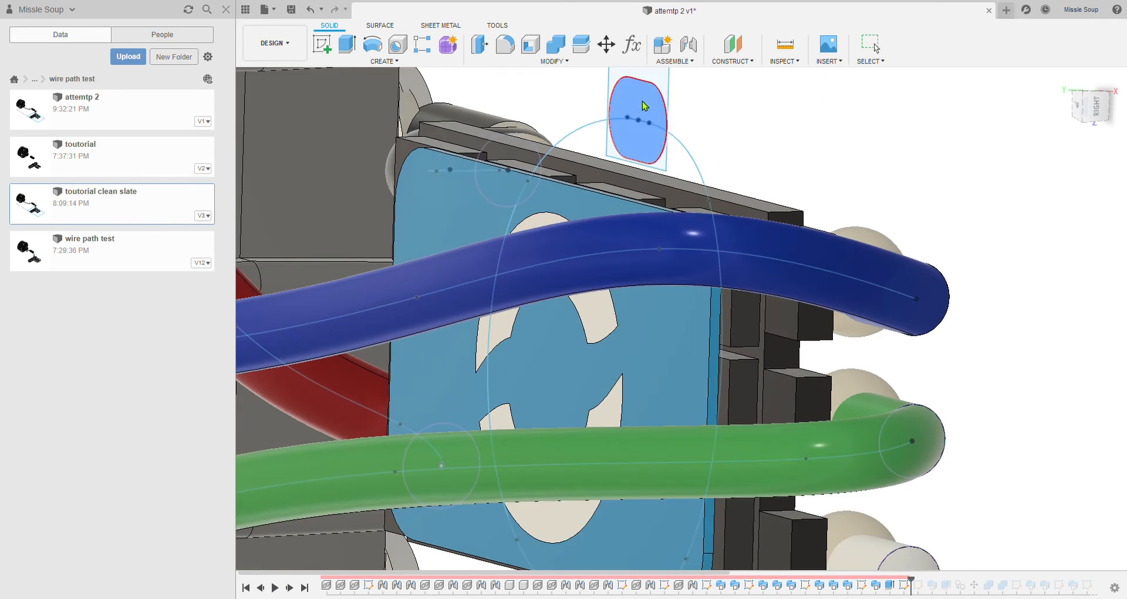
left_click(573, 135)
scroll(758, 181, "down", 2)
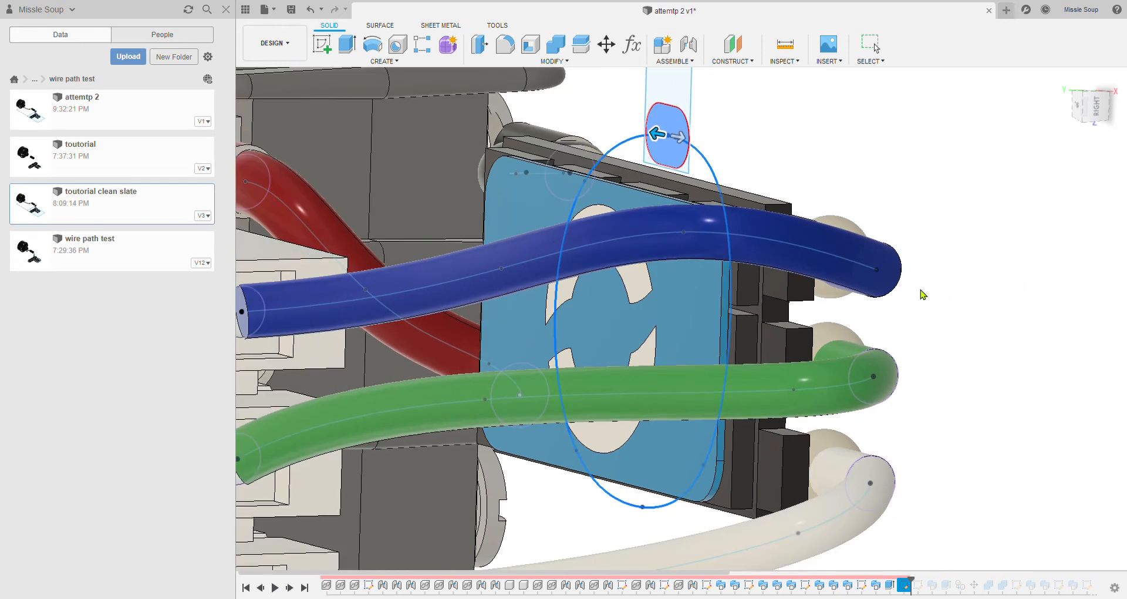
middle_click_drag(901, 241, 855, 220, "shift")
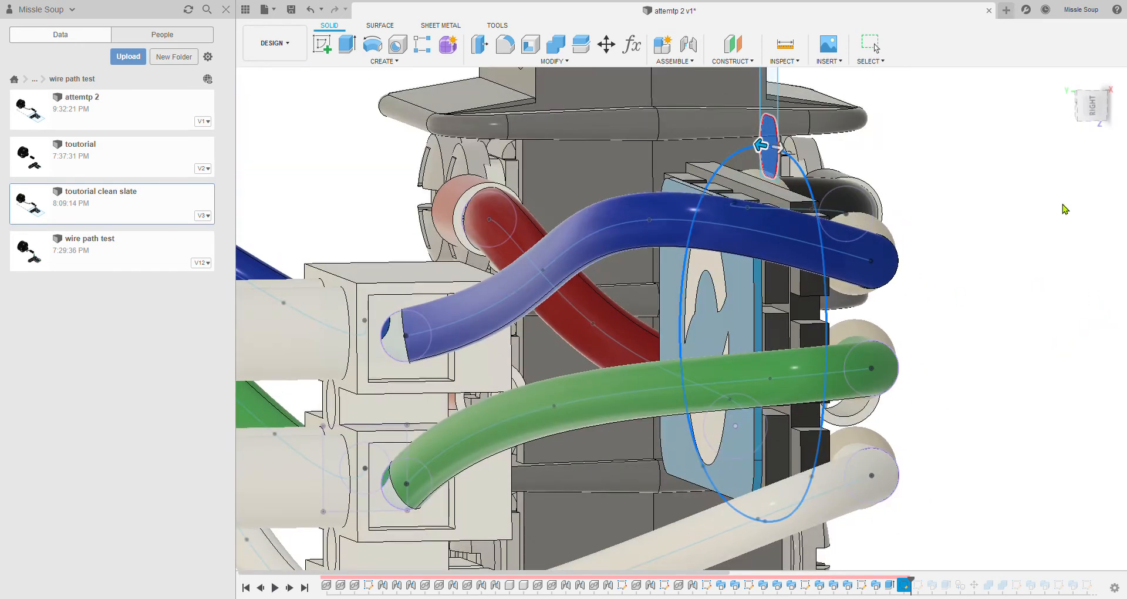
left_click(1099, 333)
- Reopen the slot sketch and delete the closed spline that loops around the speed controller
double_click(798, 162)
left_click(795, 158)
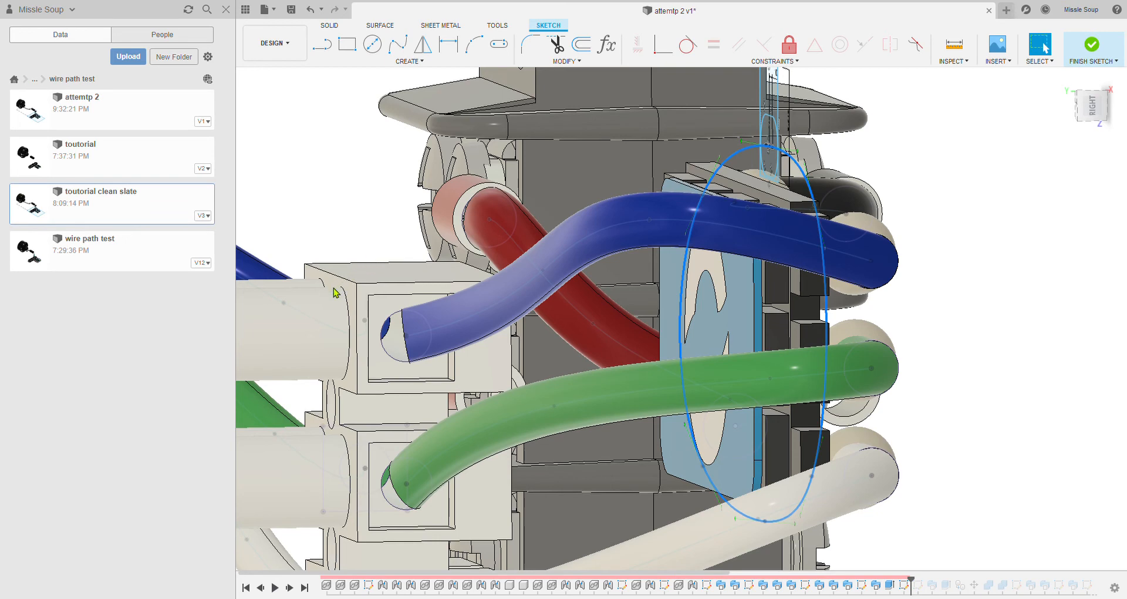
key("Escape")
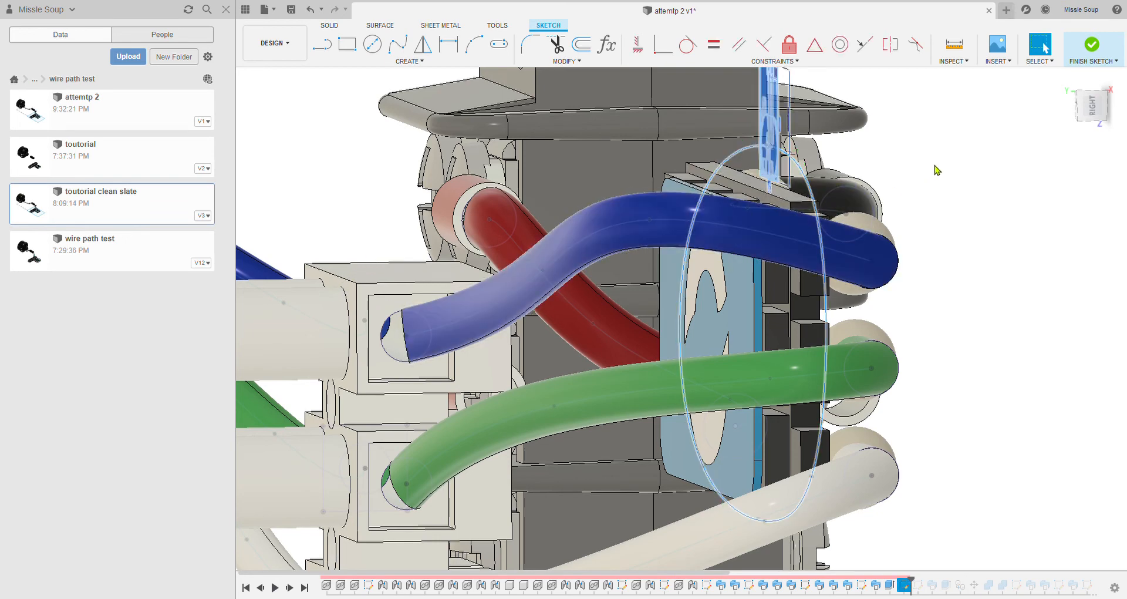
scroll(773, 155, "up", 5)
scroll(773, 154, "up", 8)
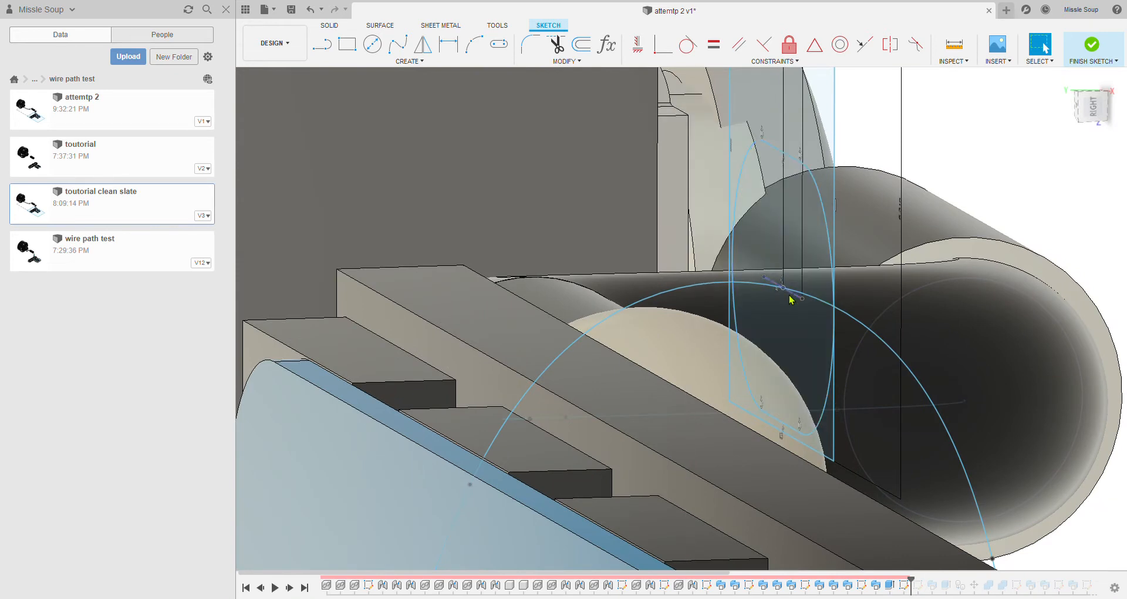
left_click(790, 299)
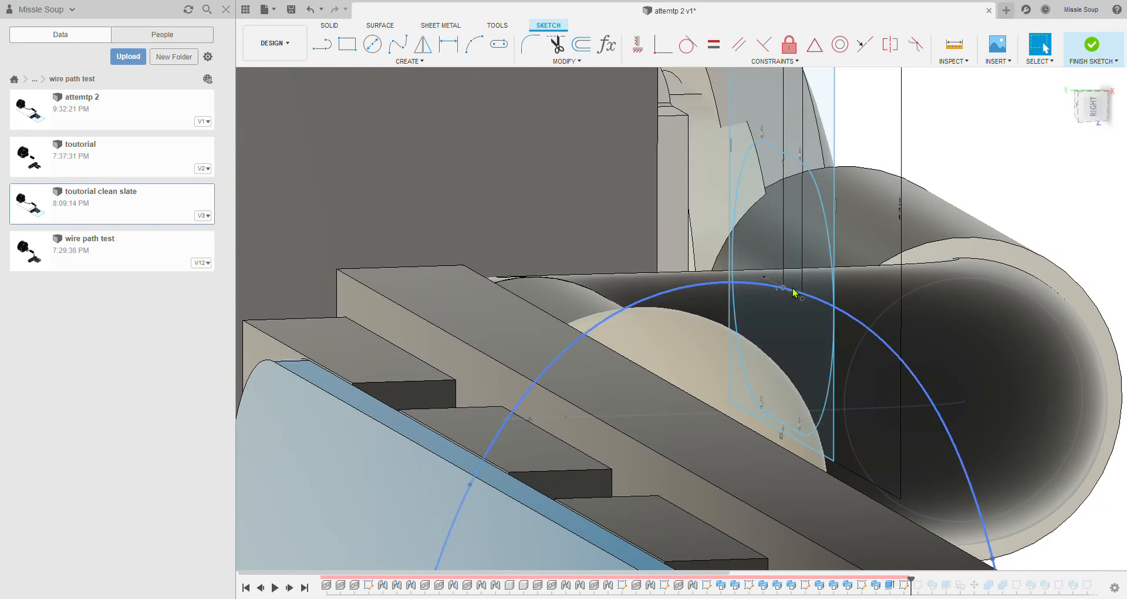
key("Escape")
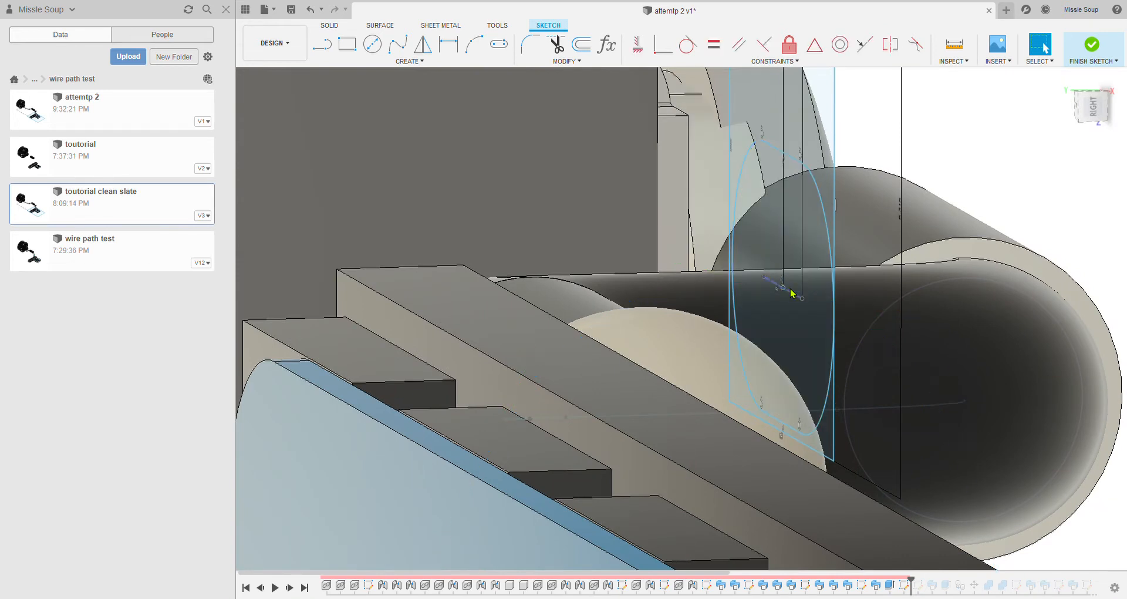
scroll(791, 264, "down", 6)
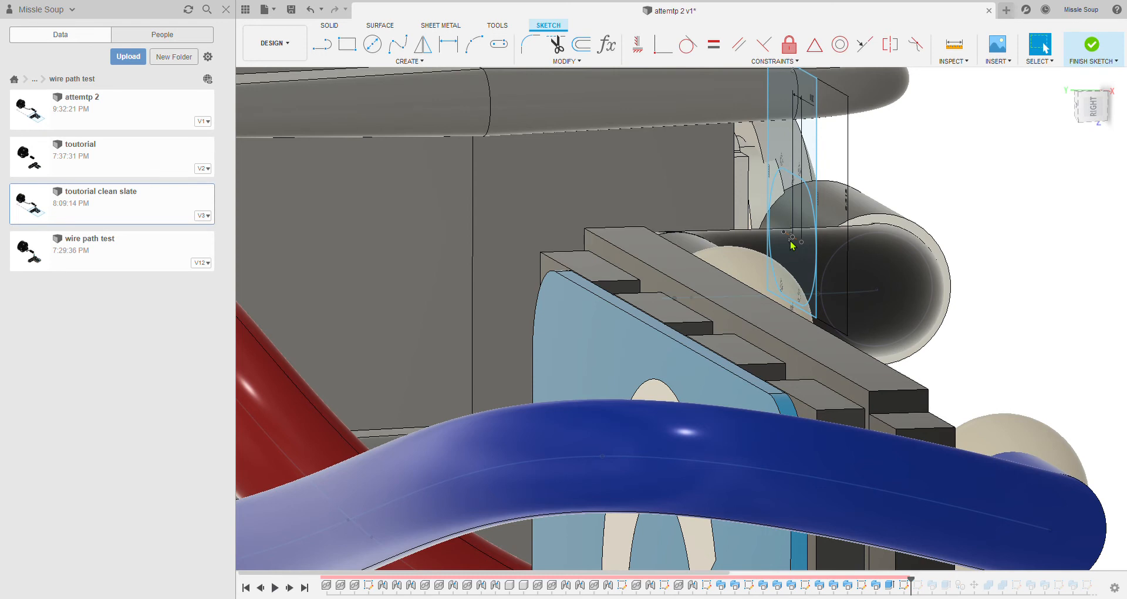
- Draw an open fit-point spline from the slot's centre around the speed controller's face, ending just beside the rectangle
key("s")
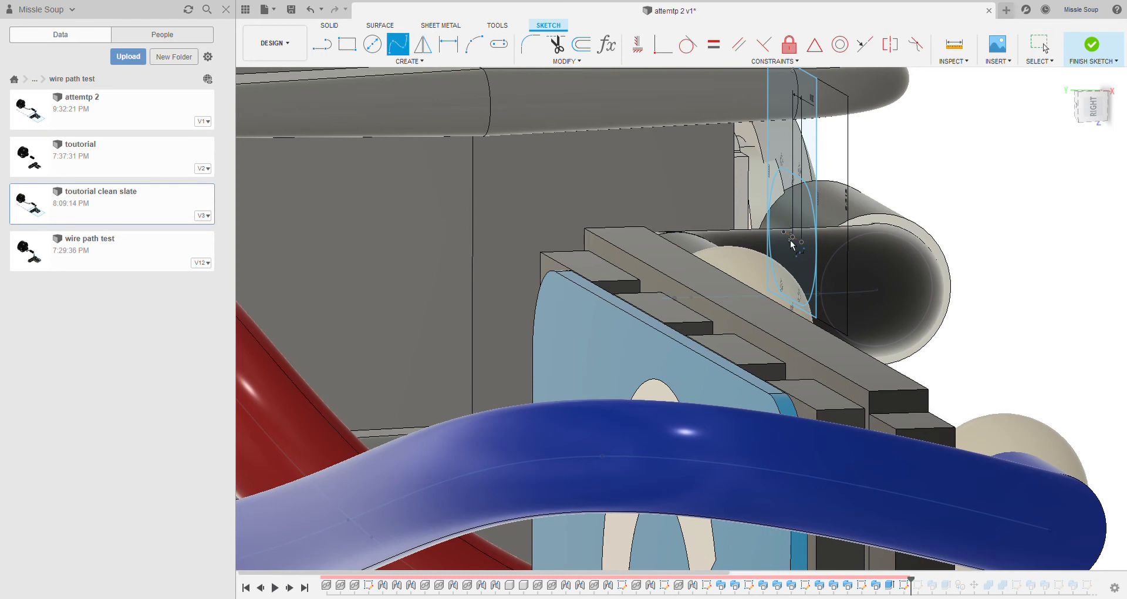
left_click(663, 332)
middle_click_drag(675, 352, 741, 121)
scroll(742, 121, "down", 2)
middle_click_drag(733, 399, 734, 330)
left_click(715, 438)
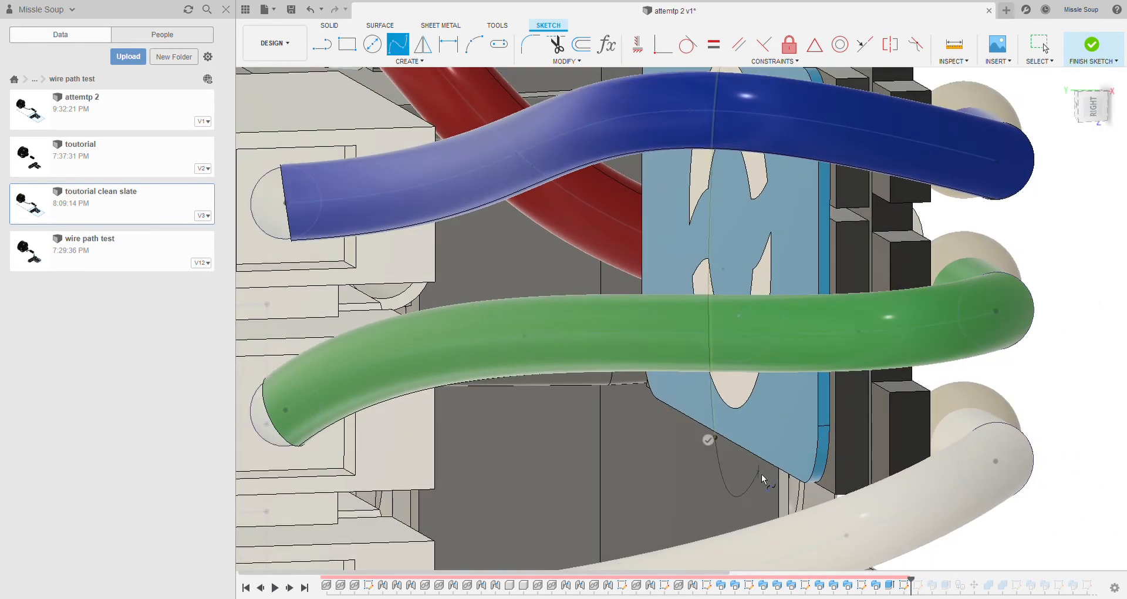
left_click(769, 503)
left_click(838, 441)
middle_click_drag(859, 381, 825, 539)
key("s")
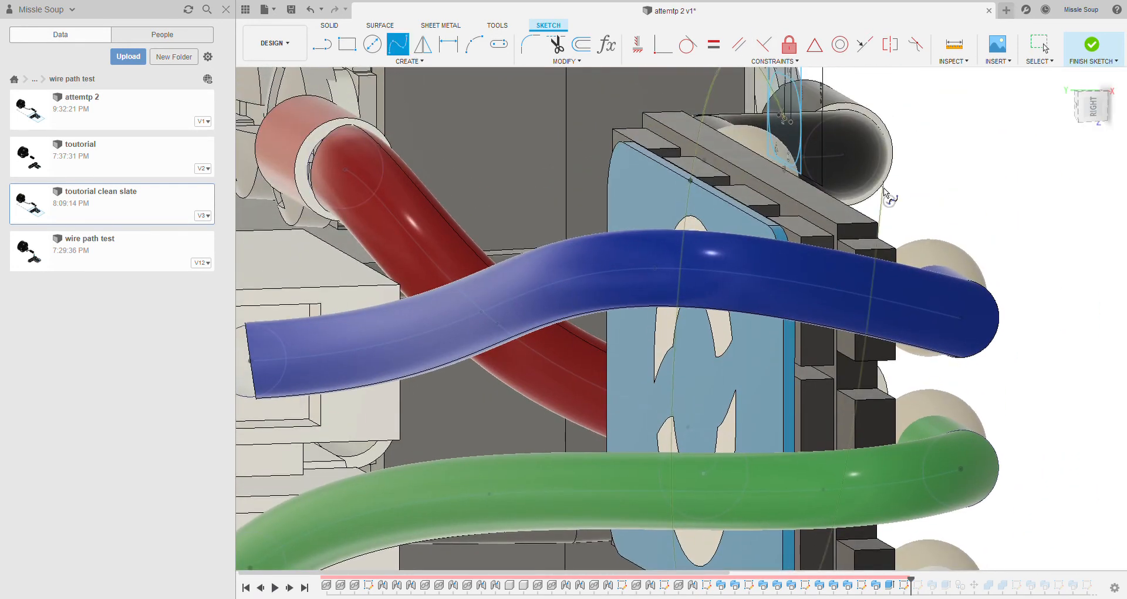
left_click(855, 148)
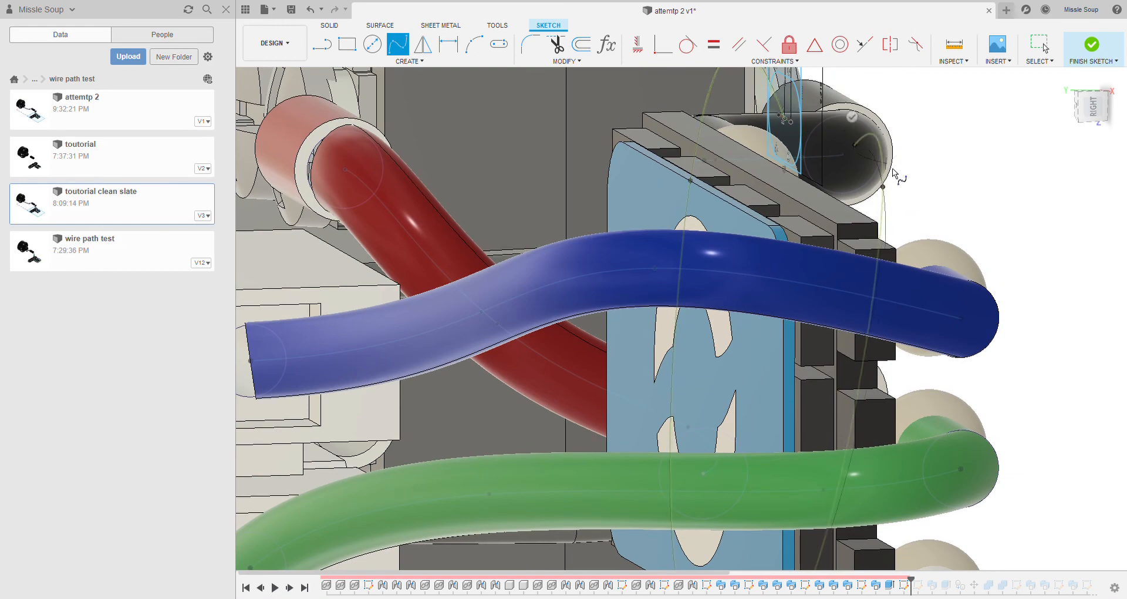
left_click(853, 118)
mouse_move(833, 145)
middle_mouse_down("shift")
mouse_move(780, 144)
mouse_move(670, 192)
mouse_move(712, 241)
mouse_move(613, 219)
mouse_move(578, 187)
mouse_move(784, 131)
mouse_move(1031, 206)
mouse_move(822, 176)
middle_mouse_up("shift")
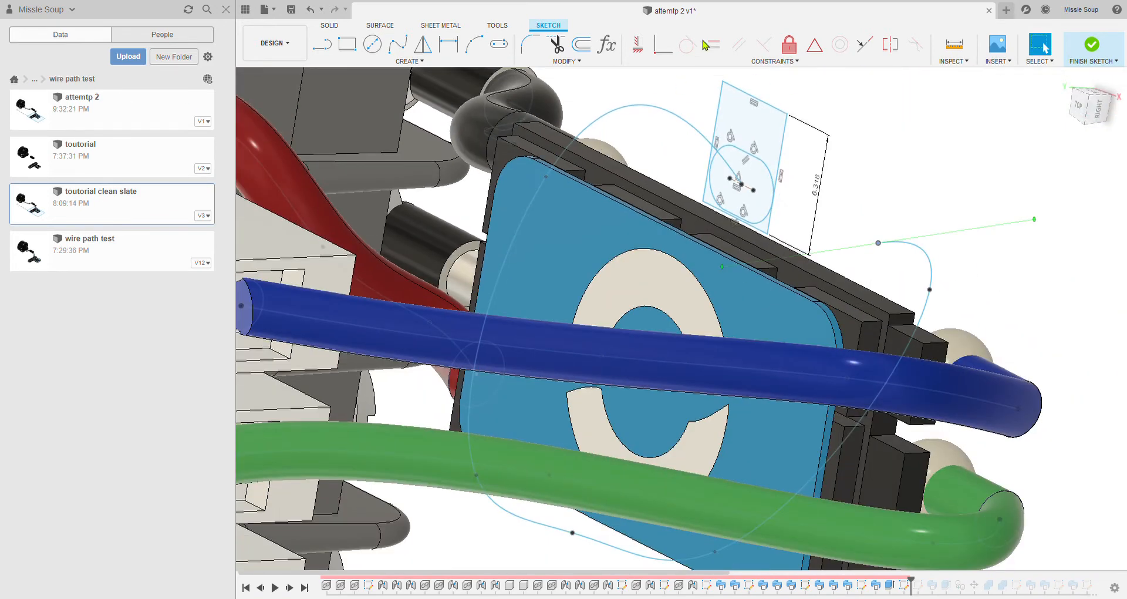
- Make the spline's free end coincident with the slot's centre to close the loop
left_click(662, 44)
scroll(744, 184, "down", 3)
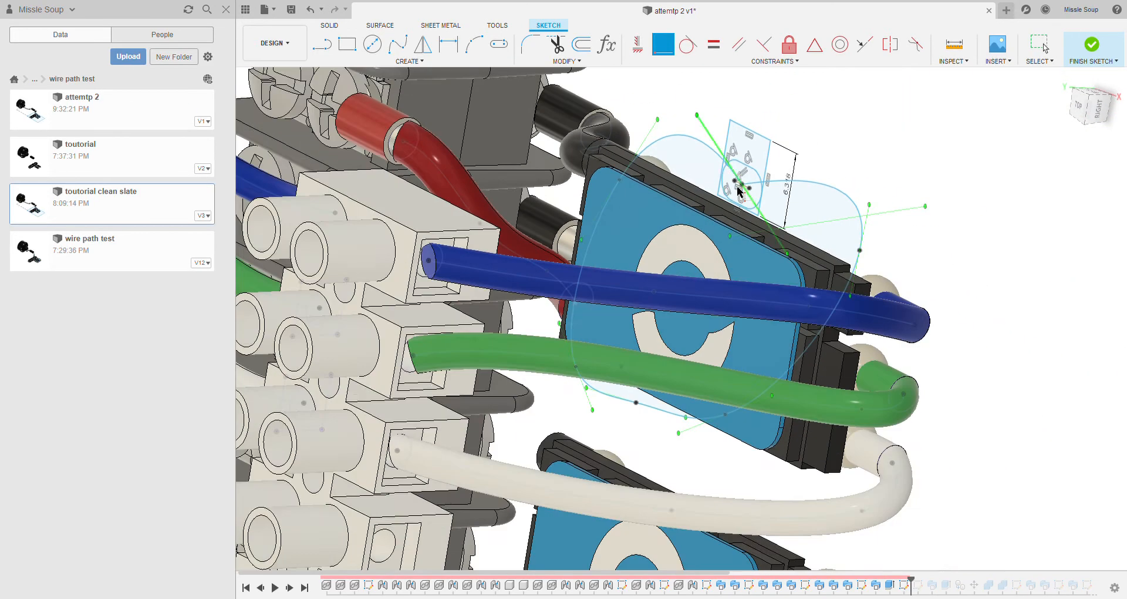
middle_click_drag(741, 187, 725, 178, "shift")
key("Escape")
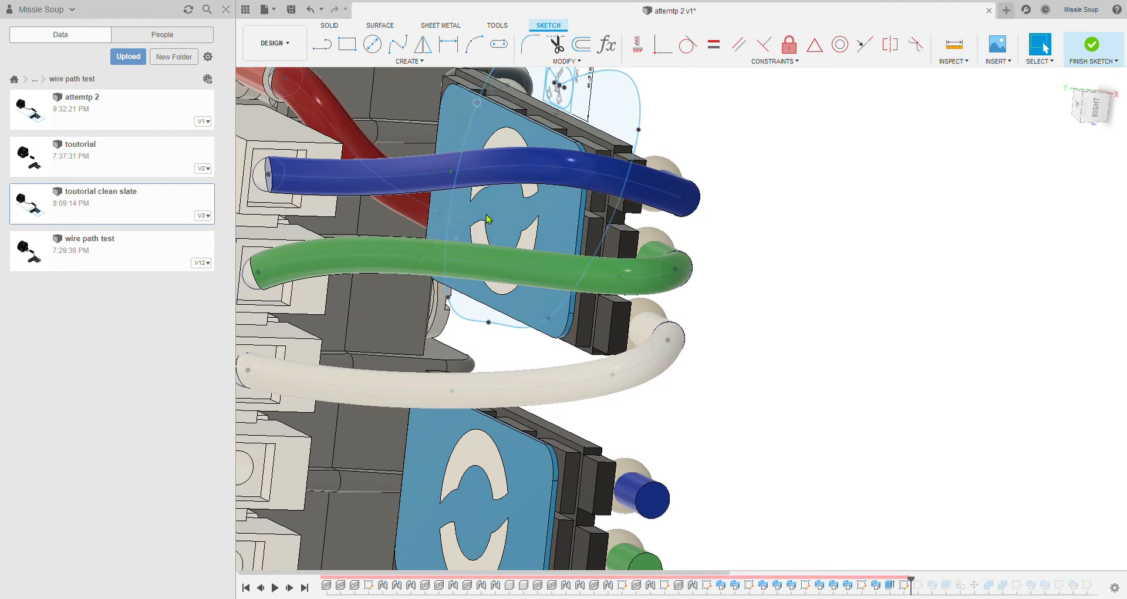
- Move the two spline fit points on the terminal-block side out of the sketch plane, above the speed controller's blue face
left_click(448, 298)
middle_click_drag(449, 301, 595, 347, "shift")
middle_click_drag(595, 346, 728, 278)
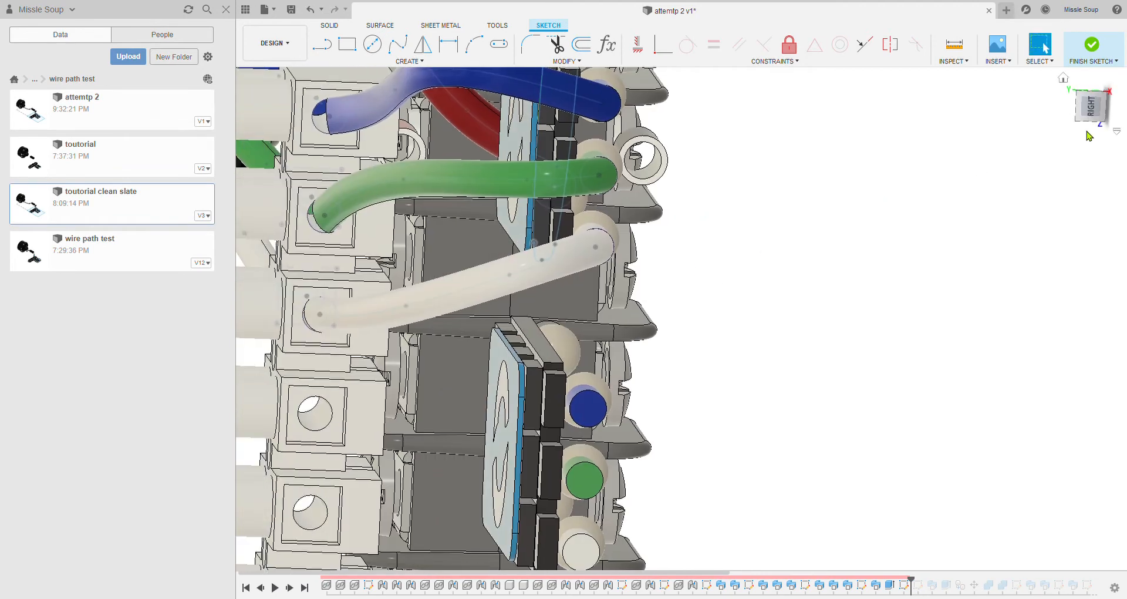
left_click(1092, 109)
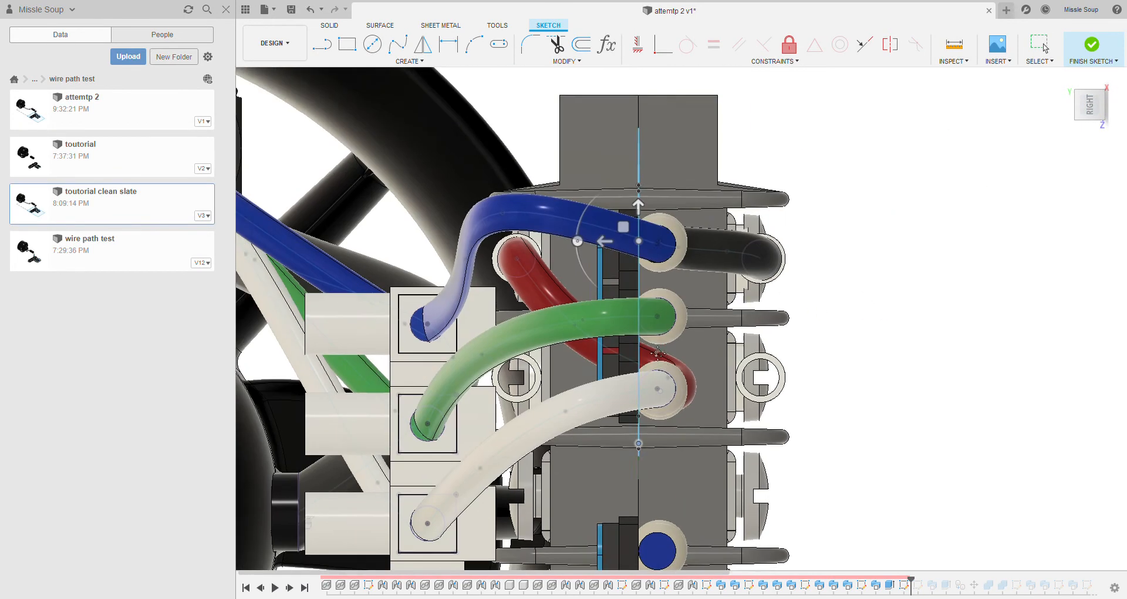
left_click_drag(608, 243, 558, 243)
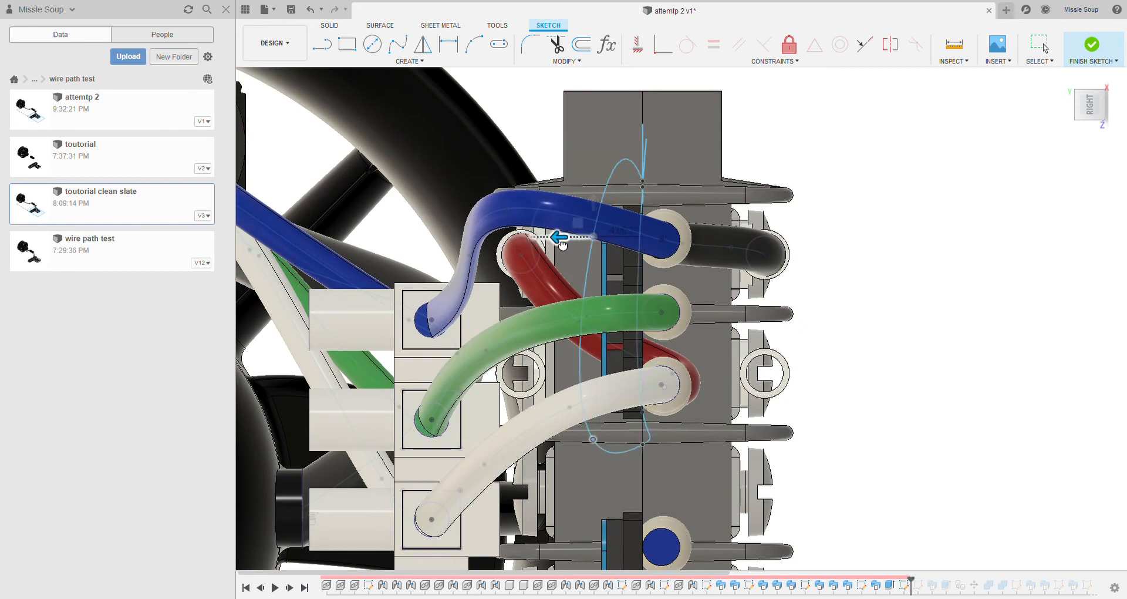
mouse_move(733, 293)
middle_mouse_down("shift")
mouse_move(772, 311)
mouse_move(734, 279)
mouse_move(800, 272)
mouse_move(524, 204)
middle_mouse_up("shift")
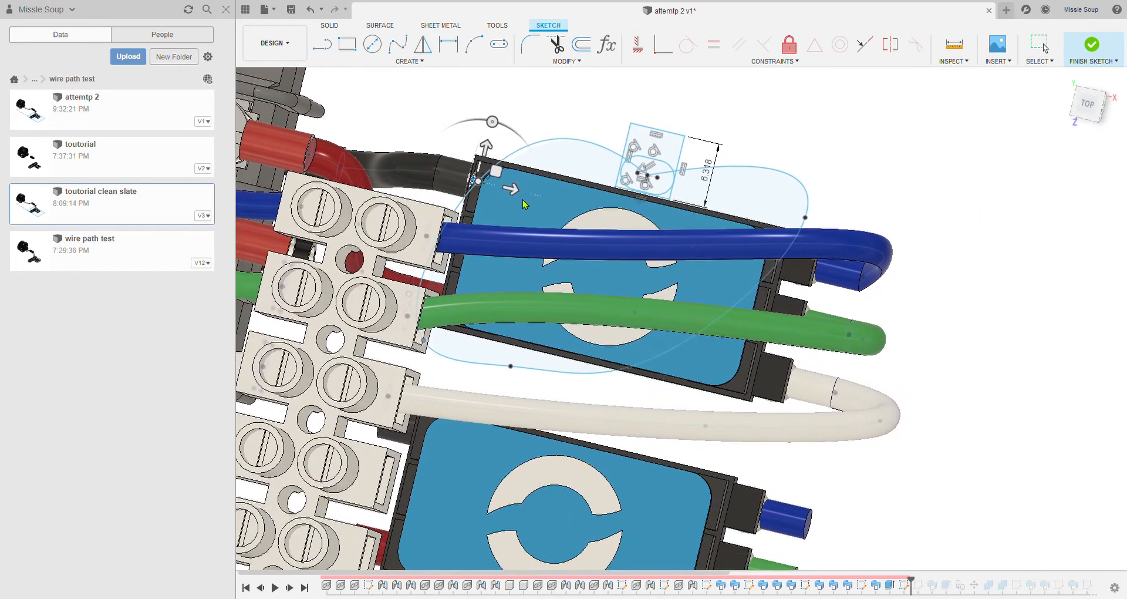
- Move the two spline fit points on the terminal-block side along the controller, away from the block, by about 13 mm and 5 mm
left_click_drag(514, 189, 645, 223)
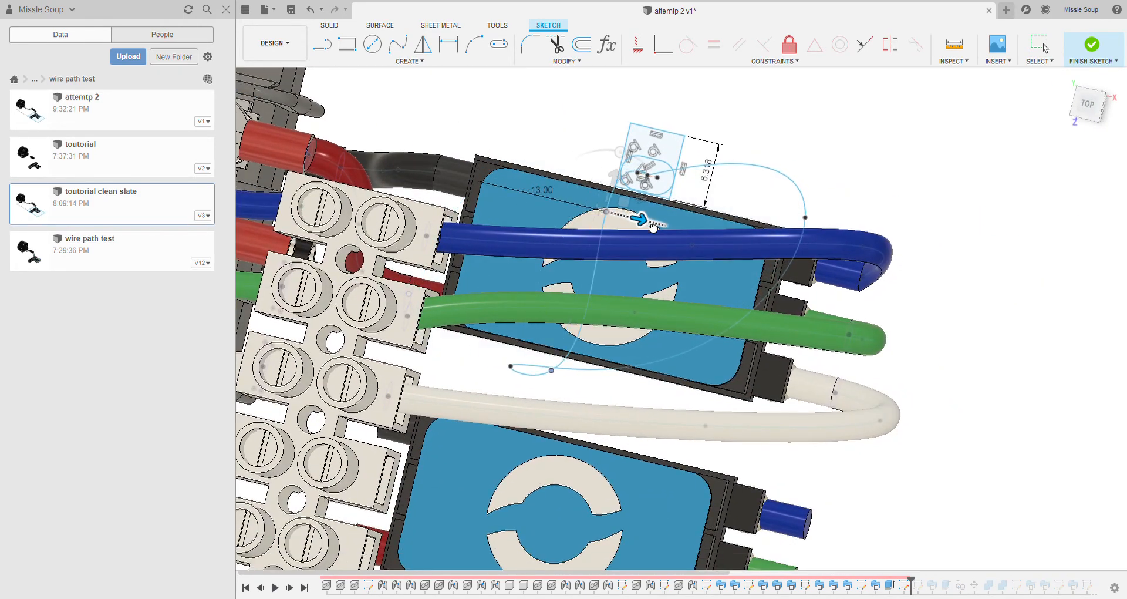
middle_click_drag(1057, 418, 1060, 386, "shift")
key("Return")
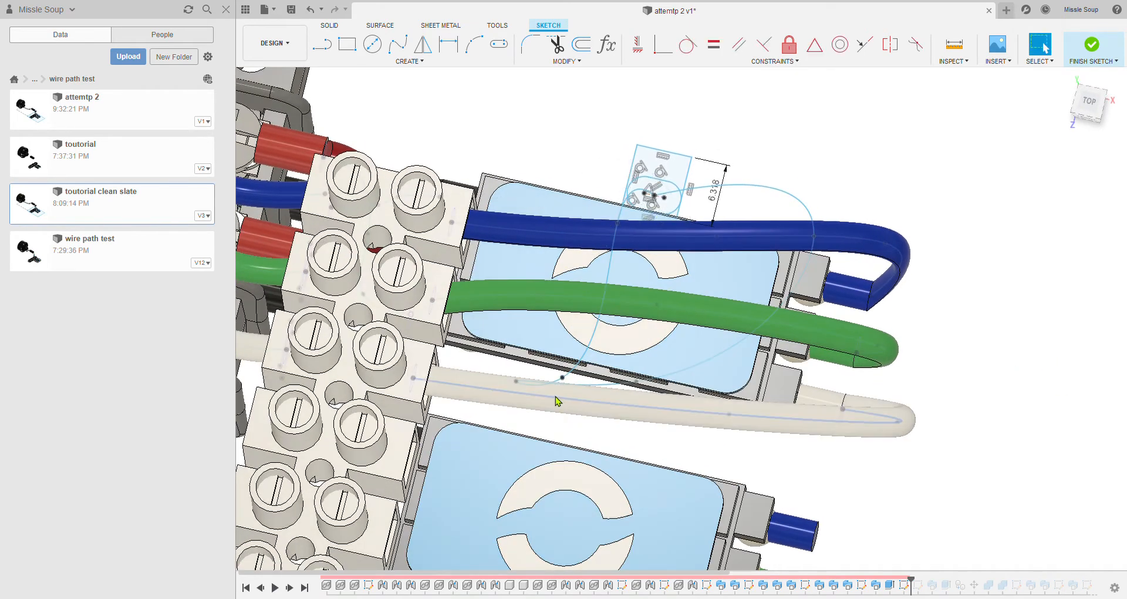
left_click(516, 381)
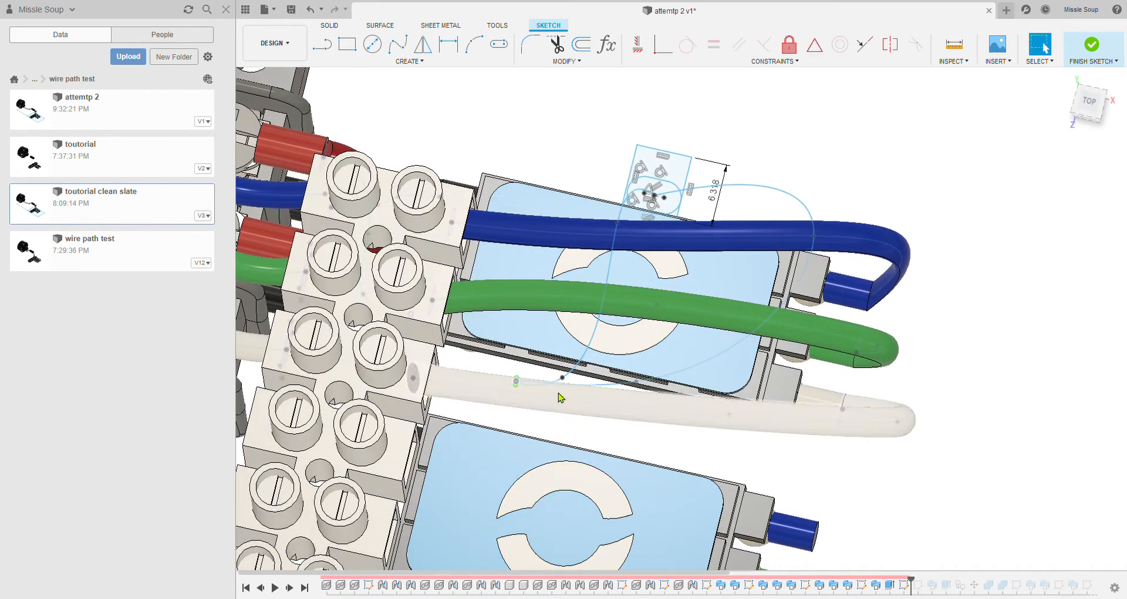
key("m")
left_click_drag(555, 391, 607, 403)
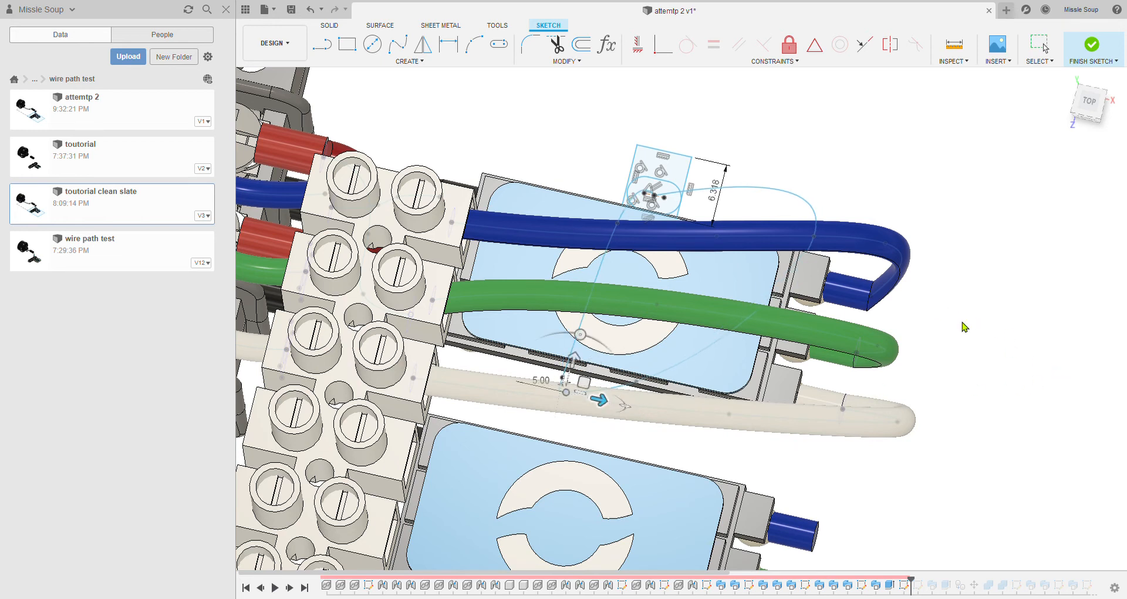
left_click(1047, 366)
- Move the two spline fit points on the controller's connector side towards the terminal block to narrow the loop, and finish the sketch
left_click(814, 236)
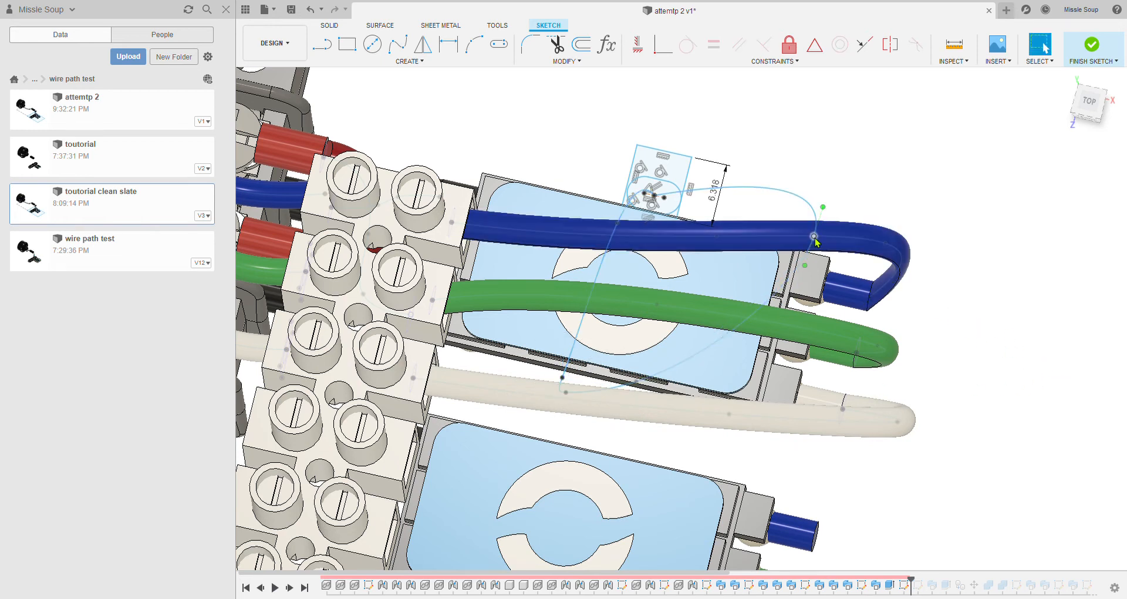
key("m")
middle_click_drag(820, 242, 714, 248)
left_click_drag(725, 233, 554, 294)
key("Return")
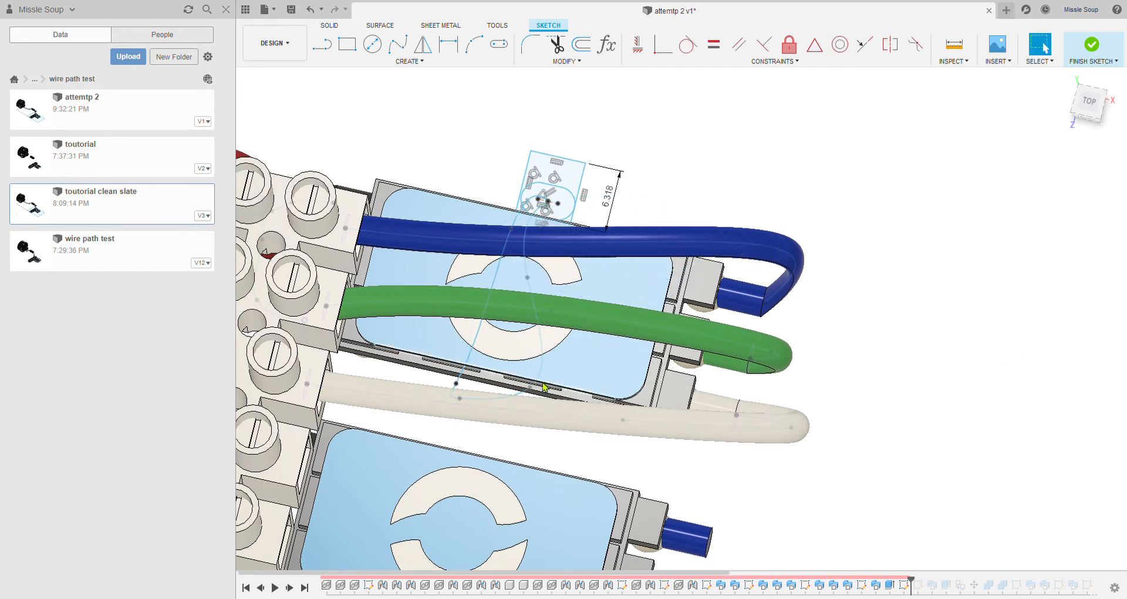
key("m")
left_click(530, 387)
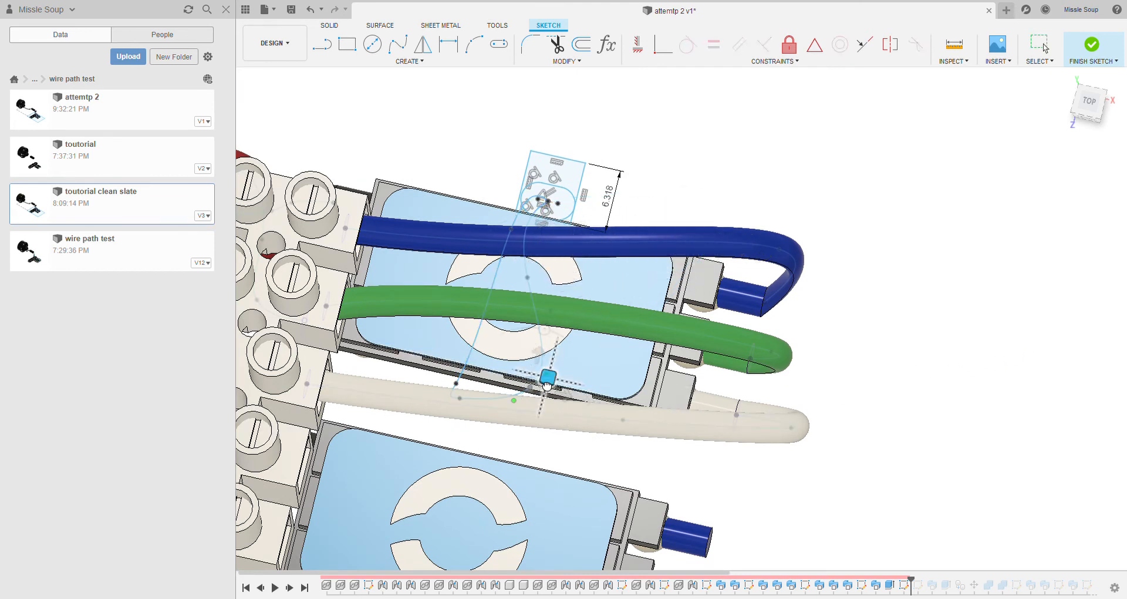
left_click_drag(548, 378, 502, 368)
key("Return")
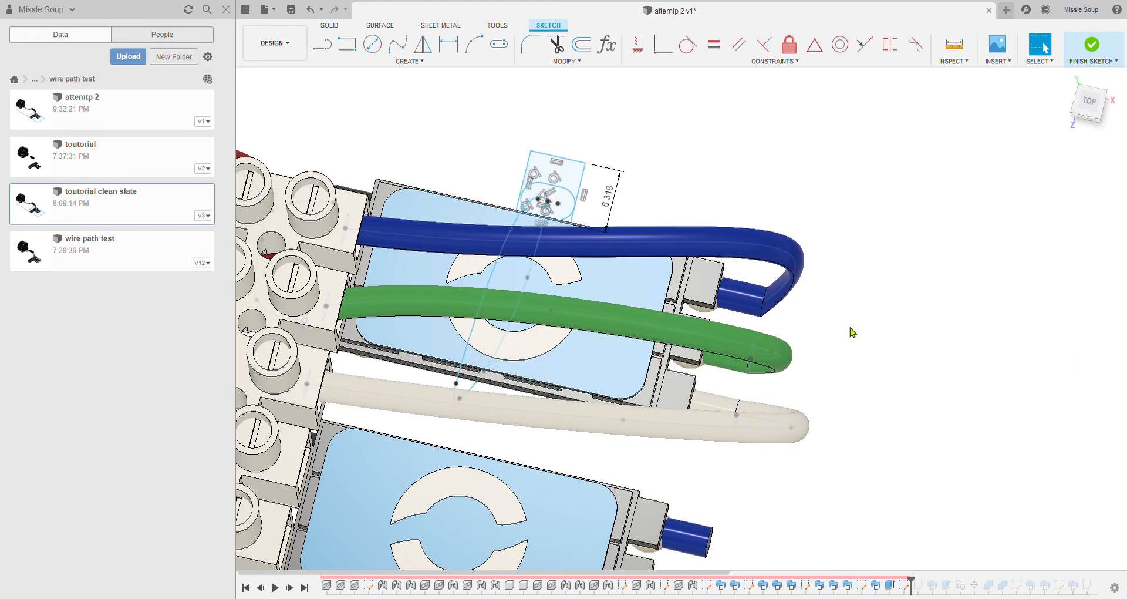
key("Escape")
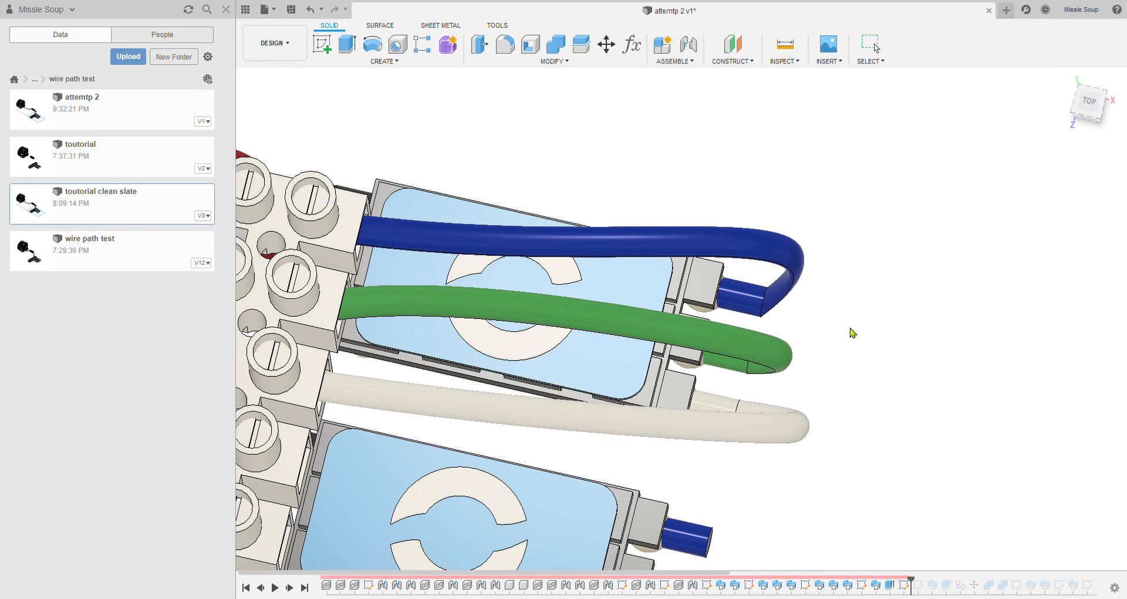
- Try to sweep the slot profile along the narrowed closed spline around the speed controller
scroll(533, 201, "up", 3)
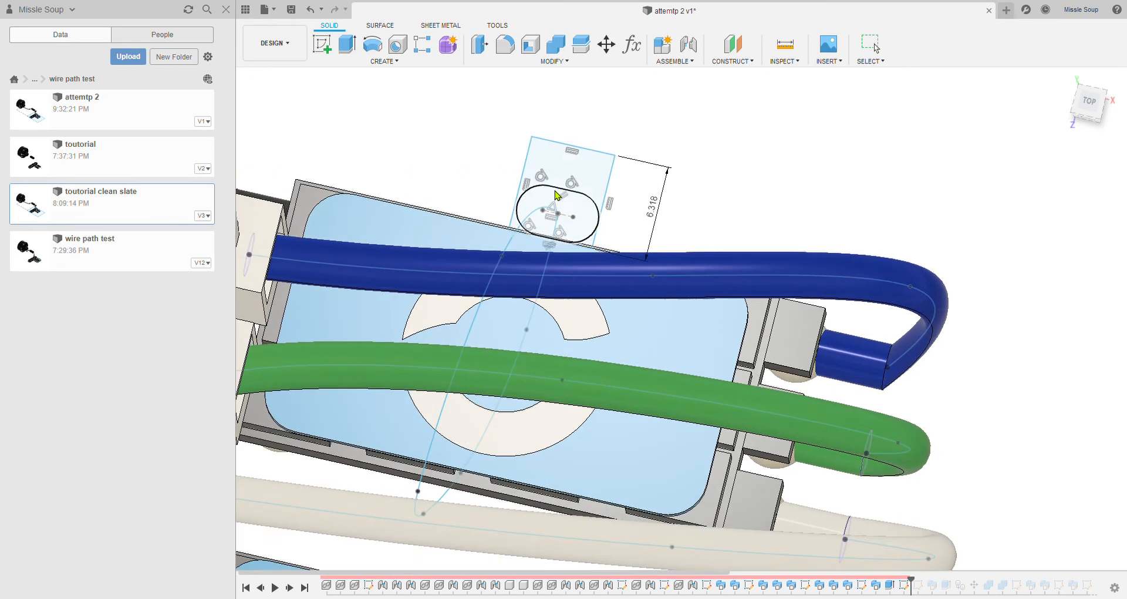
left_click(558, 205)
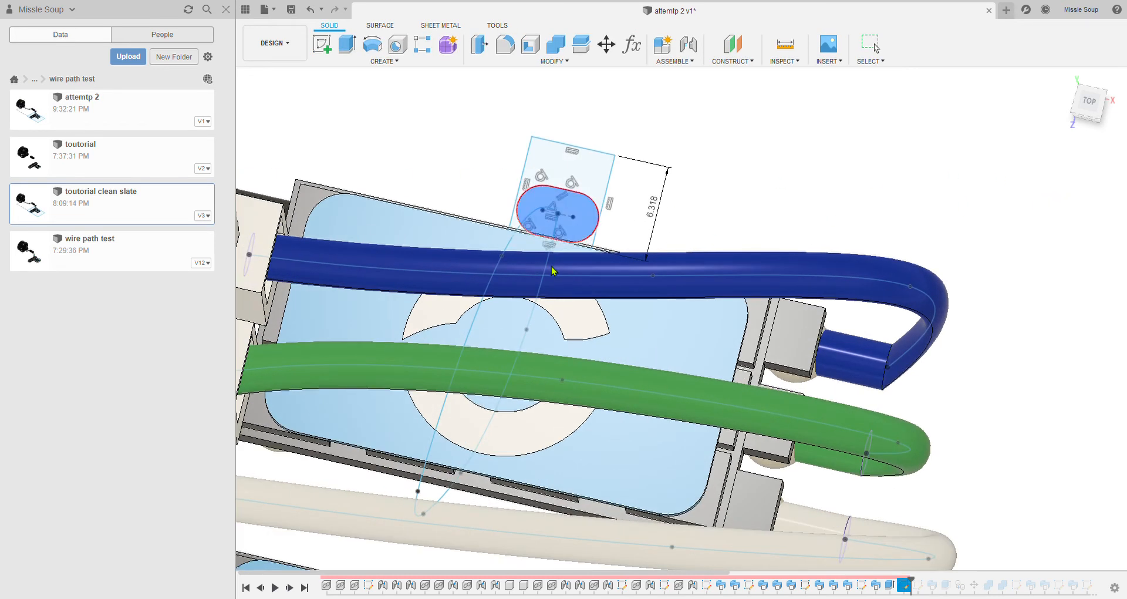
left_click(513, 241, "ctrl")
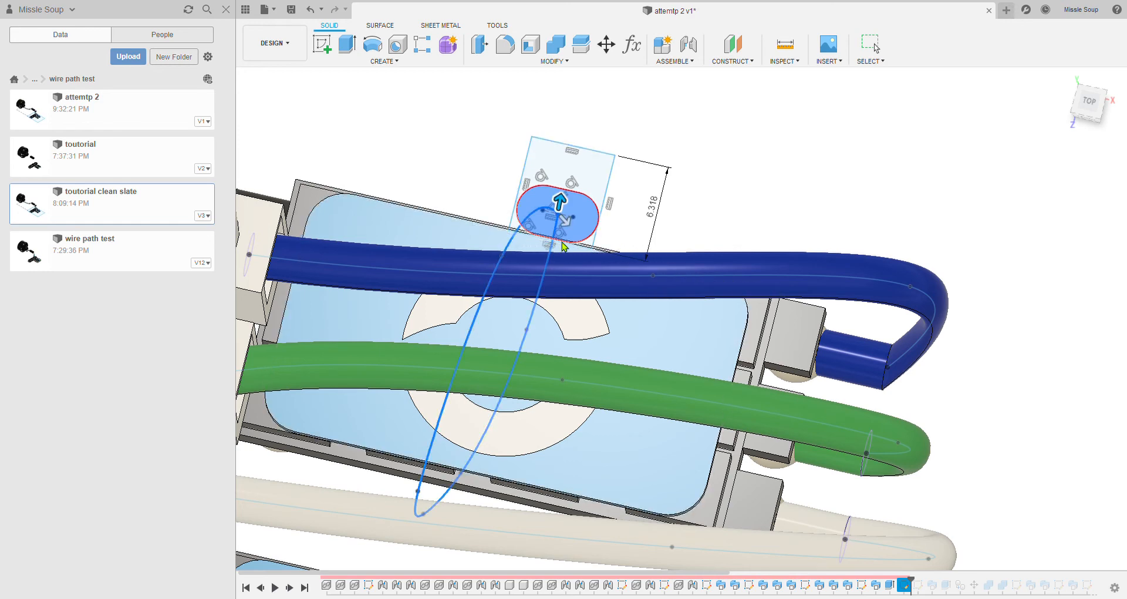
middle_click_drag(748, 238, 683, 235, "shift")
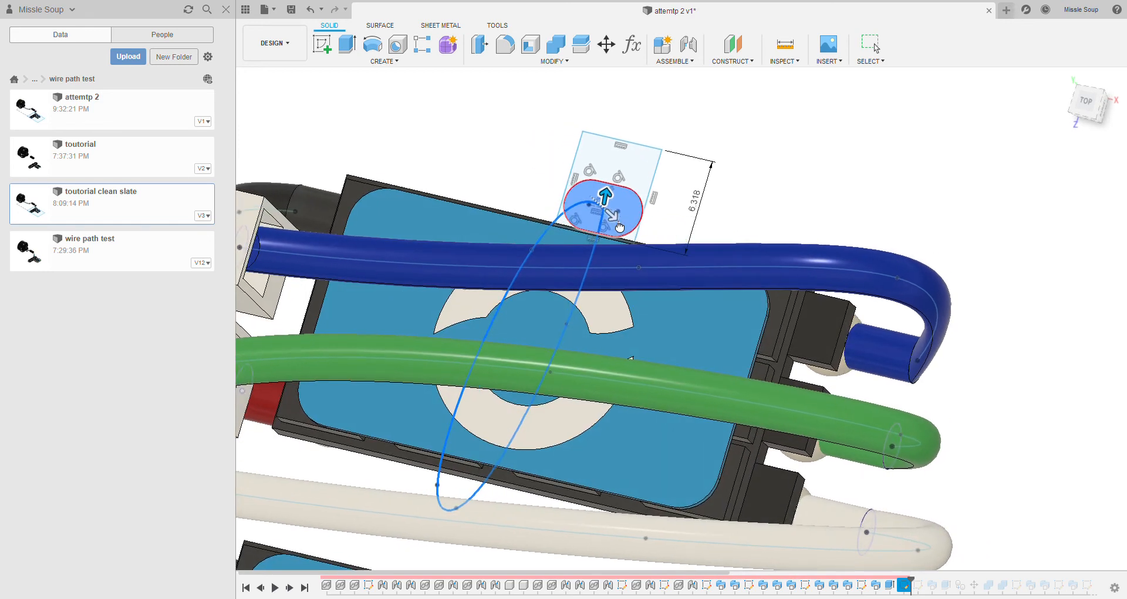
left_click_drag(620, 228, 659, 234)
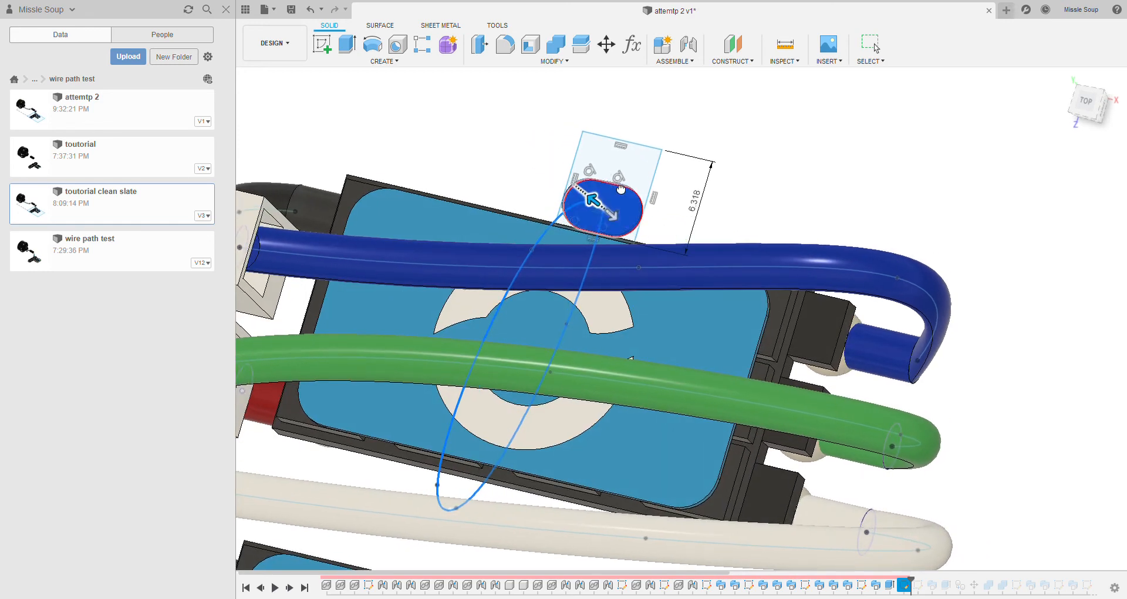
mouse_move(602, 201)
left_mouse_down()
mouse_move(455, 405)
mouse_move(505, 440)
mouse_move(484, 469)
mouse_move(509, 473)
mouse_move(470, 516)
mouse_move(409, 518)
mouse_move(484, 502)
mouse_move(599, 282)
mouse_move(599, 244)
left_mouse_up()
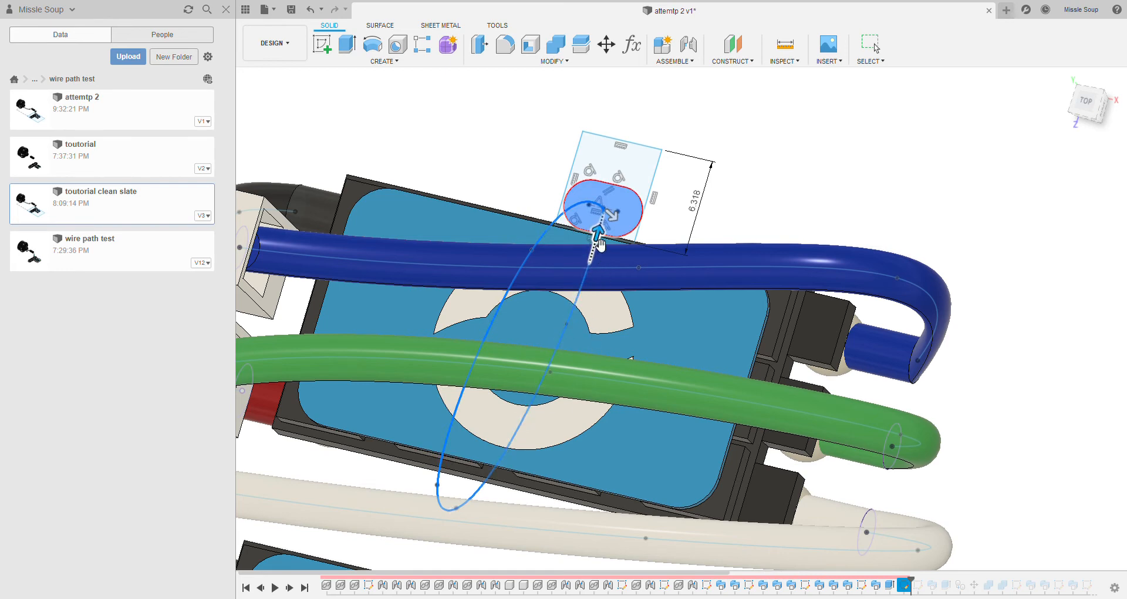
middle_click_drag(668, 279, 446, 250, "shift")
key("Escape")
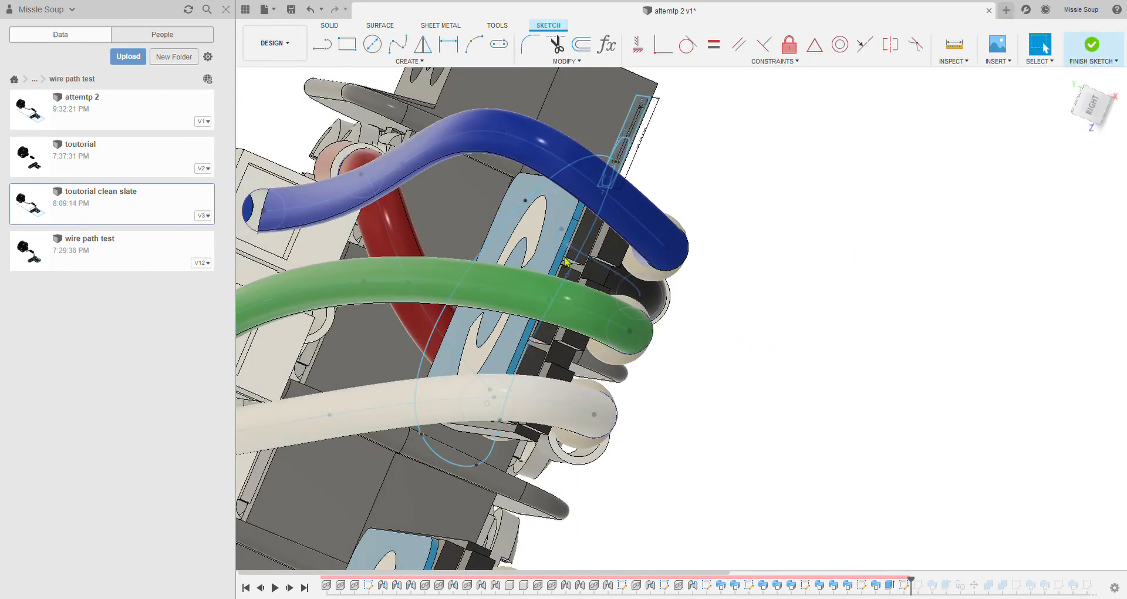
- In the reopened slot sketch, move the fit points behind the controller outward and the one at the loop's far end closer to it
middle_click_drag(558, 301, 748, 196, "shift")
scroll(646, 226, "up", 2)
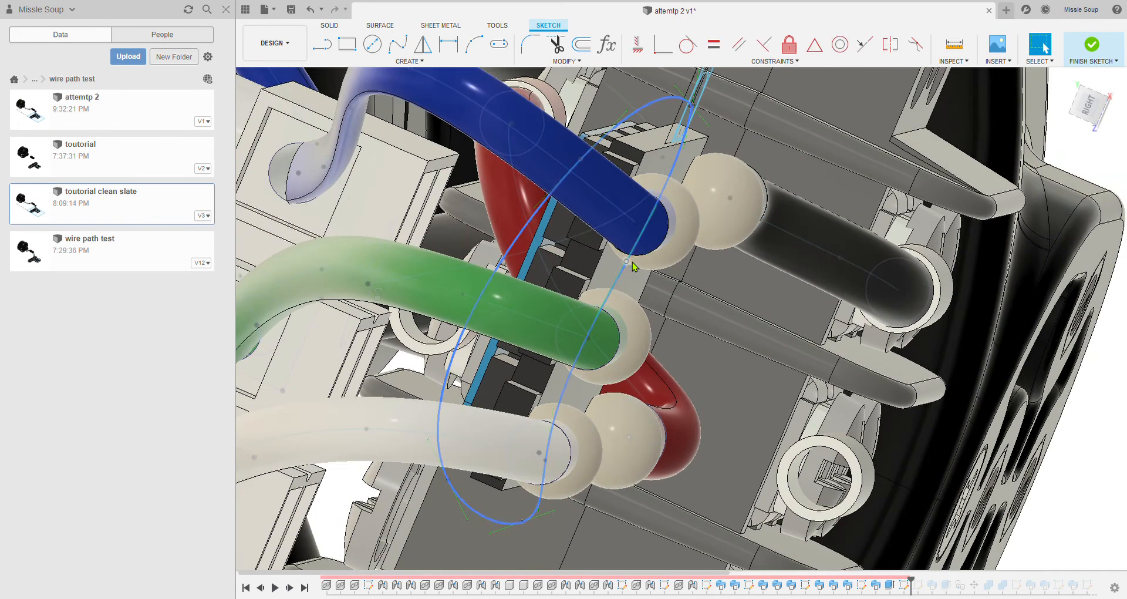
left_click(626, 262)
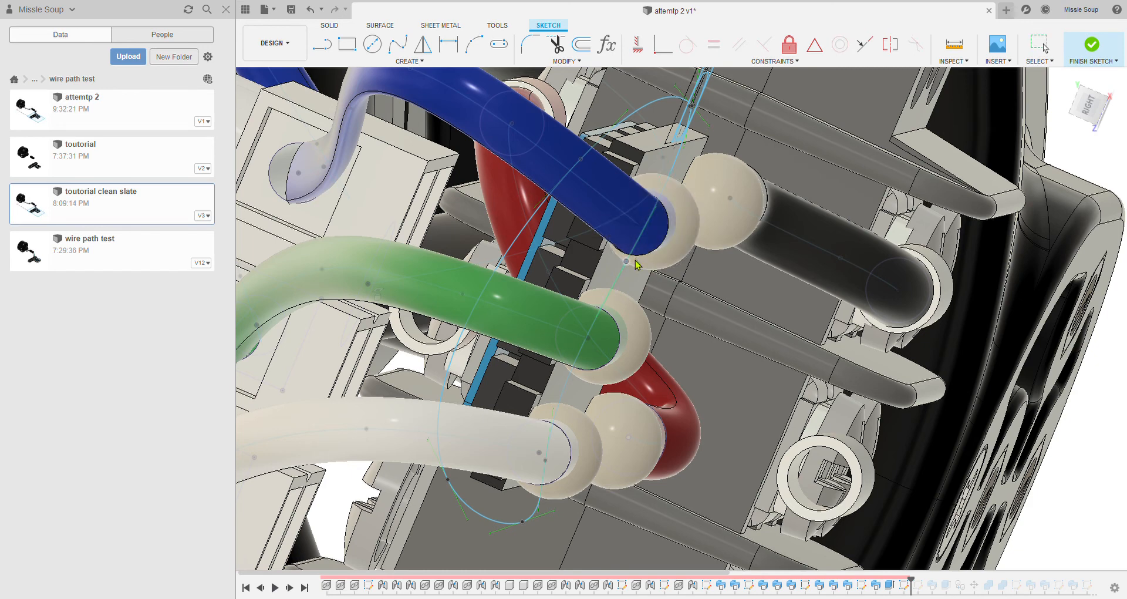
left_click_drag(621, 252, 684, 254)
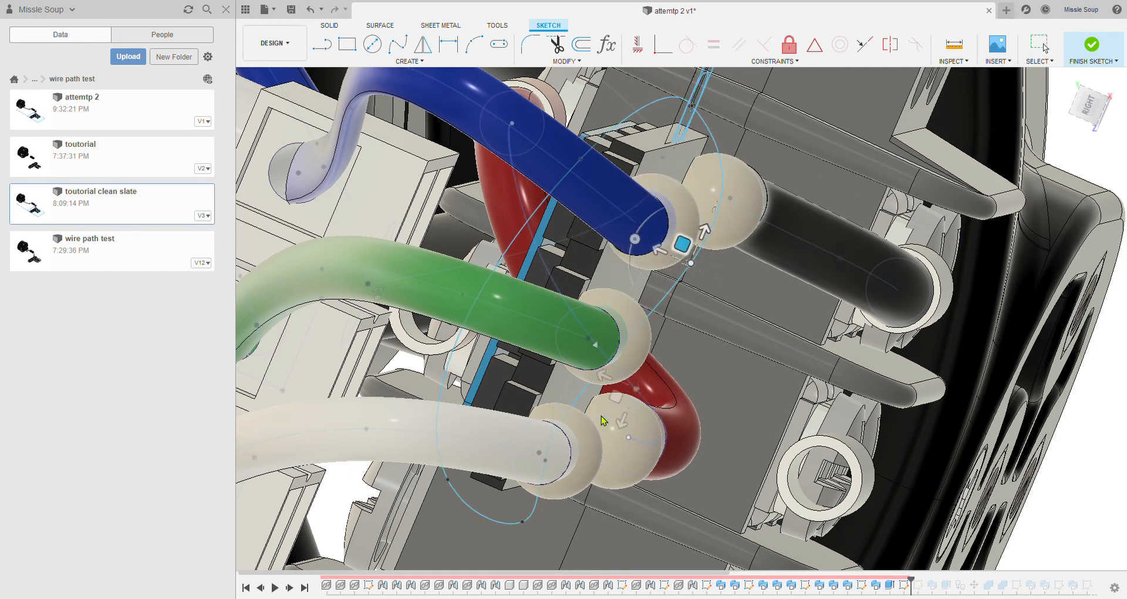
left_click(550, 466)
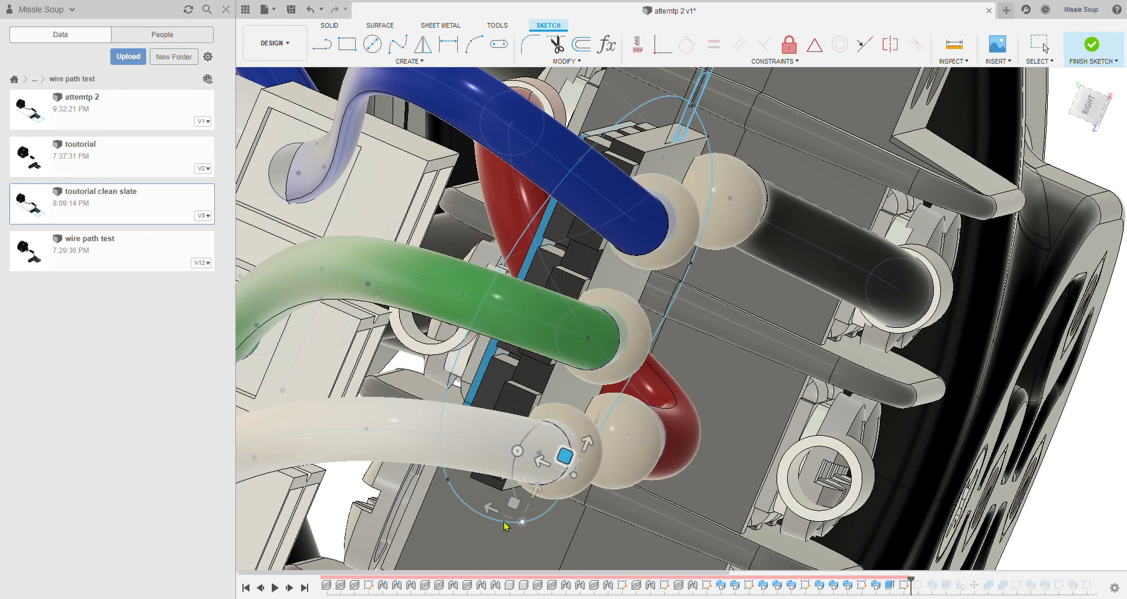
left_click_drag(515, 503, 493, 491)
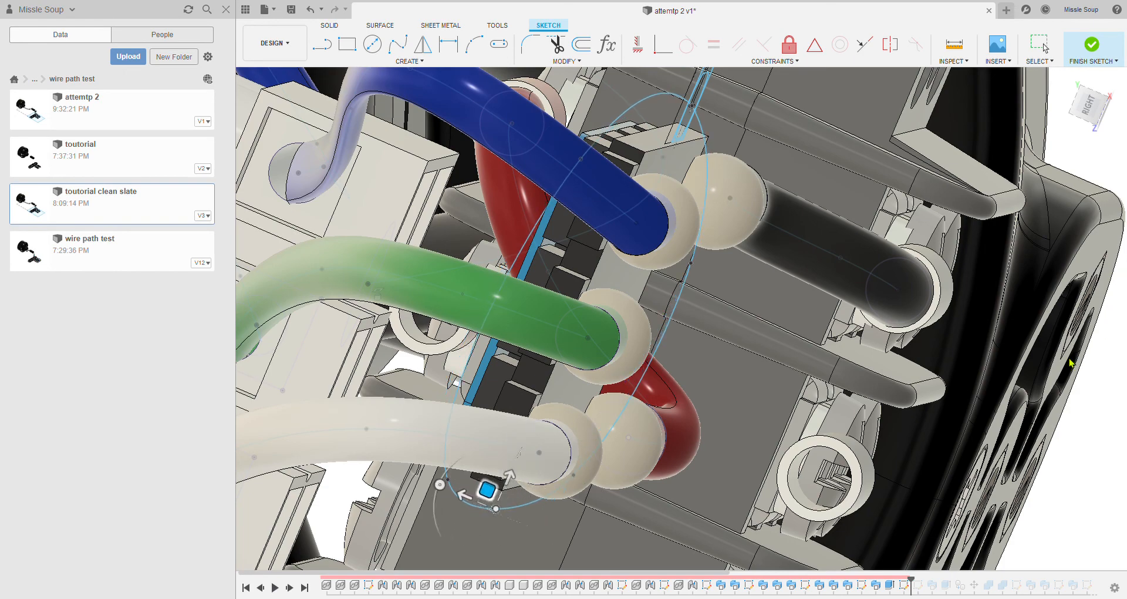
left_click(1070, 363)
- Move the spline fit point behind the controller nearest the slot closer to the slot, and finish the sketch
middle_click_drag(1069, 362, 917, 318, "shift")
scroll(916, 319, "down", 5)
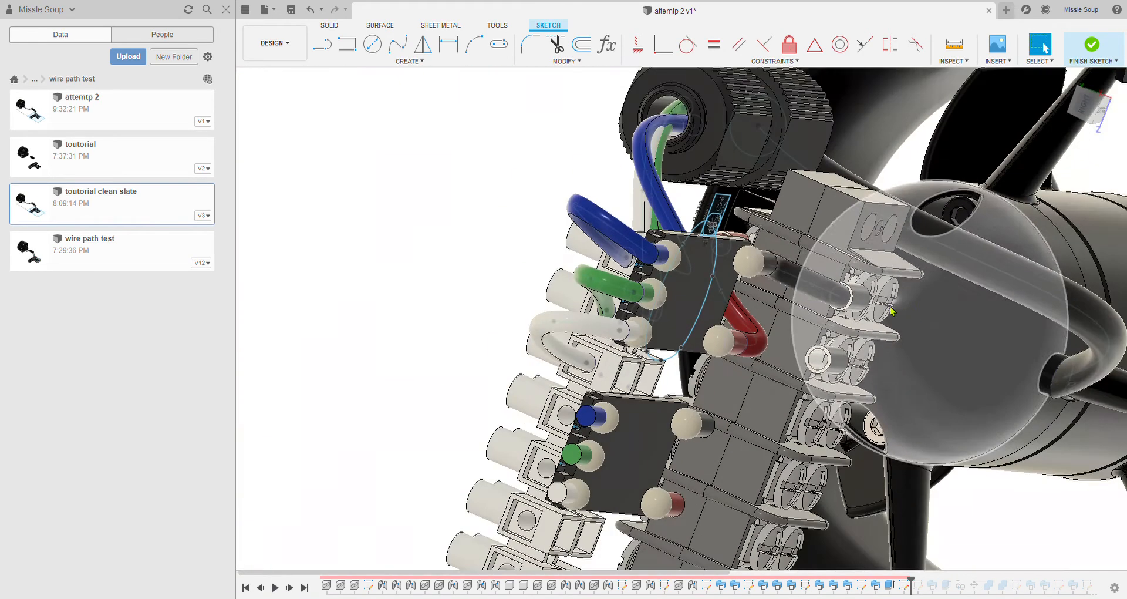
left_click(712, 276)
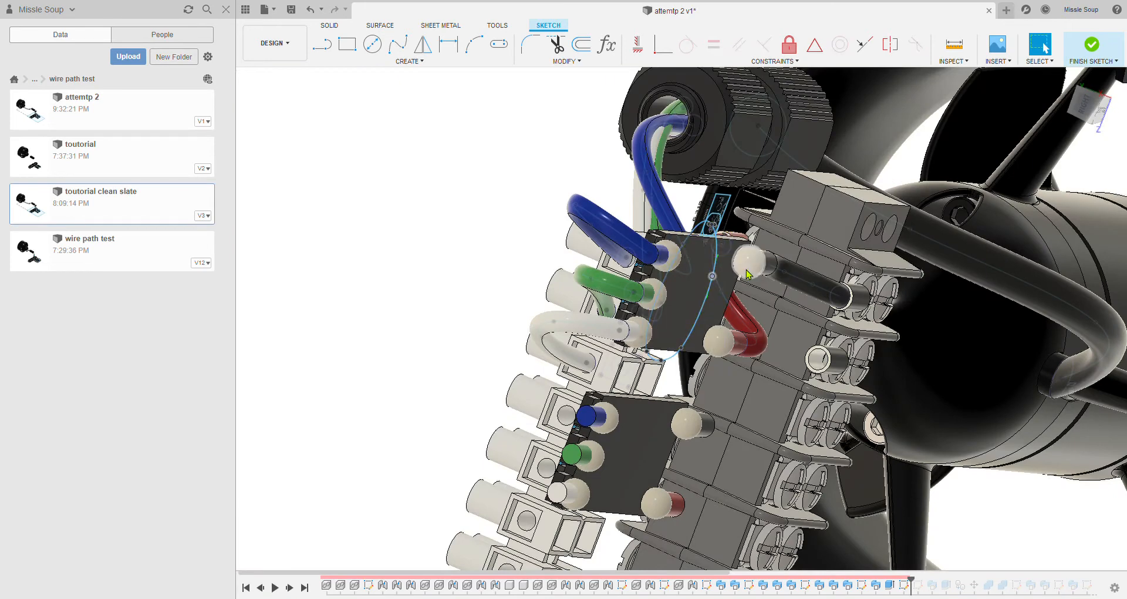
key("m")
left_click_drag(719, 283, 722, 246)
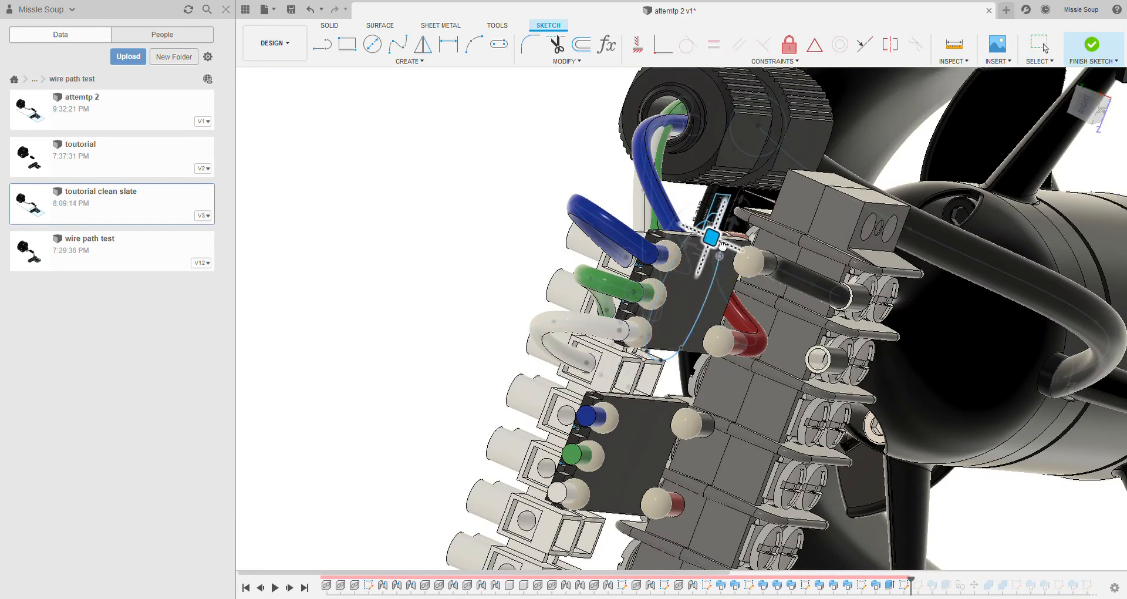
left_click(1057, 365)
middle_click_drag(1057, 365, 795, 305, "shift")
scroll(795, 305, "up", 3)
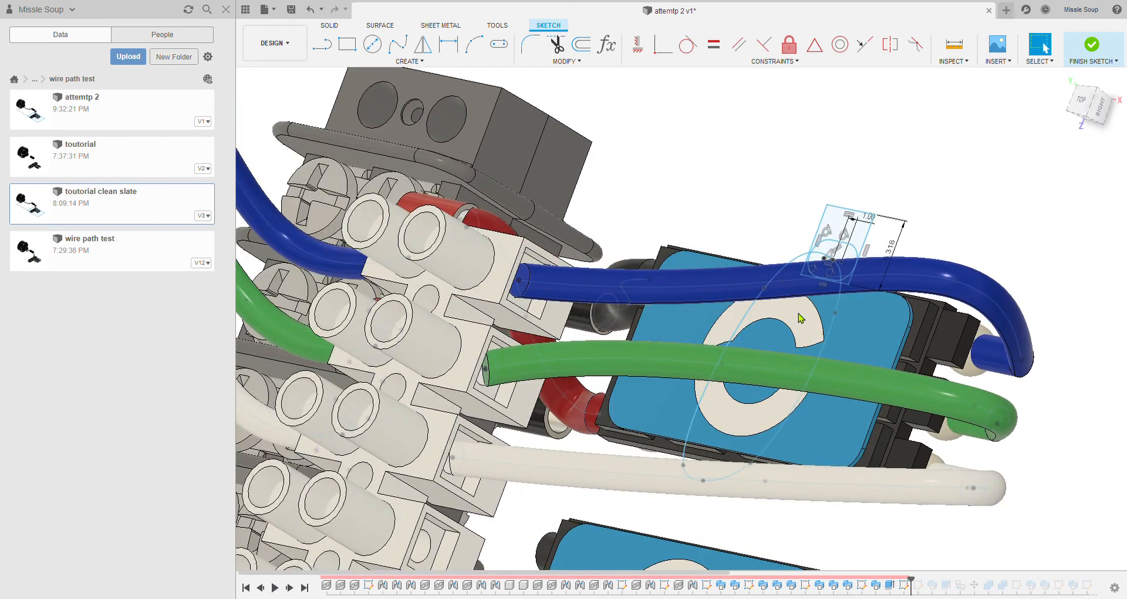
key("Escape")
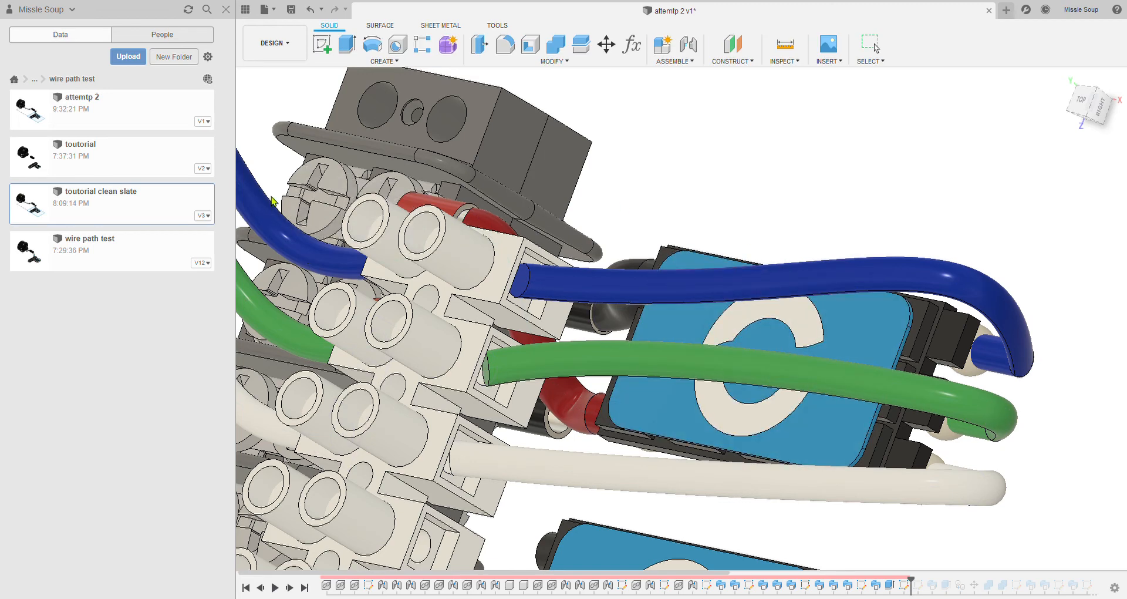
- Try to sweep the slot profile along the reshaped closed spline, extending it in both directions around the speed controller
scroll(825, 240, "up", 5)
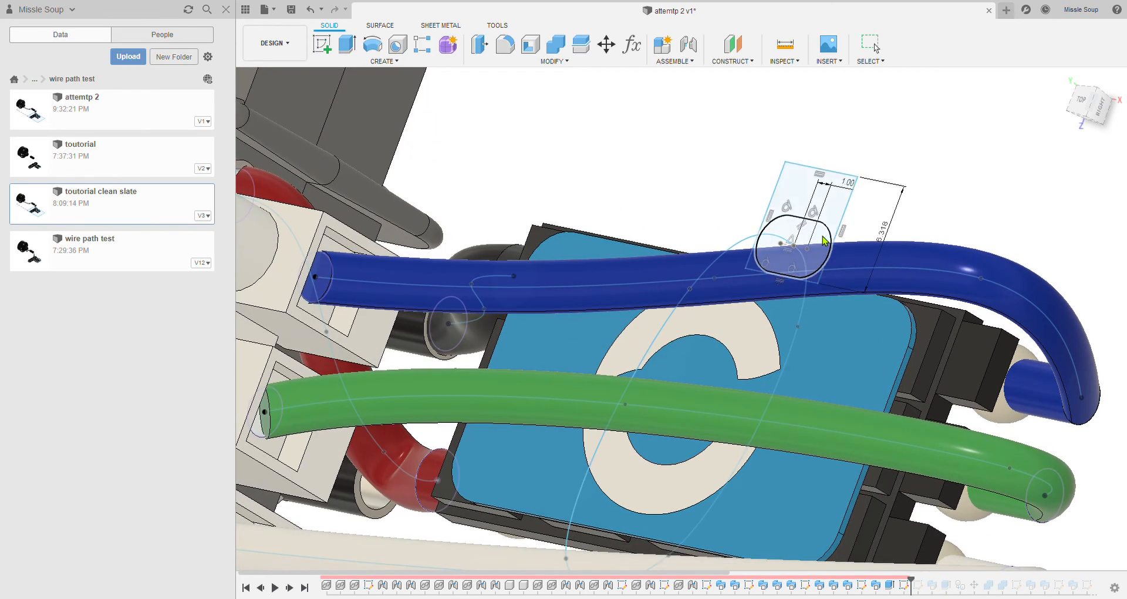
left_click(824, 241)
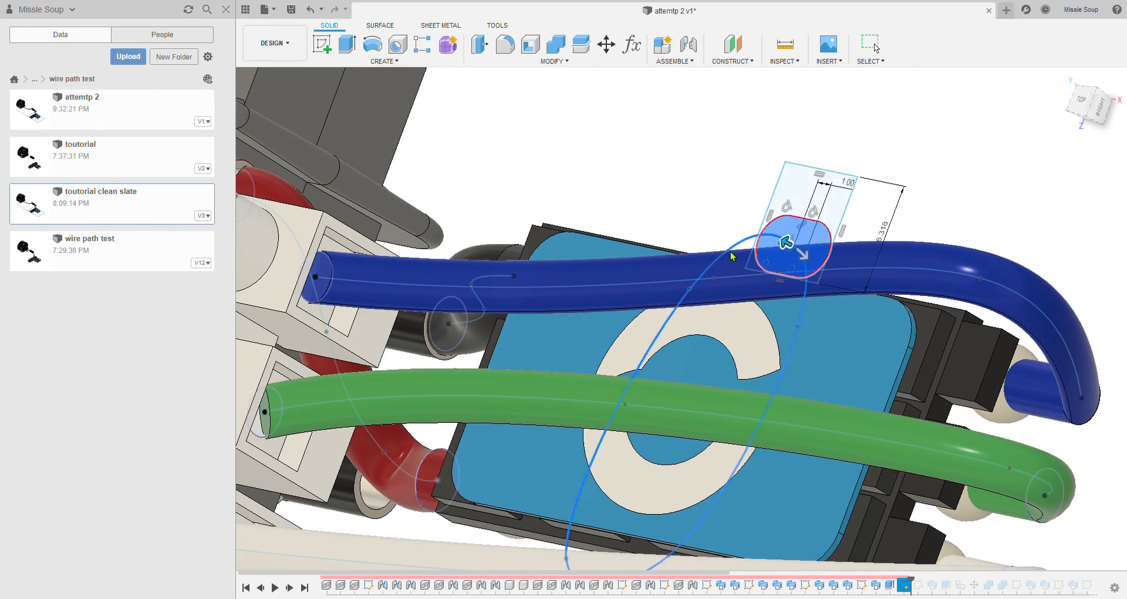
scroll(786, 249, "down", 3)
mouse_move(775, 257)
left_mouse_down()
mouse_move(760, 319)
mouse_move(678, 451)
left_mouse_up()
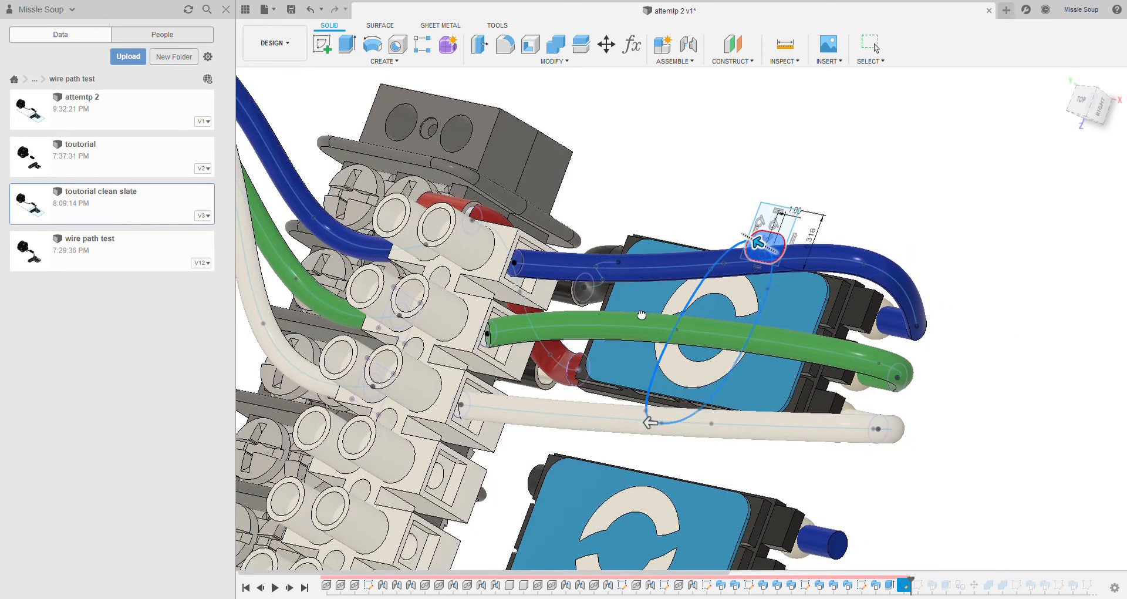
left_click_drag(641, 315, 648, 402)
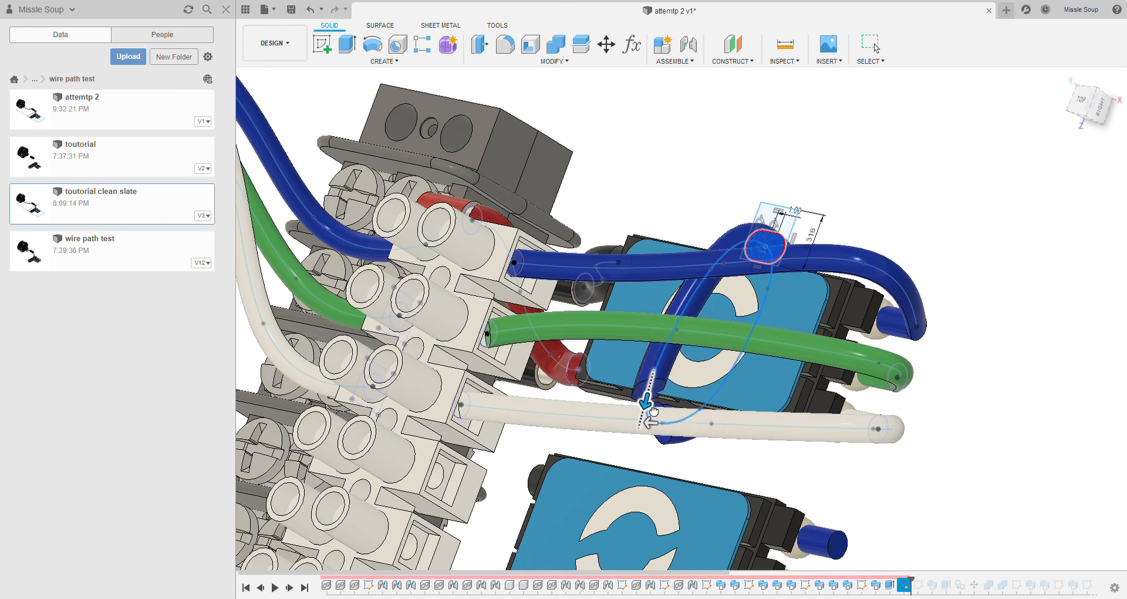
middle_click_drag(648, 403, 653, 358, "shift")
mouse_move(648, 424)
middle_mouse_down("shift")
mouse_move(642, 405)
mouse_move(634, 410)
middle_mouse_up("shift")
scroll(631, 481, "up", 6)
middle_click_drag(631, 511, 639, 514, "shift")
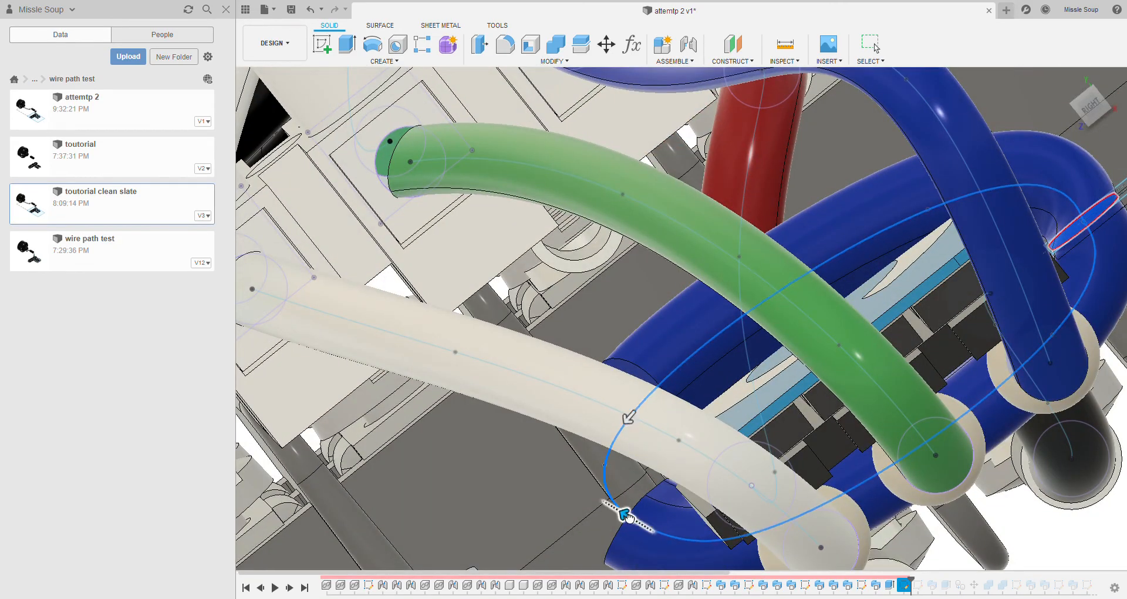
left_click_drag(624, 513, 684, 443)
key("Escape")
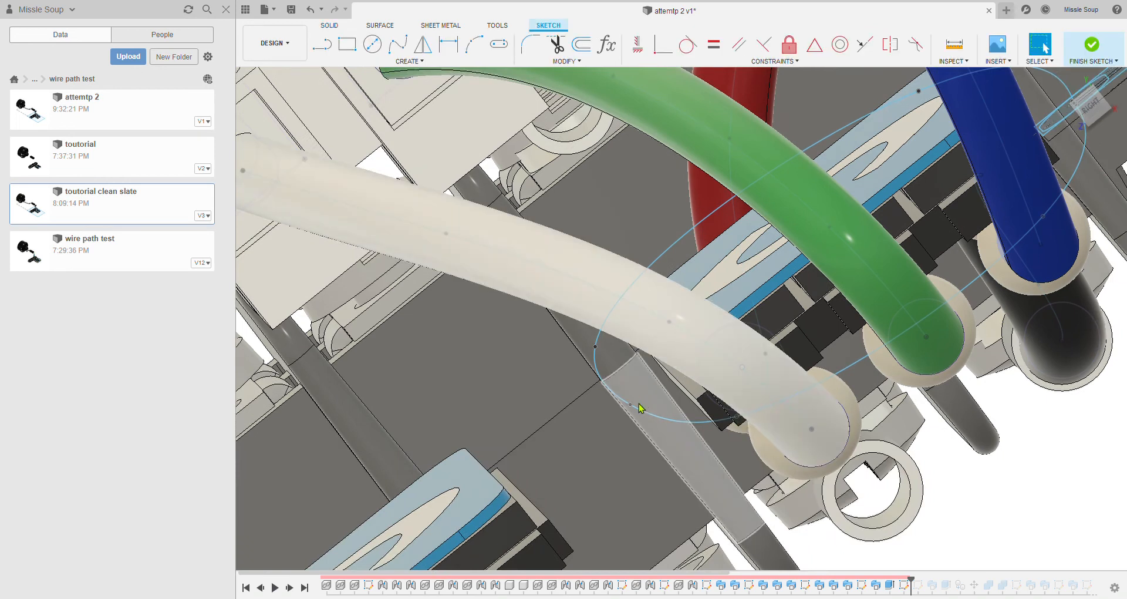
- Move the lower spline fit point at the loop's far end inward, closer to the speed controller
left_click(630, 404)
key("m")
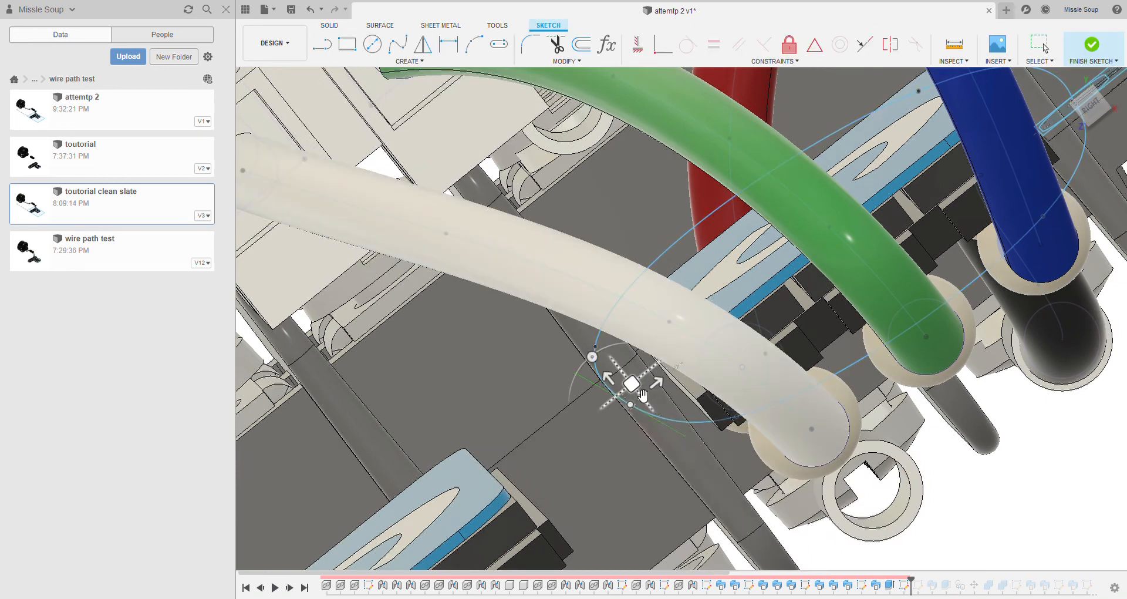
left_click_drag(631, 384, 661, 400)
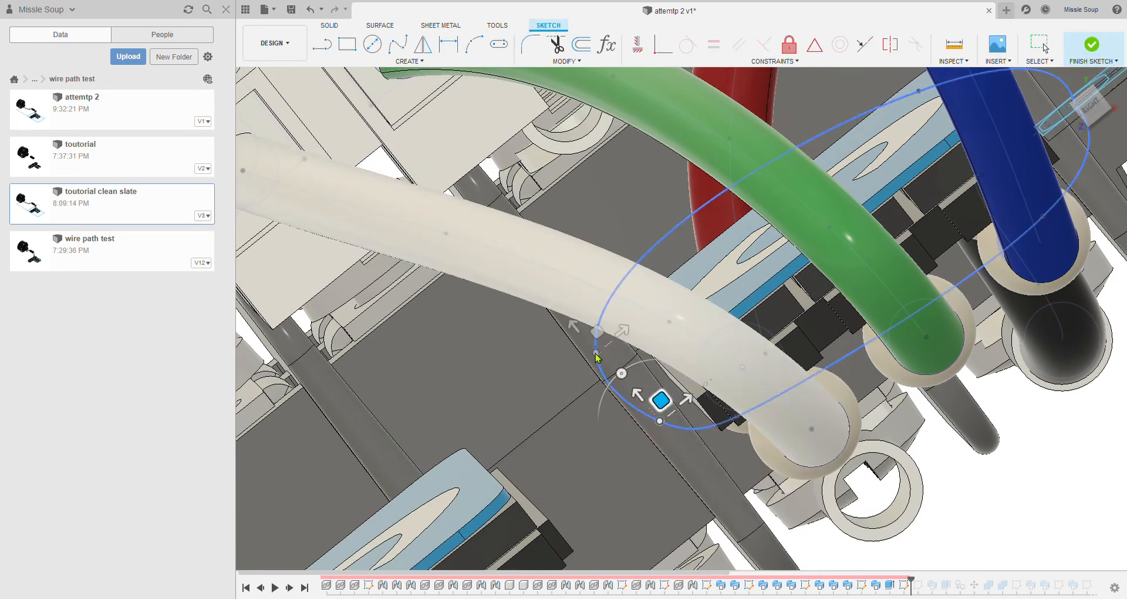
- Reposition the other fit point at the loop's far end, undoing the first attempt, and finish the sketch
left_click(596, 351)
left_click_drag(604, 345, 646, 355)
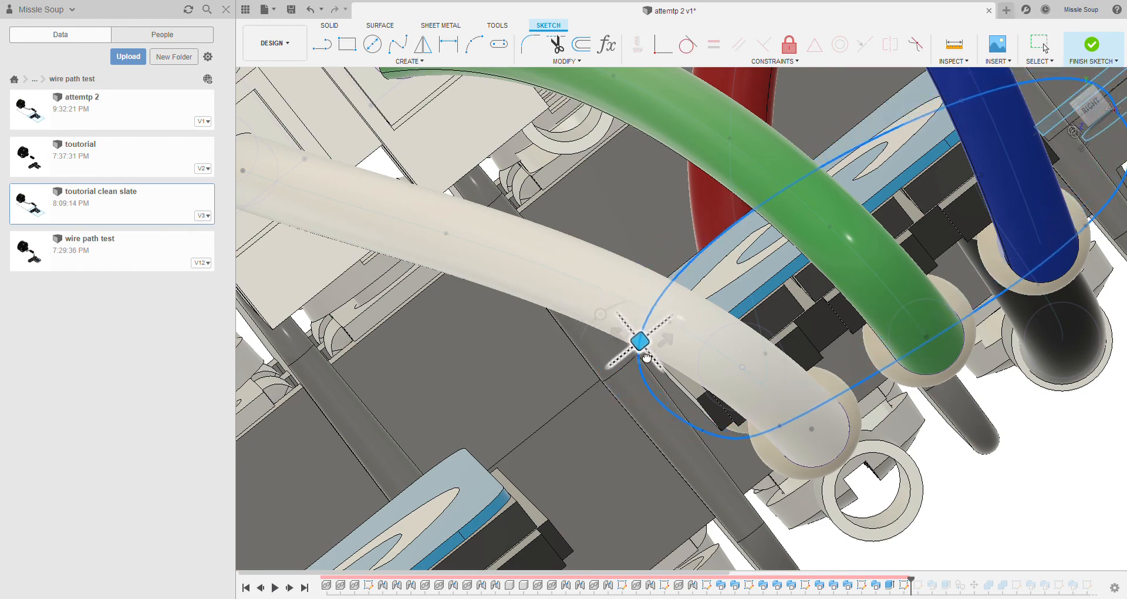
mouse_move(646, 355)
middle_mouse_down()
mouse_move(502, 370)
mouse_move(502, 345)
mouse_move(525, 337)
middle_mouse_up()
scroll(545, 364, "down", 3)
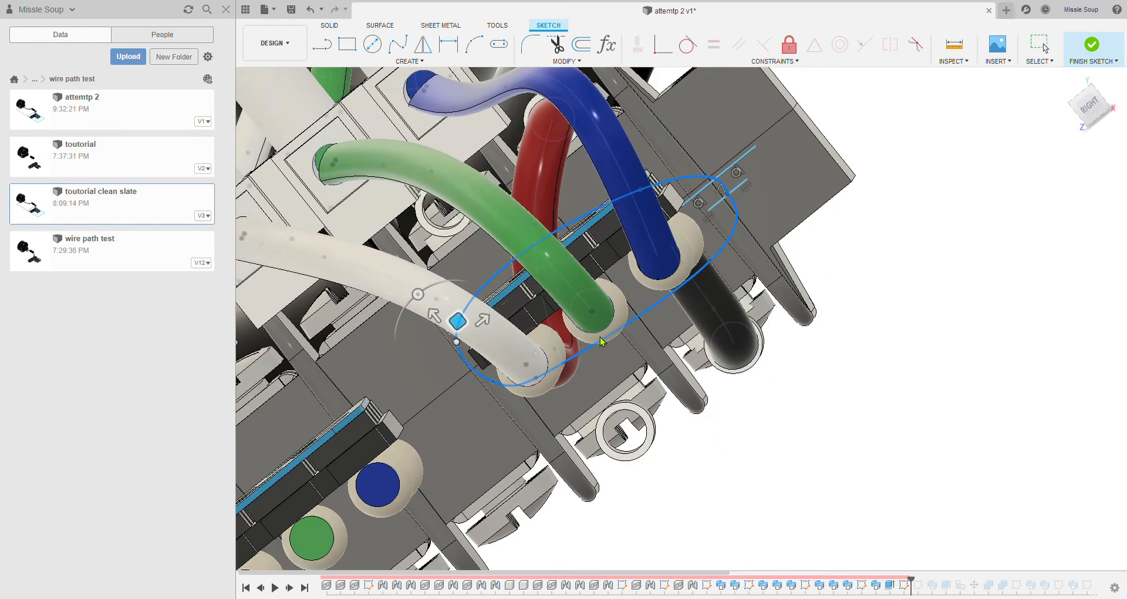
middle_click_drag(618, 373, 643, 340, "shift")
key("ctrl+z")
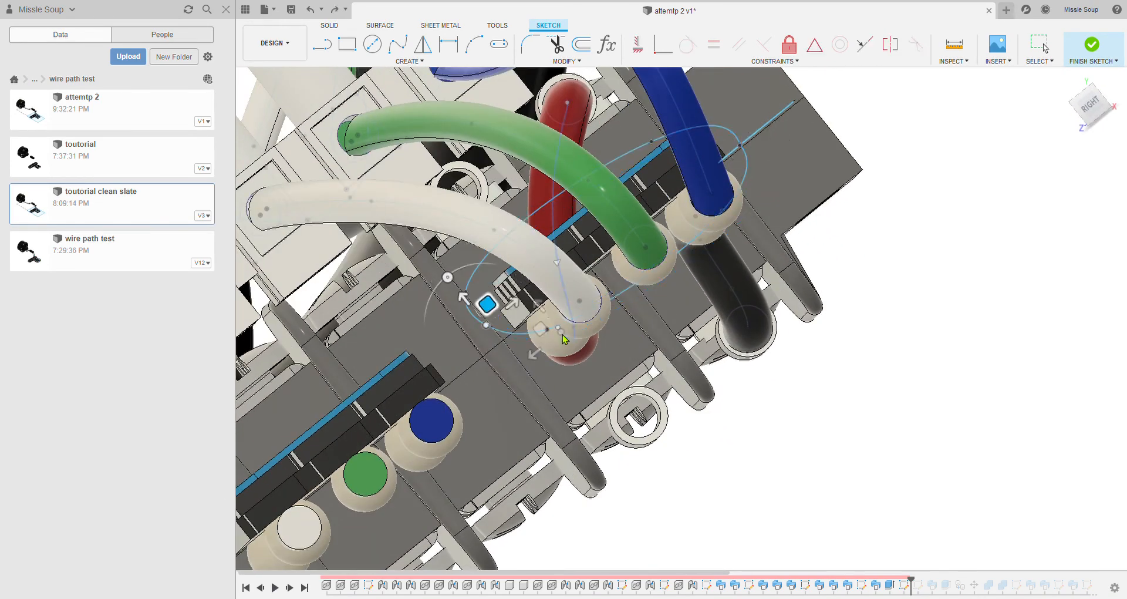
mouse_move(496, 312)
left_mouse_down()
mouse_move(506, 325)
mouse_move(518, 318)
mouse_move(465, 270)
mouse_move(493, 269)
mouse_move(484, 271)
left_mouse_up()
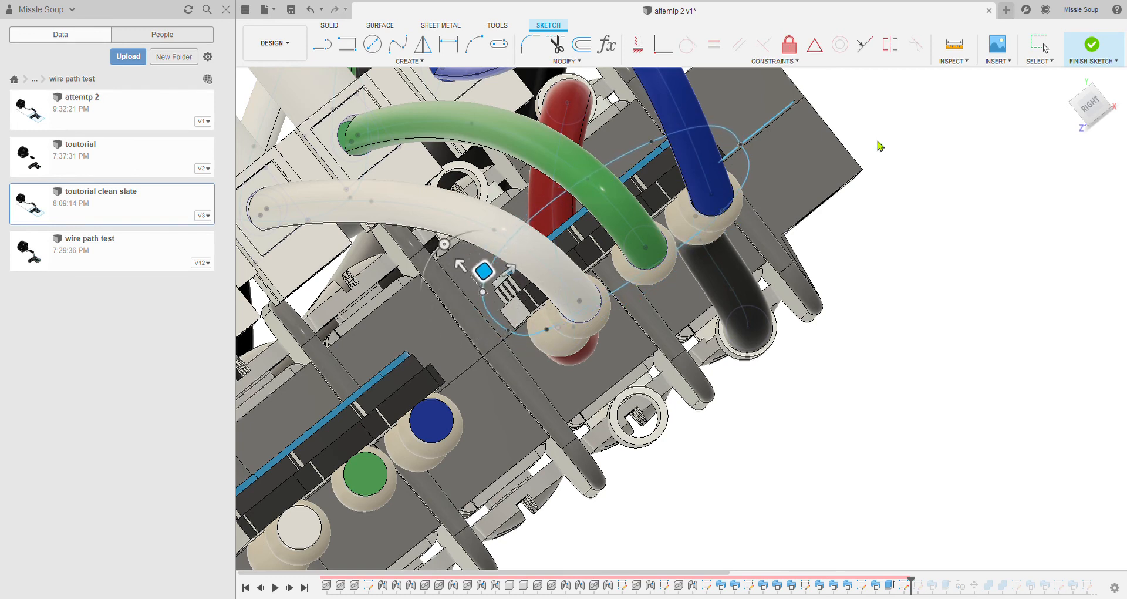
left_click(1082, 57)
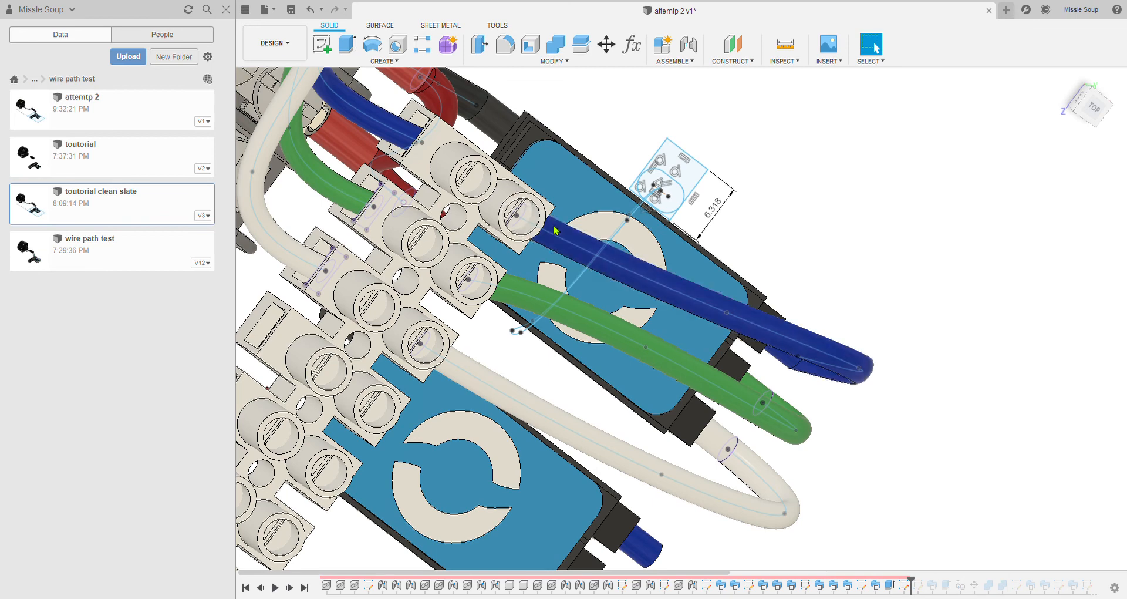
- Sweep the slot profile along the reshaped closed spline to form a band around the speed controller
scroll(654, 191, "up", 3)
left_click(653, 206)
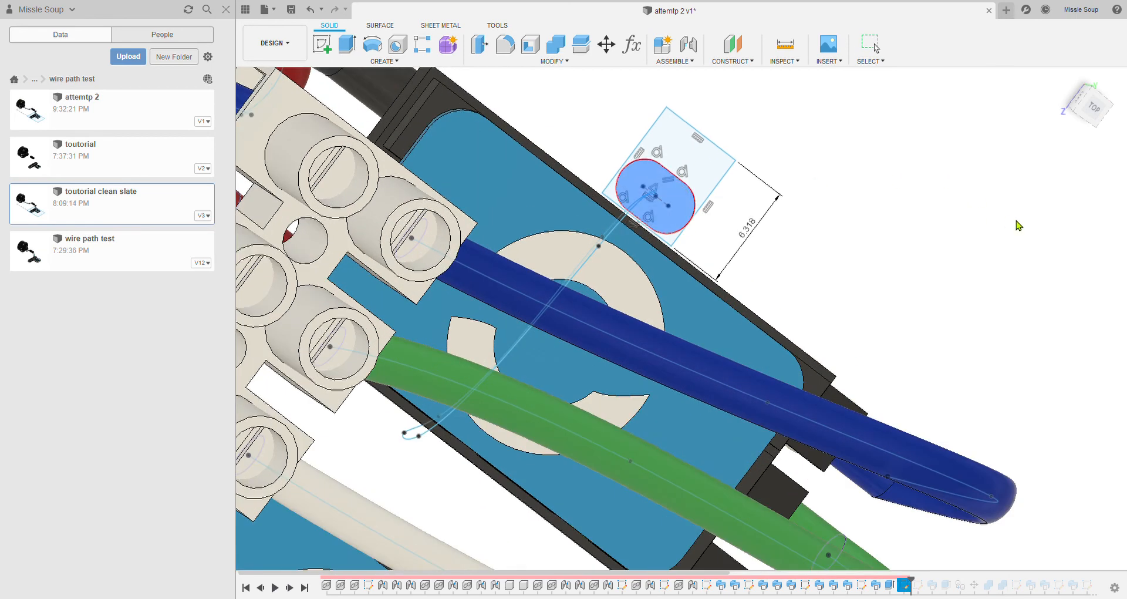
left_click(586, 261)
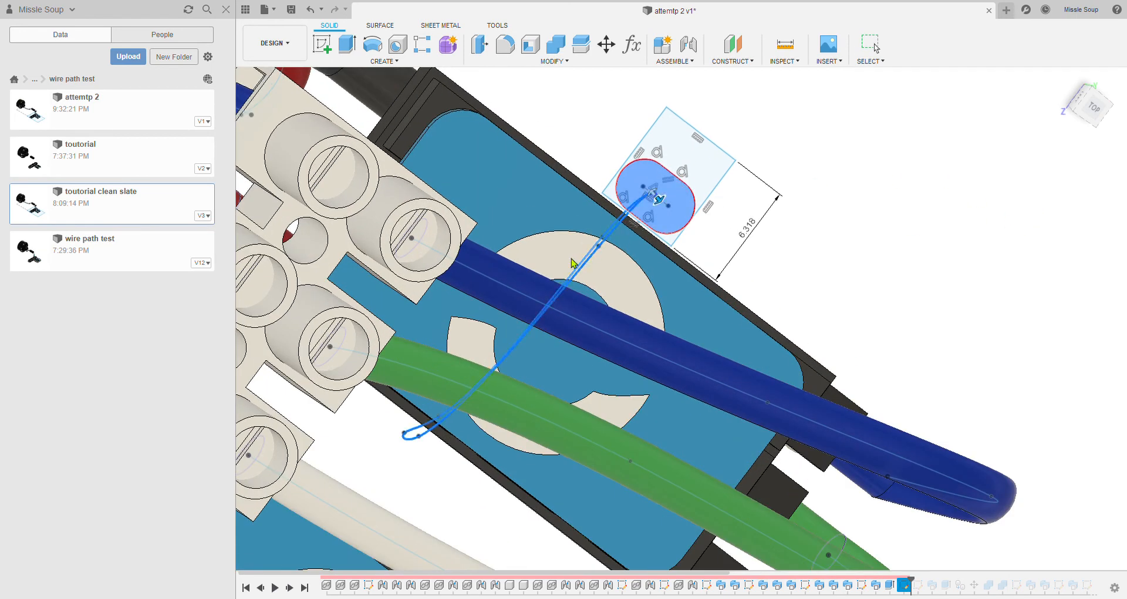
mouse_move(542, 235)
middle_mouse_down("shift")
mouse_move(531, 199)
mouse_move(540, 155)
mouse_move(567, 148)
middle_mouse_up("shift")
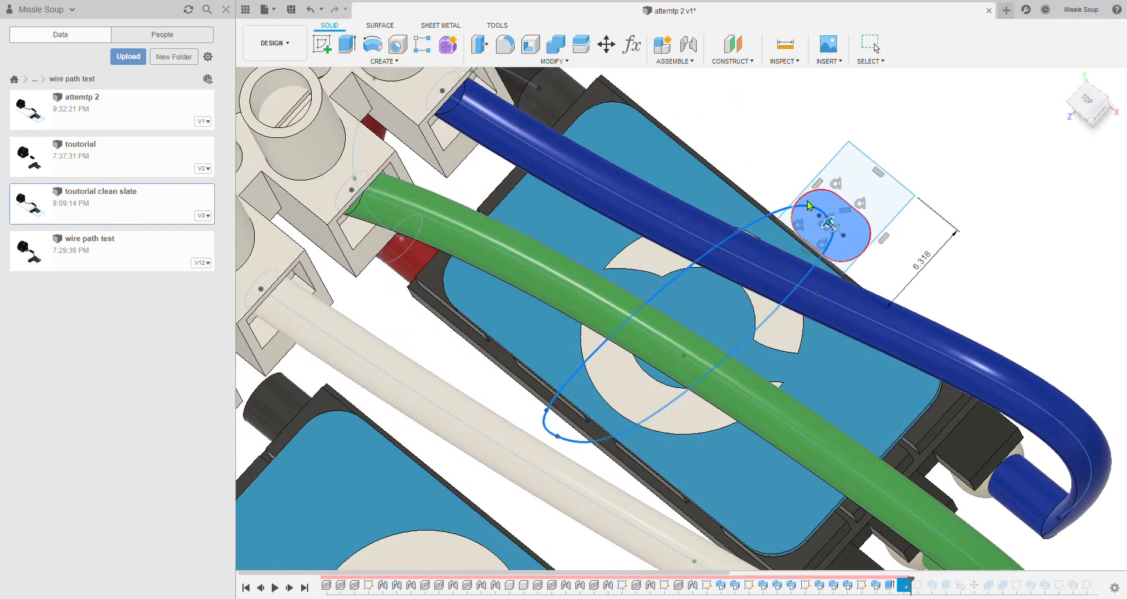
mouse_move(832, 229)
left_mouse_down()
mouse_move(542, 401)
mouse_move(697, 451)
mouse_move(821, 293)
mouse_move(809, 274)
mouse_move(778, 265)
left_mouse_up()
middle_click_drag(778, 265, 723, 238, "shift")
key("Return")
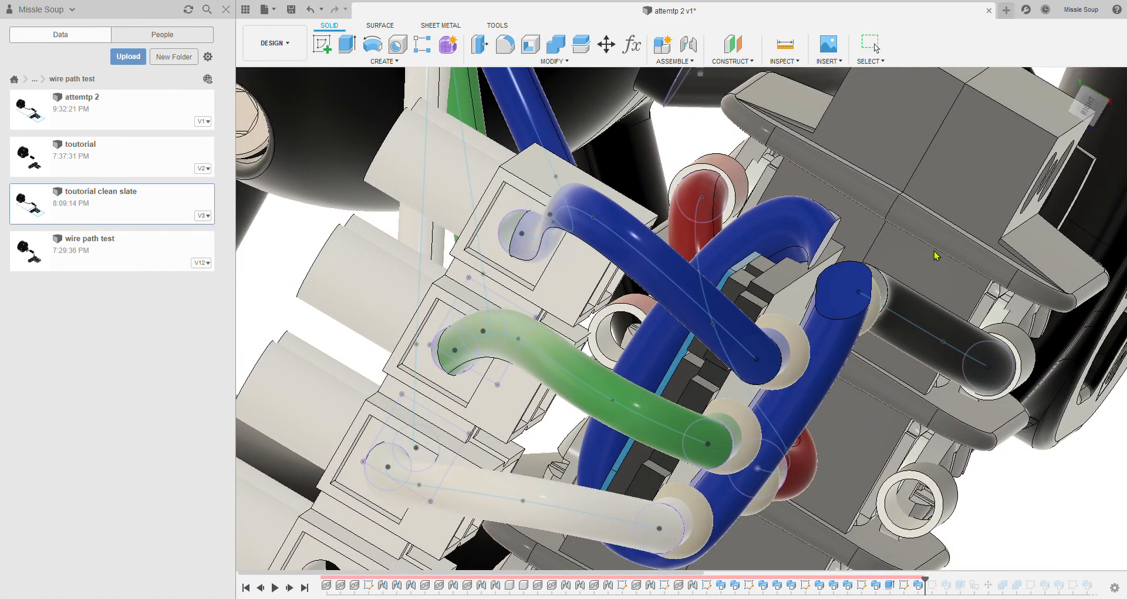
- Hide the swept band body around the speed controller to clear the area of the slot sketch
scroll(802, 233, "up", 3)
middle_click_drag(802, 232, 287, 299, "shift")
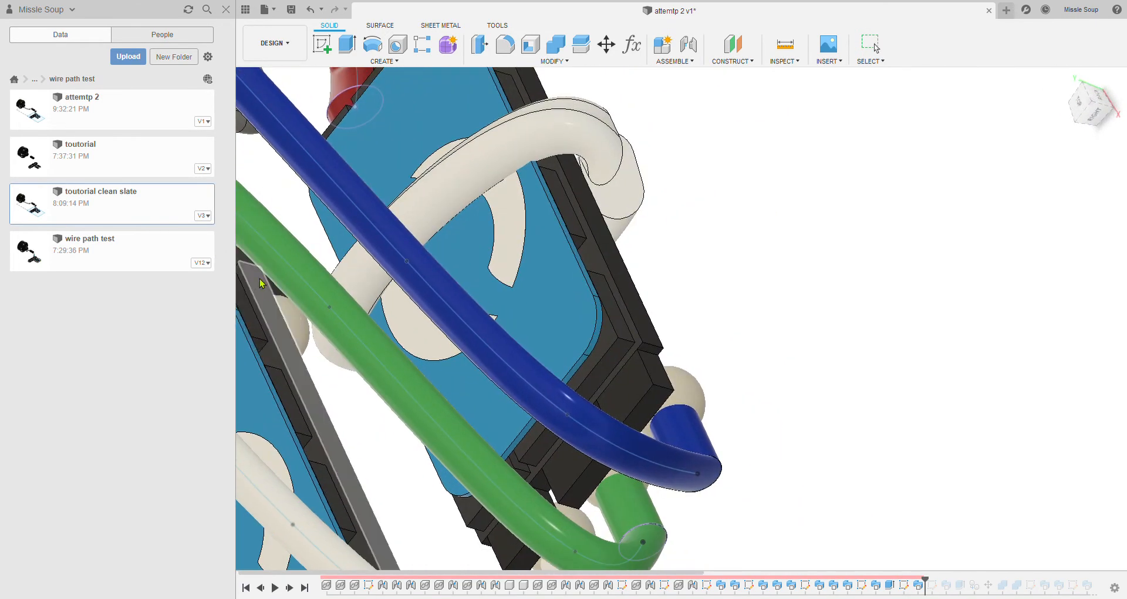
scroll(620, 136, "up", 3)
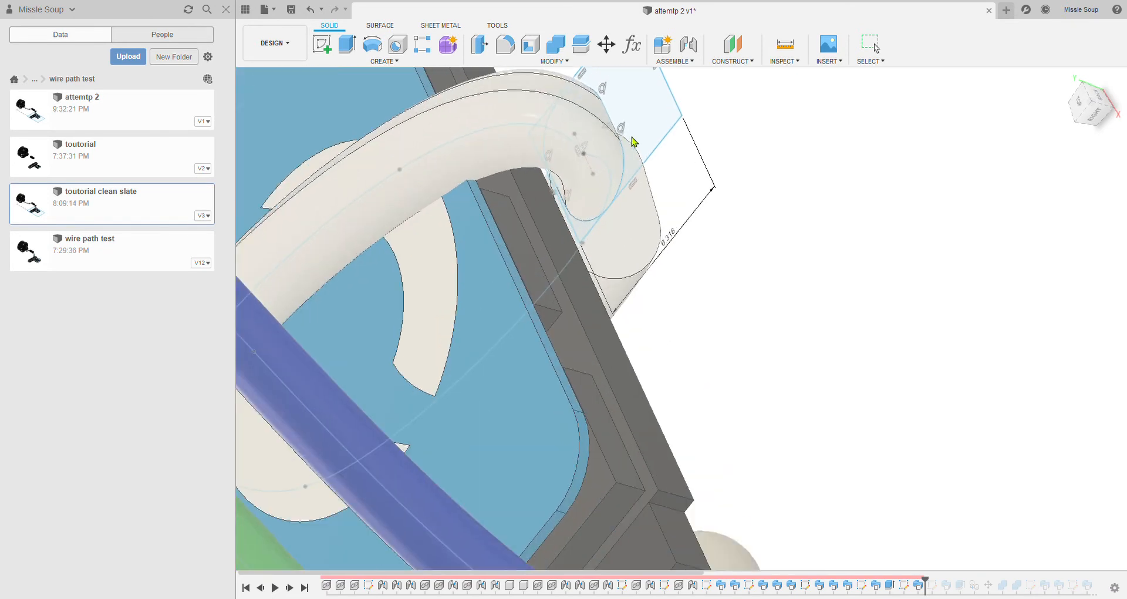
left_click(488, 150)
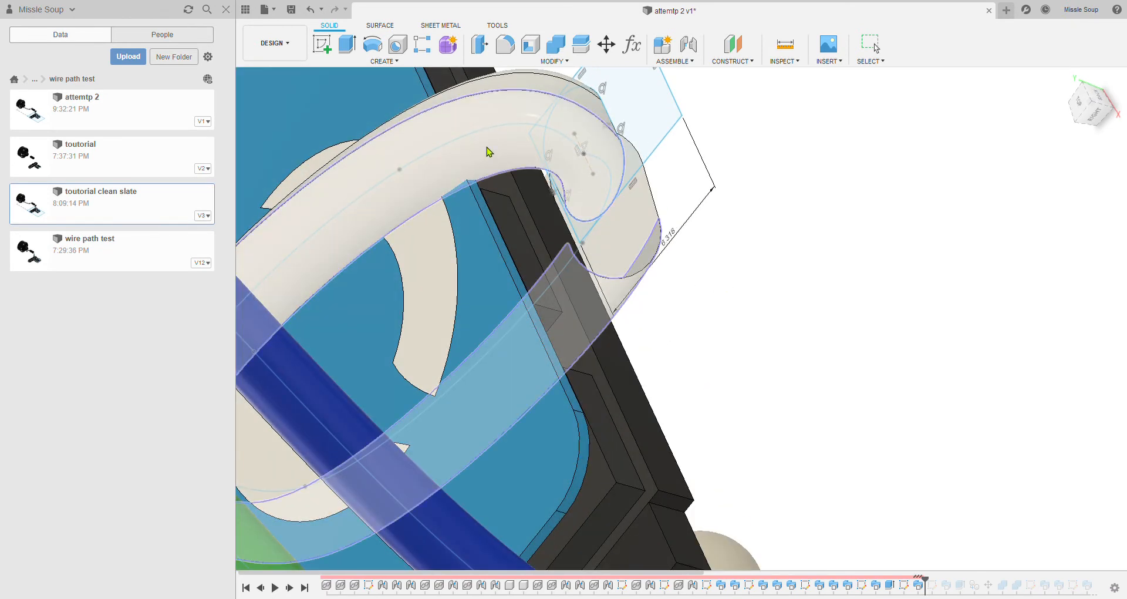
key("v")
key("Escape")
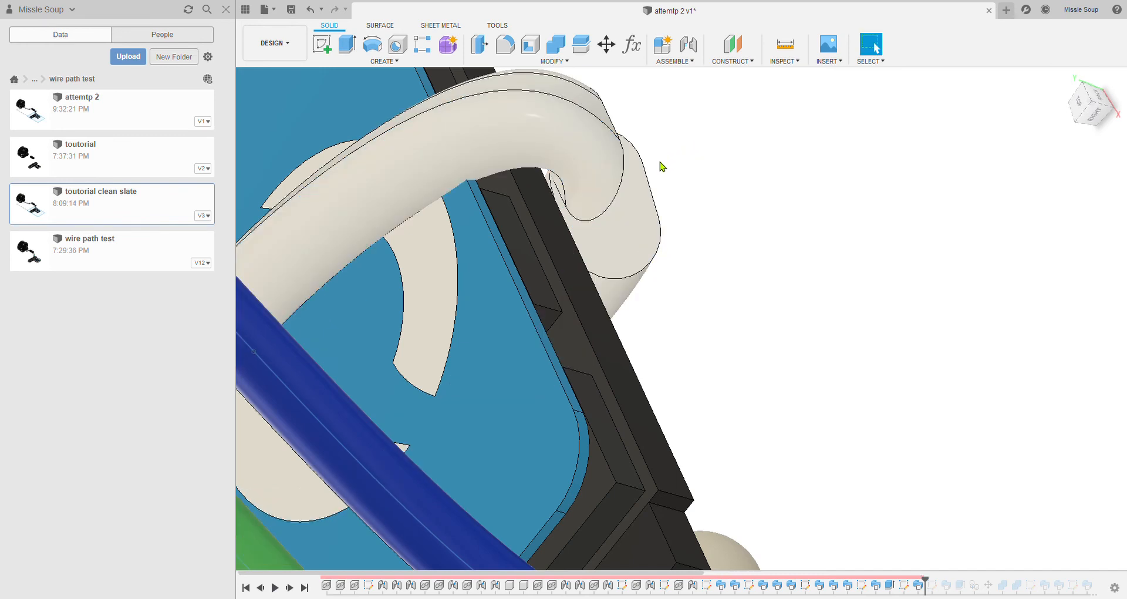
double_click(557, 165)
key("Escape")
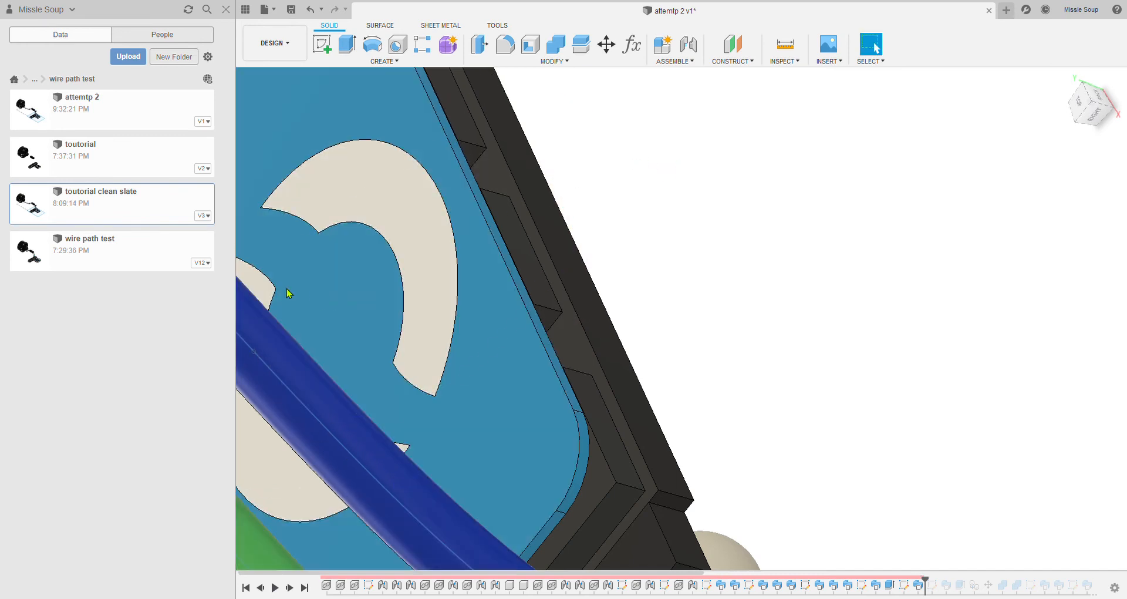
- Extrude the rectangle around the slot profile symmetrically into a block and give the block the white appearance
left_click(635, 123)
key("e")
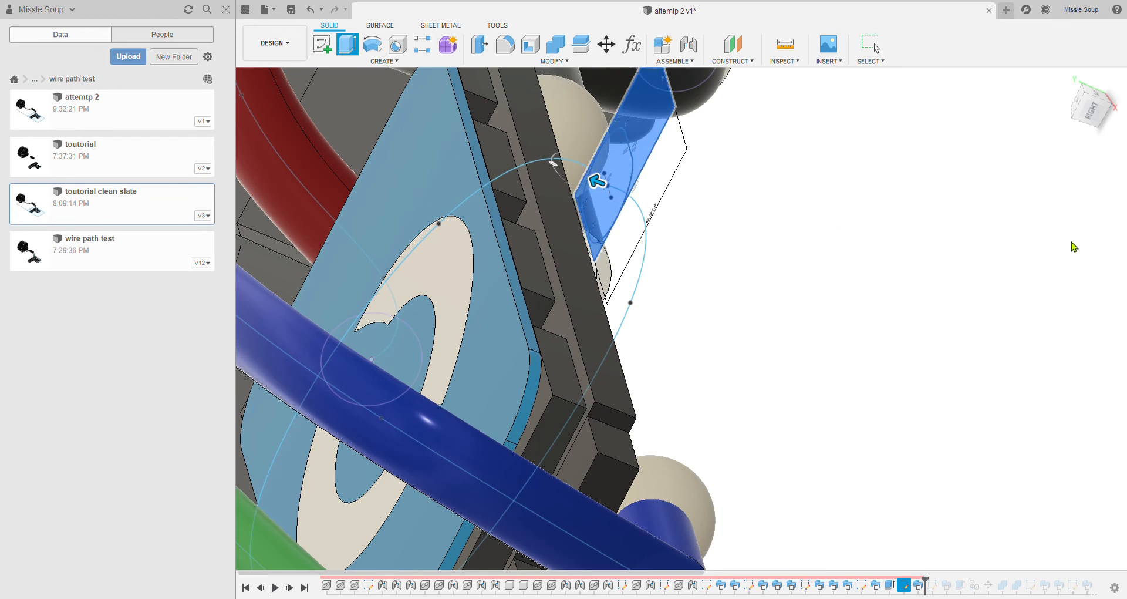
left_click_drag(607, 191, 558, 166)
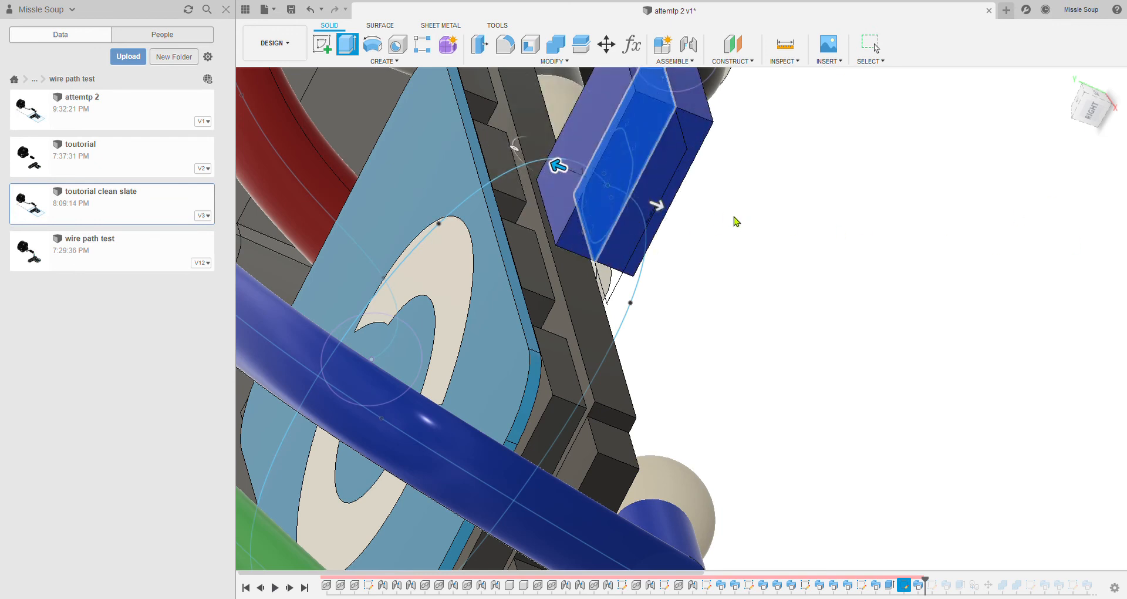
key("Return")
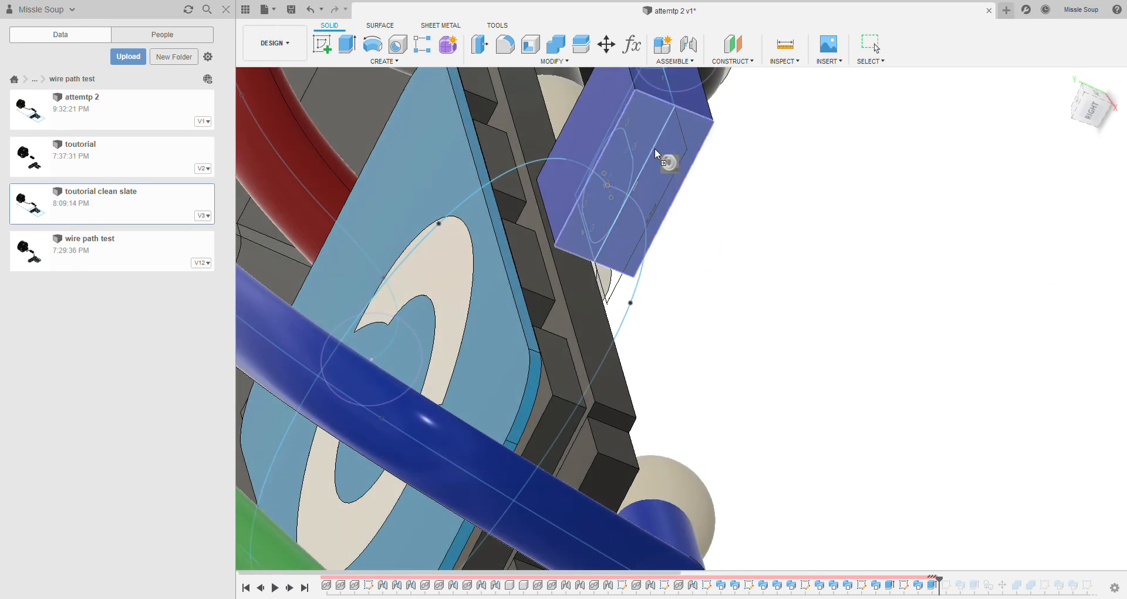
left_click(669, 157)
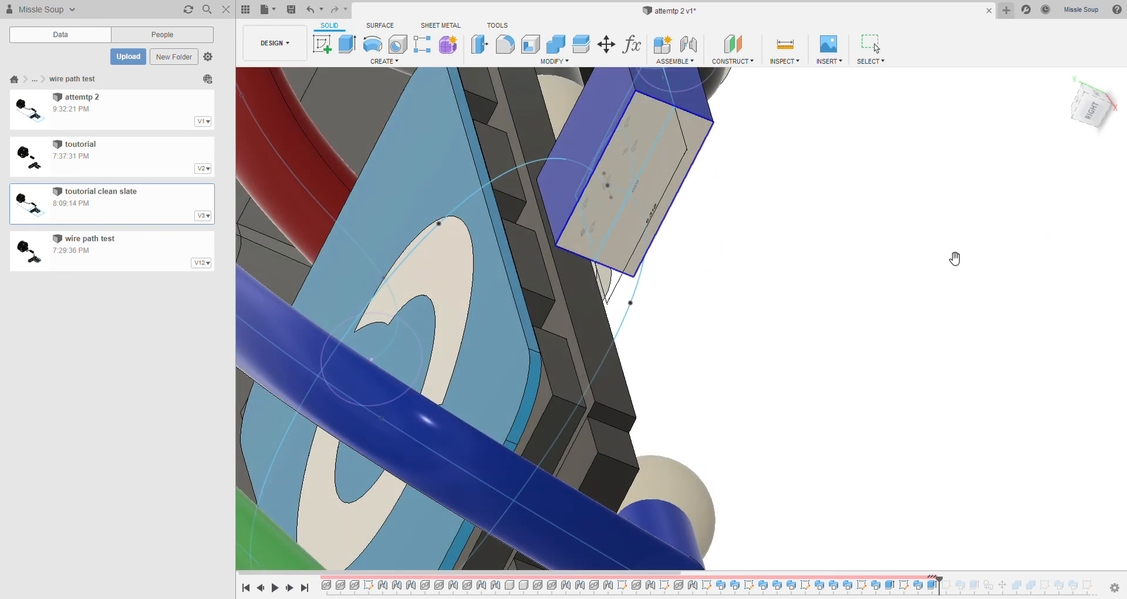
key("Escape")
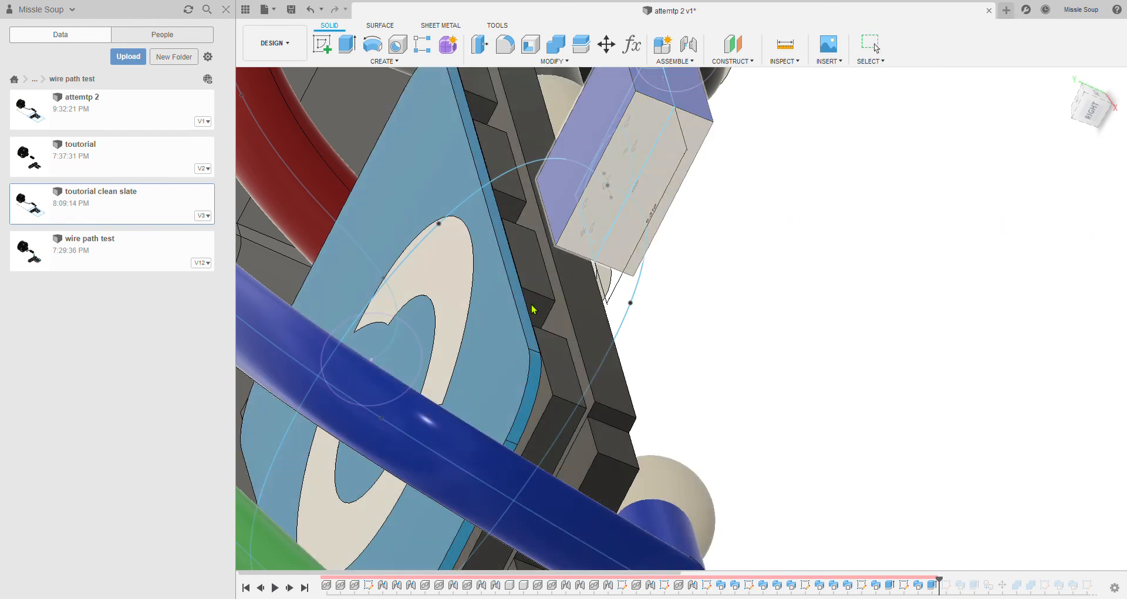
- Push the block's outer face in toward the speed controller and show the swept band again
scroll(527, 313, "down", 6)
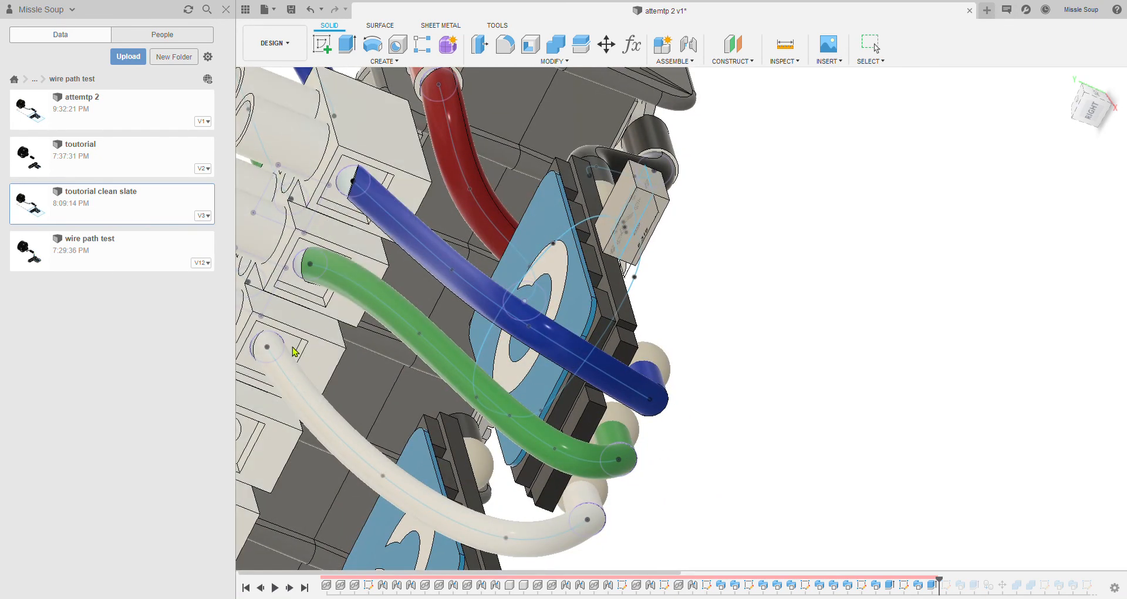
scroll(494, 304, "down", 2)
middle_click_drag(644, 279, 978, 437, "shift")
middle_click_drag(499, 317, 641, 246, "shift")
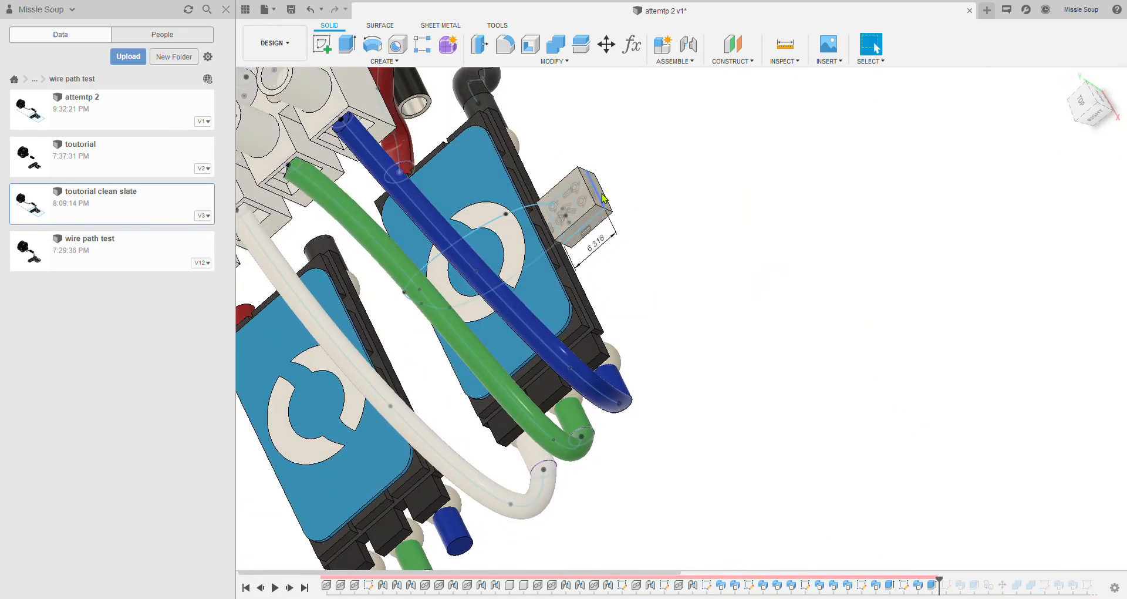
left_click_drag(596, 194, 585, 203)
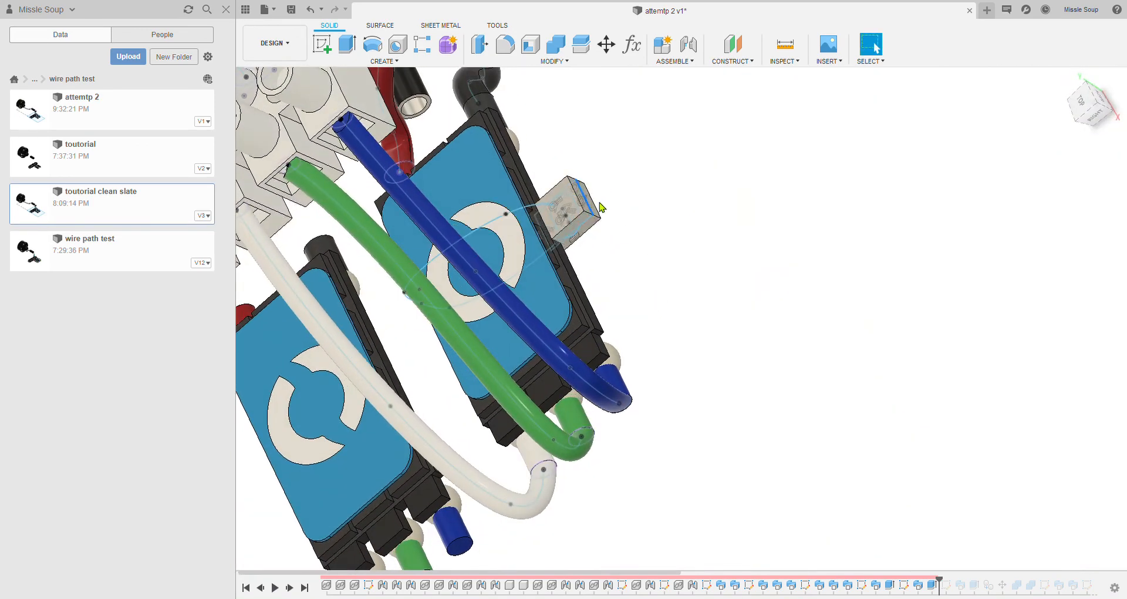
middle_click_drag(611, 209, 568, 184, "shift")
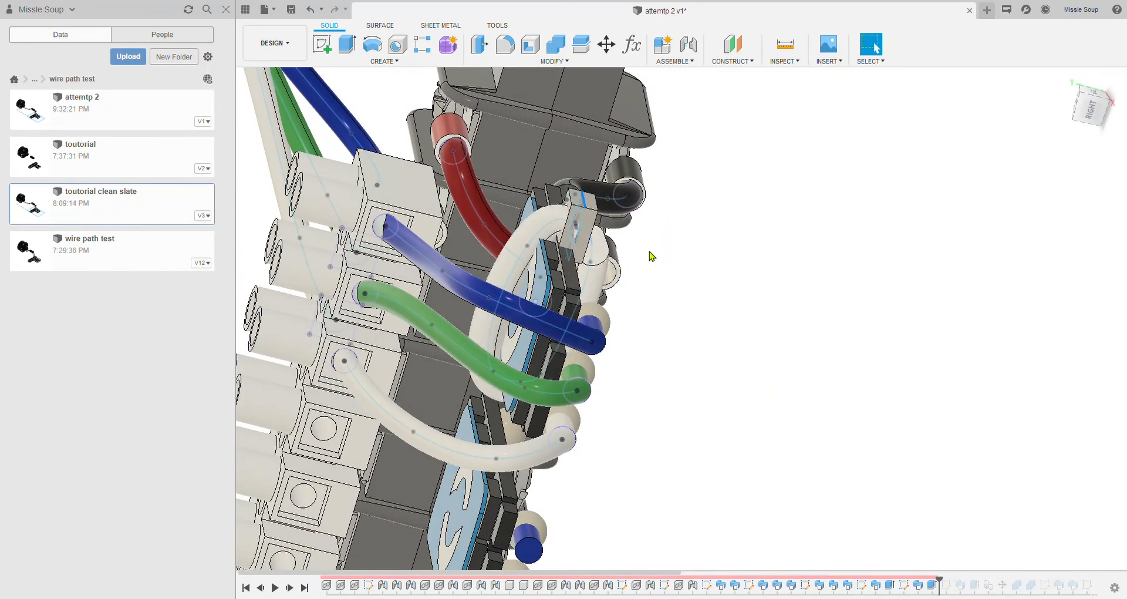
- Examine the band with its block around the speed controller and the whole wired assembly from several angles
middle_click_drag(649, 254, 692, 262, "shift")
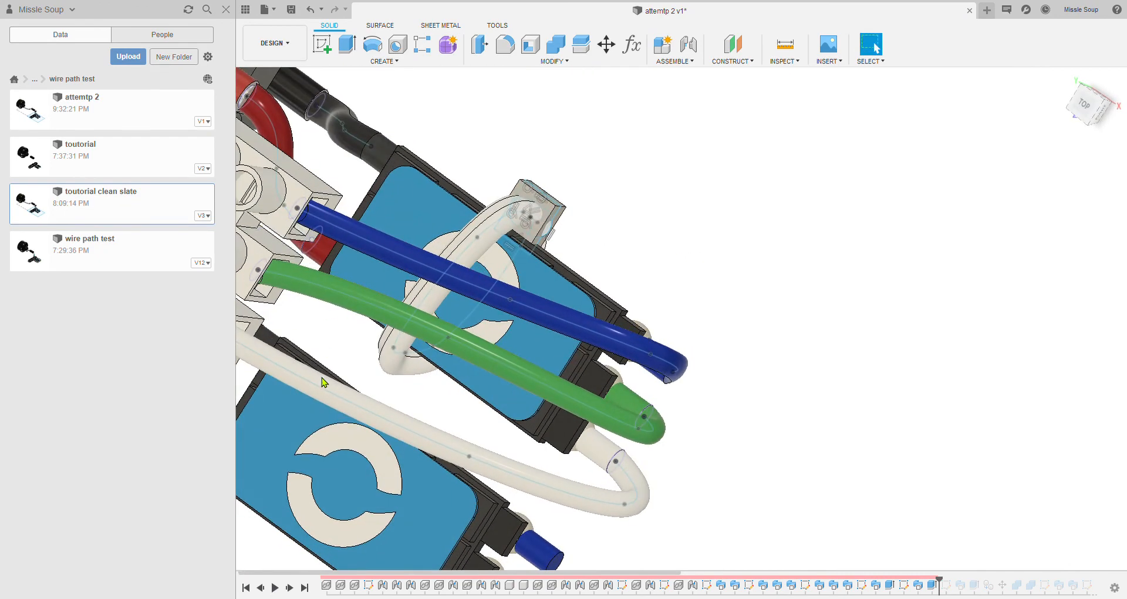
scroll(538, 266, "down", 5)
middle_click_drag(540, 266, 573, 226)
scroll(699, 336, "up", 5)
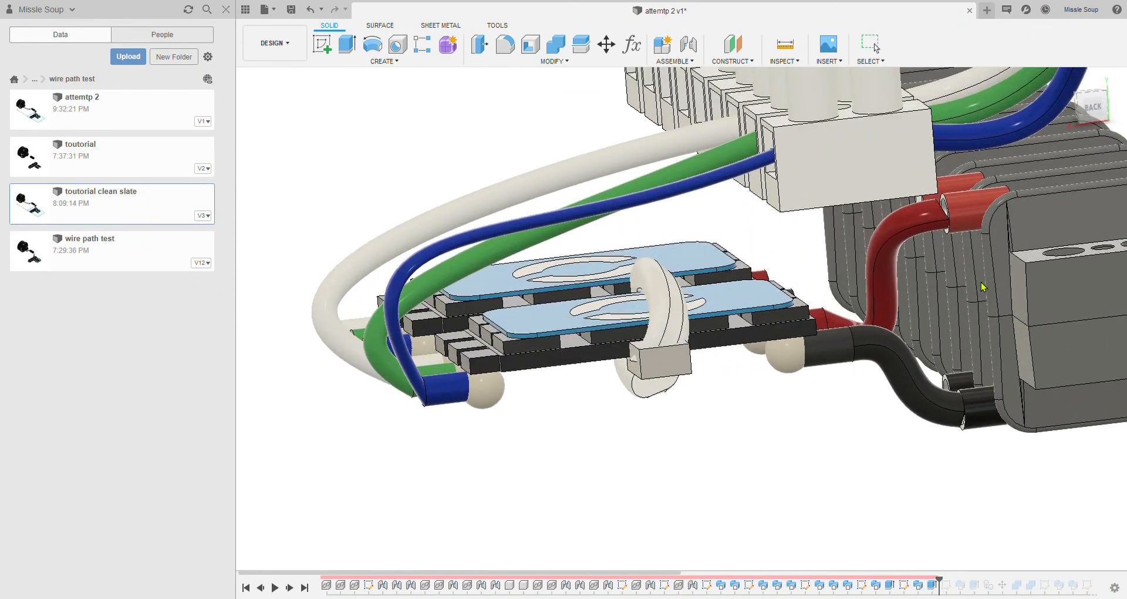
scroll(752, 385, "down", 10)
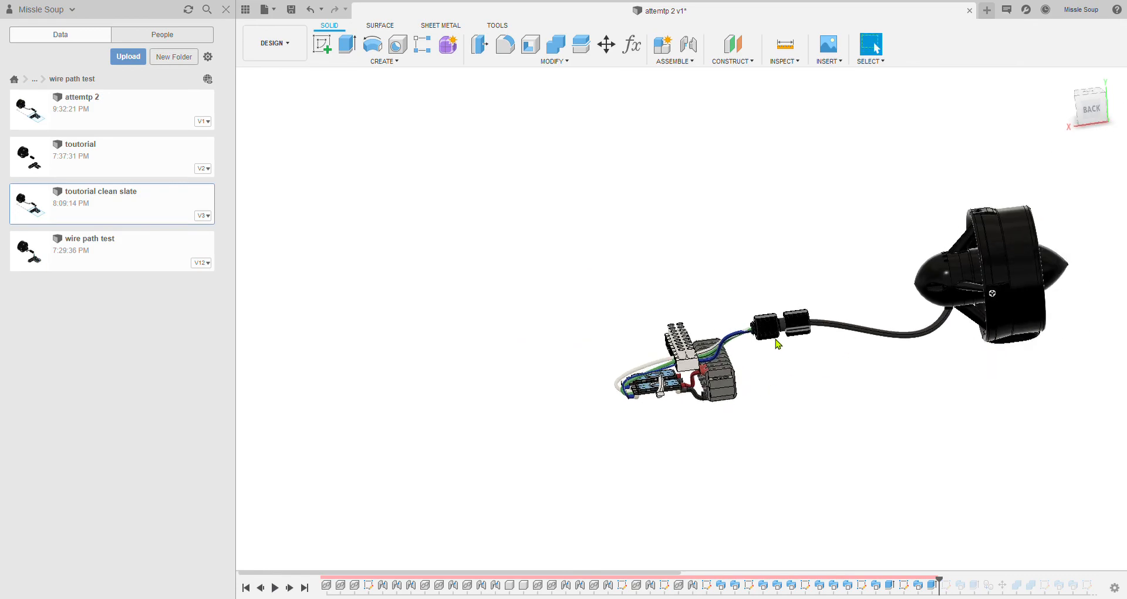
middle_click_drag(775, 380, 844, 209, "shift")
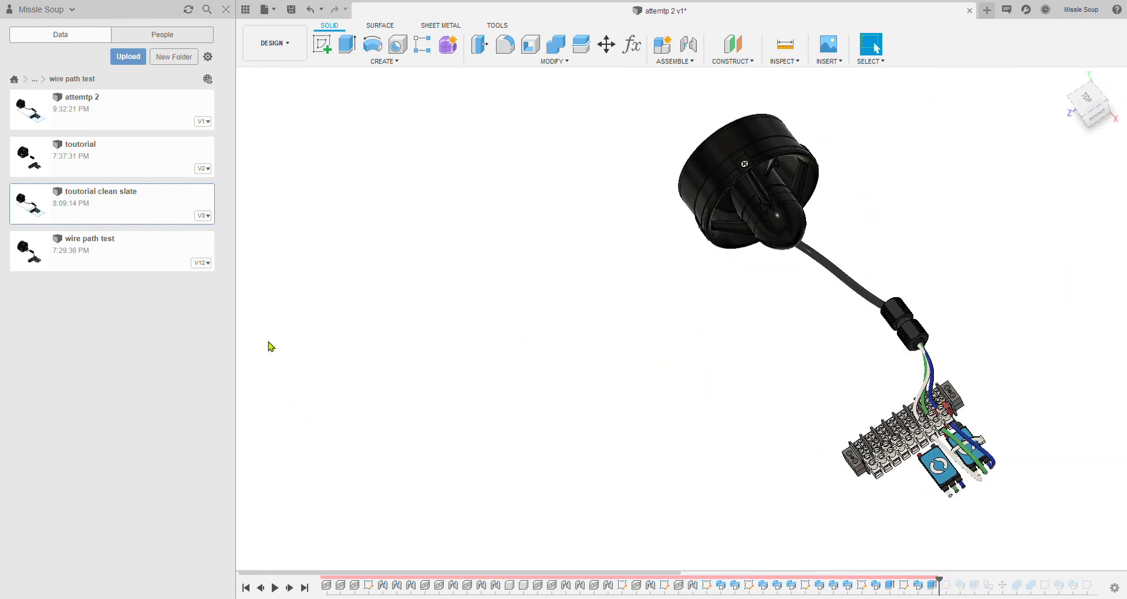
scroll(785, 260, "up", 3)
middle_click_drag(787, 261, 808, 232, "shift")
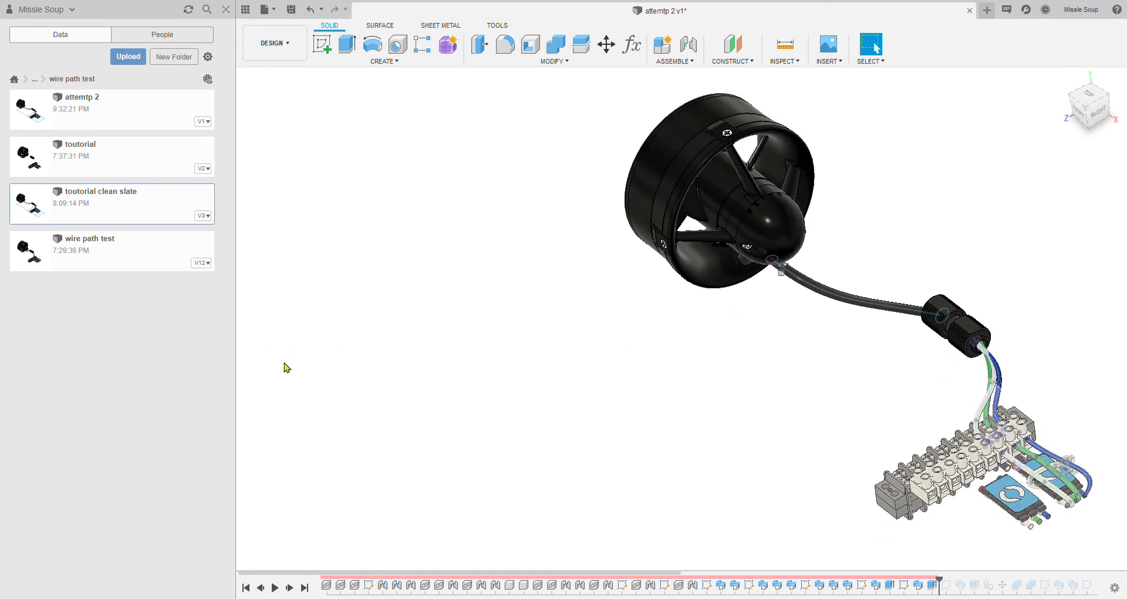
- Show the hidden sketch whose large rectangle surrounds the terminal block and speed controllers
left_click(285, 363)
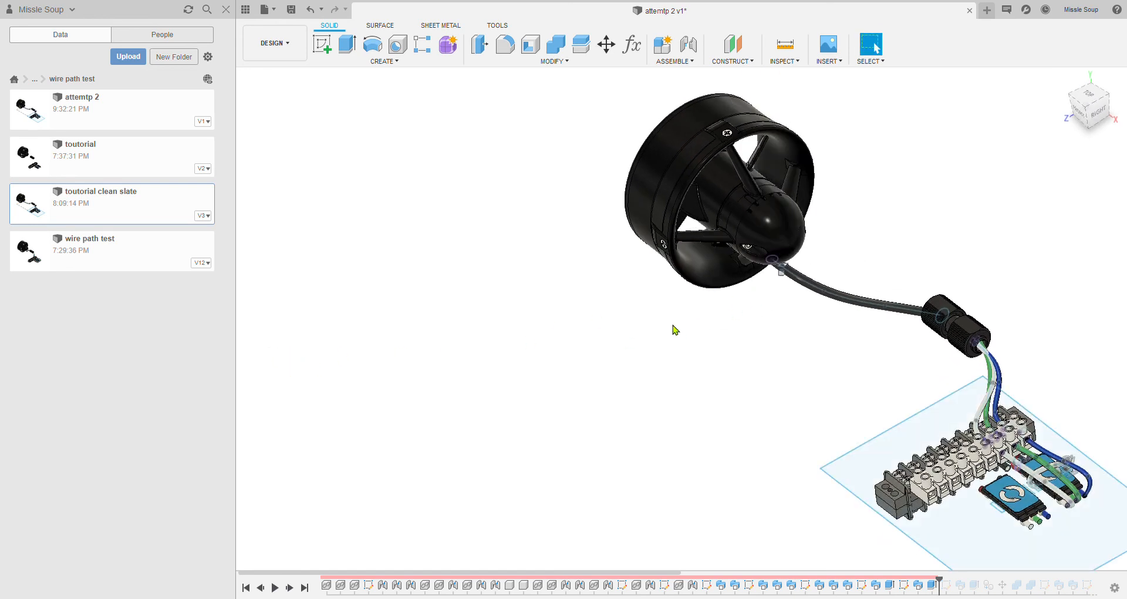
left_click(288, 392)
left_click_drag(677, 292, 724, 327)
middle_click_drag(845, 411, 763, 281, "shift")
scroll(590, 409, "up", 3)
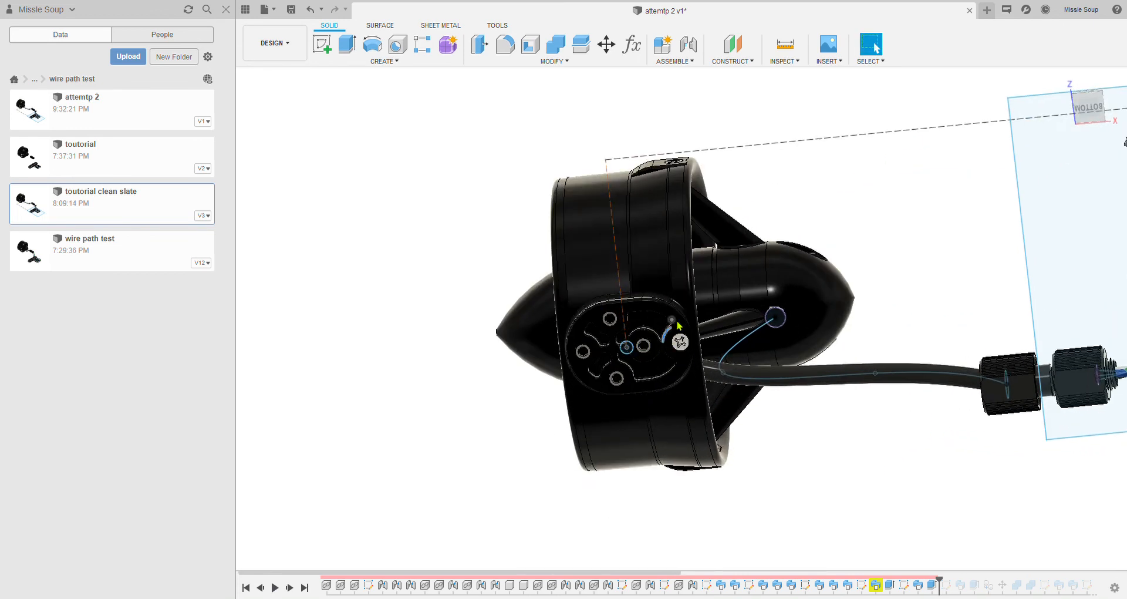
left_click(677, 326)
key("m")
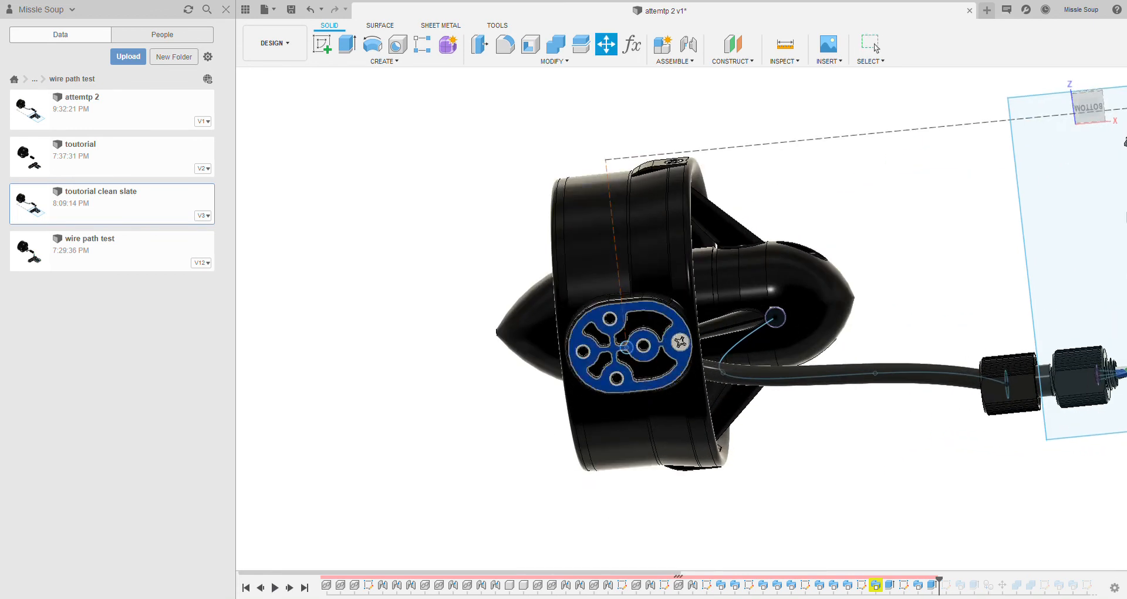
left_click(1079, 176)
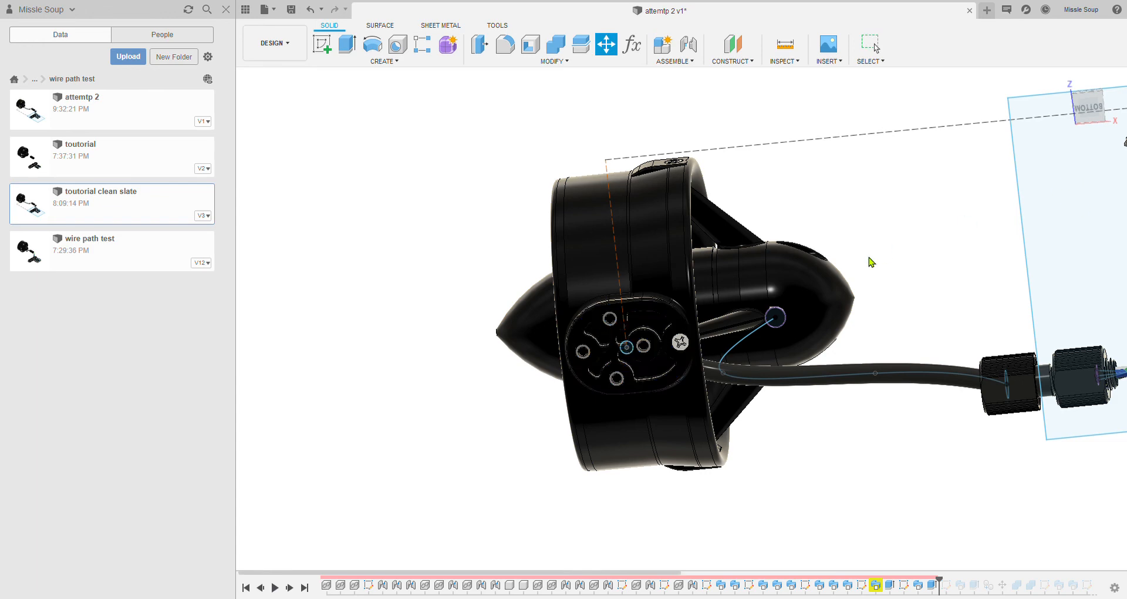
left_click(690, 304)
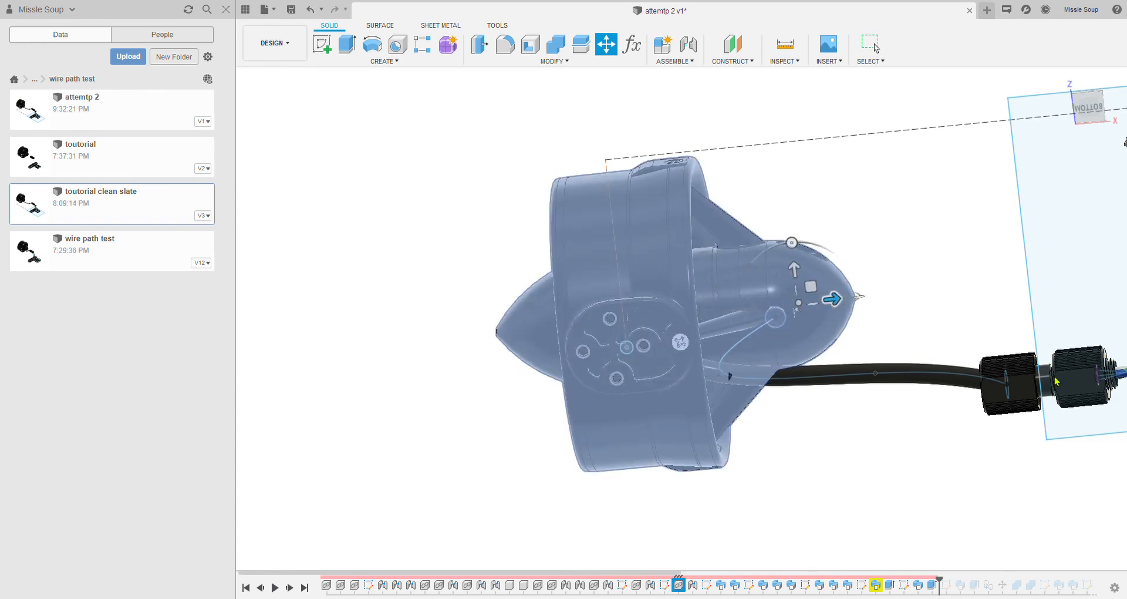
key("Escape")
- Move the middle spline point of the thruster cable path away from the thruster toward the cable connector to reshape the cable's bend
middle_click_drag(1065, 403, 774, 368, "shift")
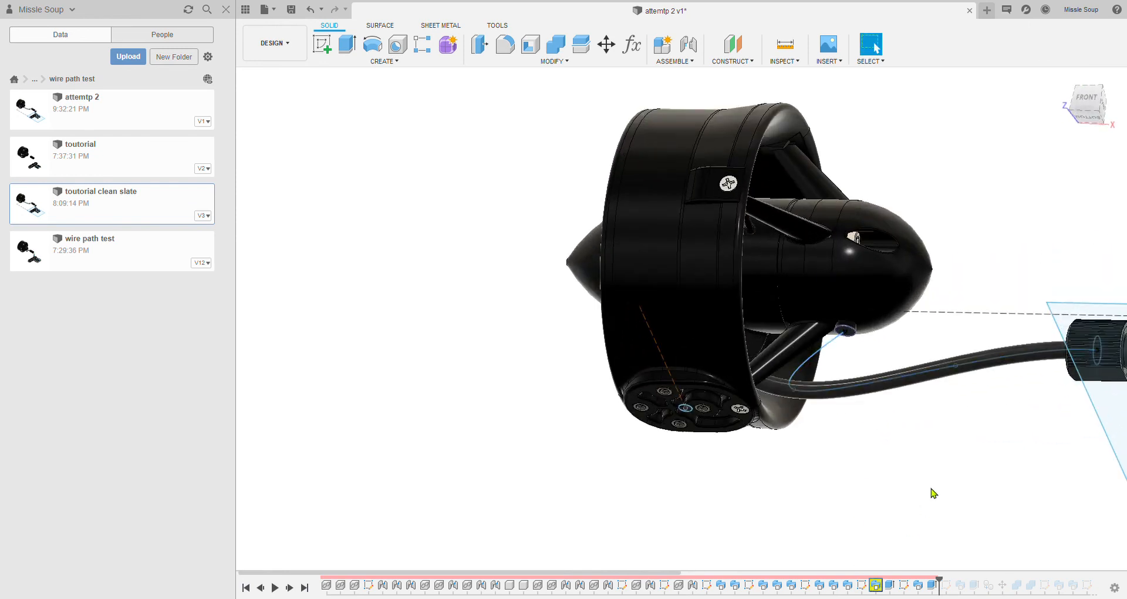
left_click(795, 390)
key("m")
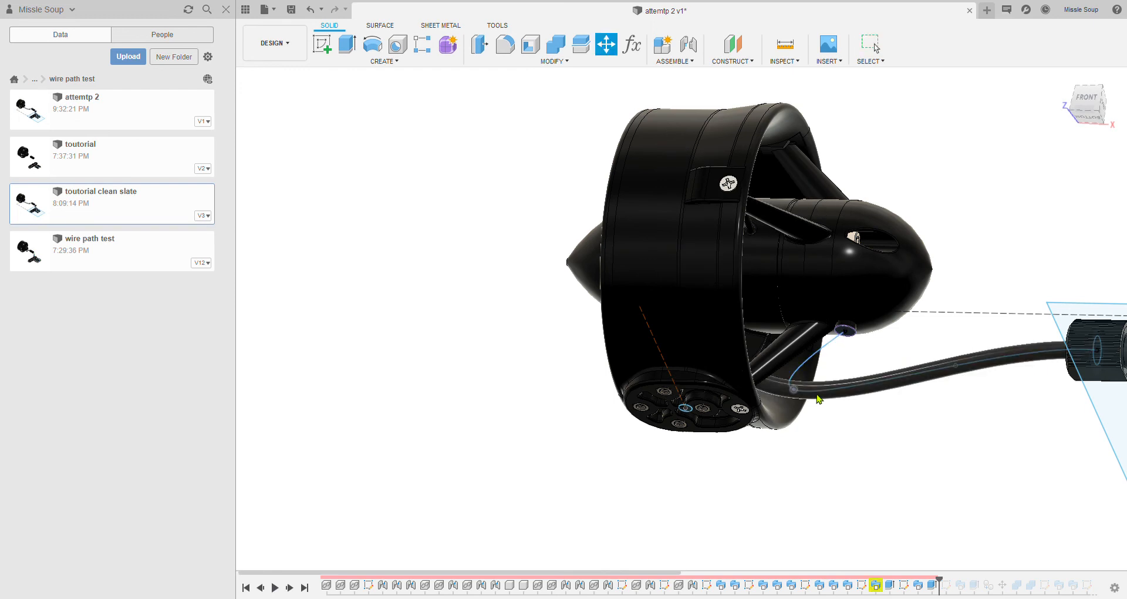
middle_click_drag(813, 398, 737, 399)
left_click_drag(745, 392, 867, 401)
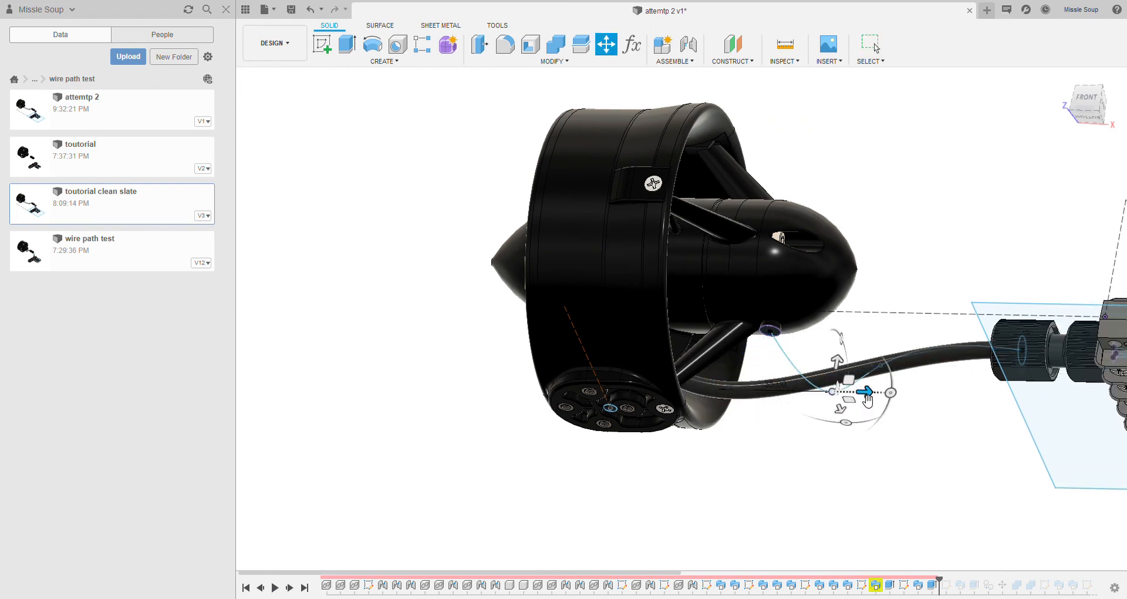
key("Return")
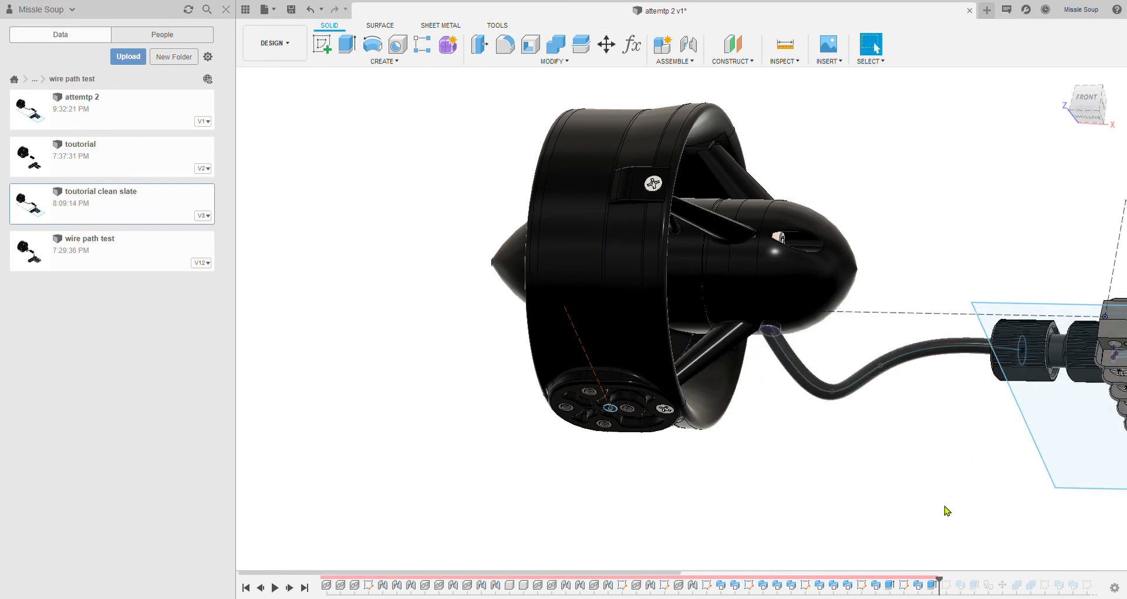
- Save the design with the reshaped thruster cable as a new version
scroll(874, 438, "down", 4)
middle_click_drag(890, 422, 813, 317, "shift")
key("ctrl+s")
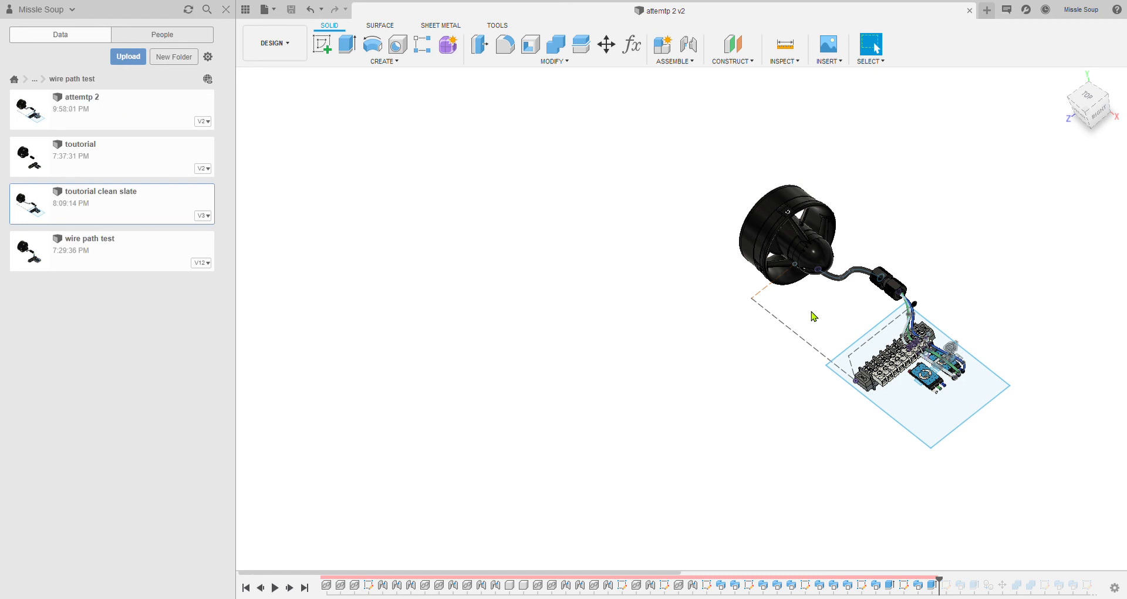
scroll(827, 235, "down", 1)
middle_click_drag(870, 199, 621, 225)
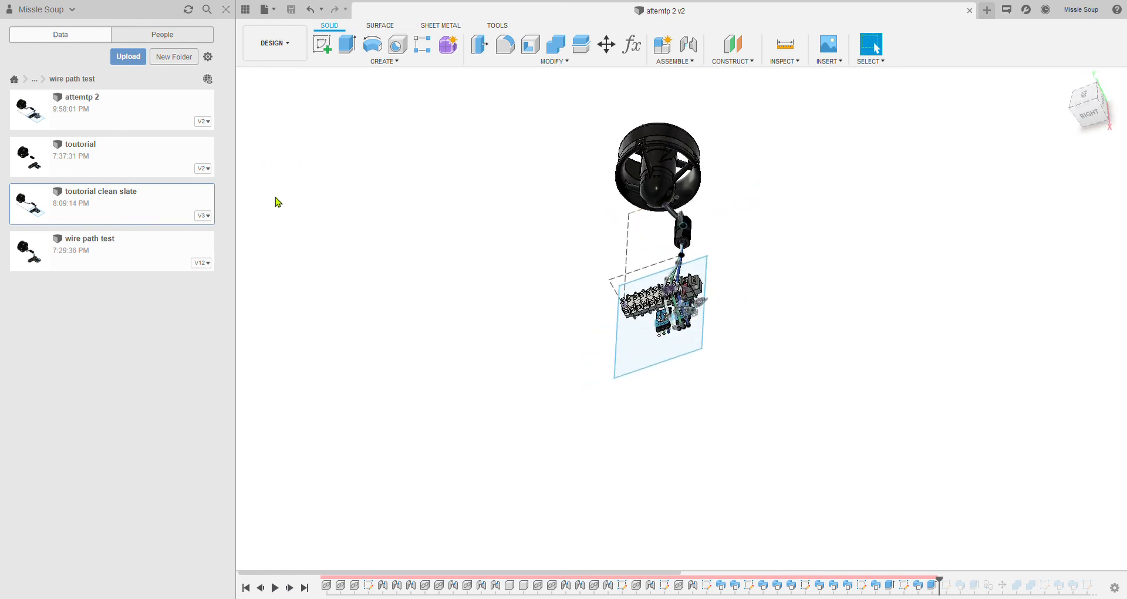
middle_click_drag(767, 247, 722, 265, "shift")
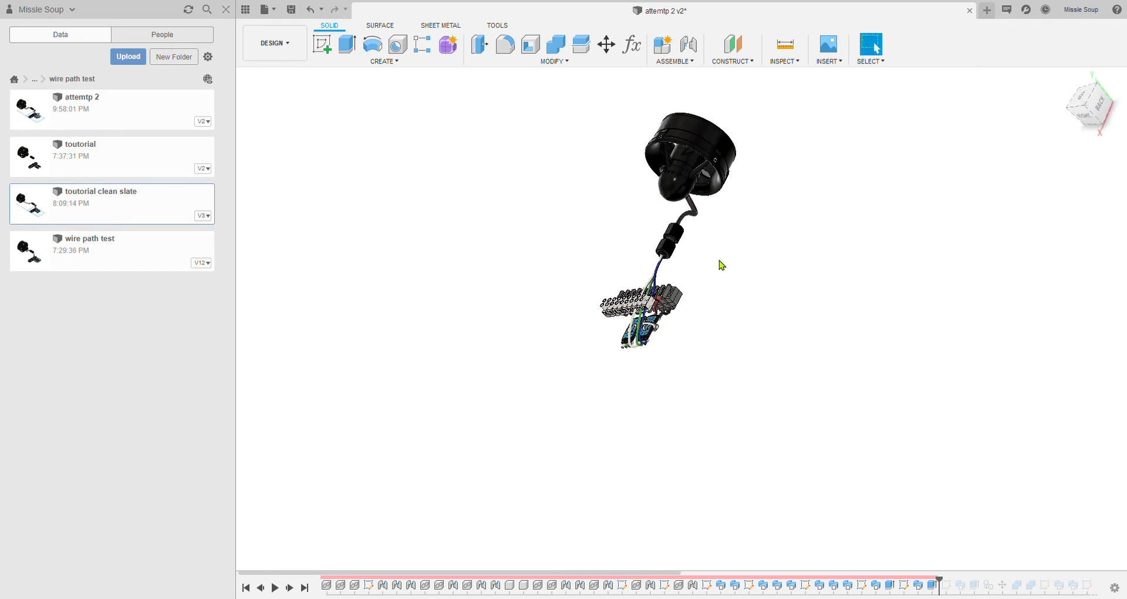